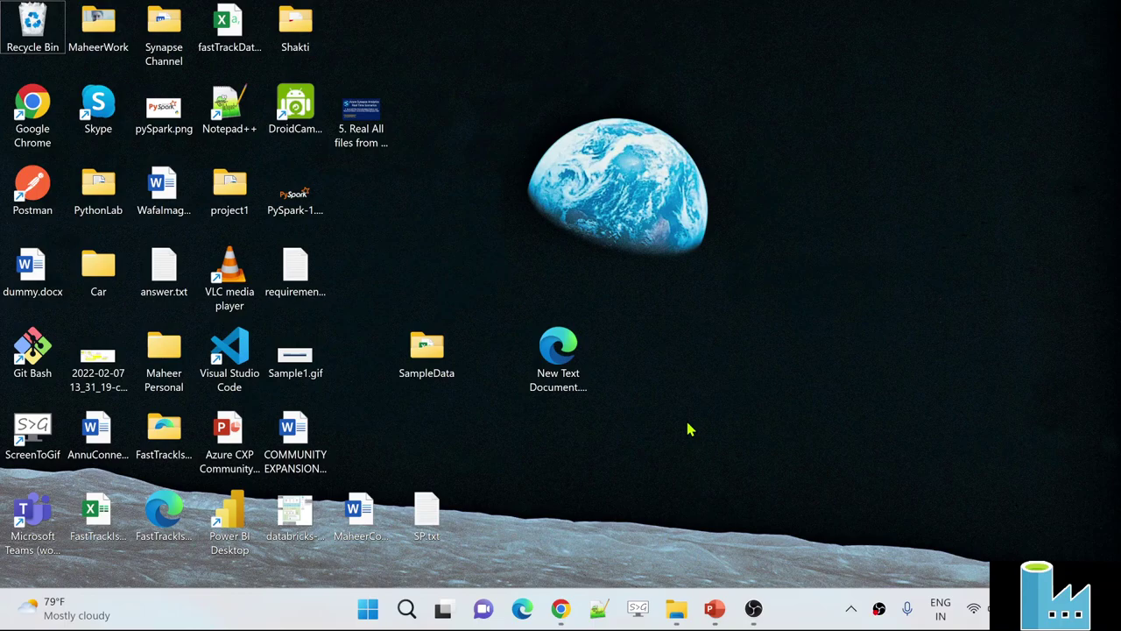
Start the Iterate Excel sheets slide show from the title slide with the ink pen active.
click(715, 608)
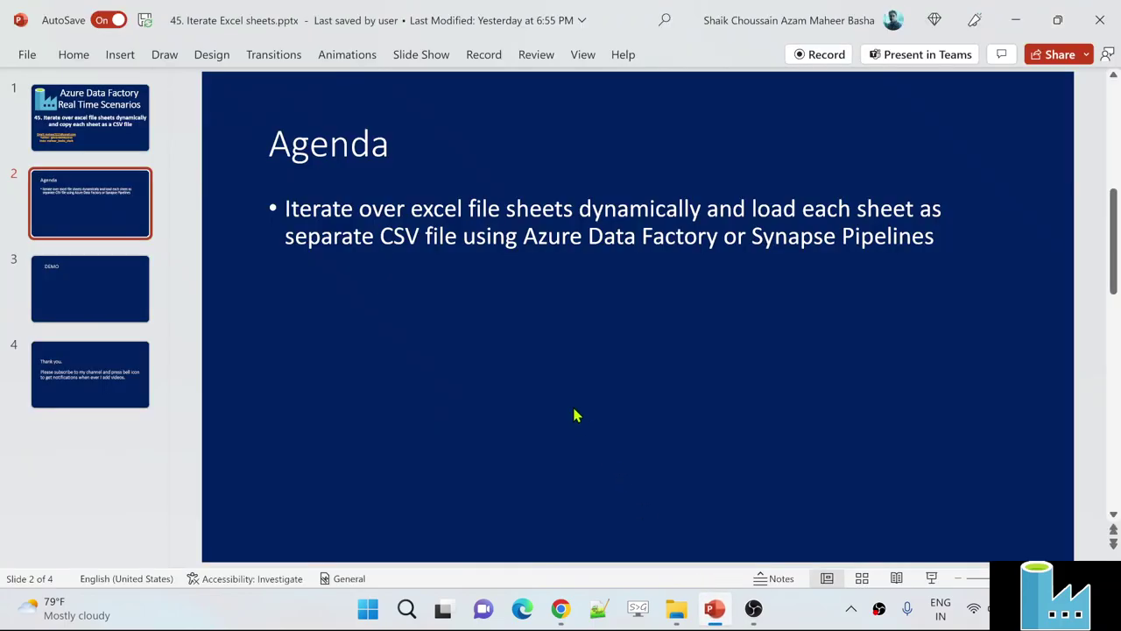
key(F5)
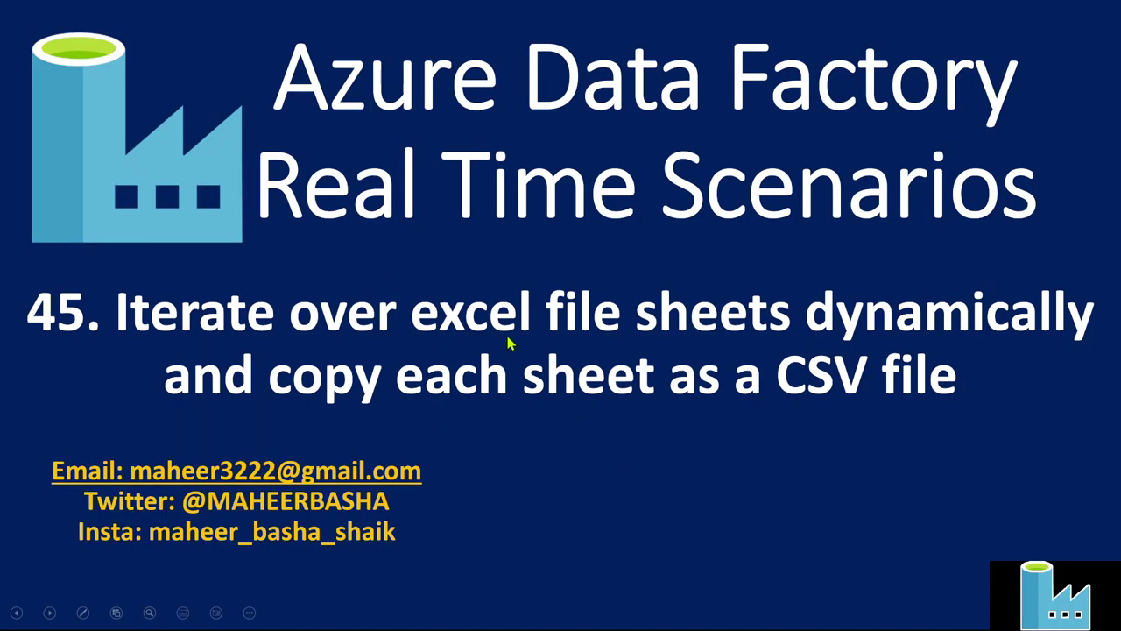
key(ctrl+p)
Underline 45, Factory, Scenarios, over excel file, sheets and a CSV, then advance to Agenda and exit.
drag(44, 361, 95, 342)
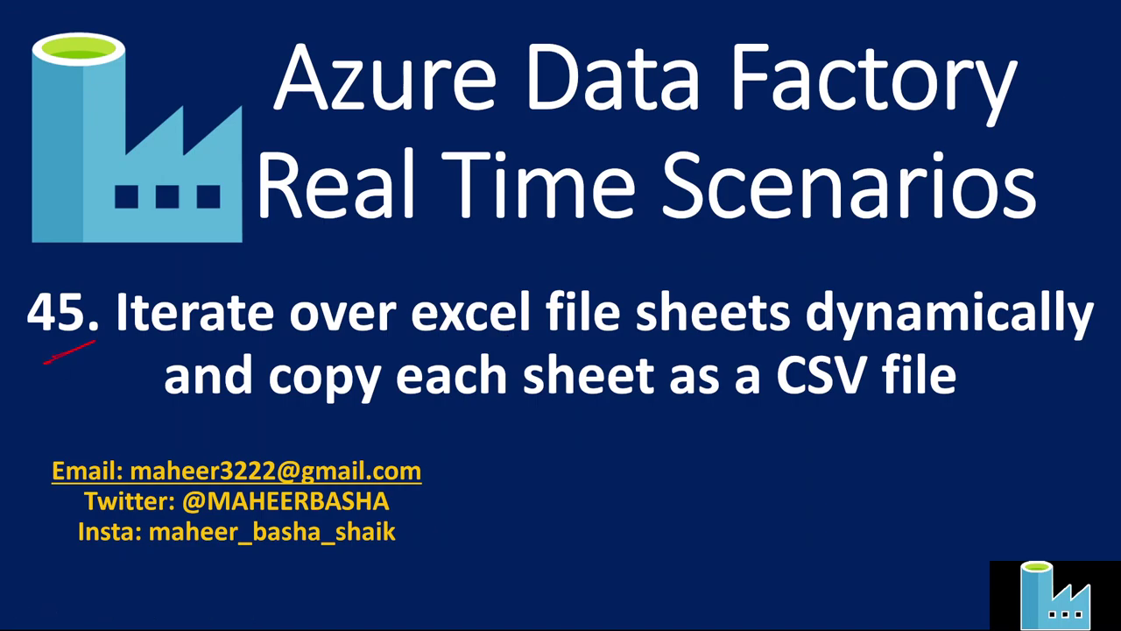
drag(675, 127, 869, 134)
drag(691, 247, 825, 245)
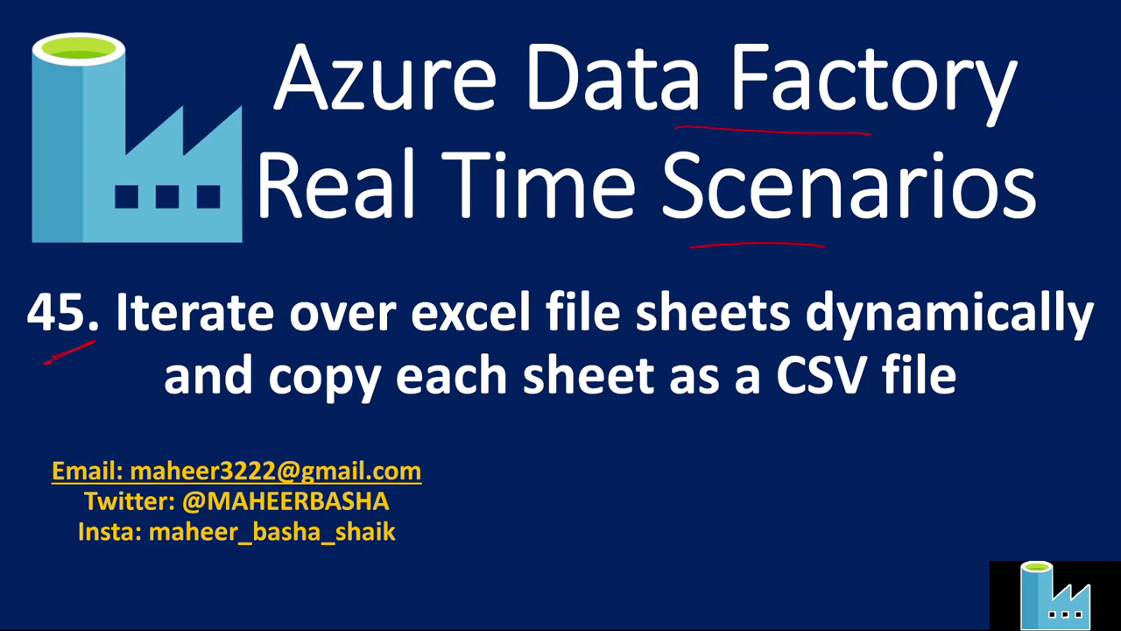
drag(219, 342, 599, 344)
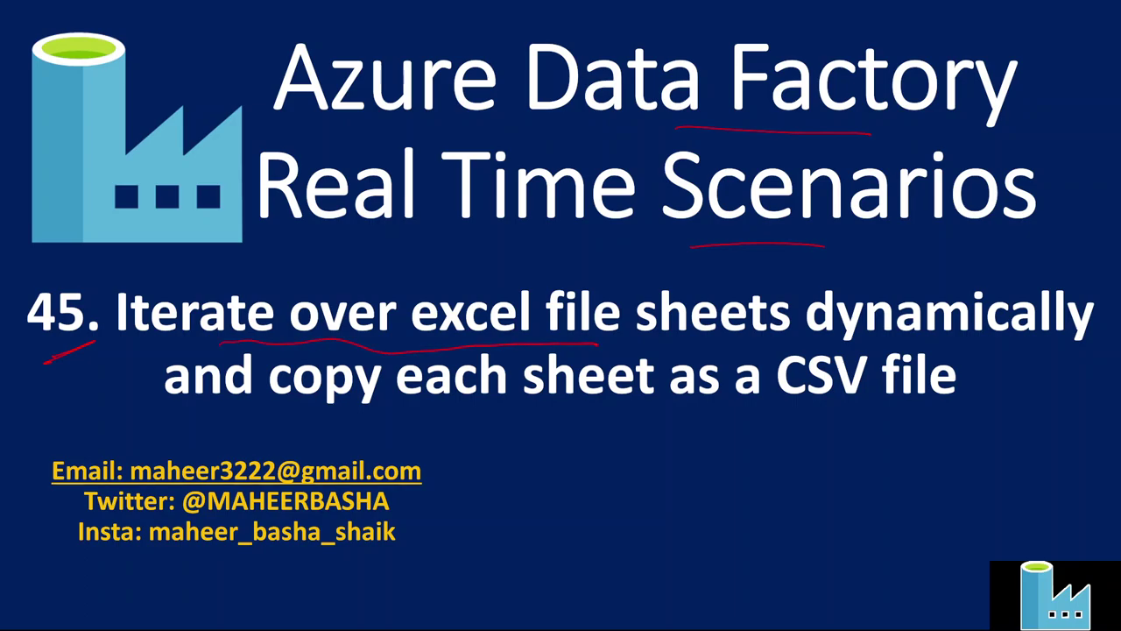
drag(708, 351, 851, 347)
drag(781, 407, 879, 404)
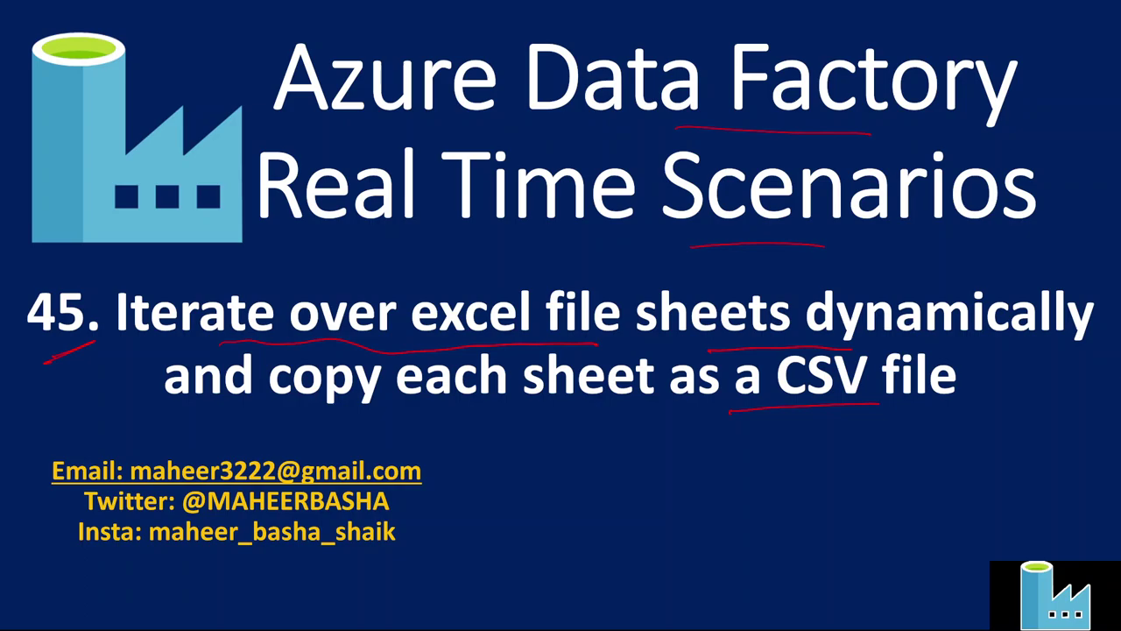
key(Right)
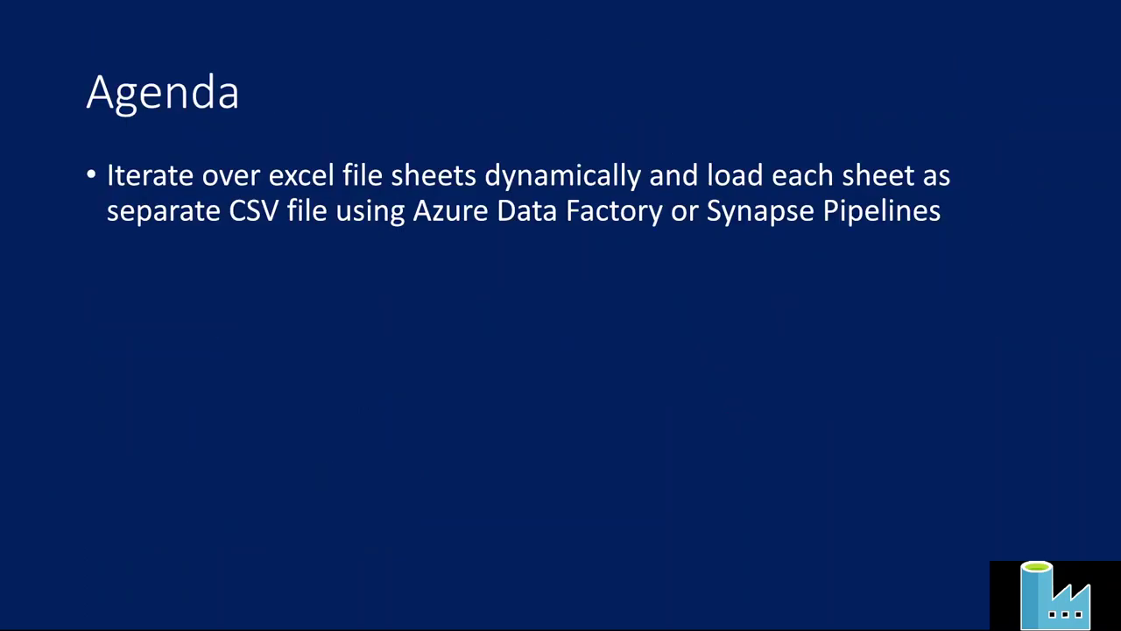
key(super+d)
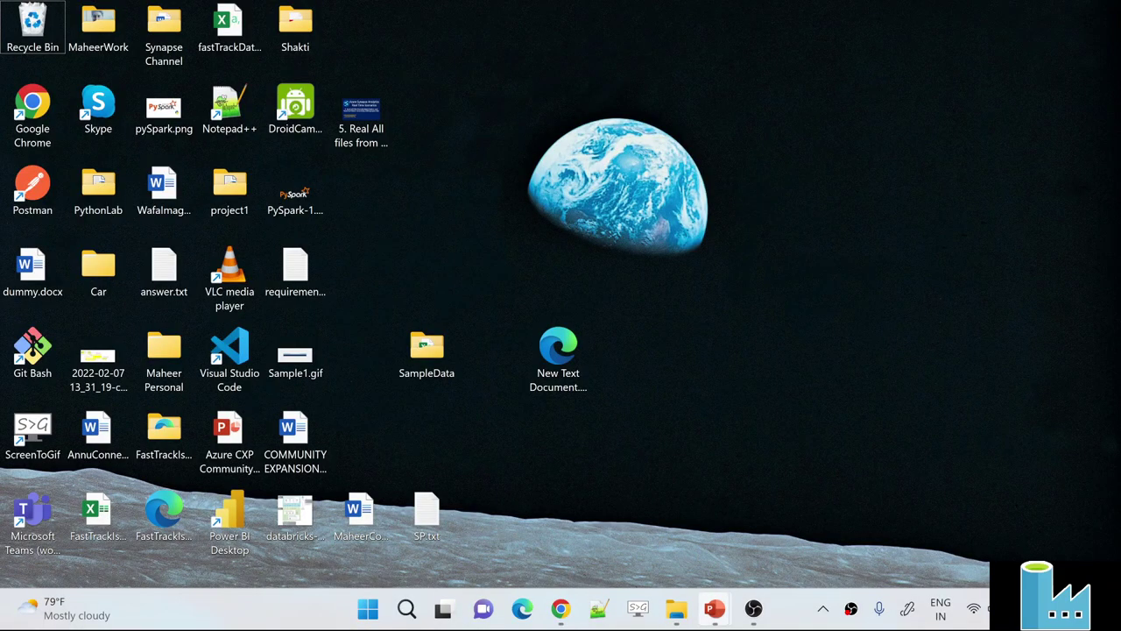
Open demo.xlsx from the SampleFiles folder, showing Sheet2's col1–col4 data in Excel.
key(super+d)
click(676, 611)
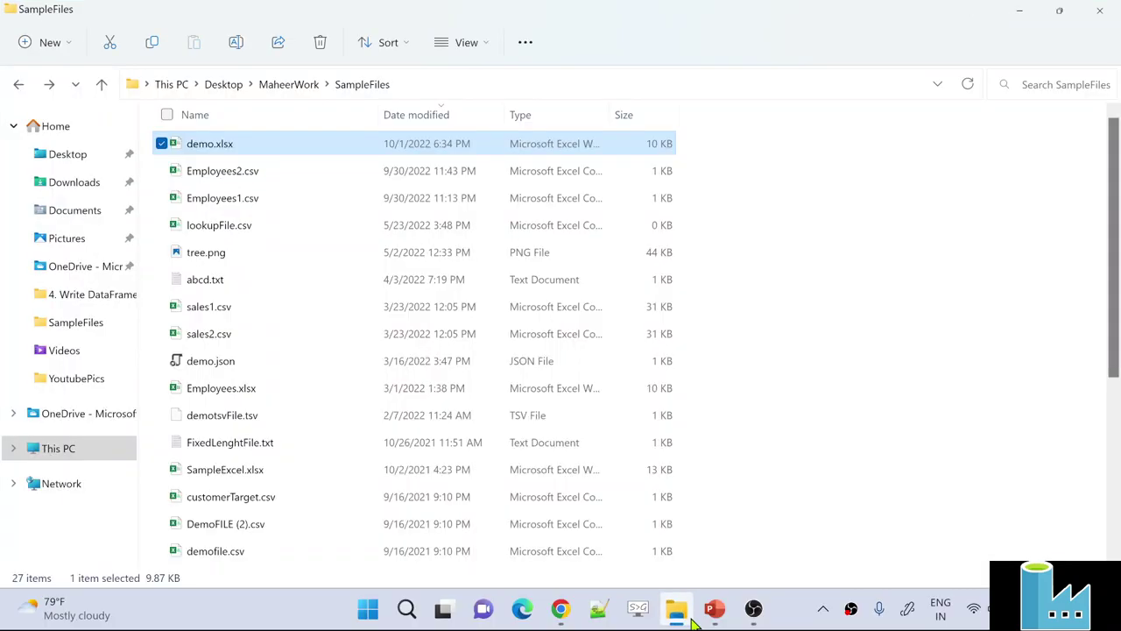
double_click(308, 151)
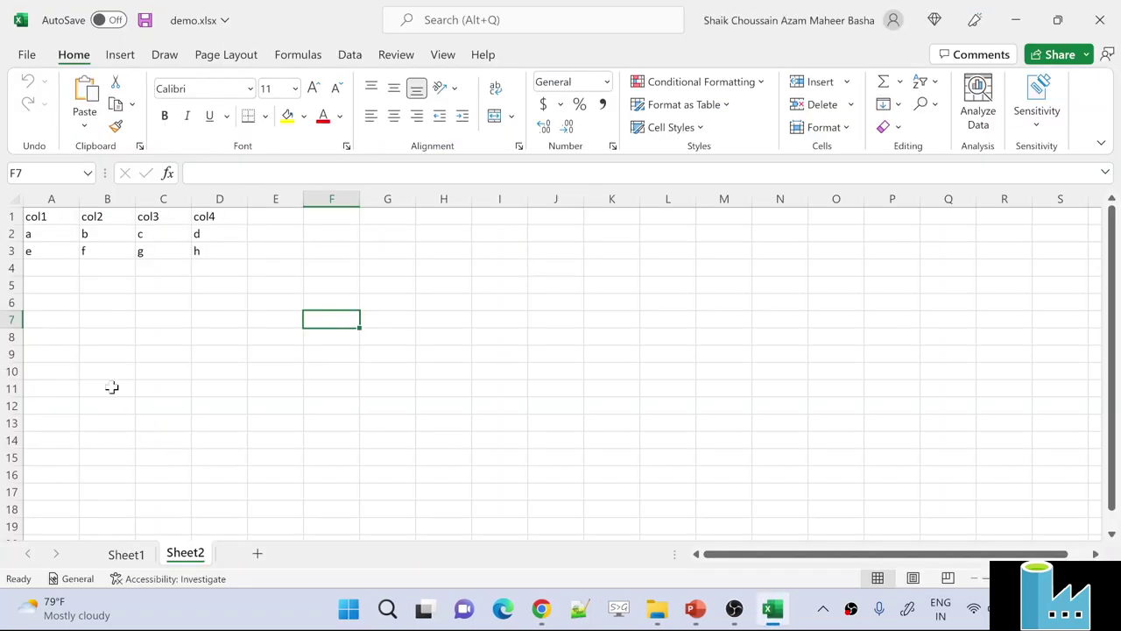
click(136, 563)
click(107, 320)
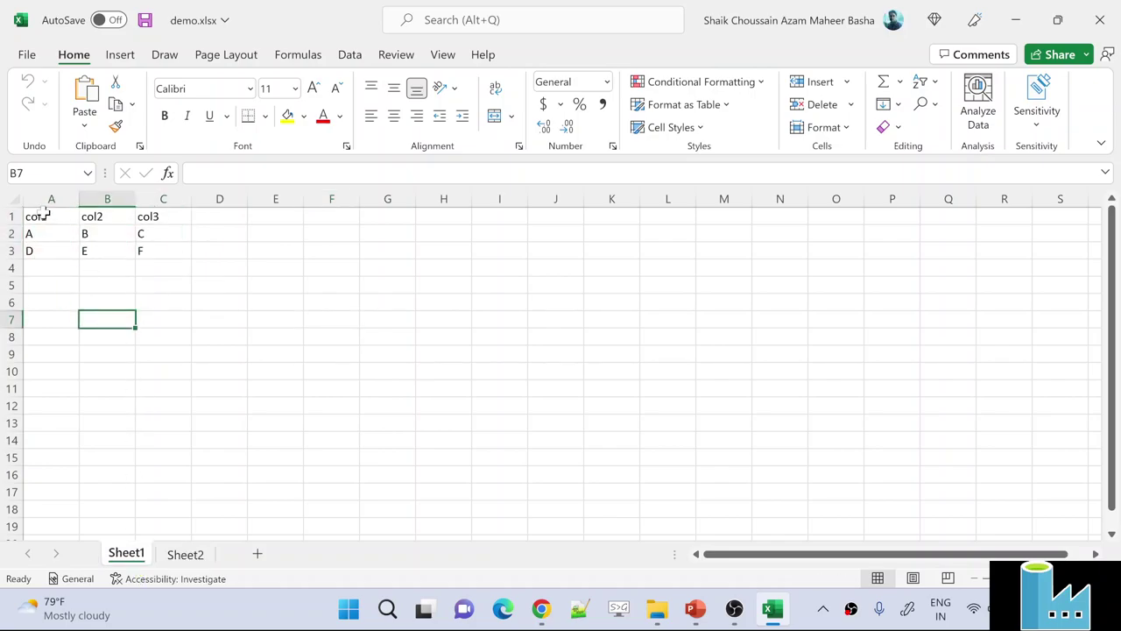
drag(42, 217, 152, 214)
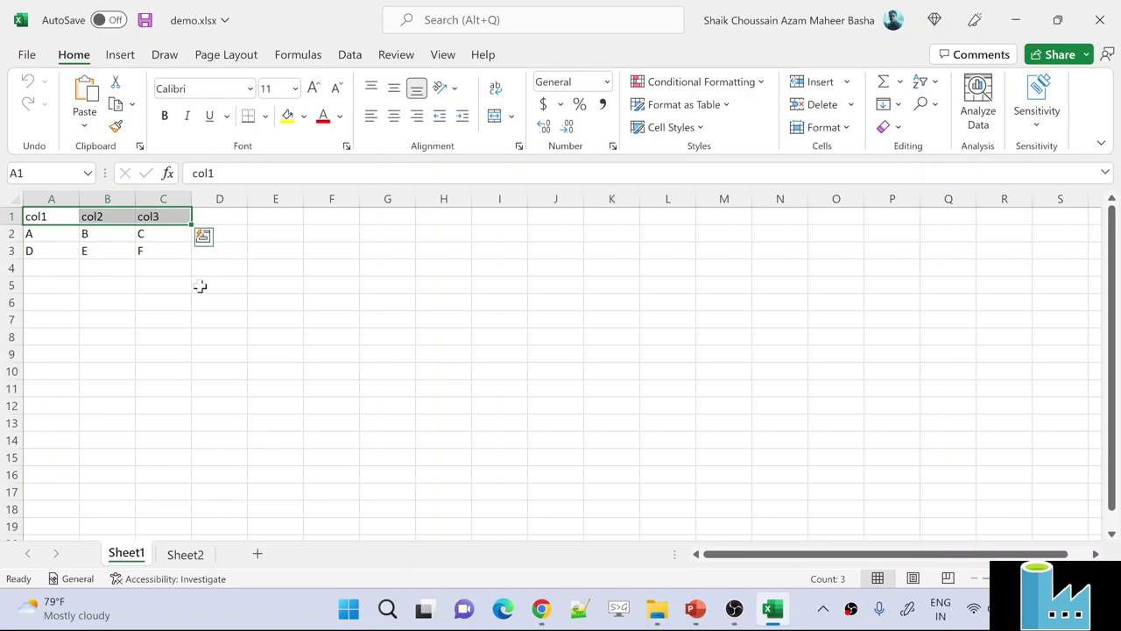
drag(52, 234, 154, 253)
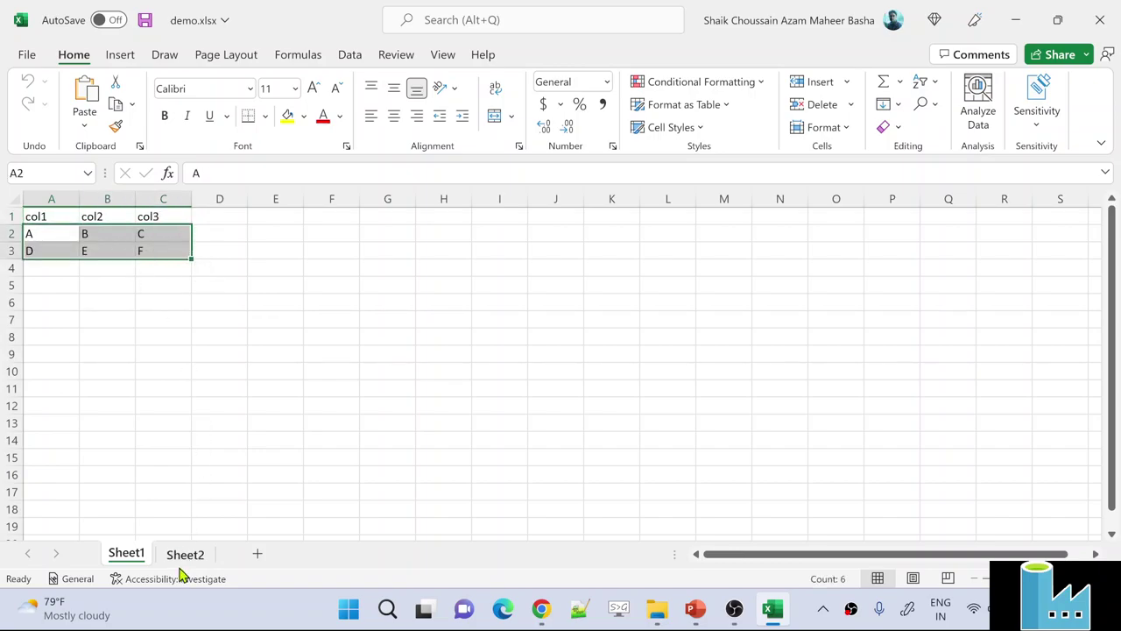
click(185, 555)
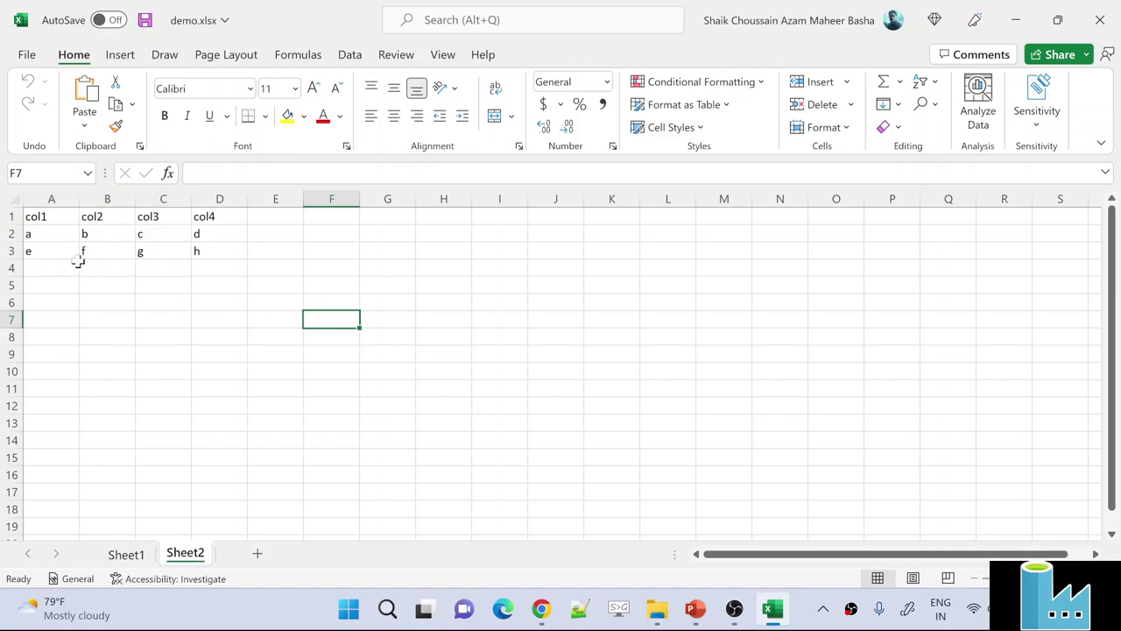
drag(41, 218, 156, 219)
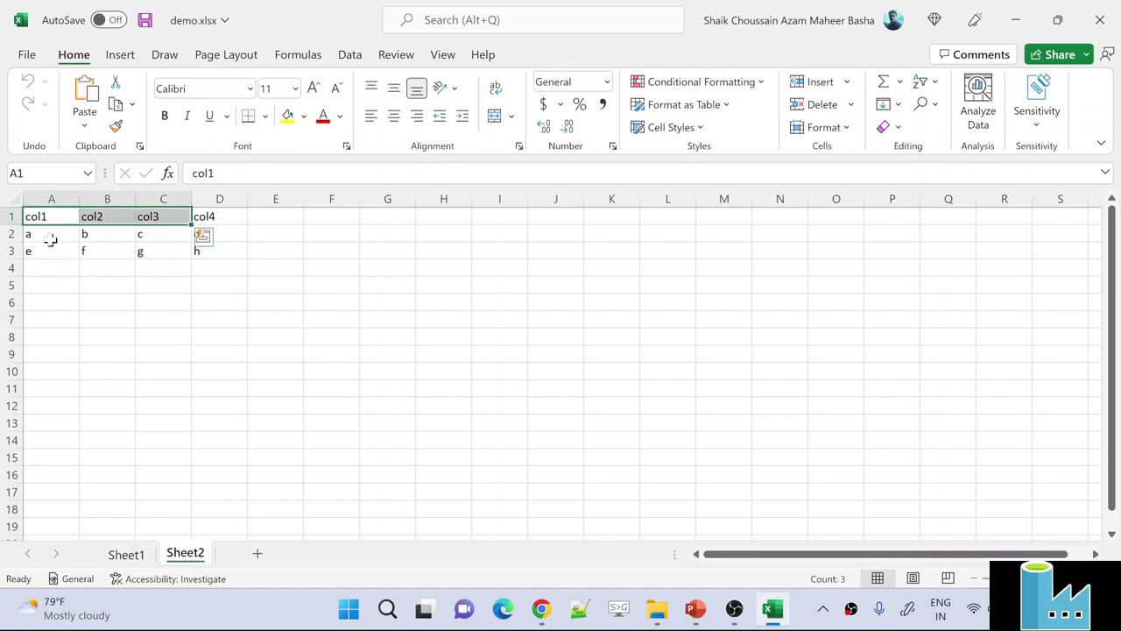
drag(43, 235, 185, 258)
key(ctrl+v)
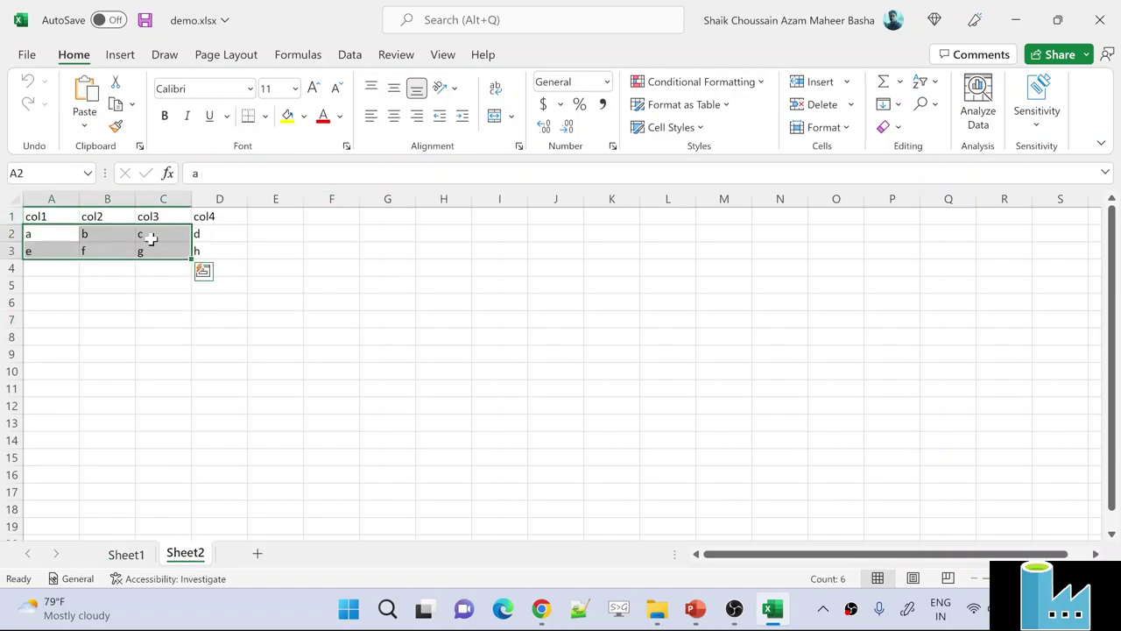
drag(66, 217, 230, 206)
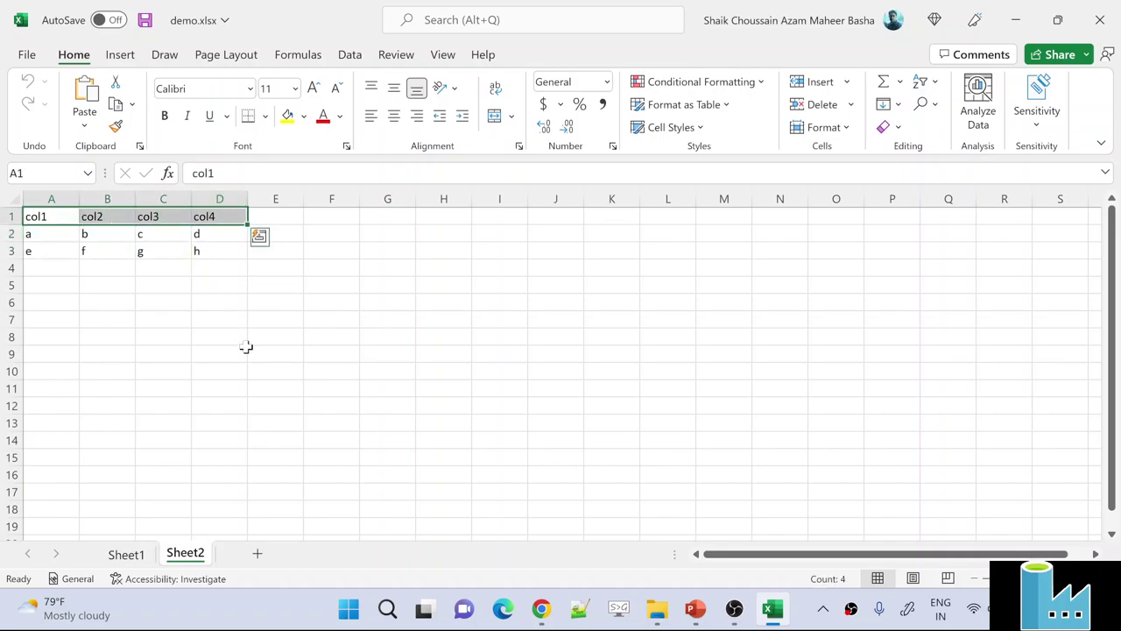
click(245, 351)
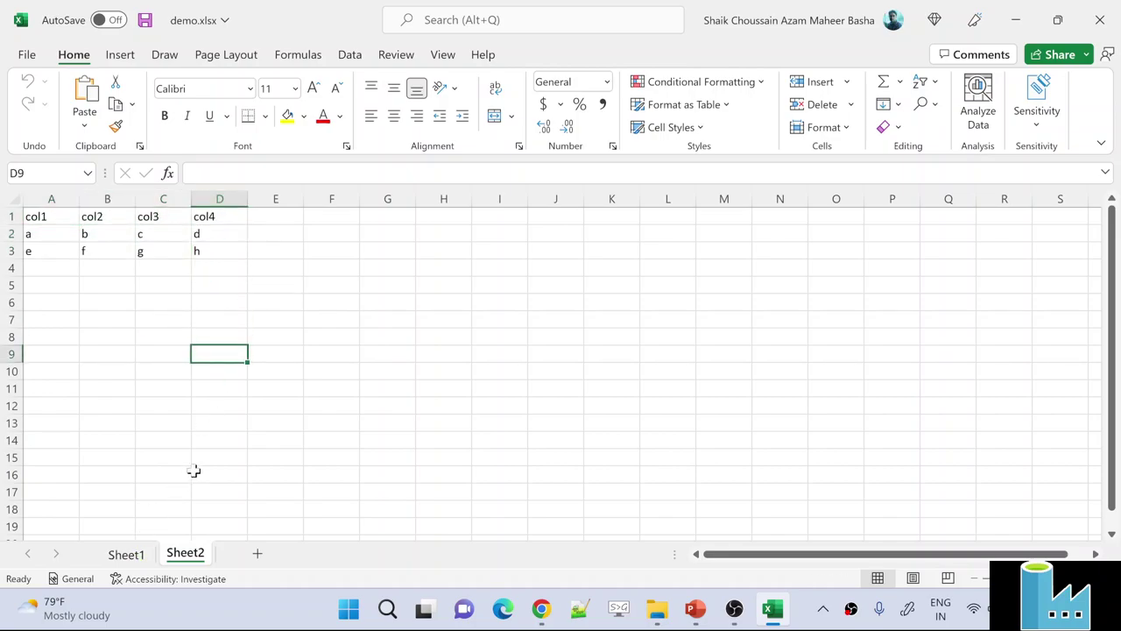
click(279, 440)
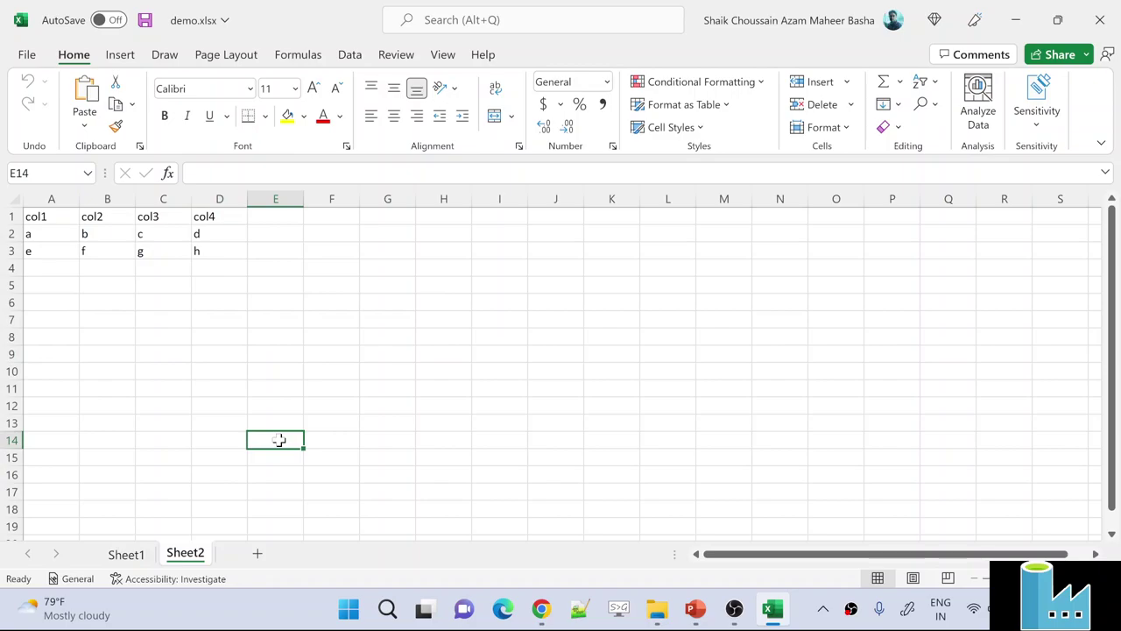
click(126, 553)
click(182, 554)
click(137, 554)
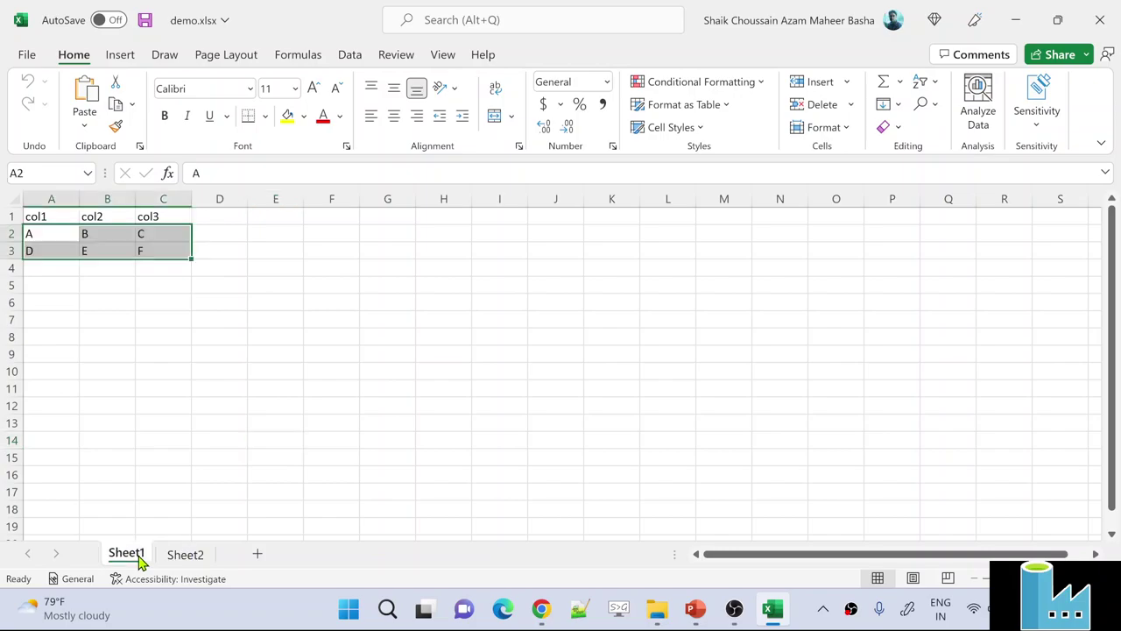
click(130, 460)
click(178, 564)
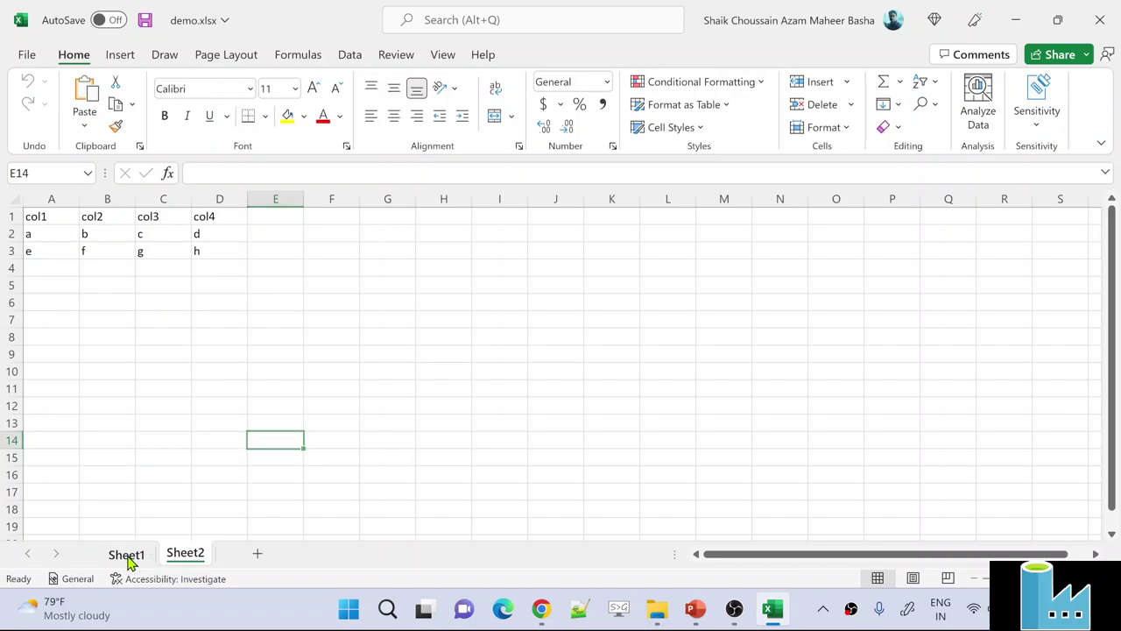
Rename the Sheet1 tab to abcd.
right_click(130, 559)
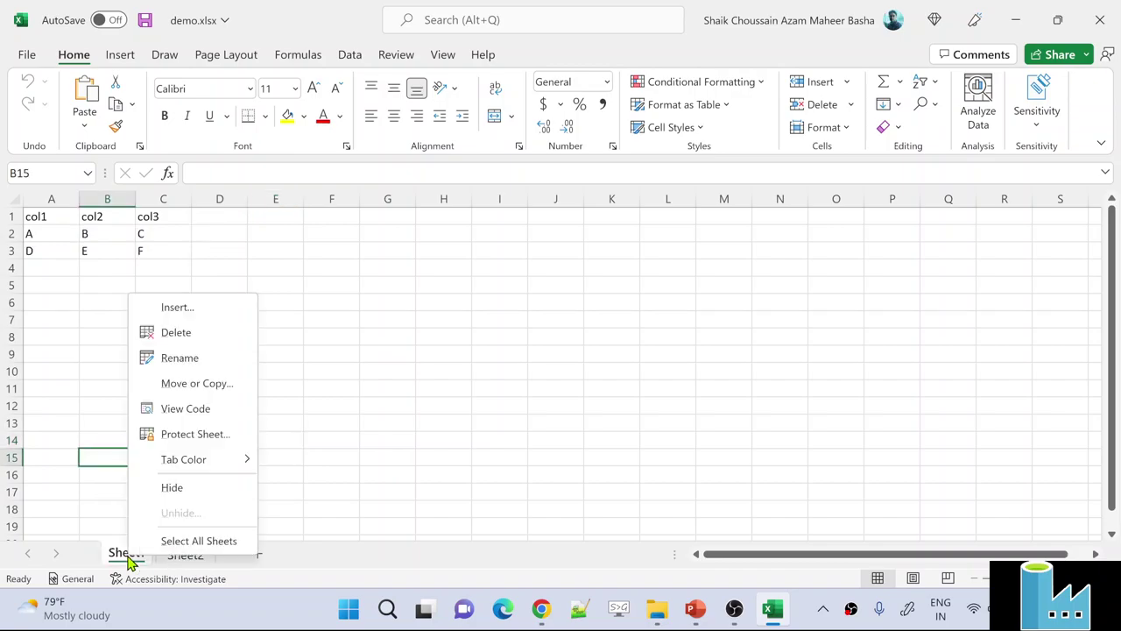
click(203, 358)
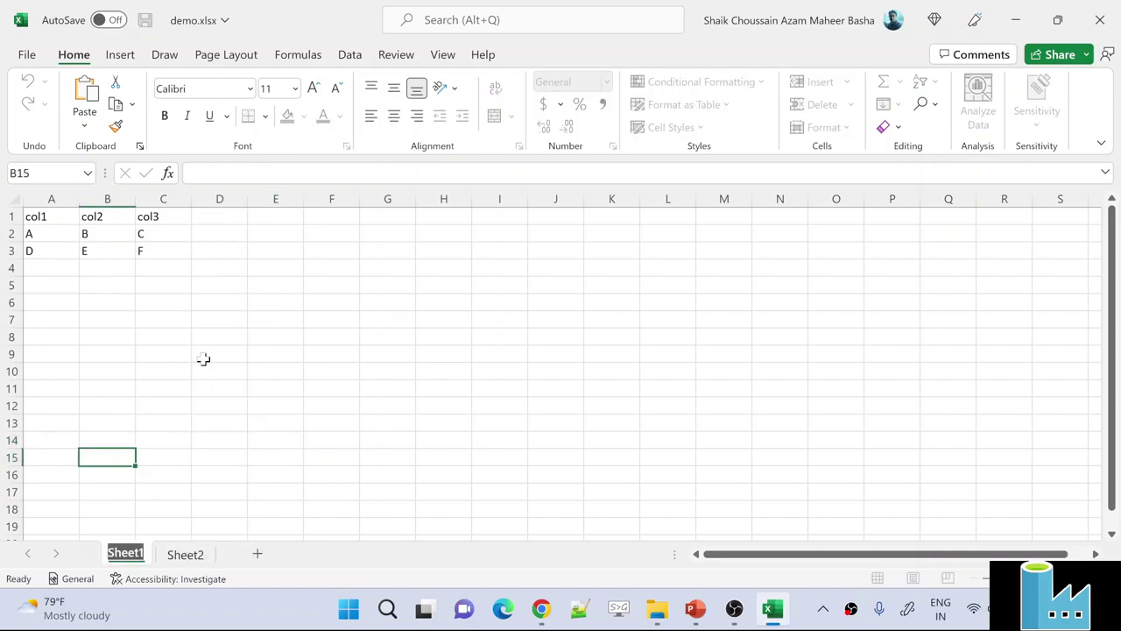
text(abc)
key(Return)
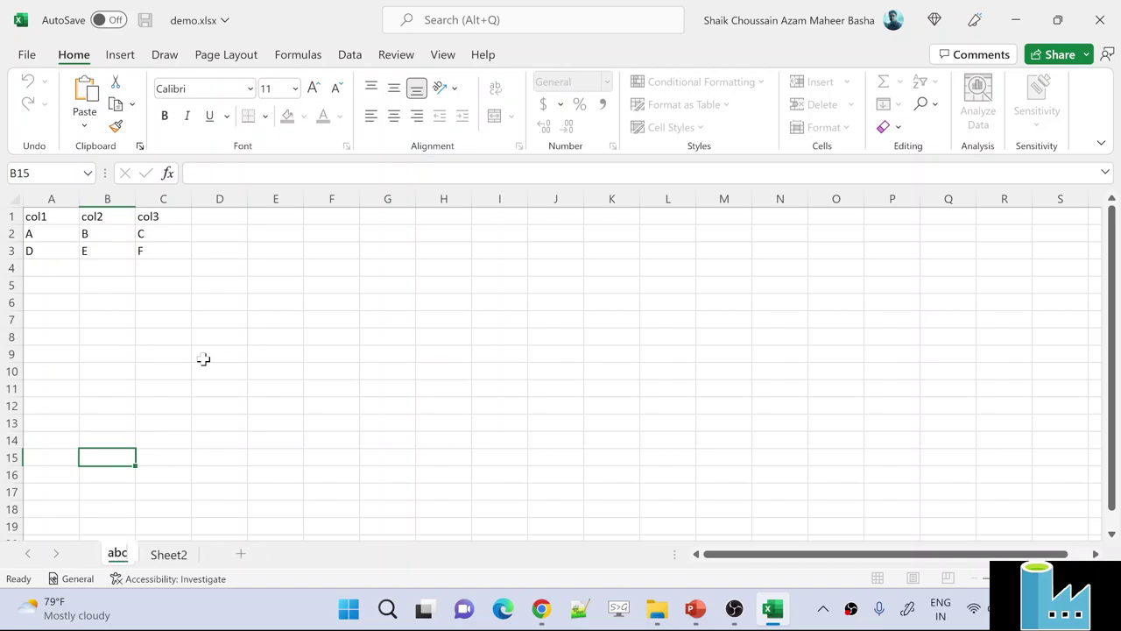
text(d)
click(234, 300)
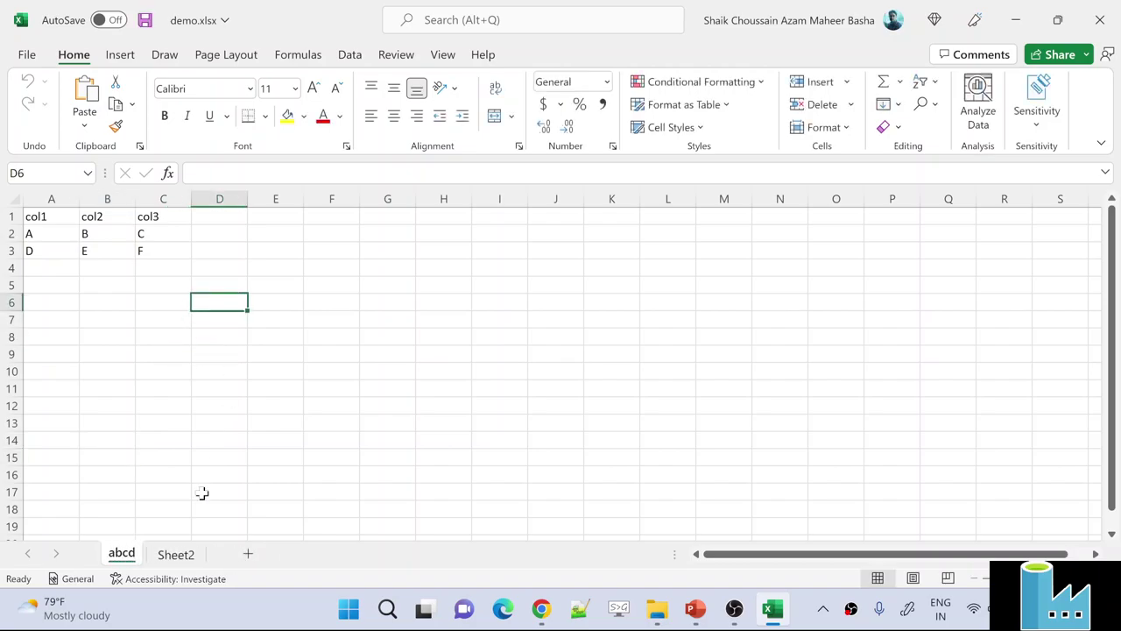
Rename the Sheet2 tab to xyz.
right_click(175, 556)
click(253, 364)
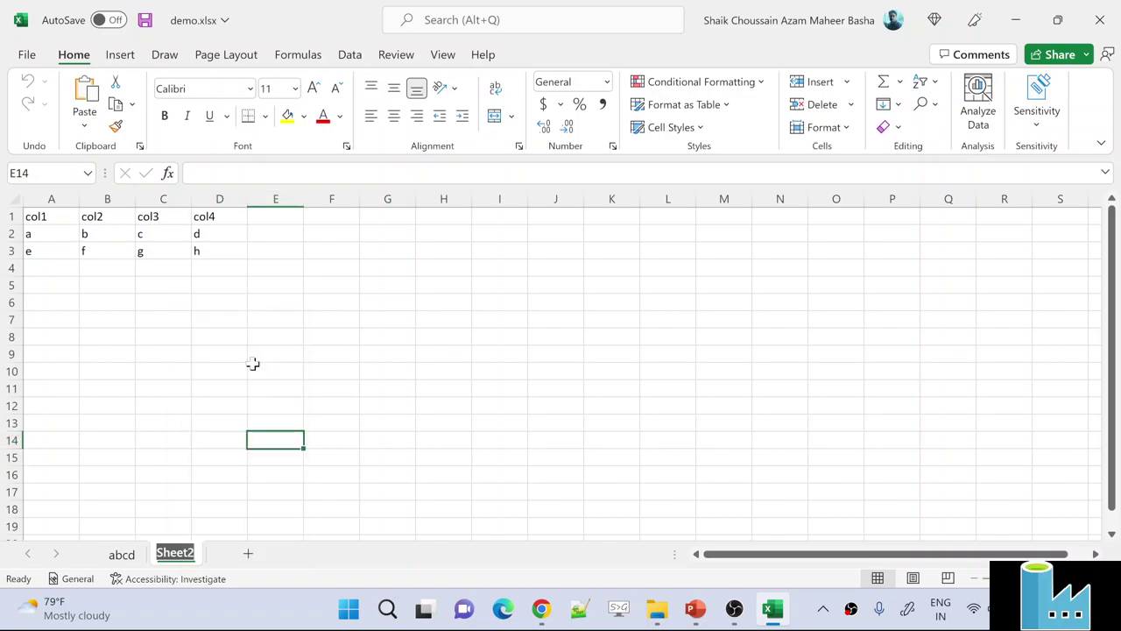
text(xyz)
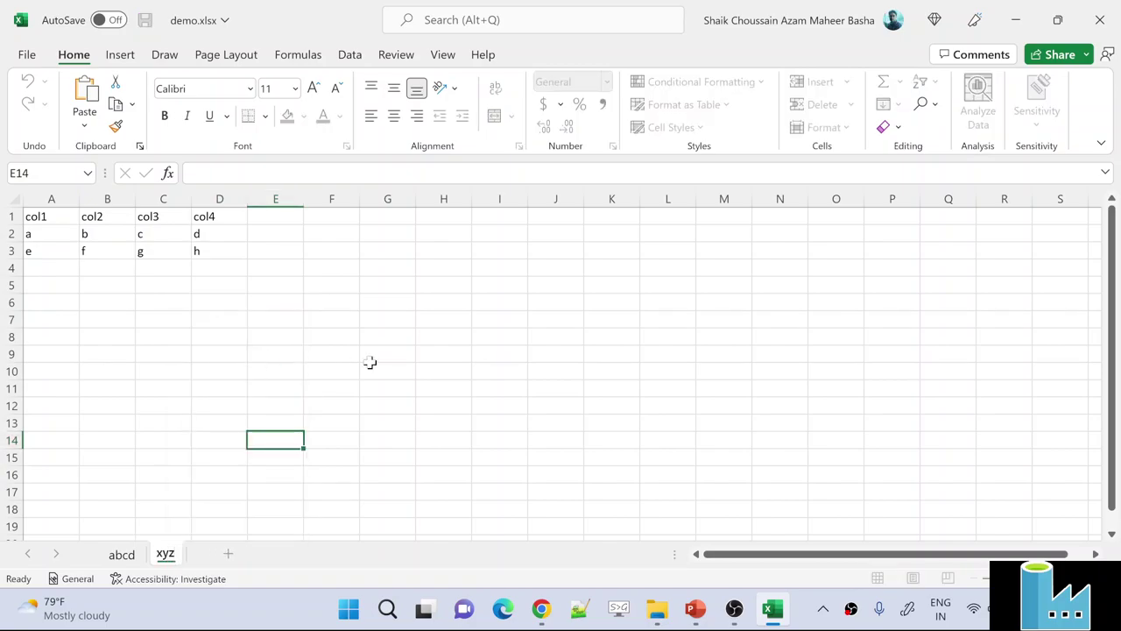
click(370, 360)
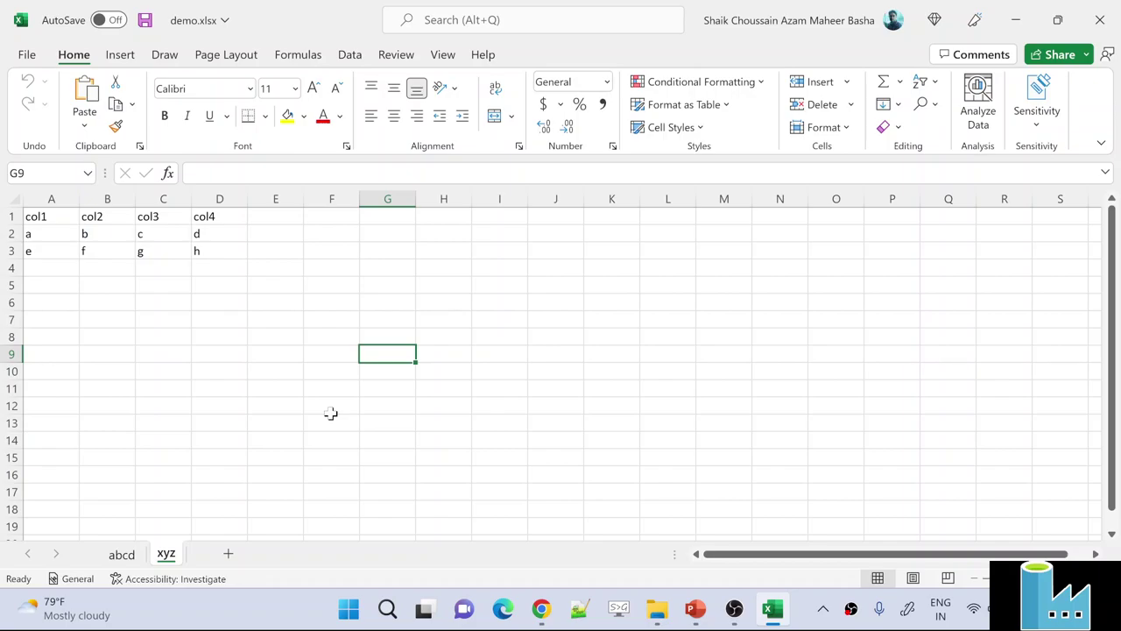
click(121, 566)
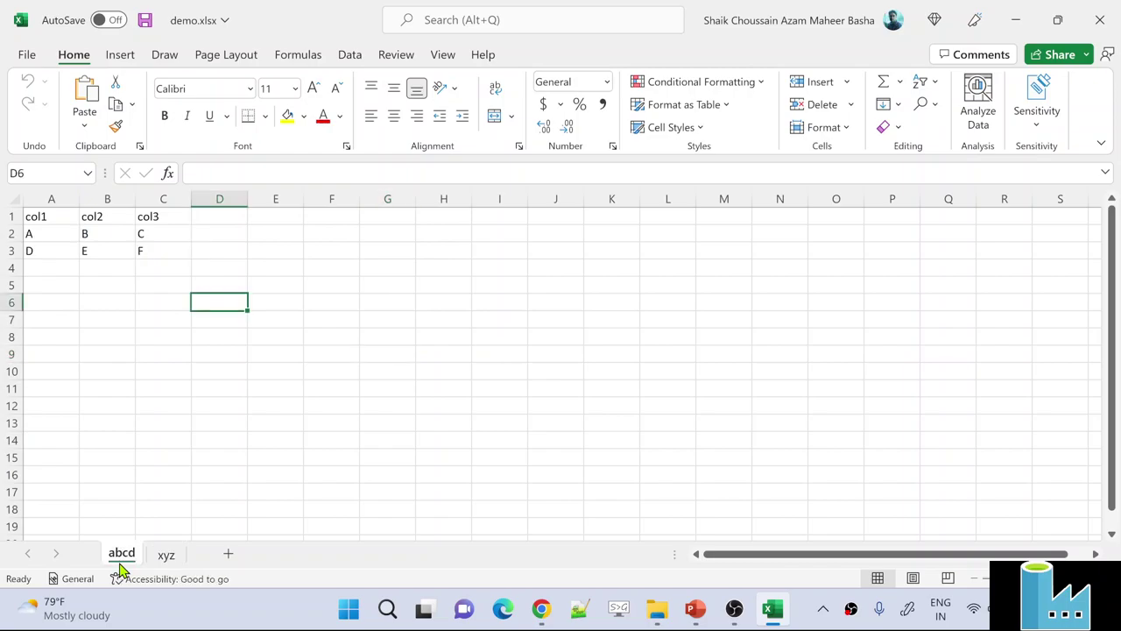
click(215, 427)
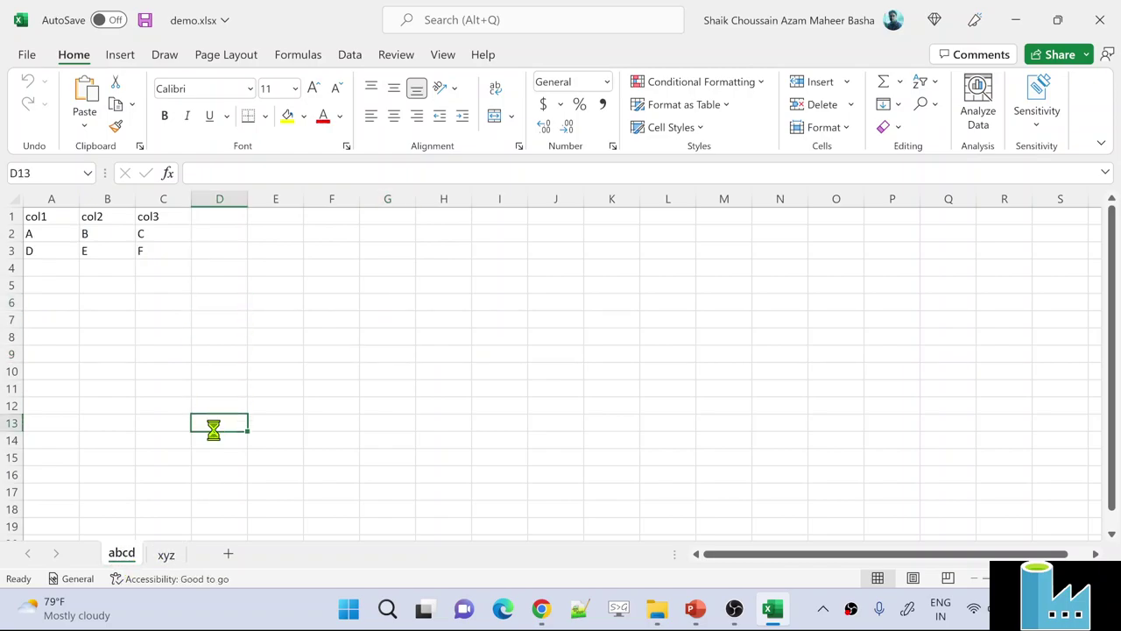
key(ctrl+b)
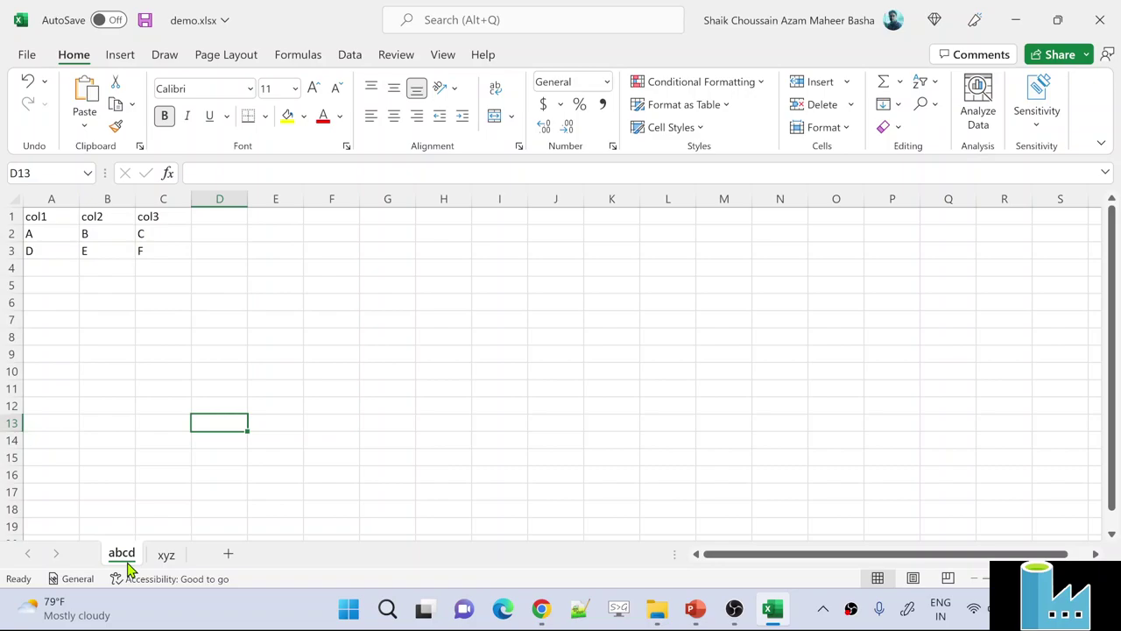
drag(48, 216, 155, 247)
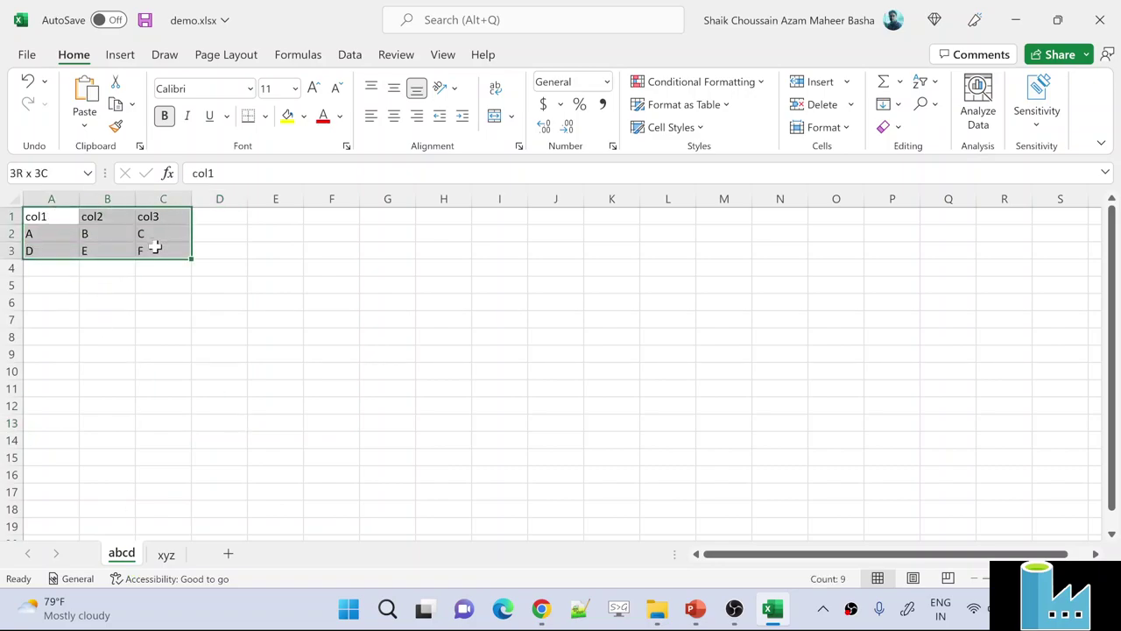
click(168, 556)
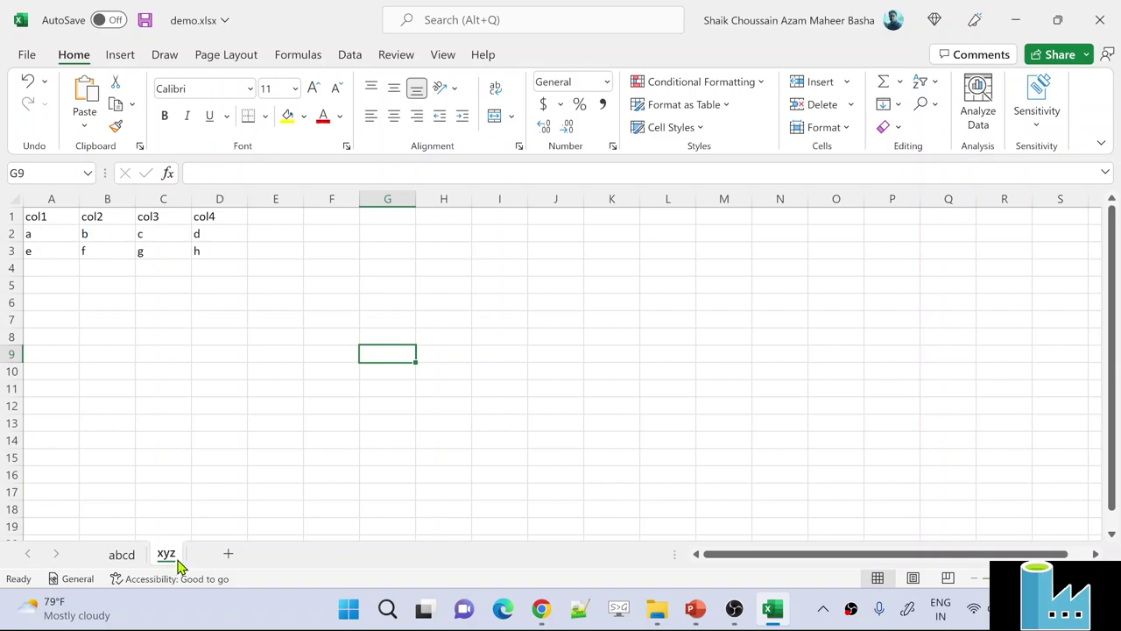
drag(35, 216, 229, 277)
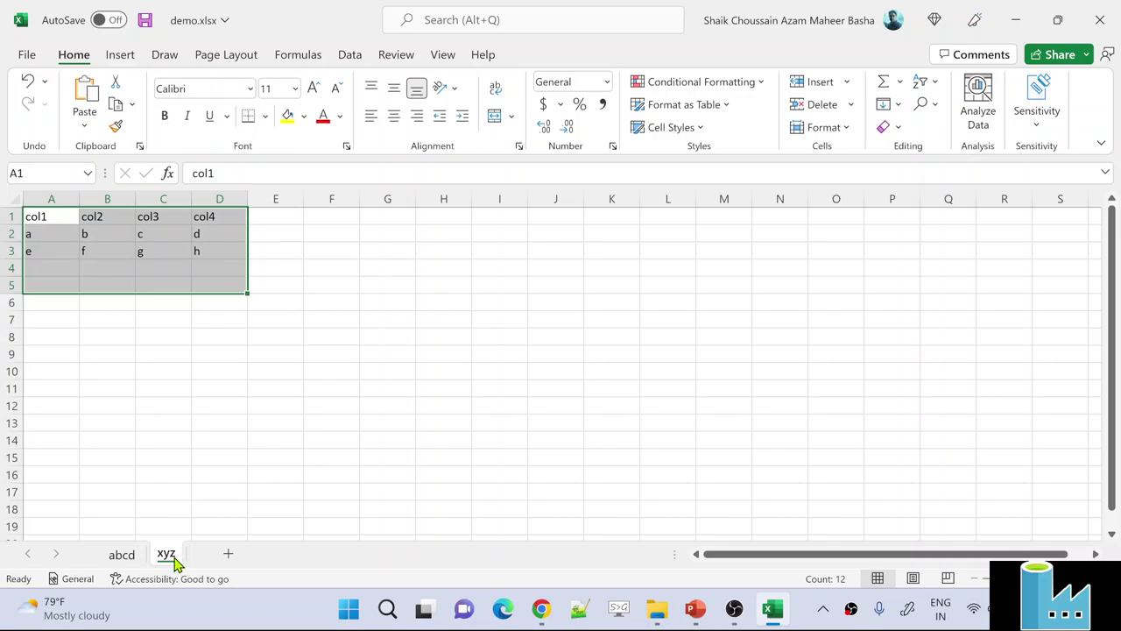
click(251, 418)
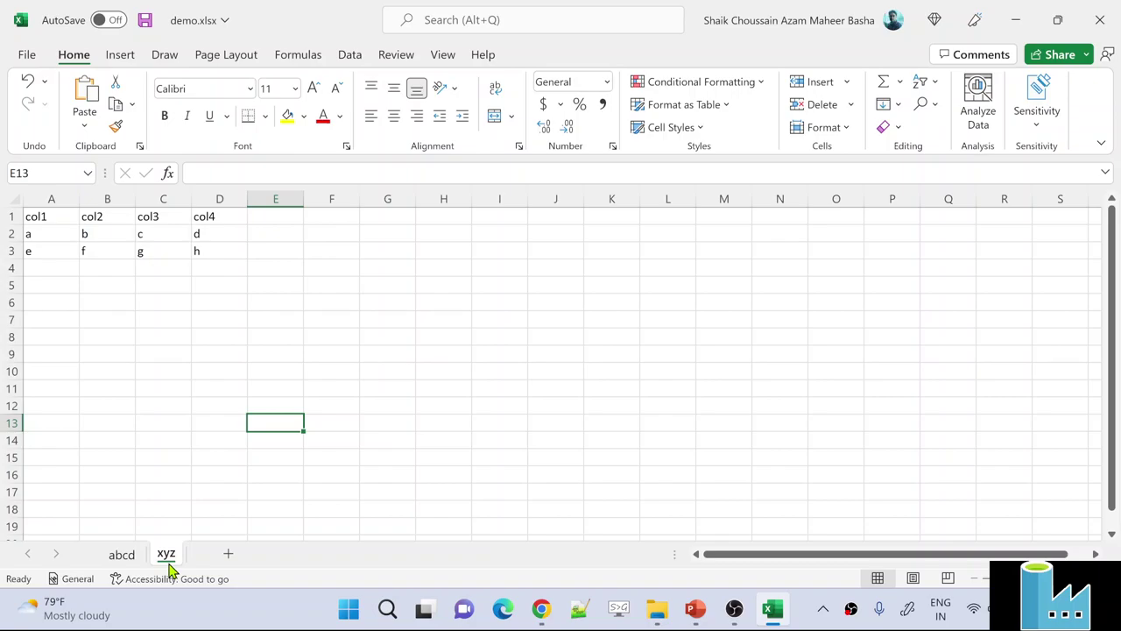
click(121, 558)
click(259, 403)
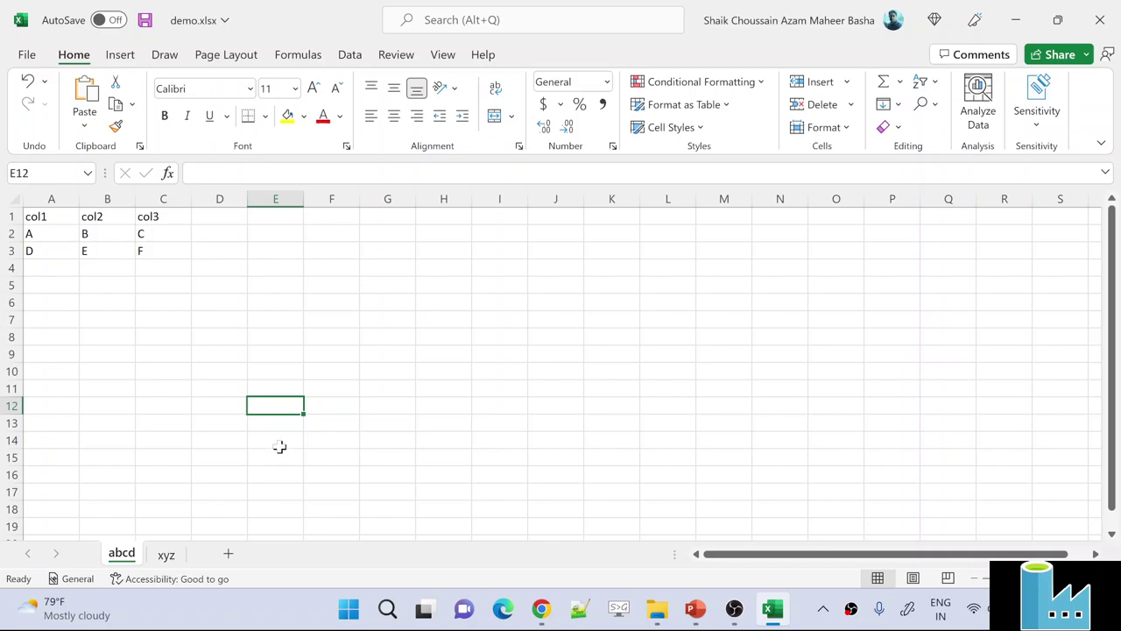
Select the abcd data through row 5, deselect it, then switch to the xyz sheet.
click(448, 401)
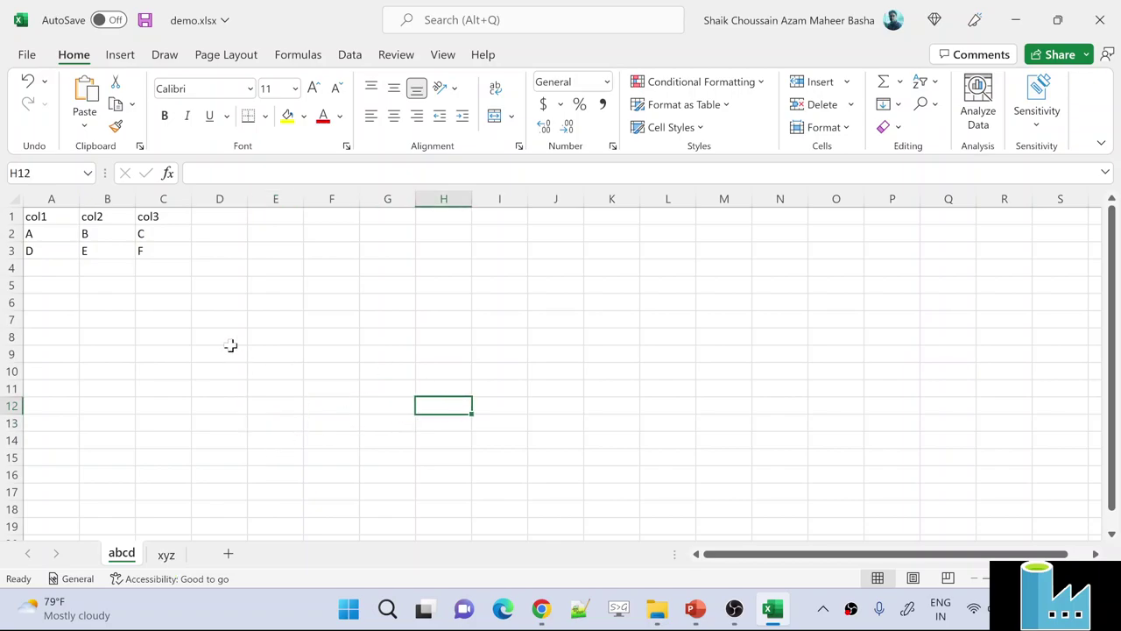
drag(181, 283, 56, 217)
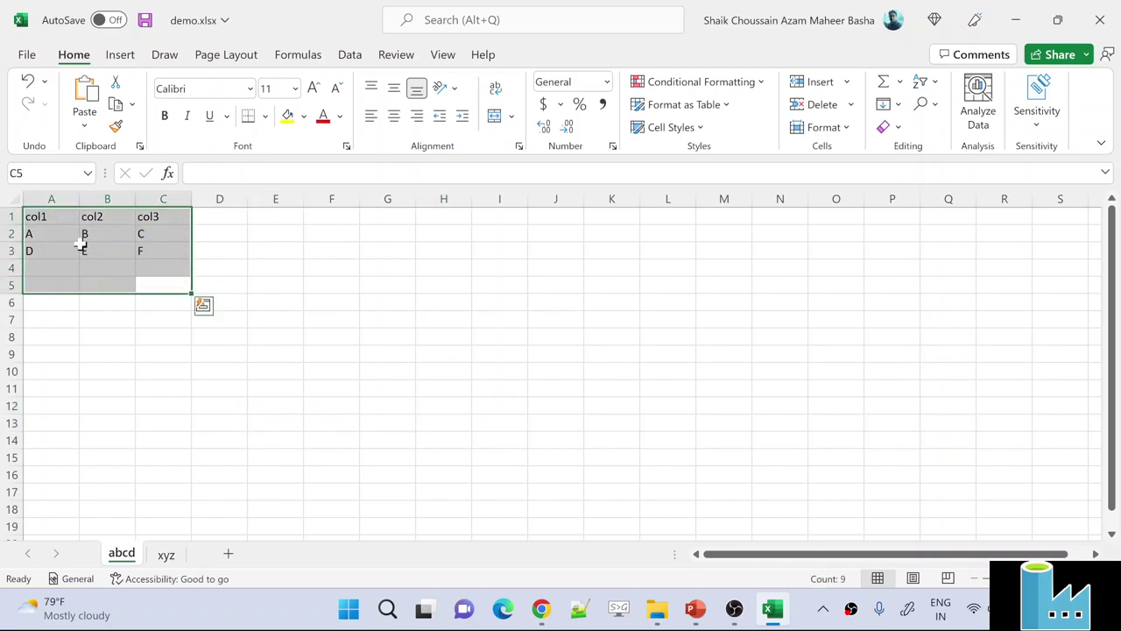
click(338, 406)
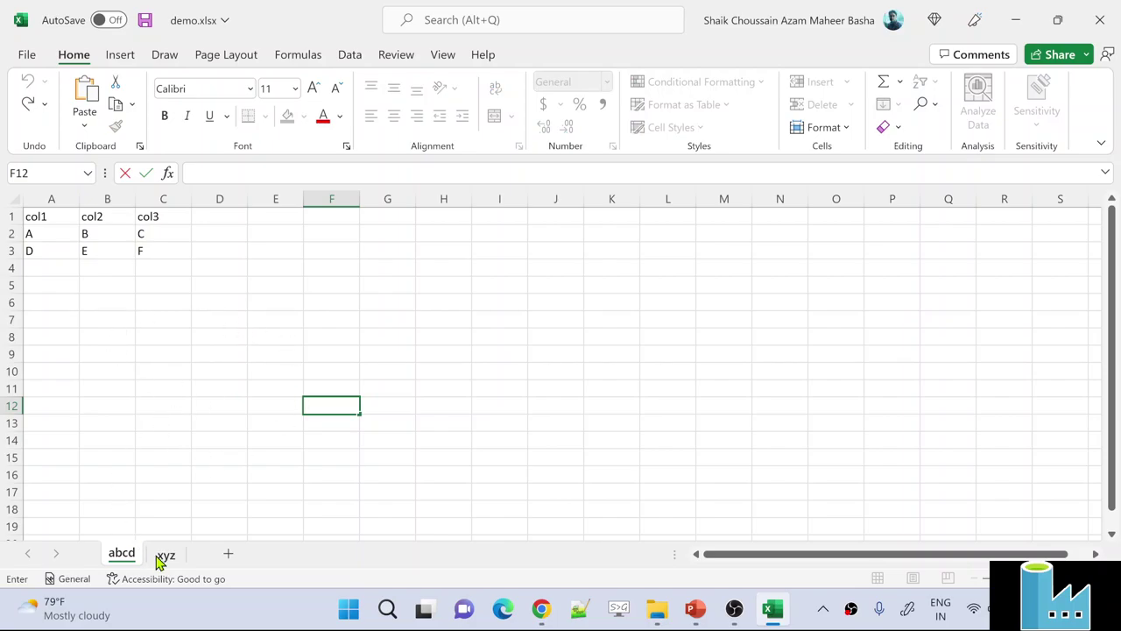
click(150, 368)
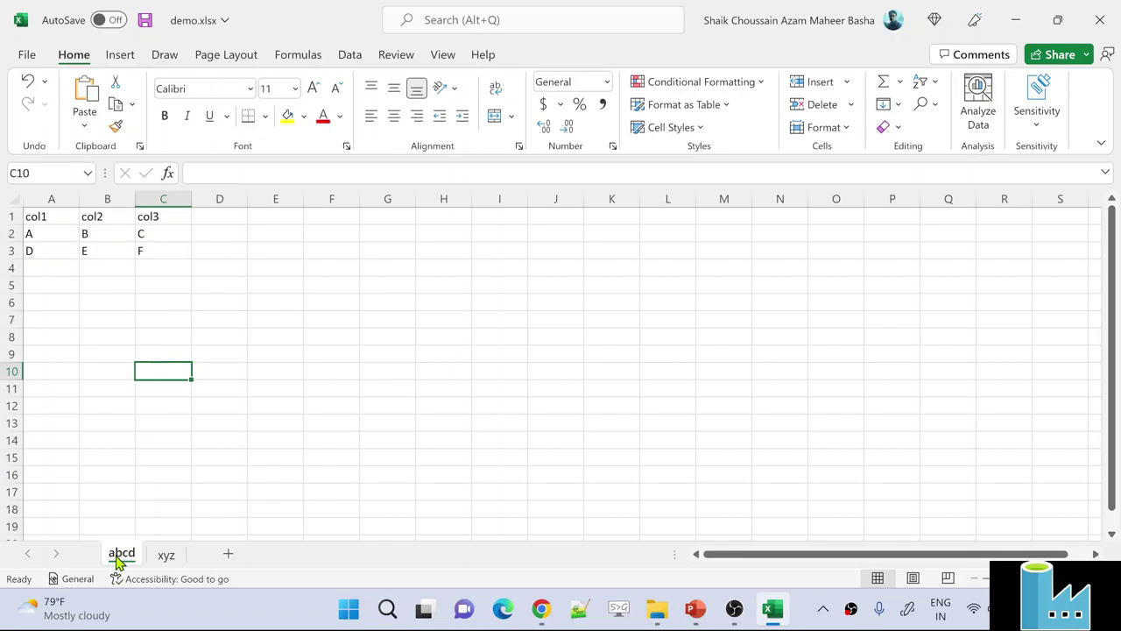
click(172, 555)
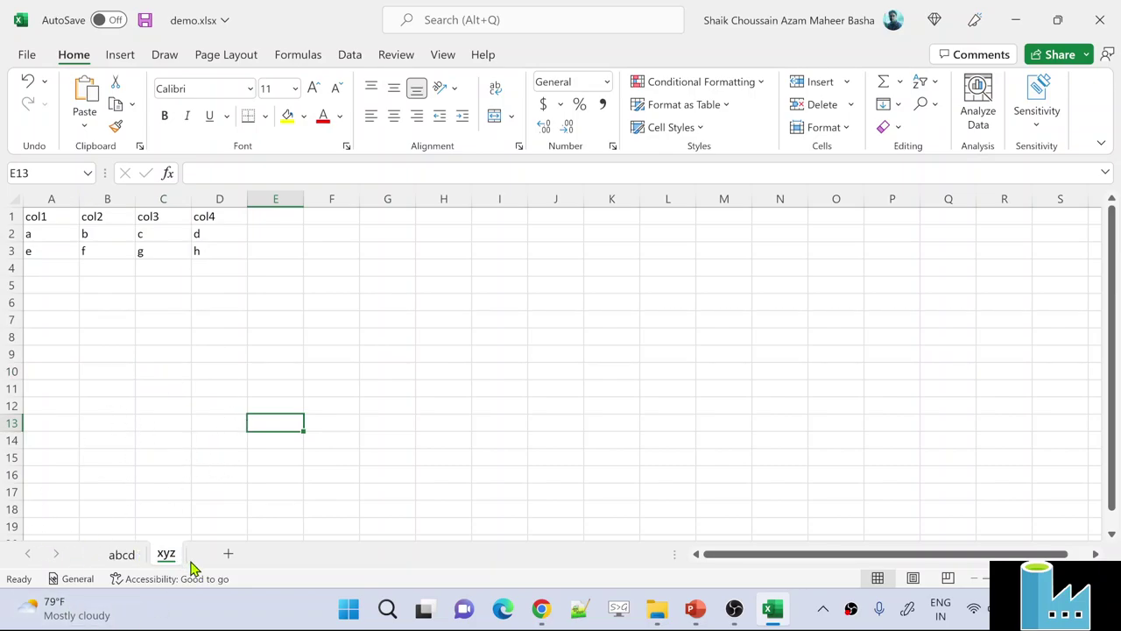
click(194, 338)
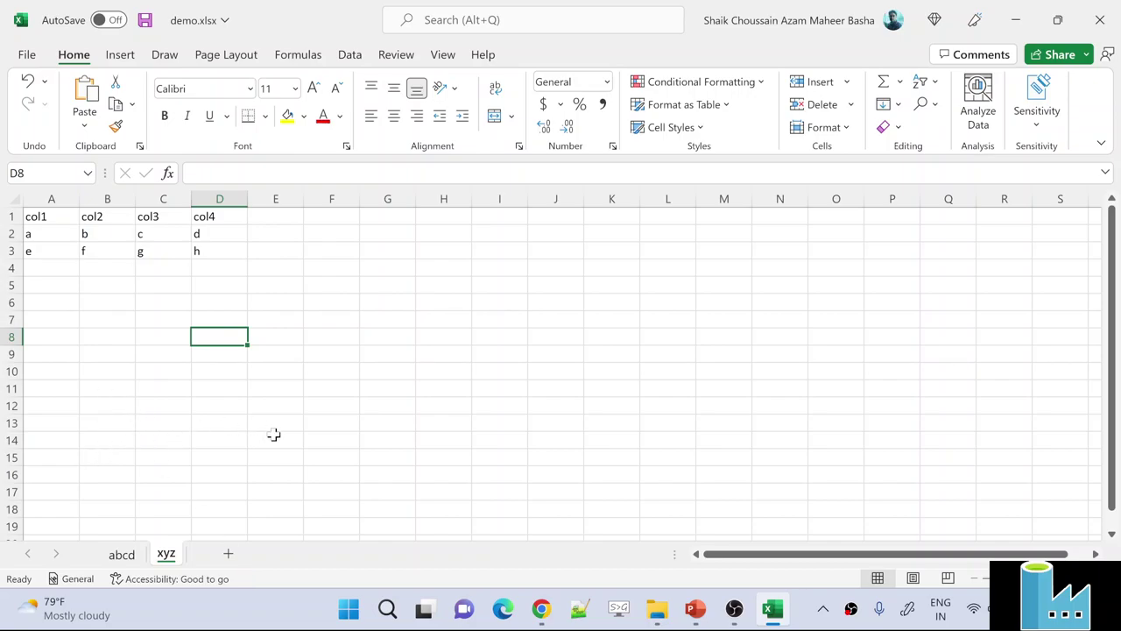
Begin a New dataset from the Author view's Datasets actions, then go to the Azure portal tab.
click(538, 620)
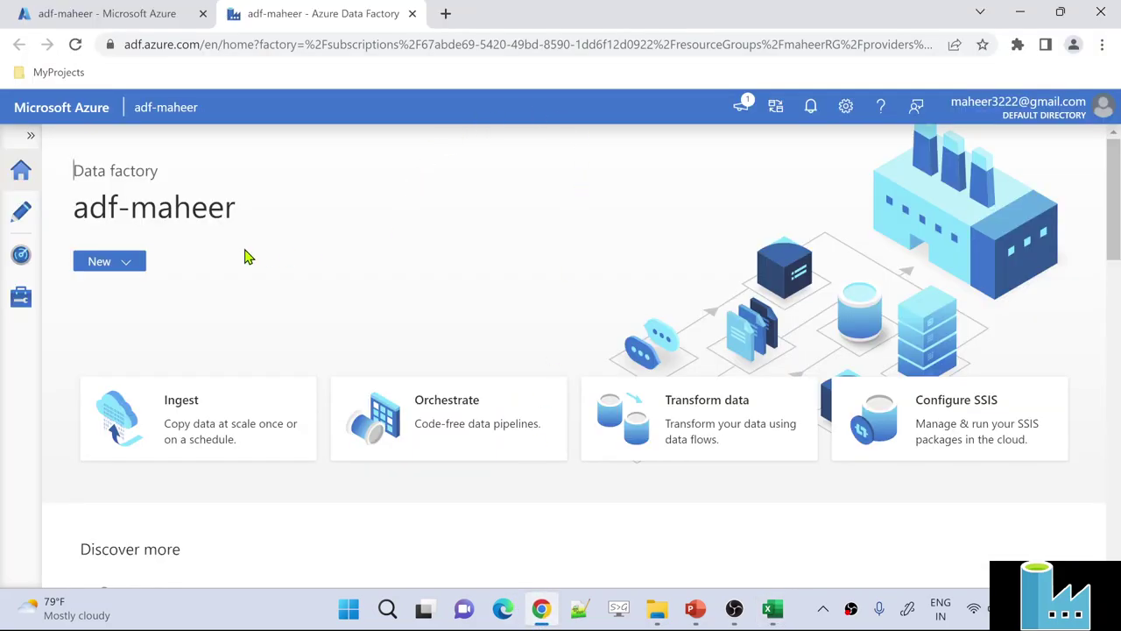
click(22, 217)
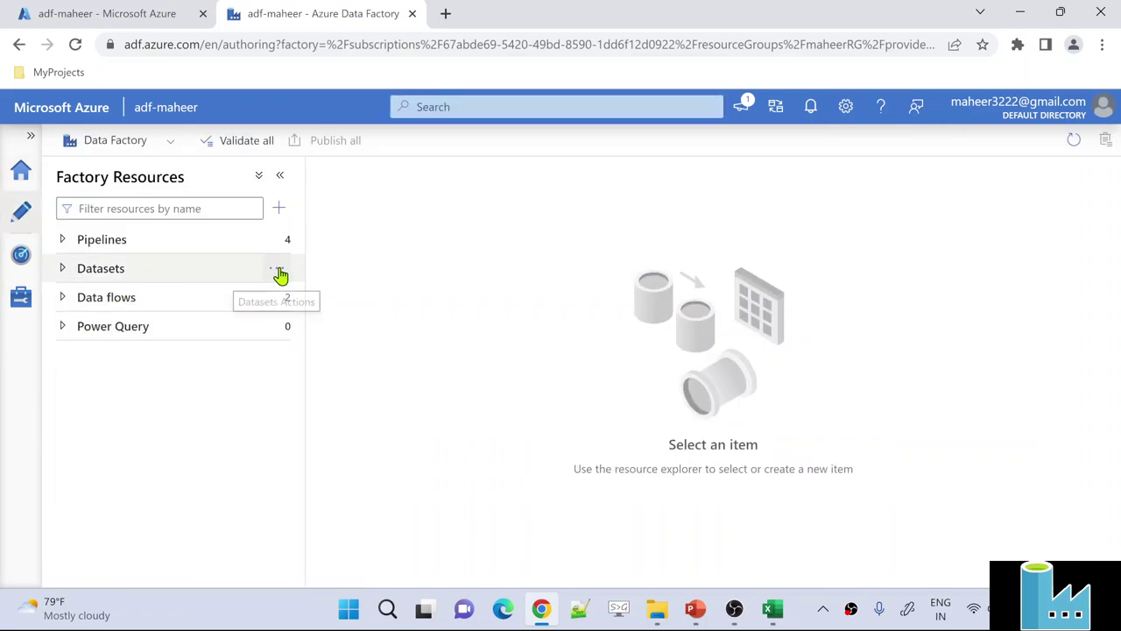
click(281, 275)
click(362, 298)
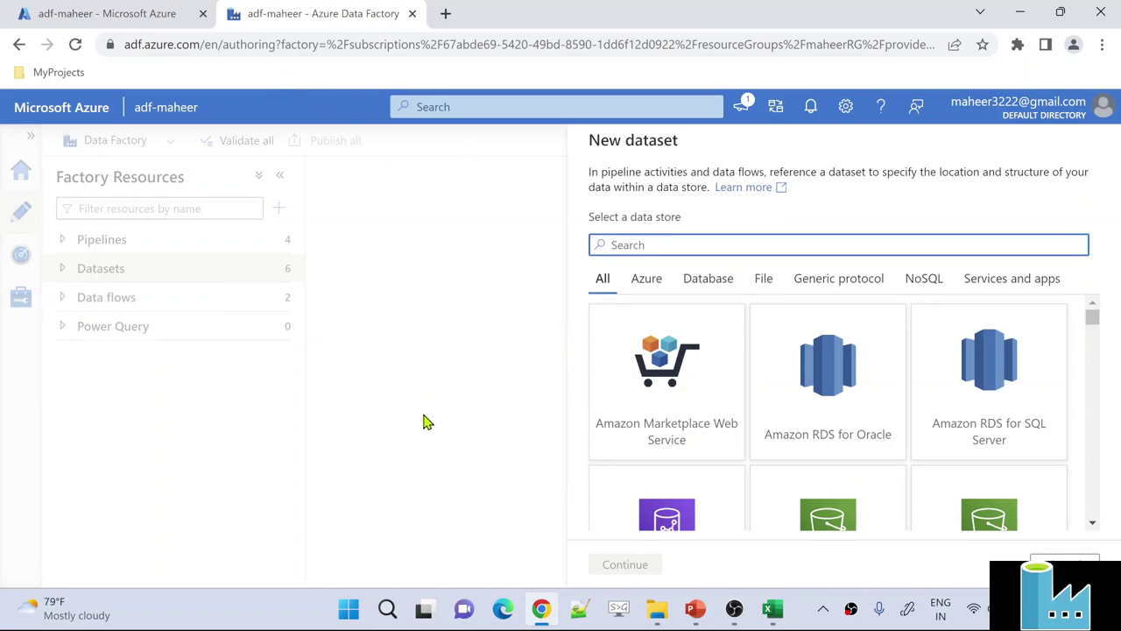
click(166, 18)
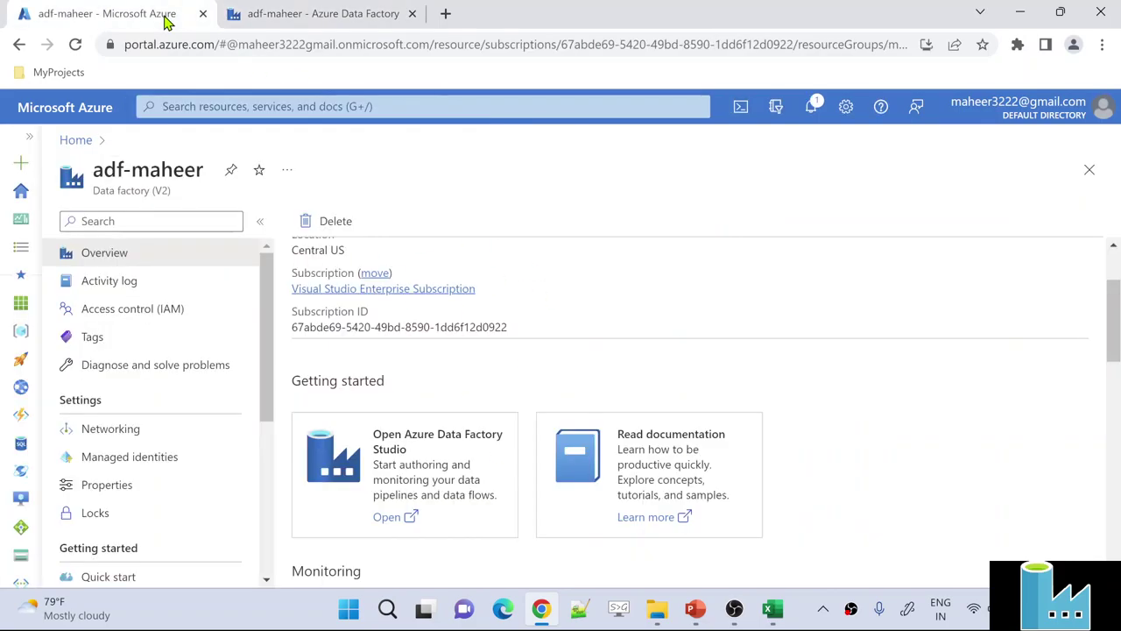
Navigate from portal Home to adlsmaheer, Containers, samplecontainer, then the data folder.
click(80, 141)
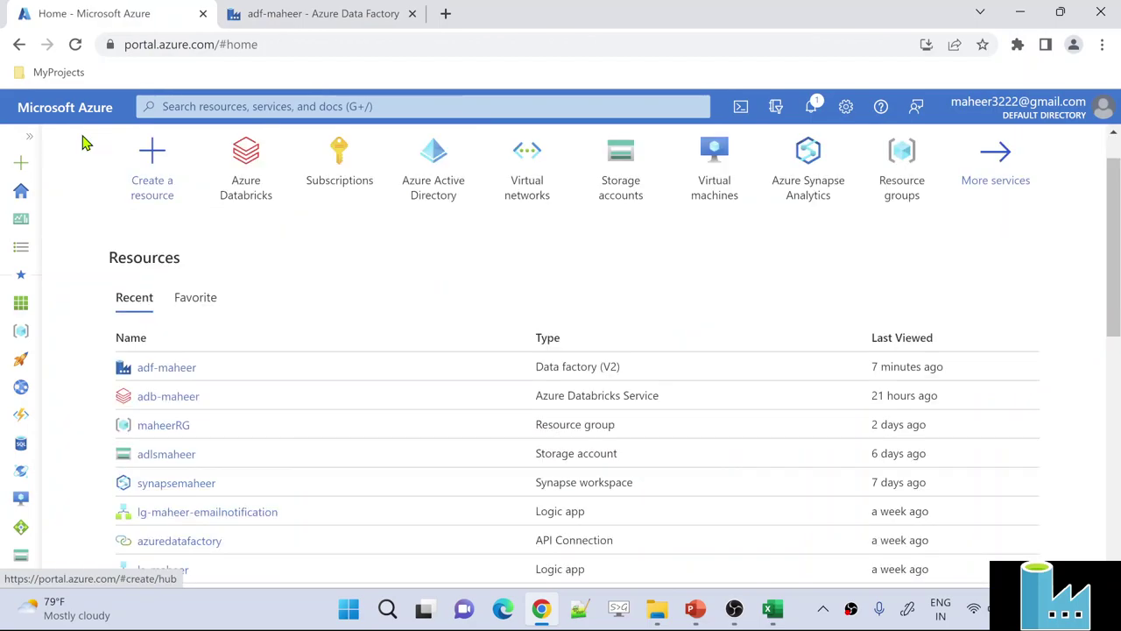
scroll(289, 424, down, 1)
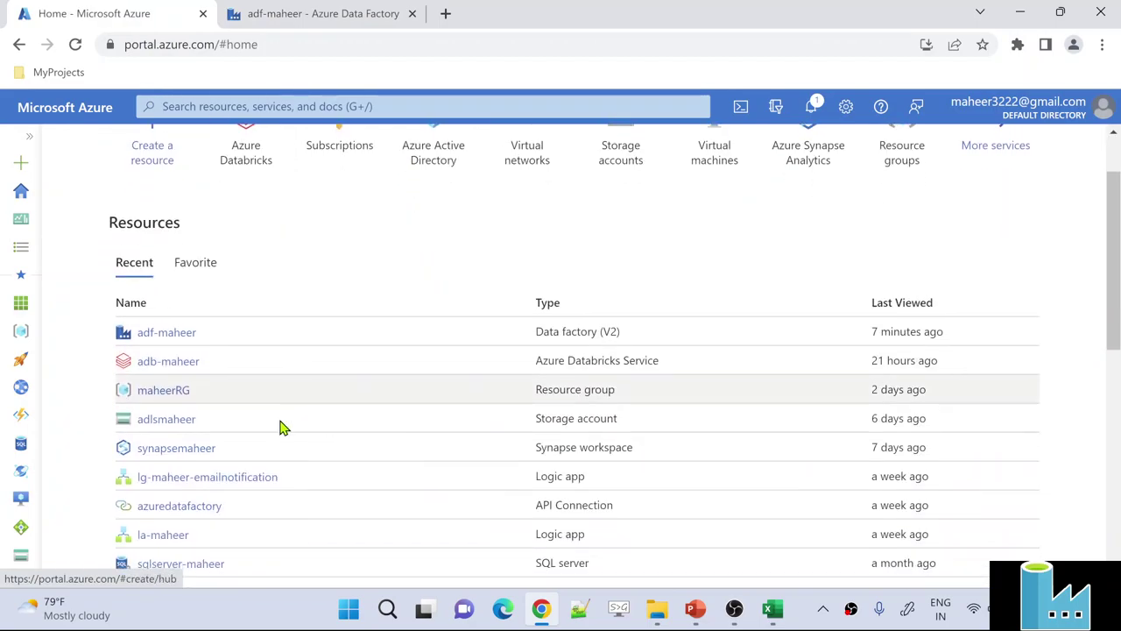
click(184, 422)
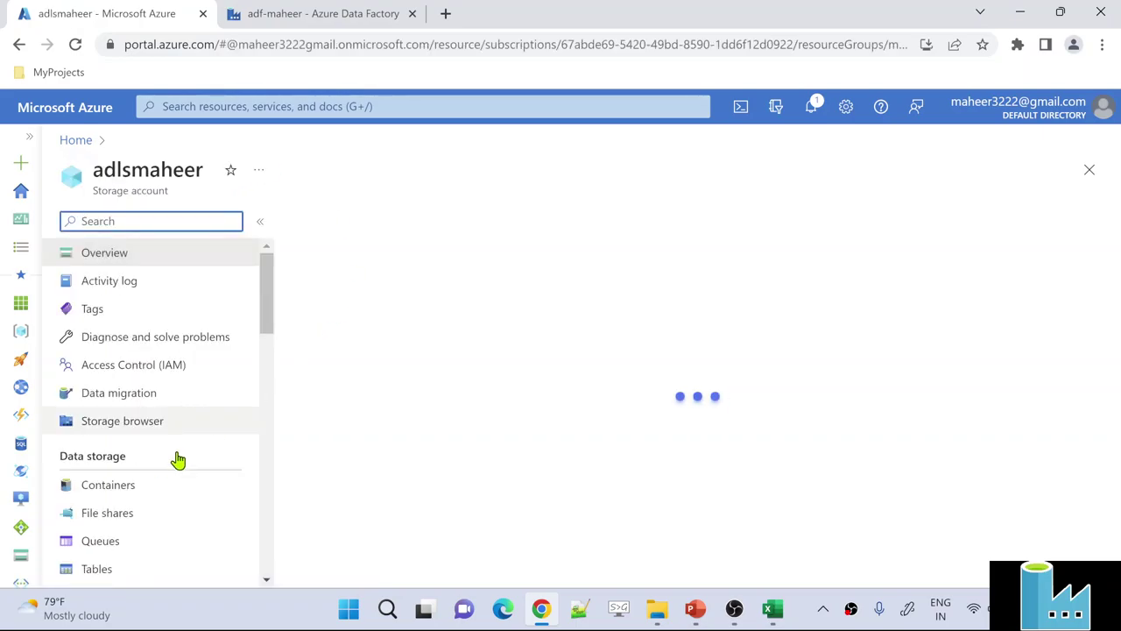
click(109, 516)
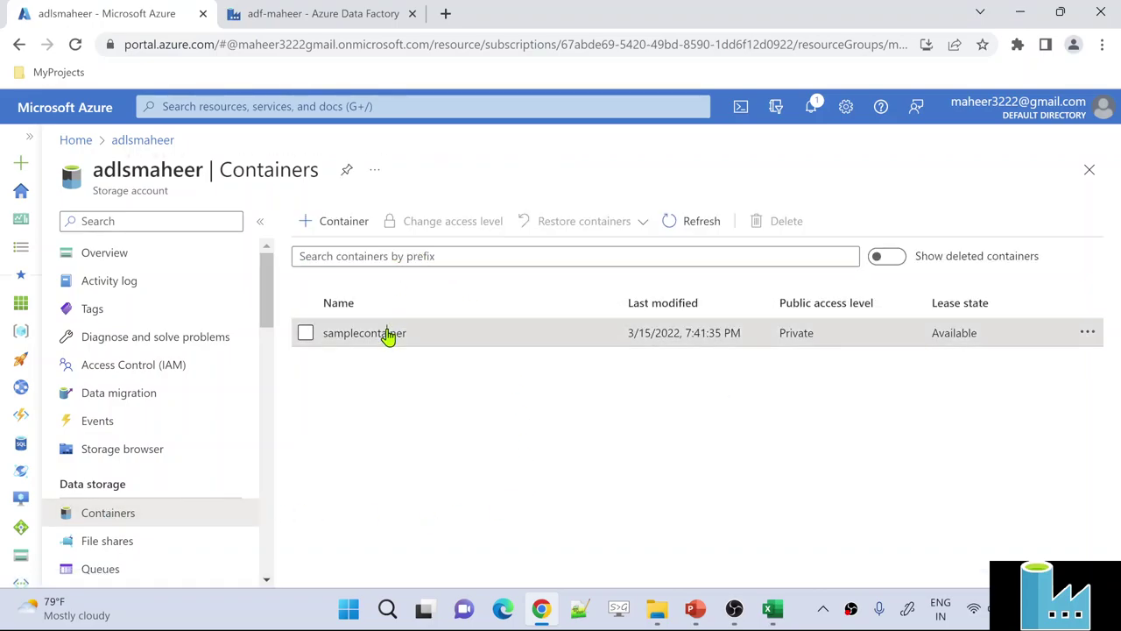
click(390, 337)
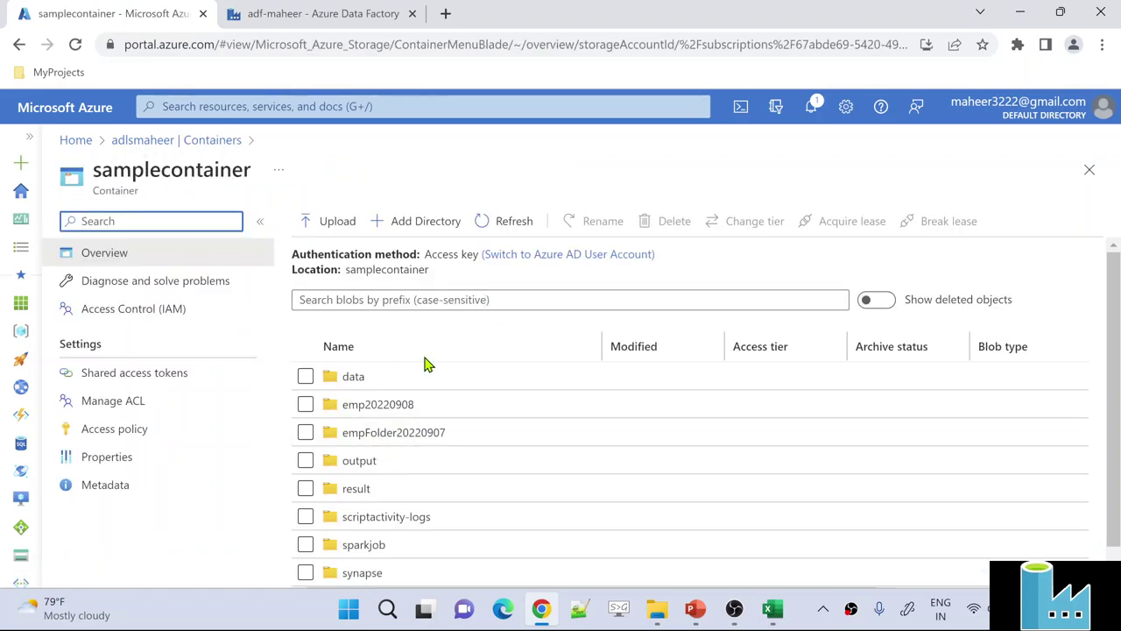
click(426, 389)
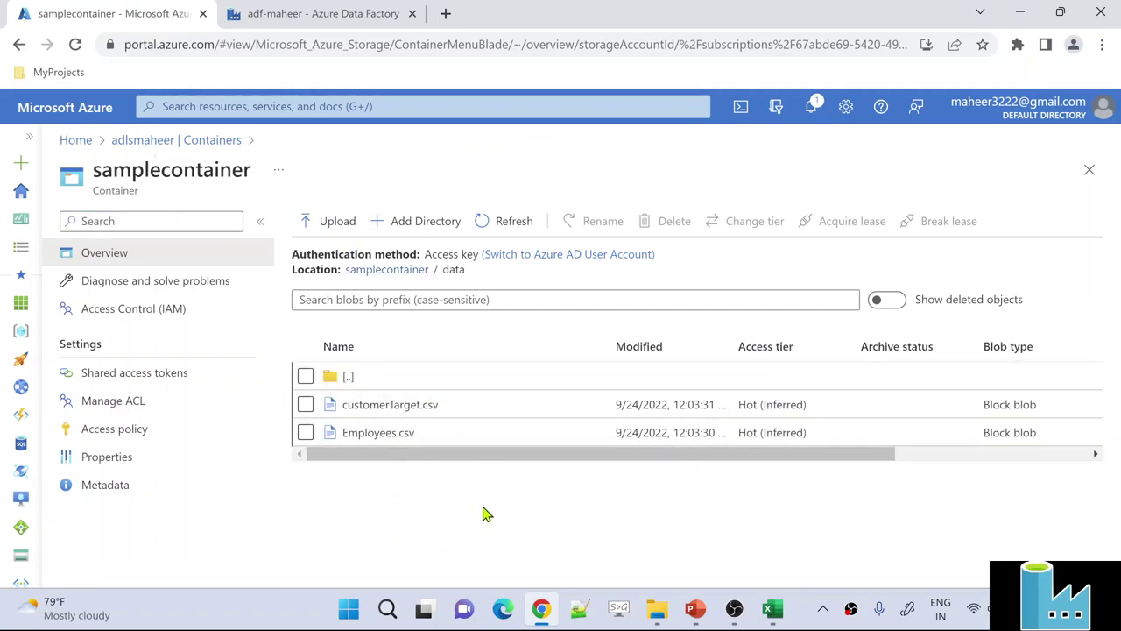
Start an upload to the data folder, then save and close demo.xlsx in Excel.
click(322, 225)
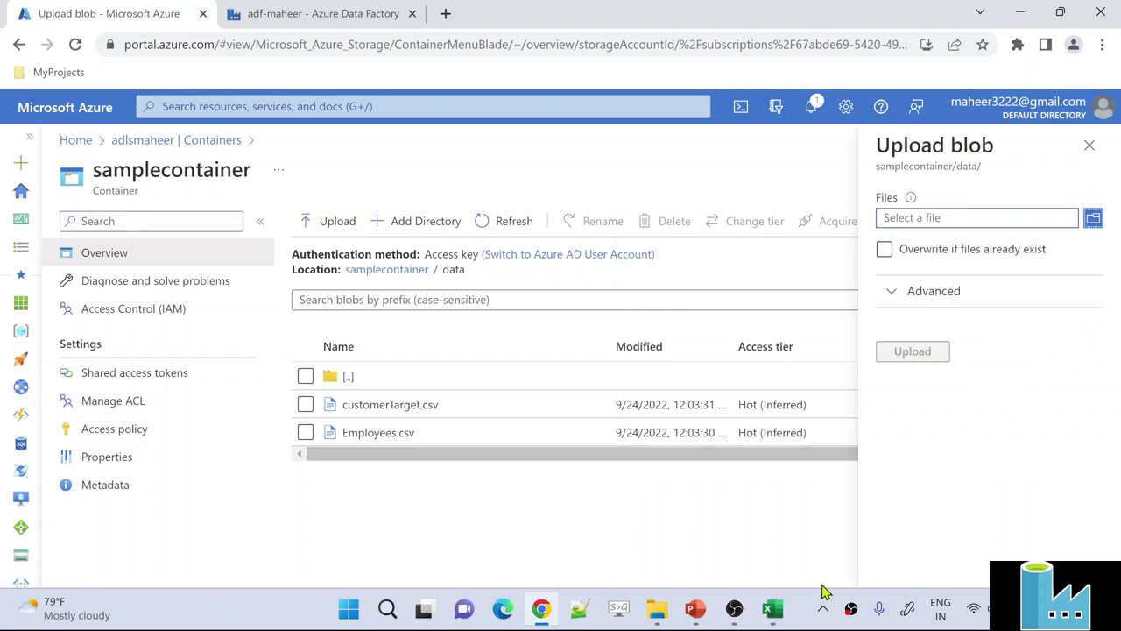
click(772, 609)
click(653, 420)
key(ctrl+s)
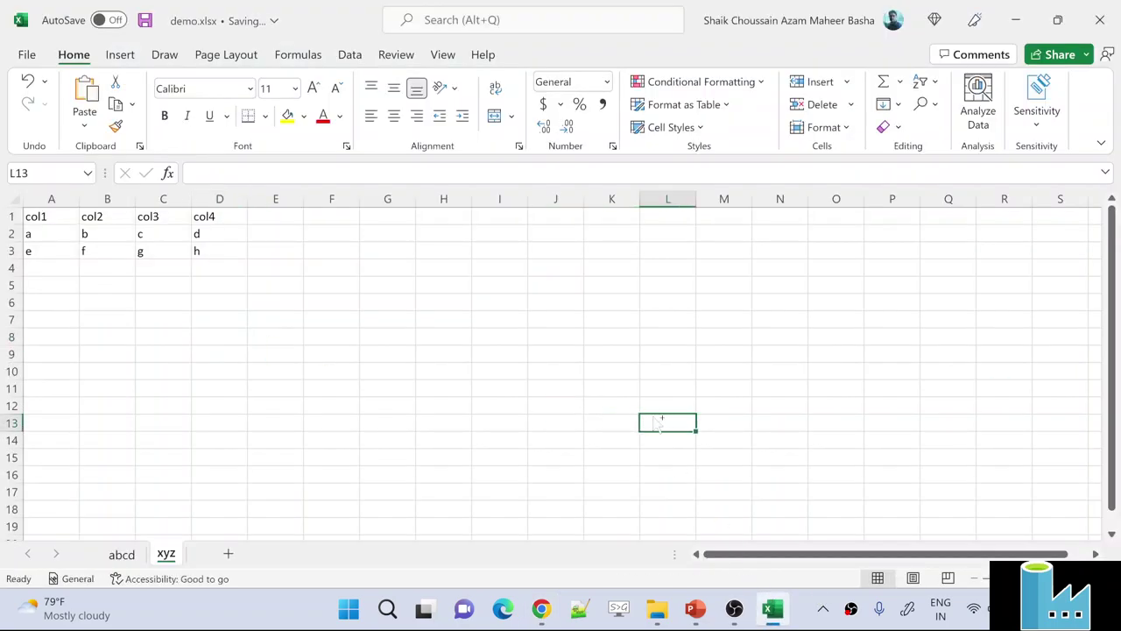
click(1102, 21)
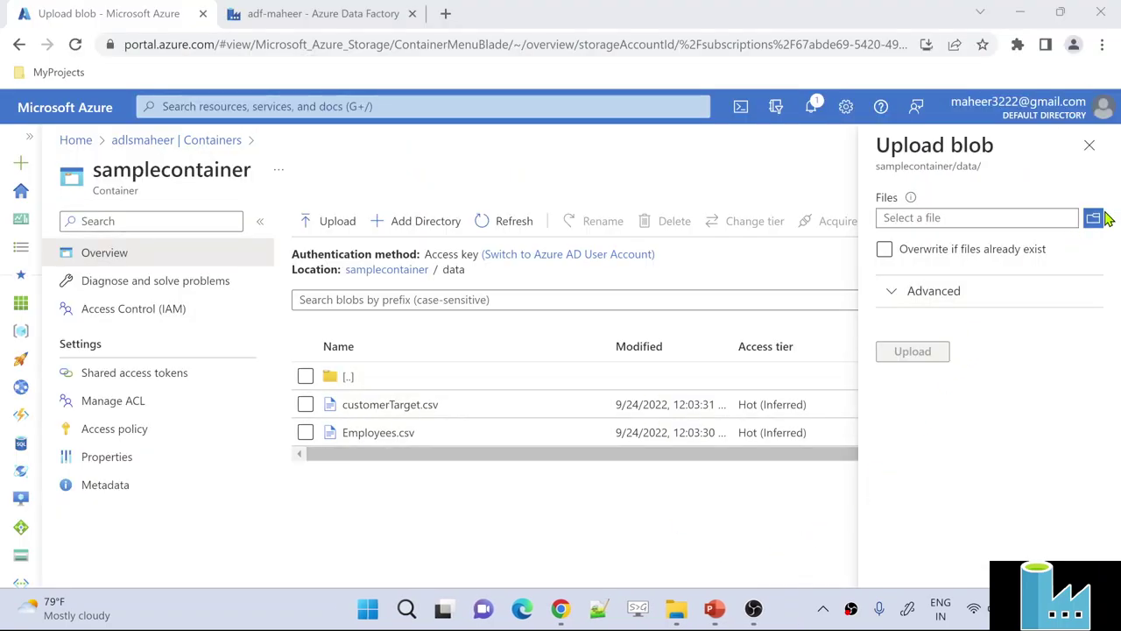
Upload demo.xlsx from Desktop > MaheerWork > SampleFiles into the data folder.
click(1095, 220)
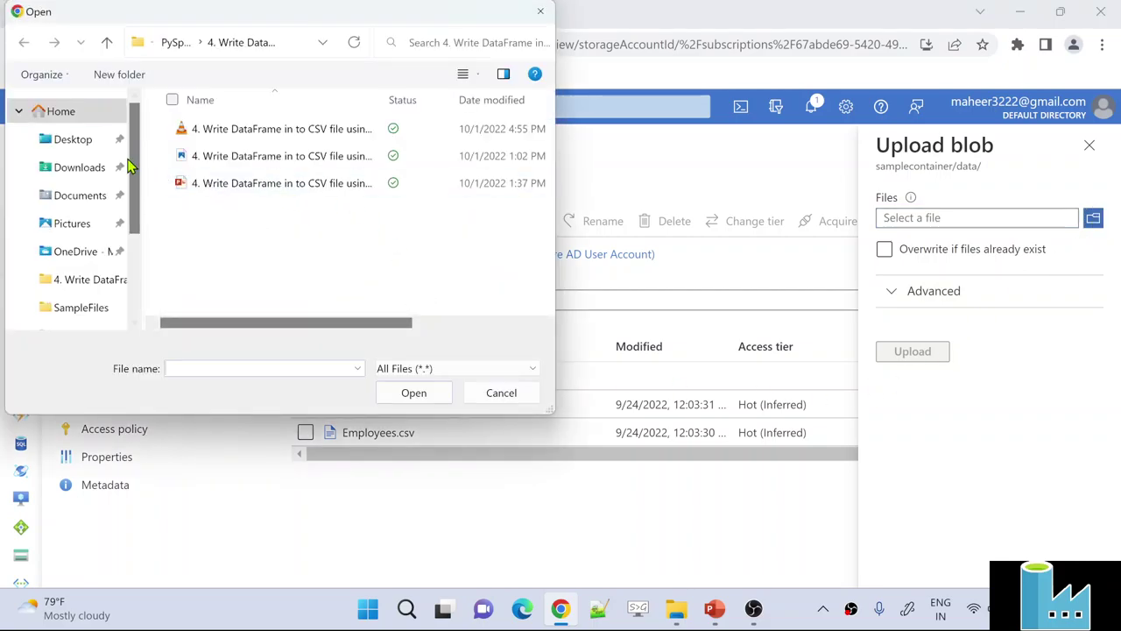
click(86, 142)
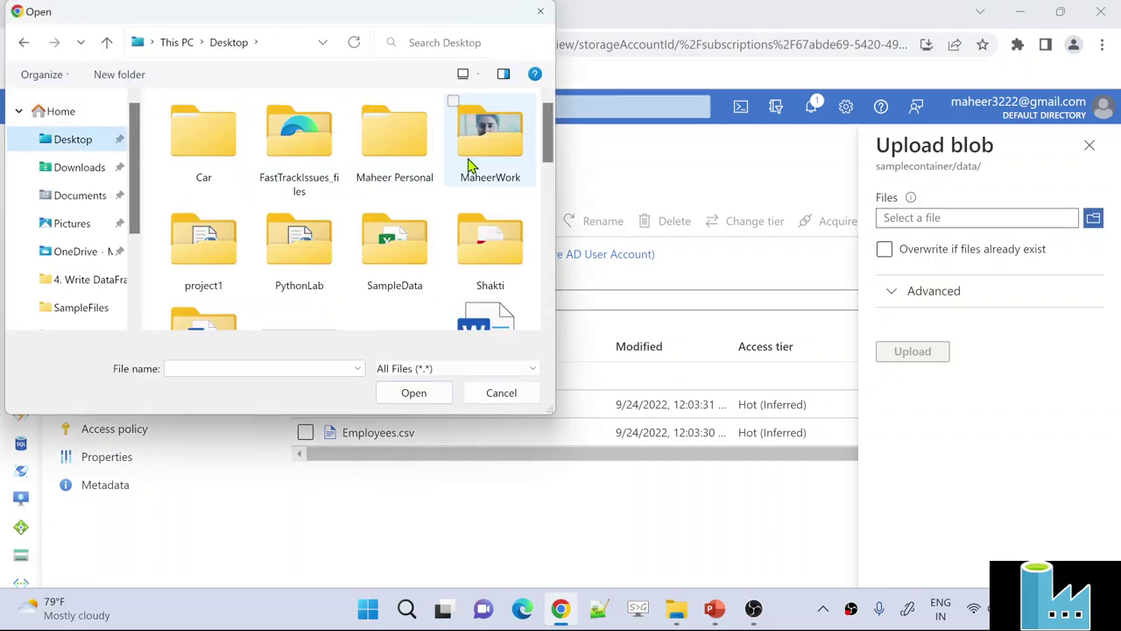
double_click(468, 163)
scroll(292, 219, down, 3)
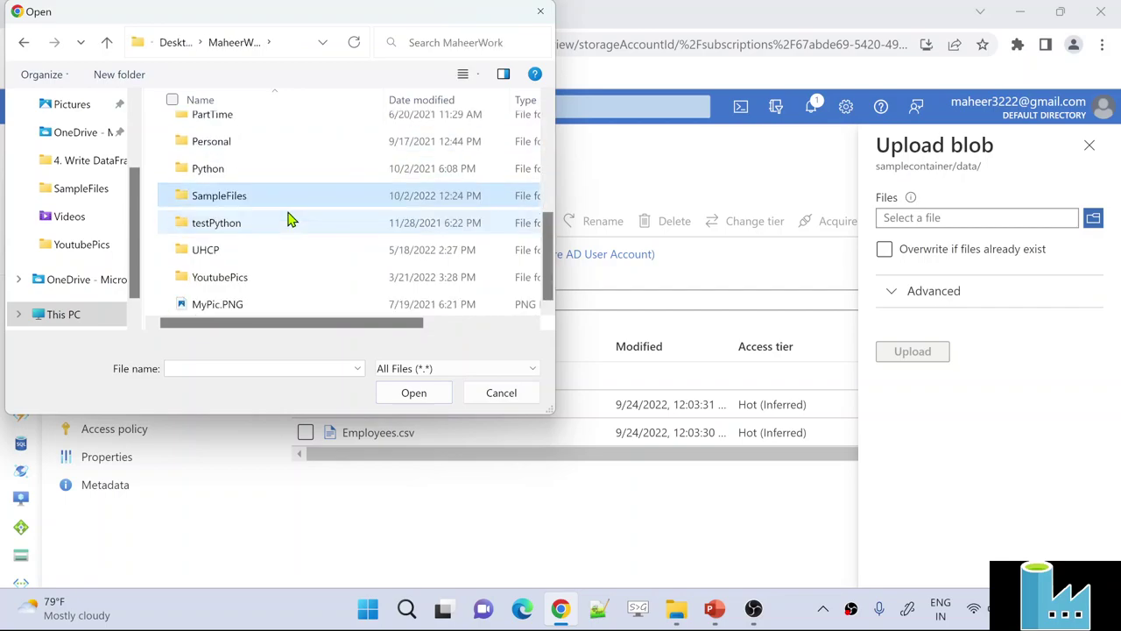
double_click(273, 204)
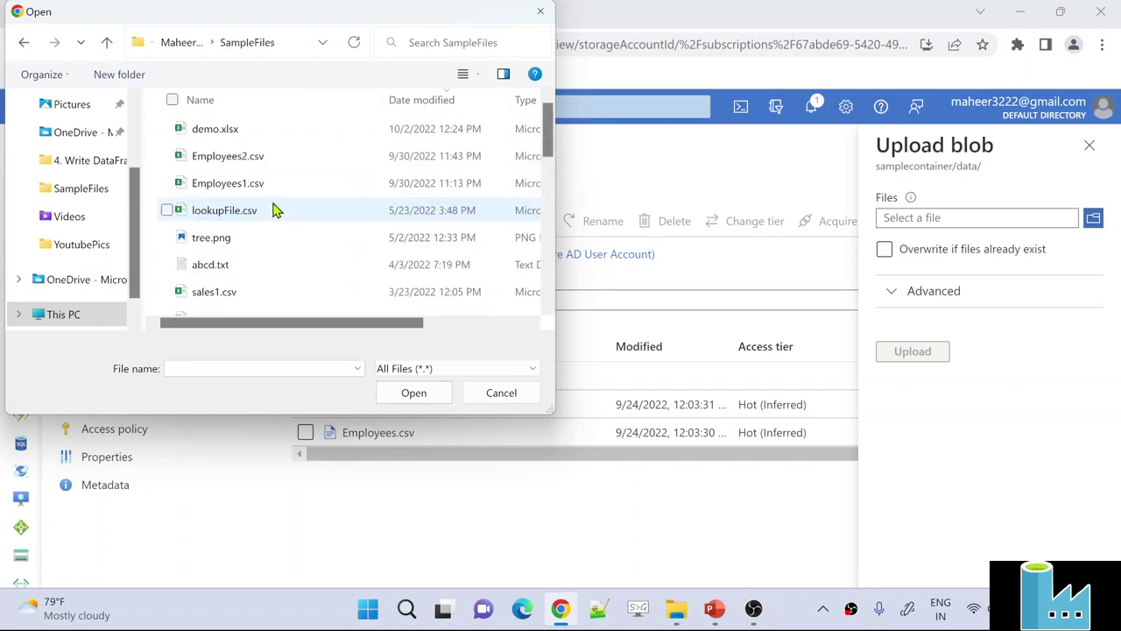
click(267, 140)
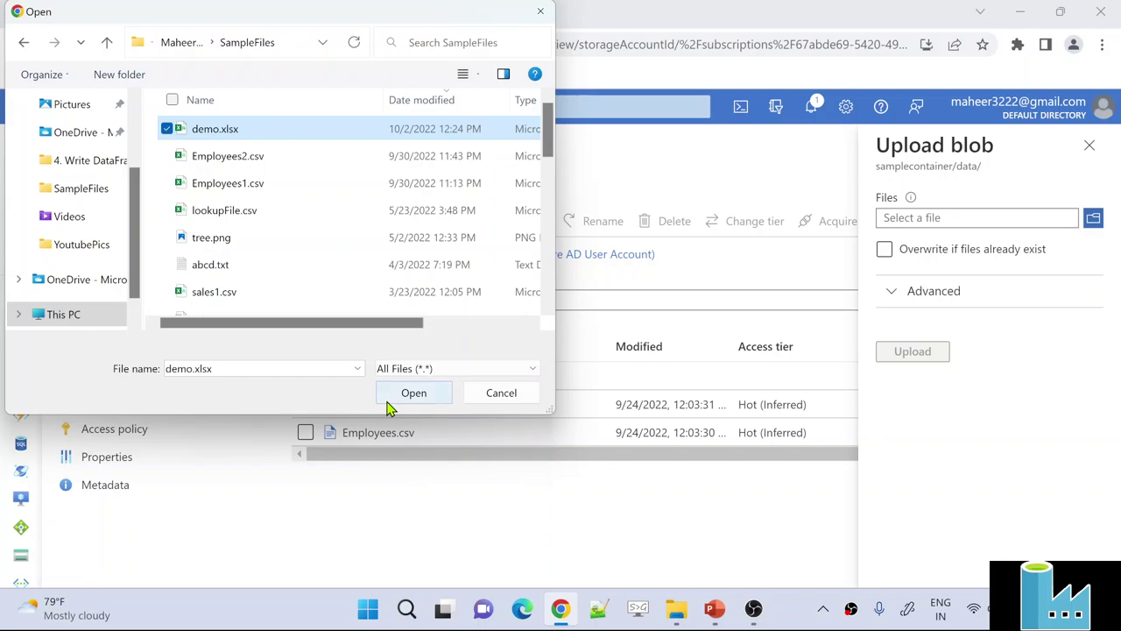
click(414, 392)
click(926, 354)
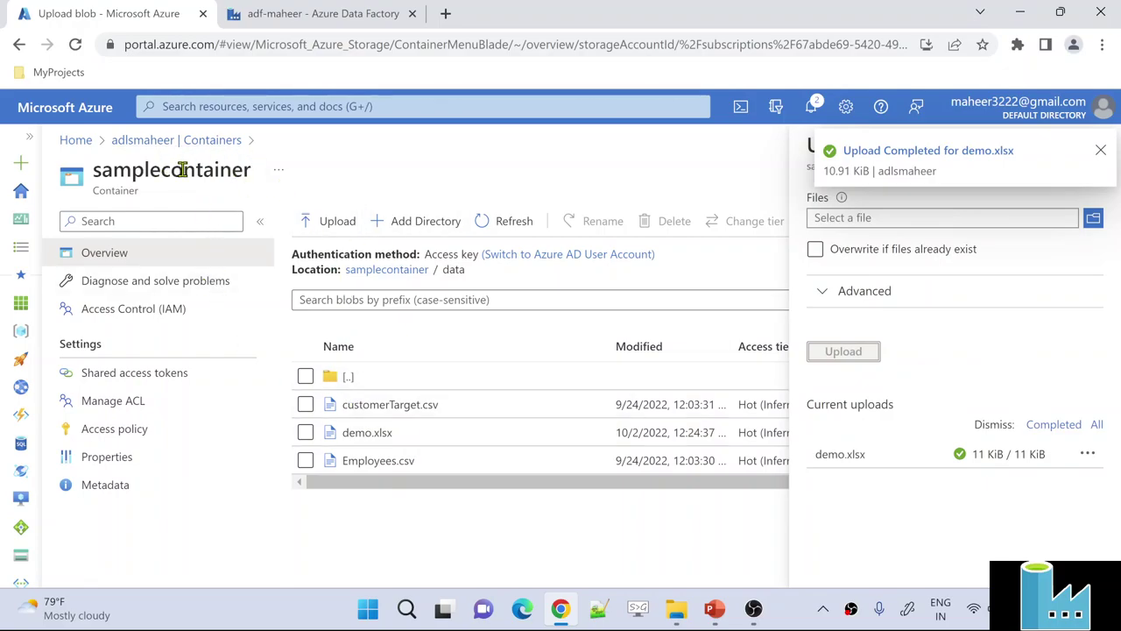
Choose Azure Data Lake Storage Gen2 as the store and Excel as the format.
click(359, 16)
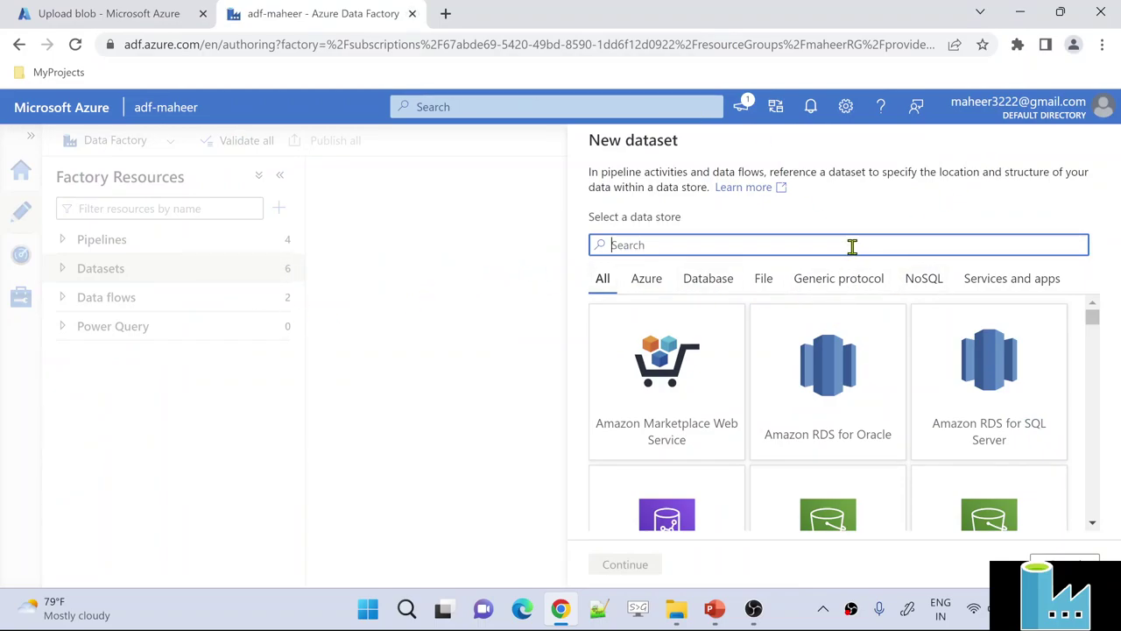
text(ge)
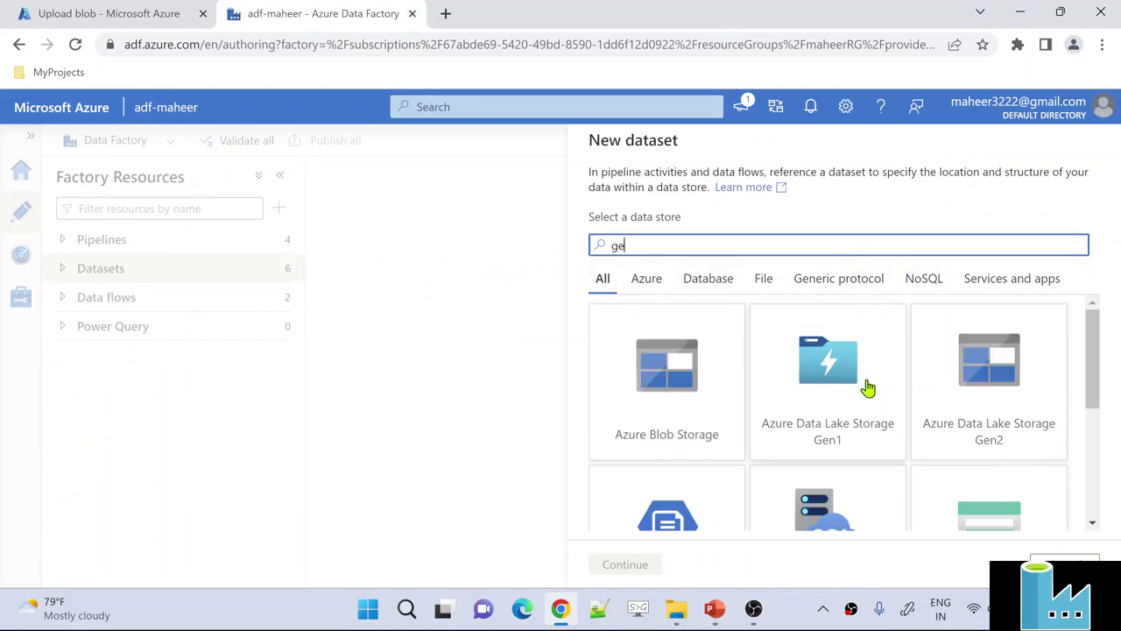
click(1014, 414)
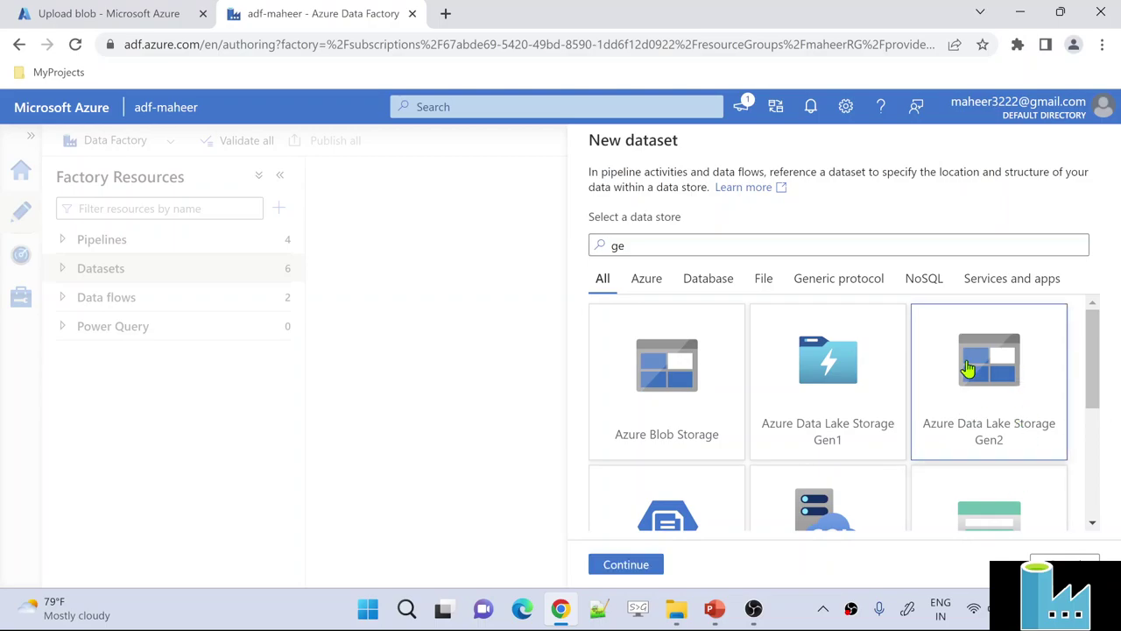
click(635, 564)
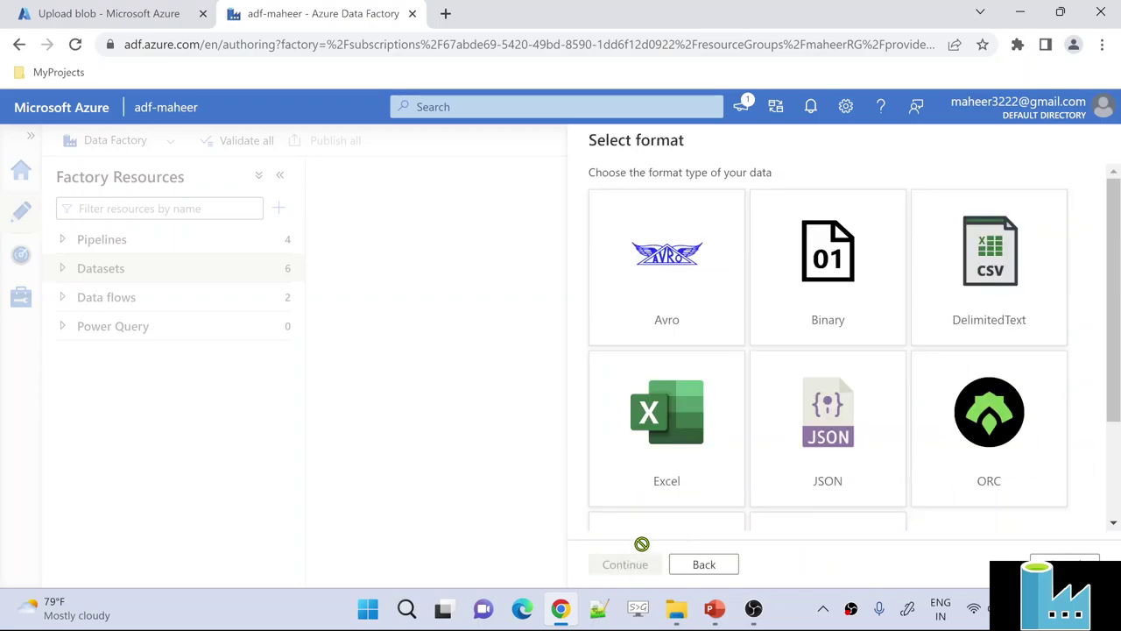
click(608, 448)
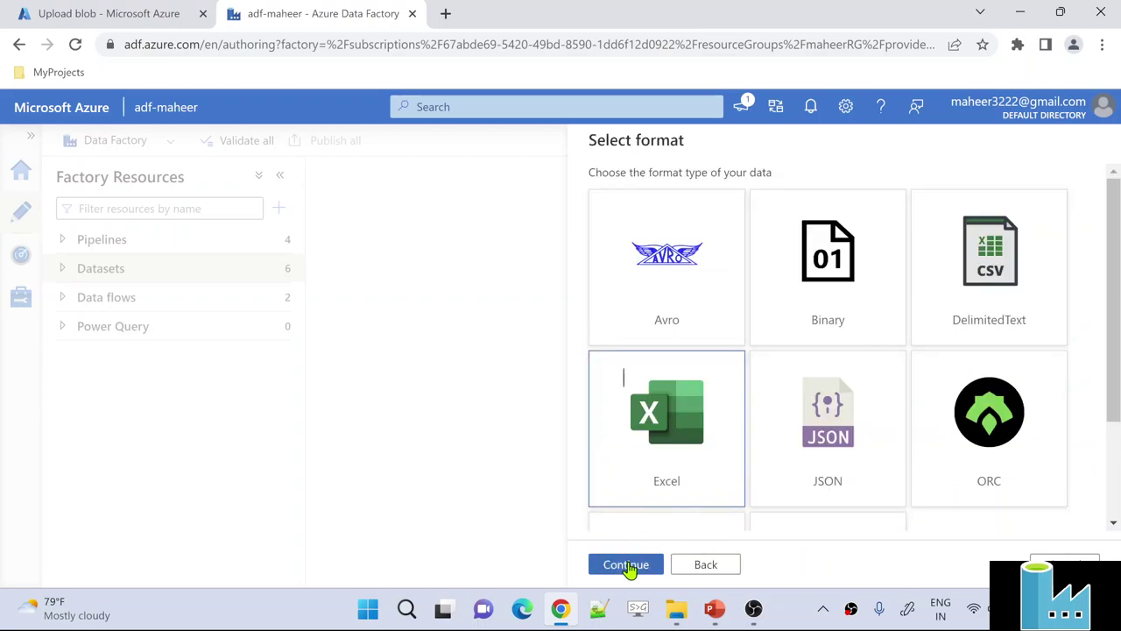
click(630, 565)
Name the dataset demoExcelFile and link it to AzureDataLakeStorage1.
double_click(667, 187)
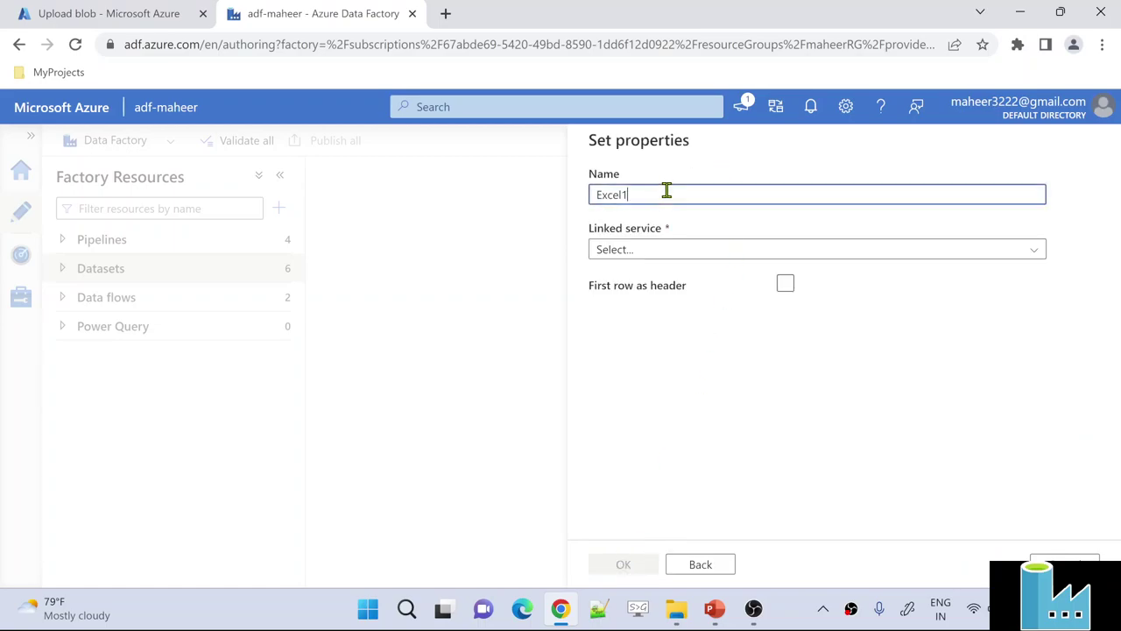
text(demo)
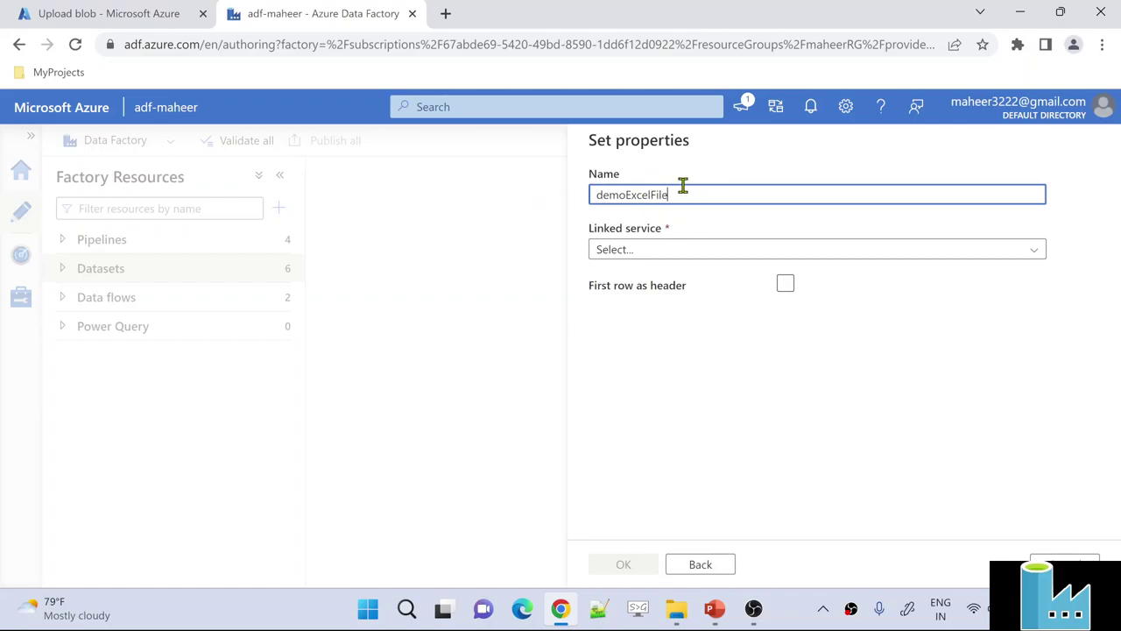
click(708, 255)
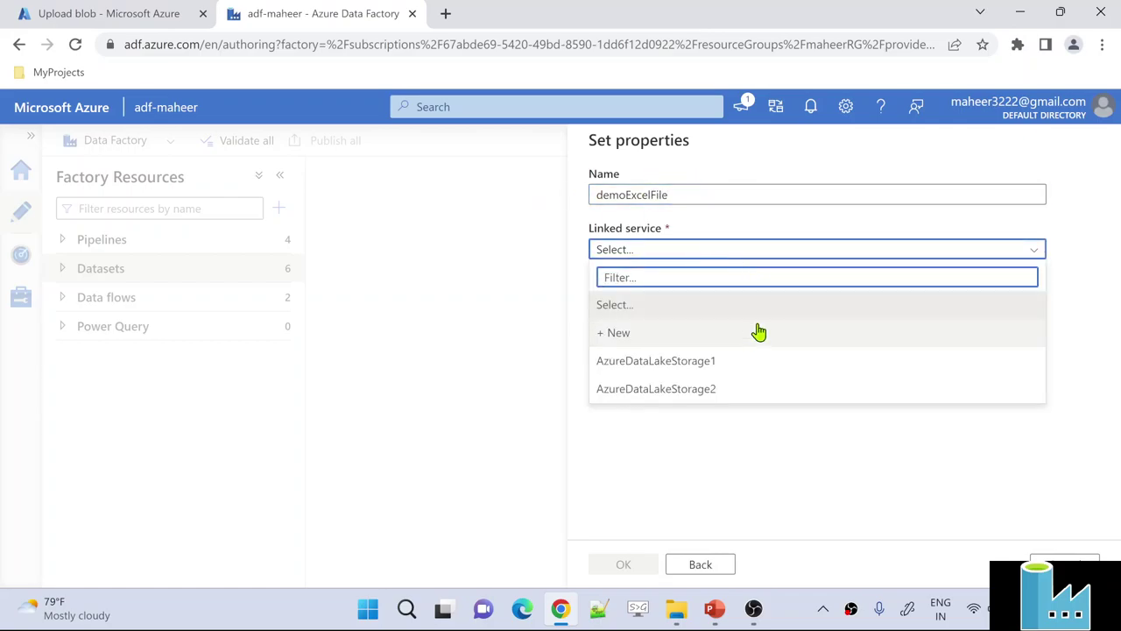
click(708, 361)
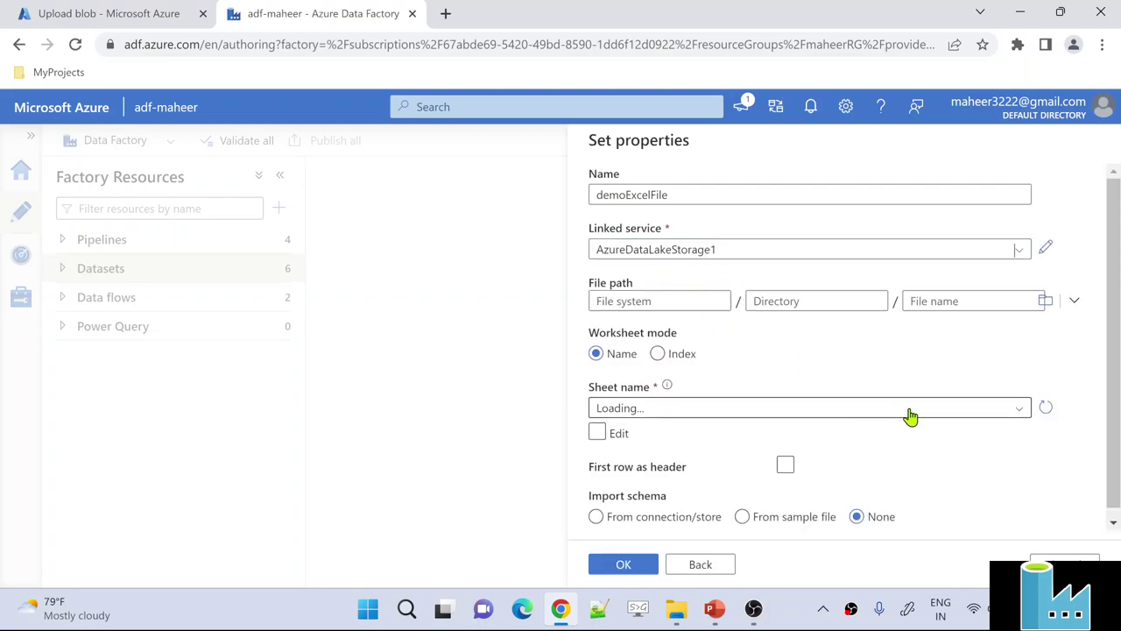
Test the AzureDataLakeStorage1 linked service connection and close it unchanged.
click(1046, 248)
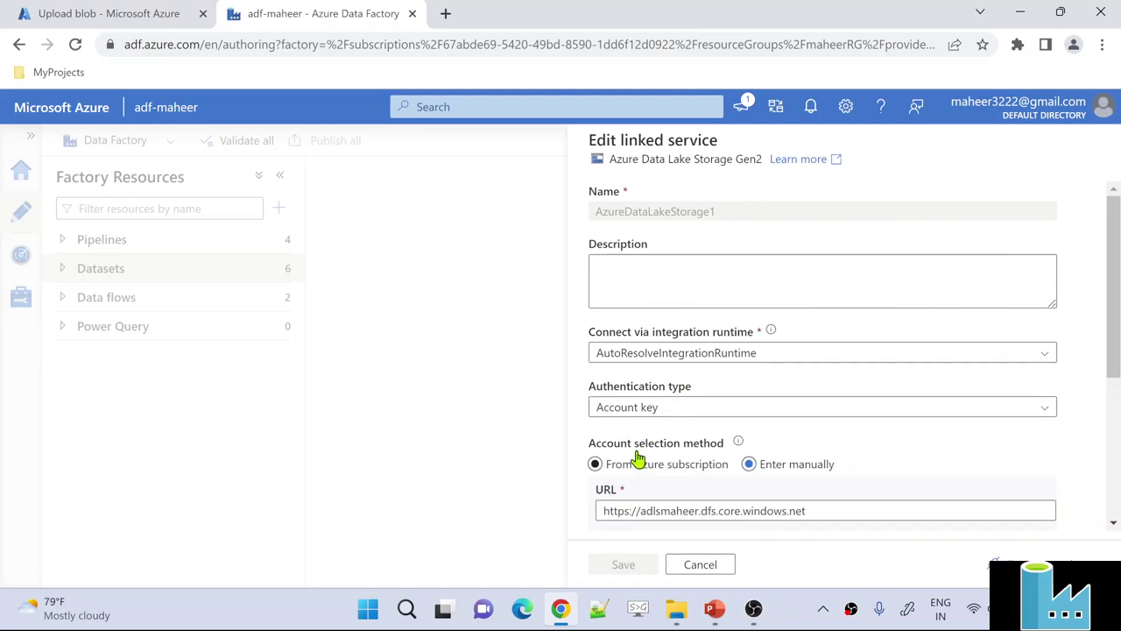
drag(640, 511, 683, 511)
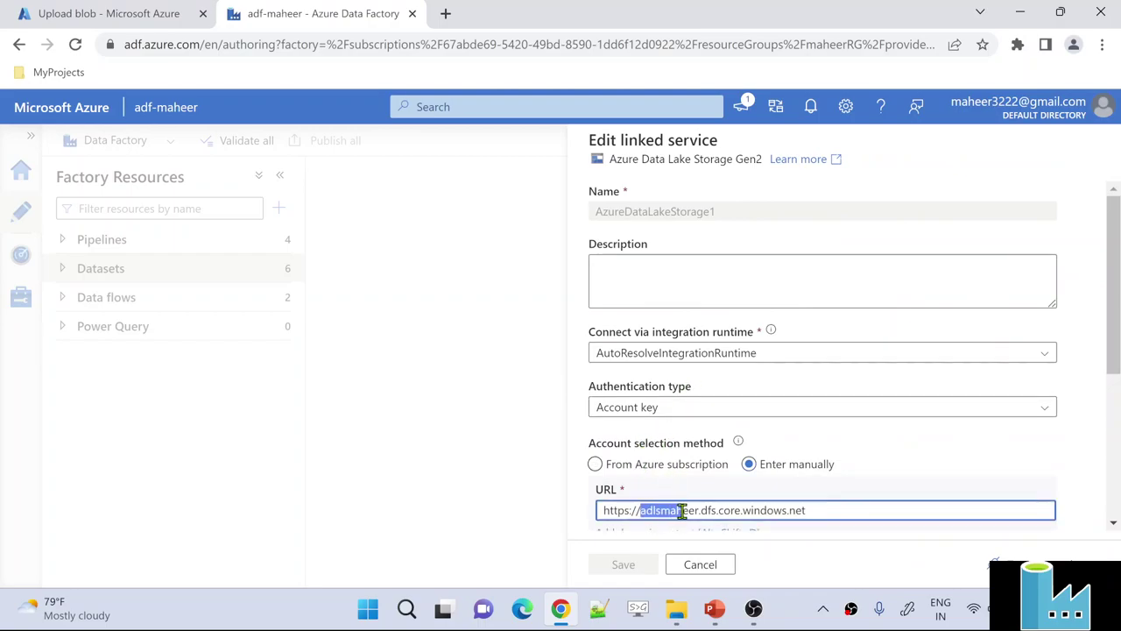
click(929, 548)
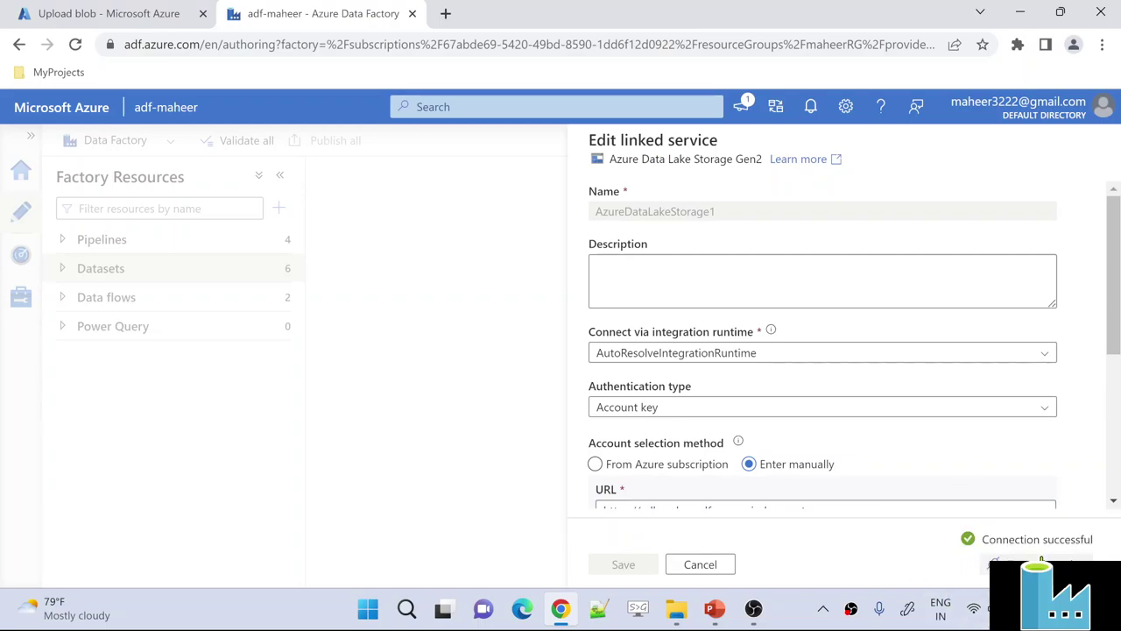
click(710, 566)
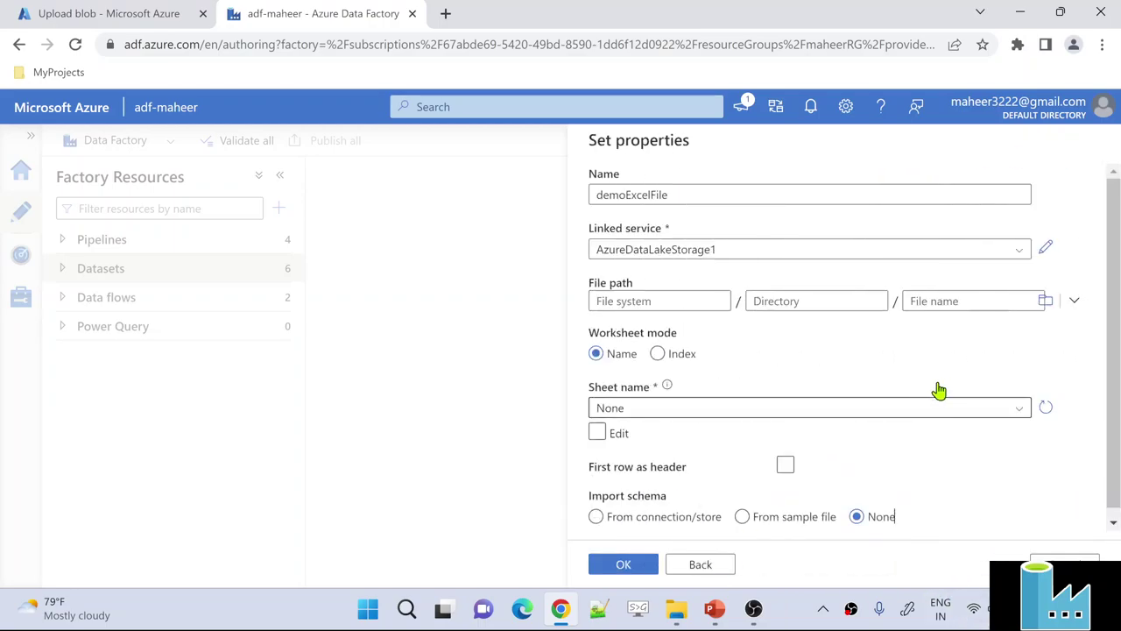
Set the file path to samplecontainer/data/demo.xlsx by browsing storage.
click(1047, 302)
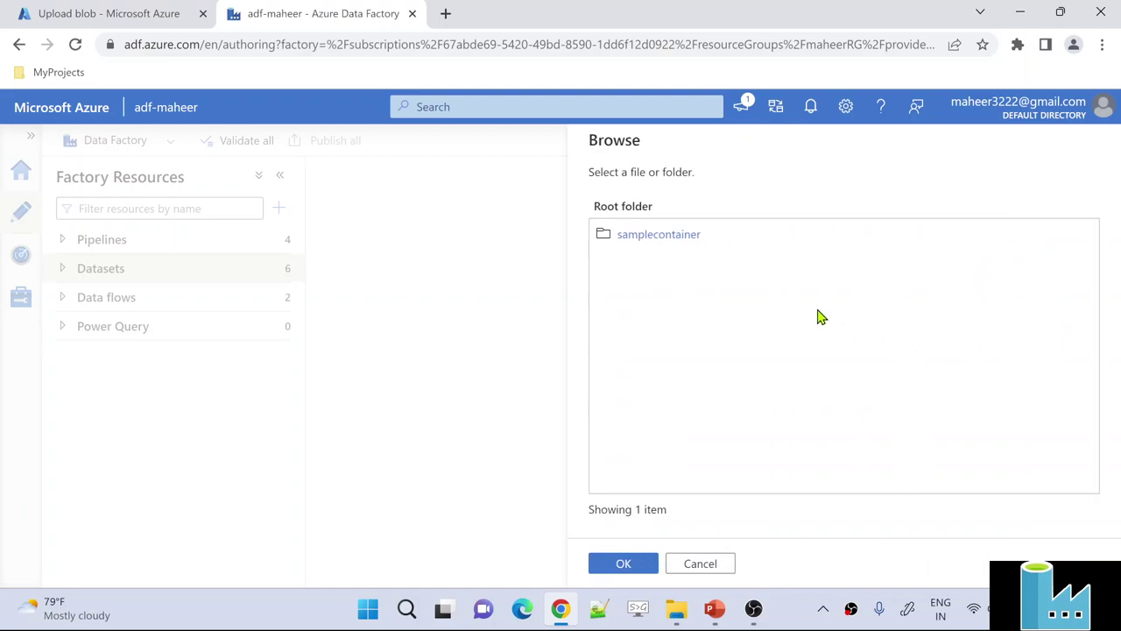
click(664, 242)
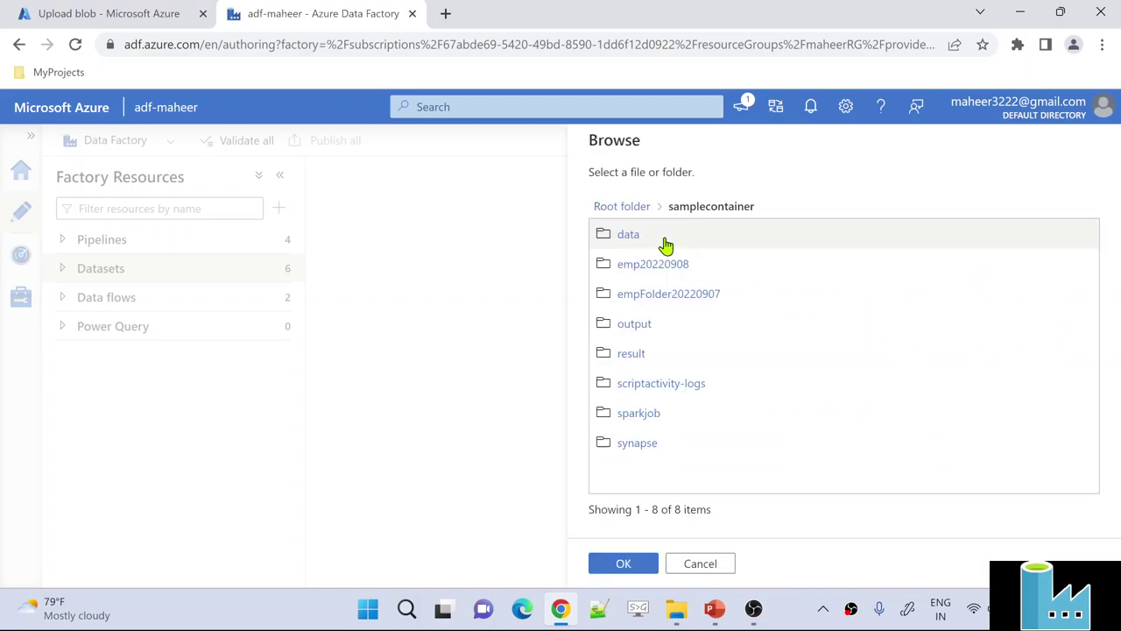
click(629, 245)
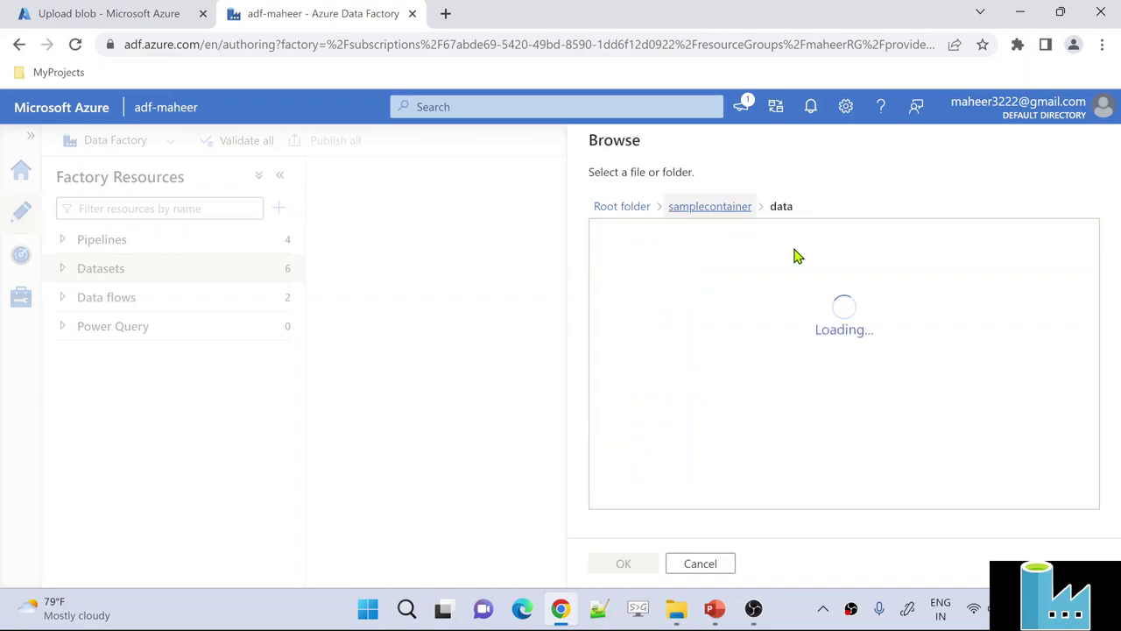
click(643, 293)
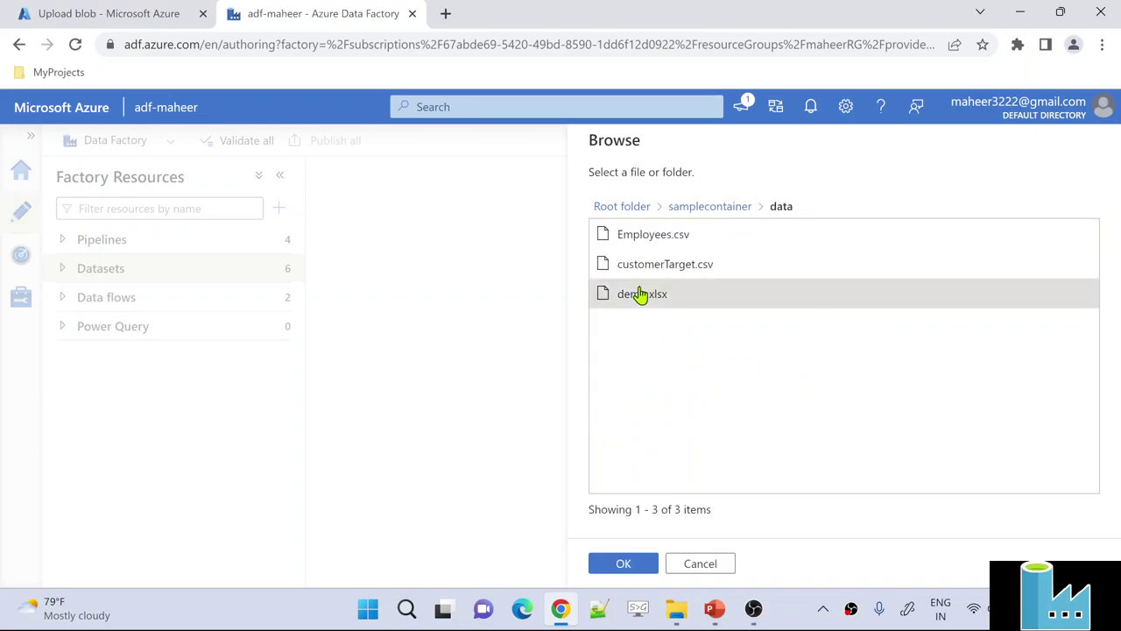
click(611, 567)
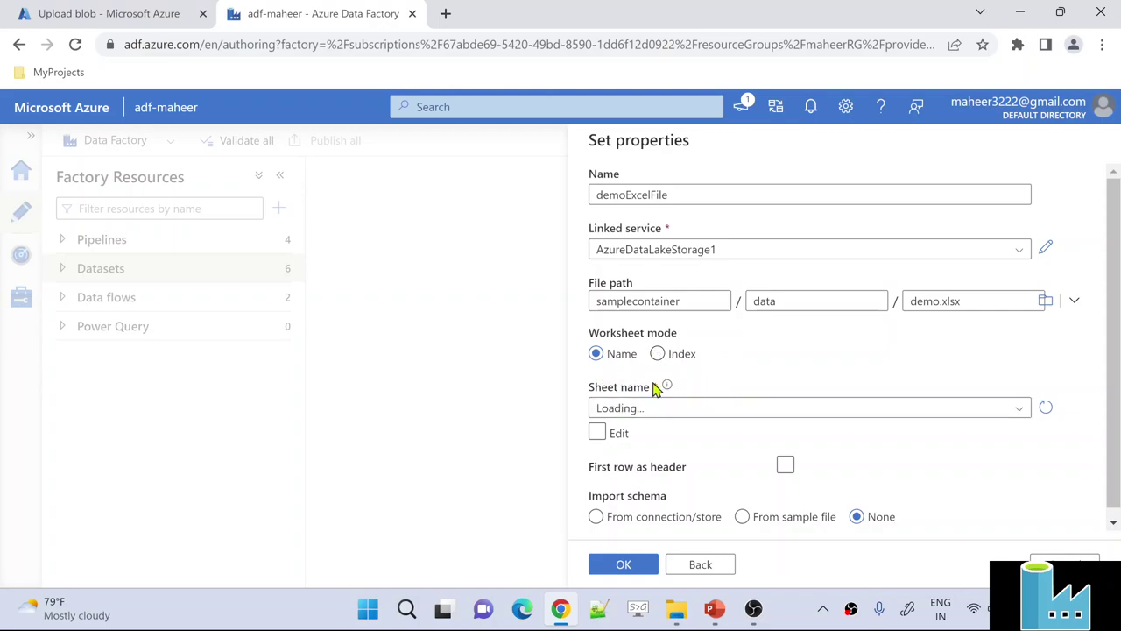
Try the Sheet name list, picking abcd and then xyz.
click(672, 410)
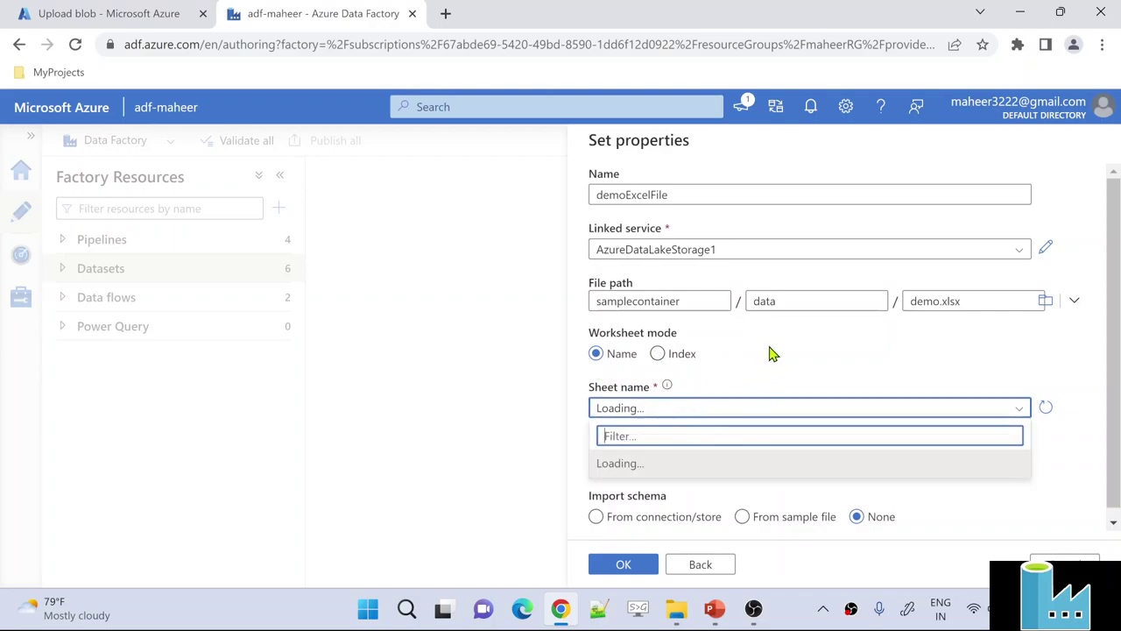
click(732, 419)
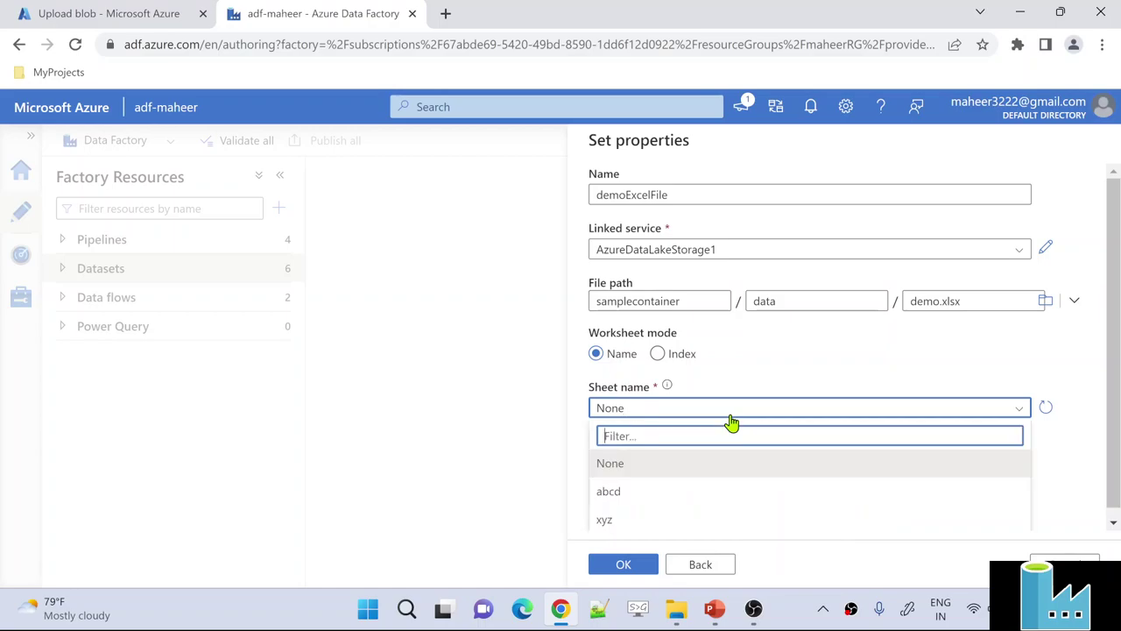
click(661, 493)
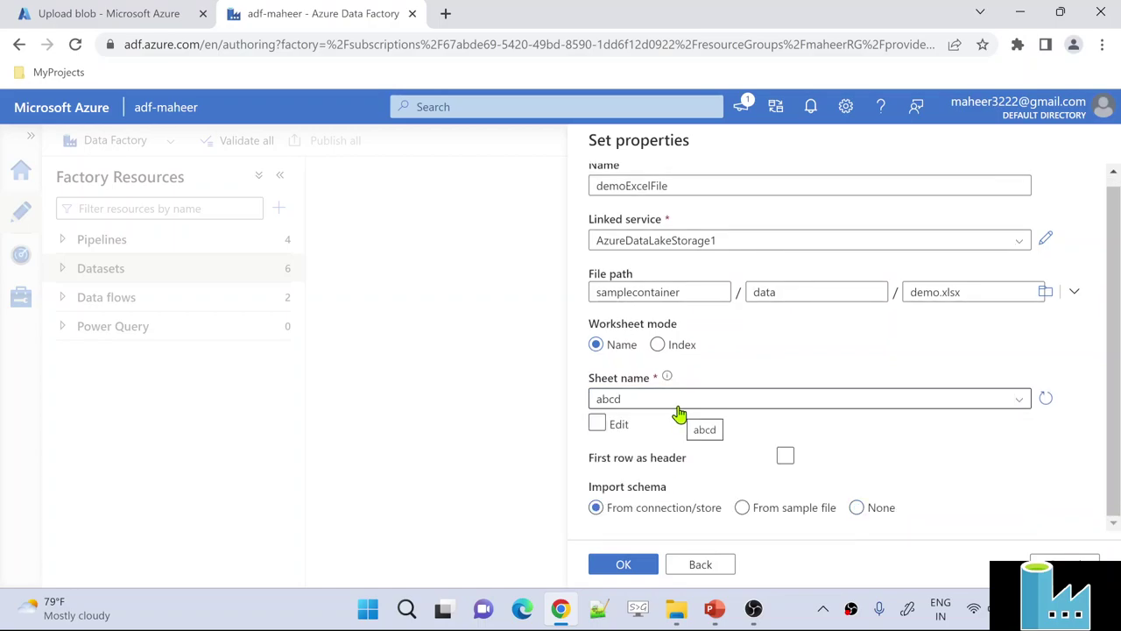
click(689, 399)
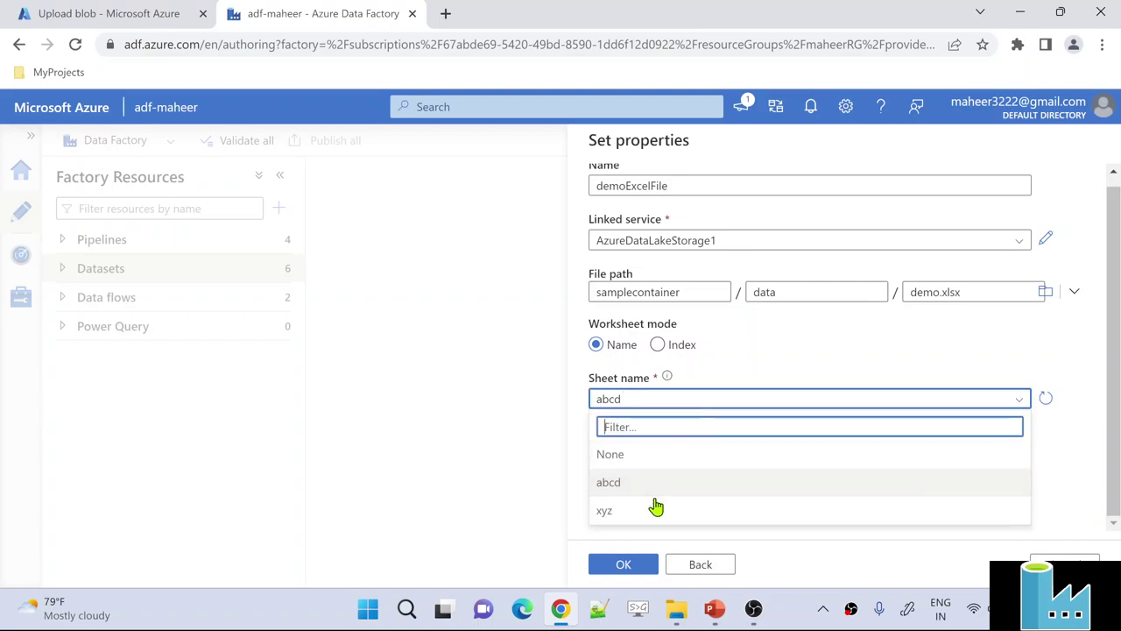
click(650, 513)
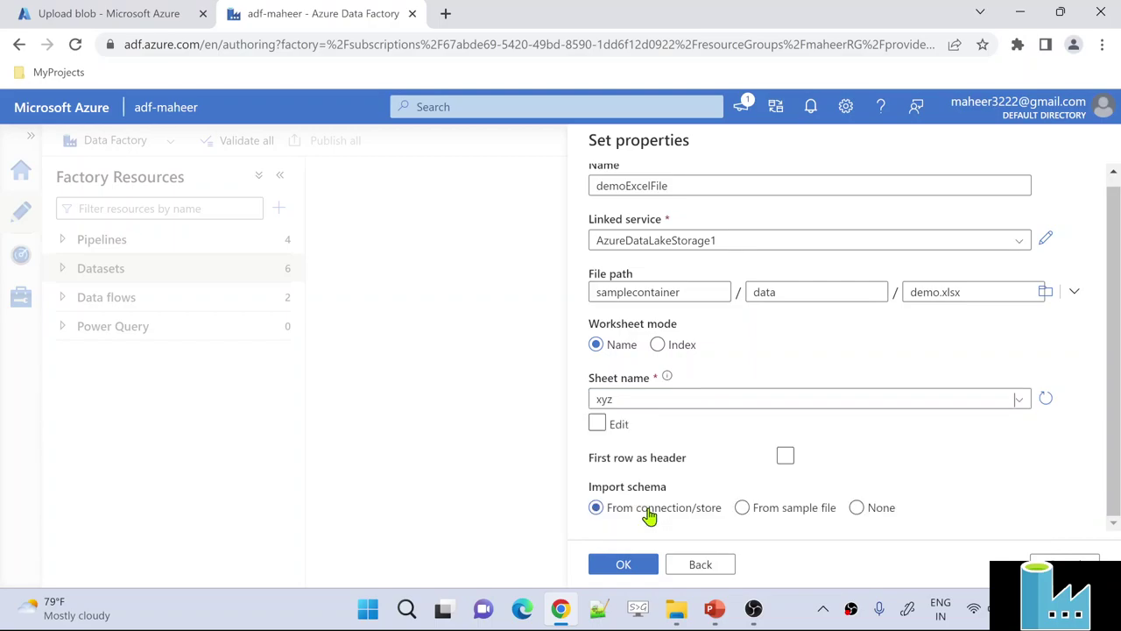
Switch worksheet mode to Index, use first row as header, import schema None, and create the dataset.
click(659, 346)
click(720, 402)
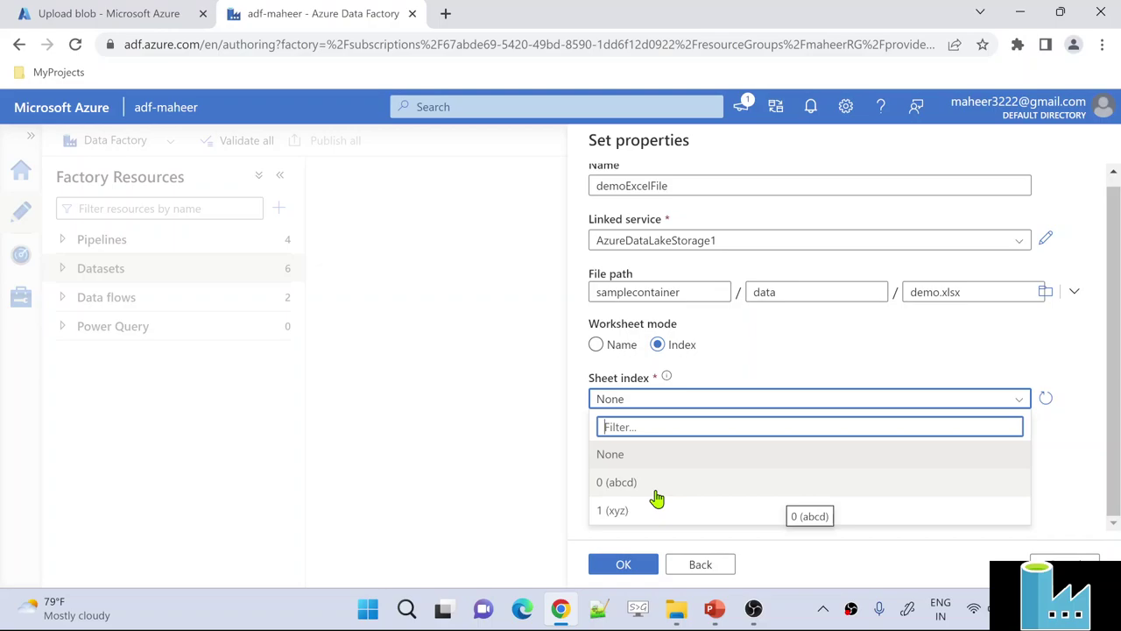
click(1085, 443)
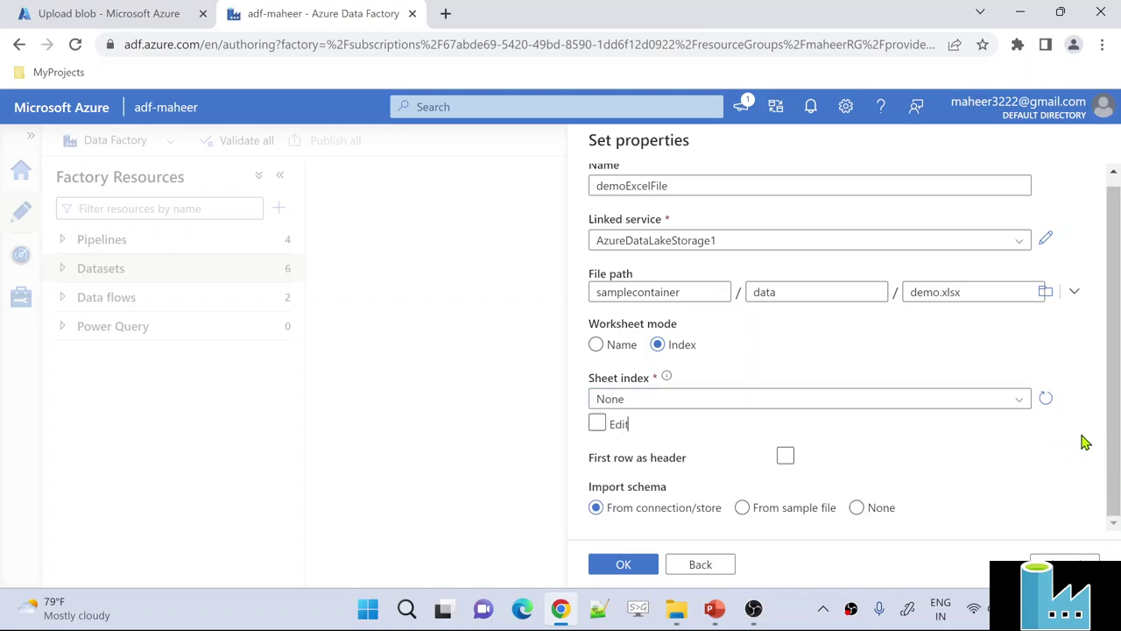
click(785, 458)
click(785, 459)
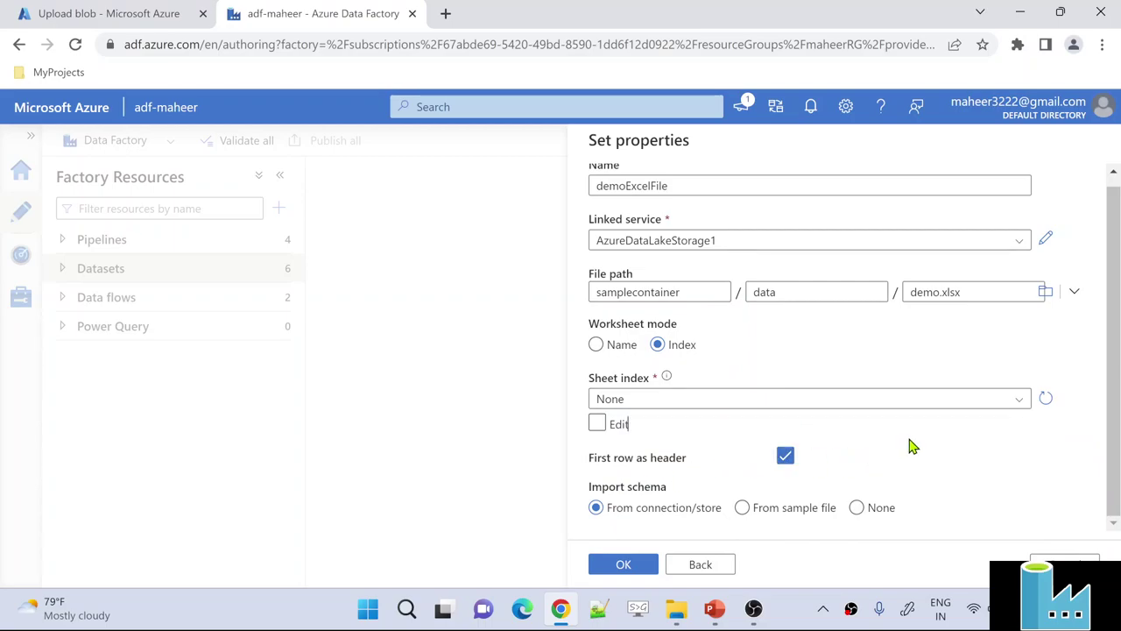
click(858, 508)
click(860, 515)
click(630, 564)
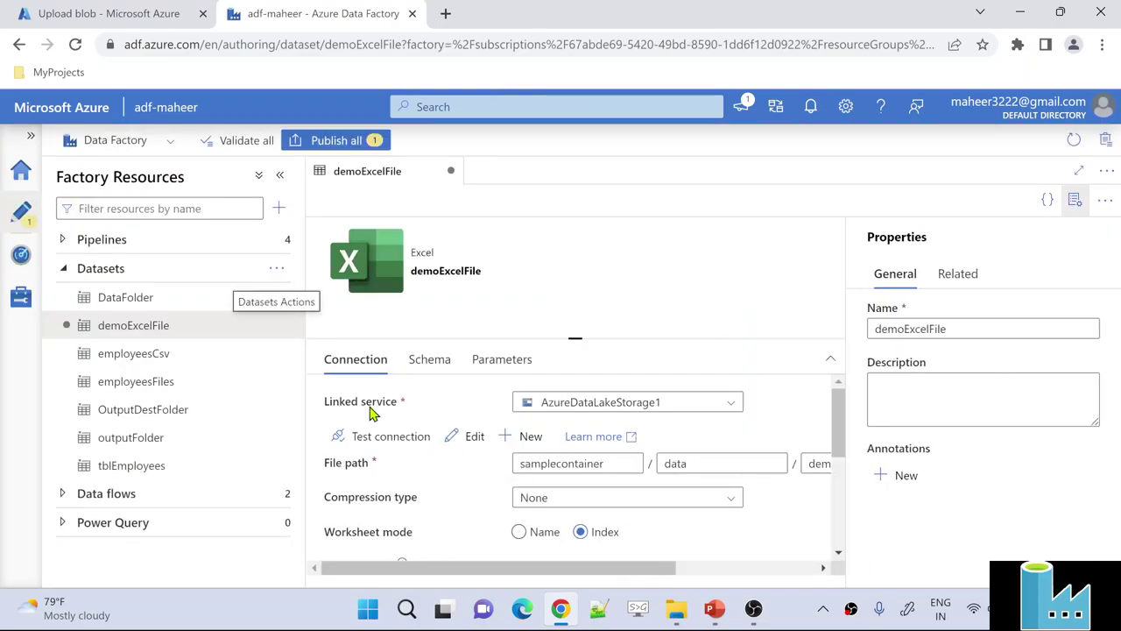
Switch the demoExcelFile Sheet index to Edit mode so it accepts a manually entered value.
click(1076, 200)
drag(784, 337, 791, 226)
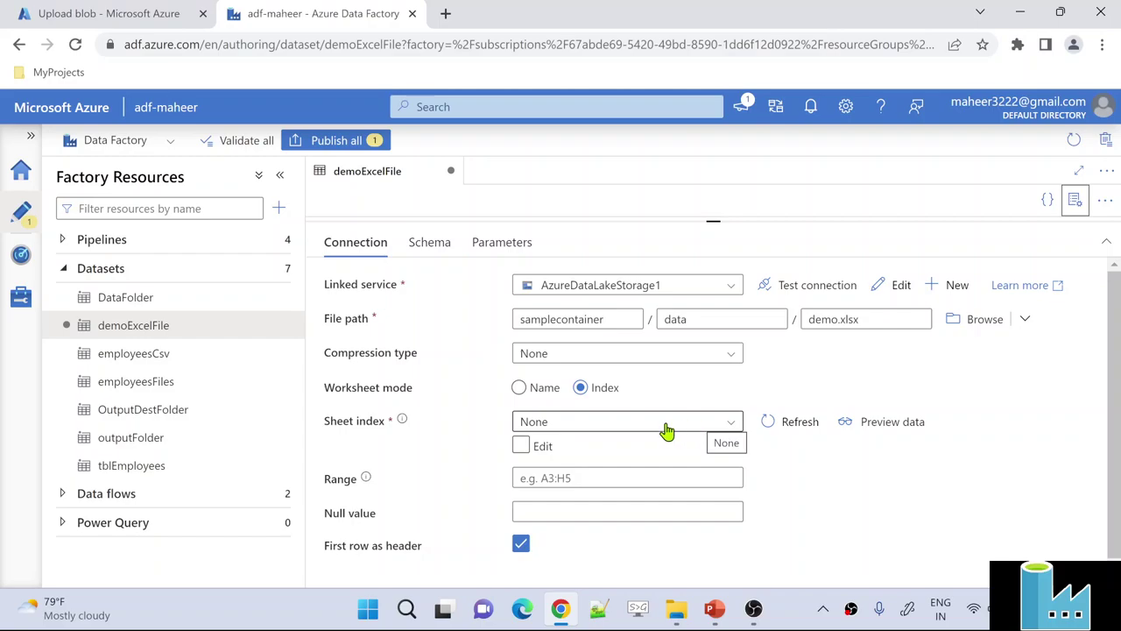
click(521, 447)
click(591, 422)
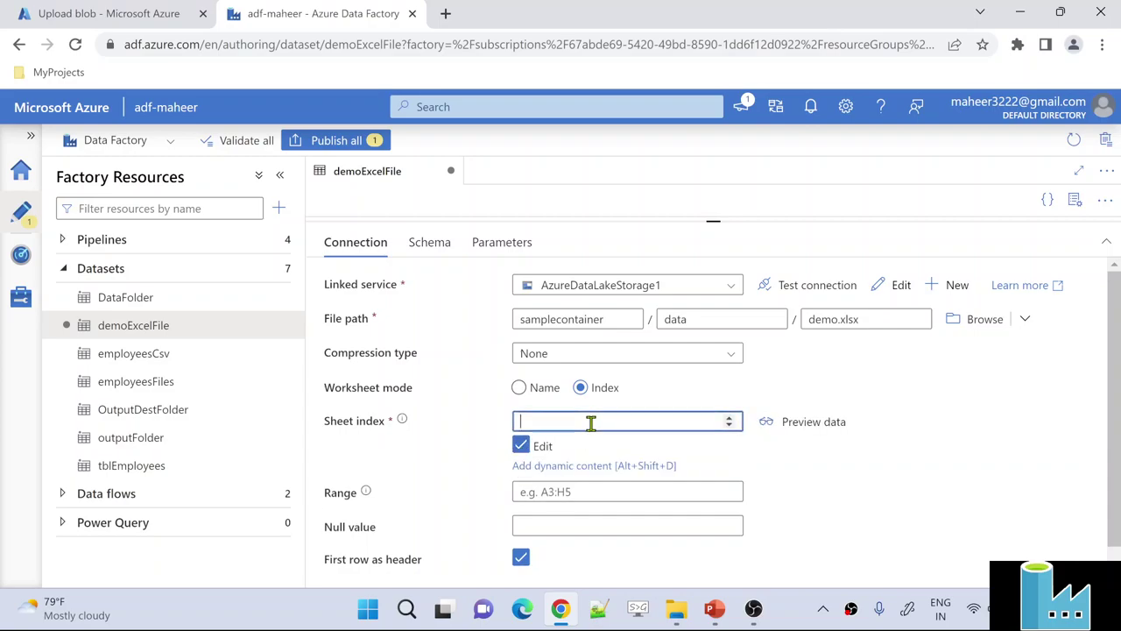
Add a dataset parameter named sheetIndex with type Int.
click(517, 252)
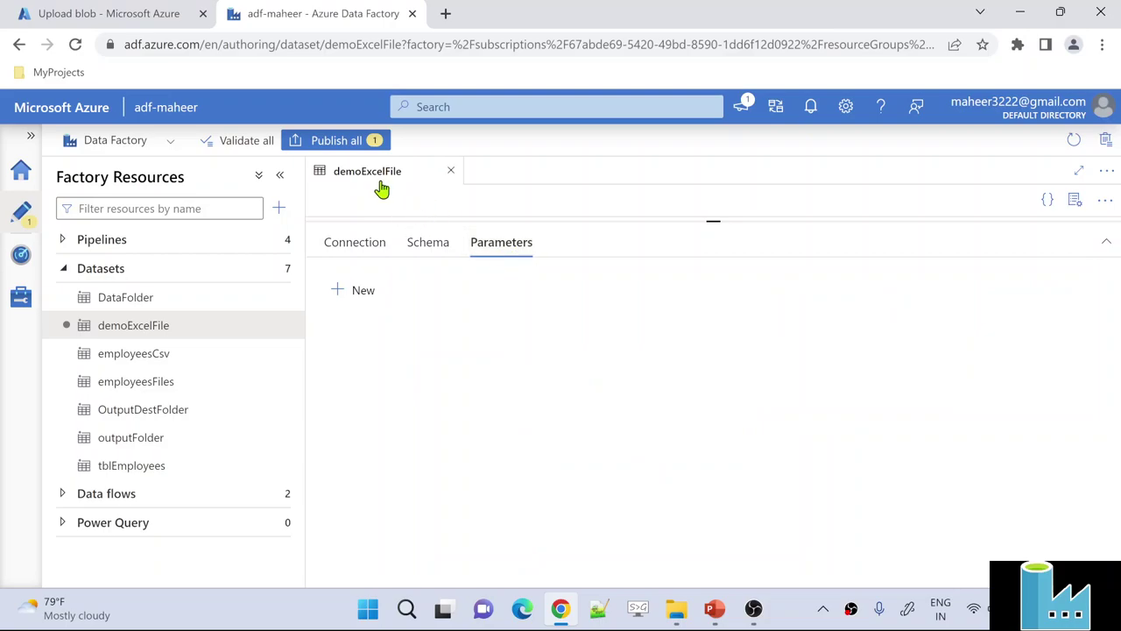
click(357, 294)
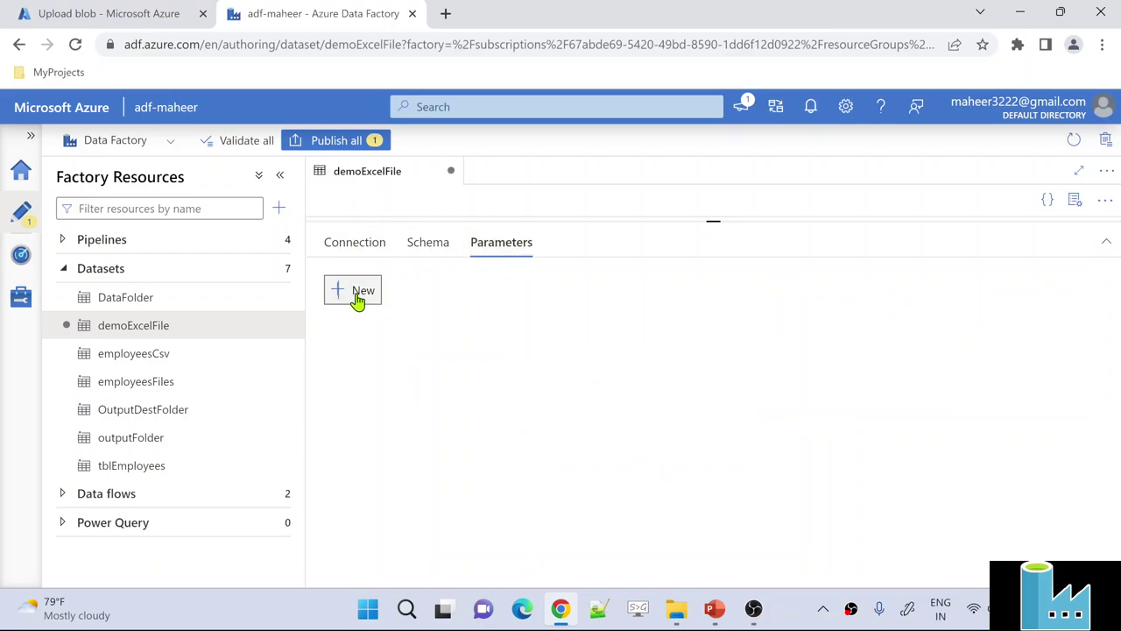
click(403, 353)
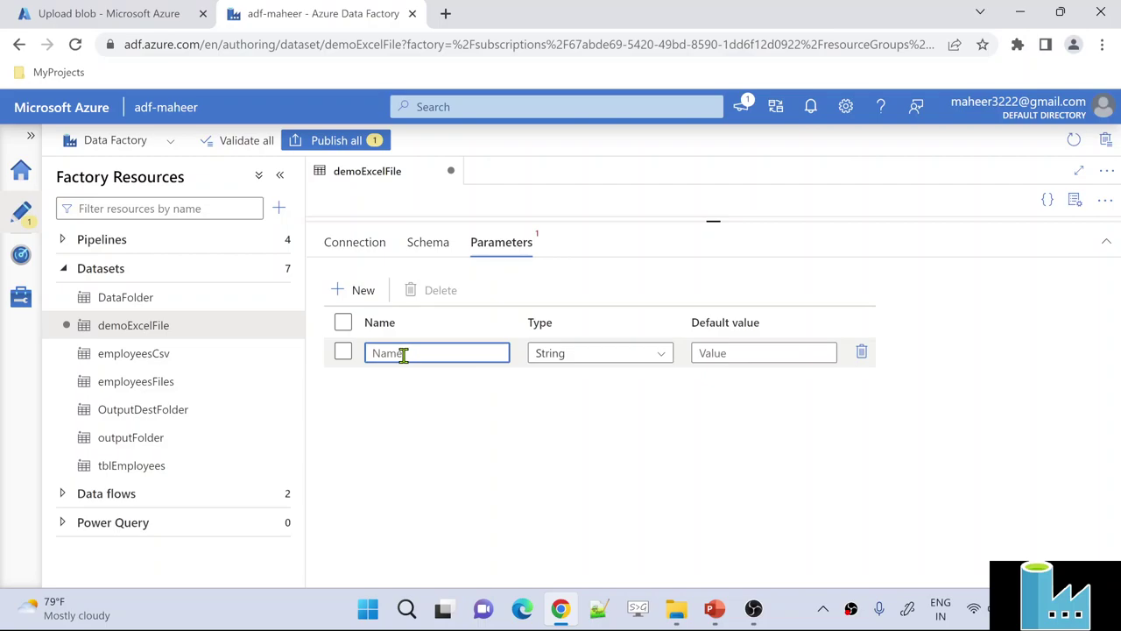
text(f)
text(n)
key(BackSpace)
key(BackSpace)
text(s)
click(584, 361)
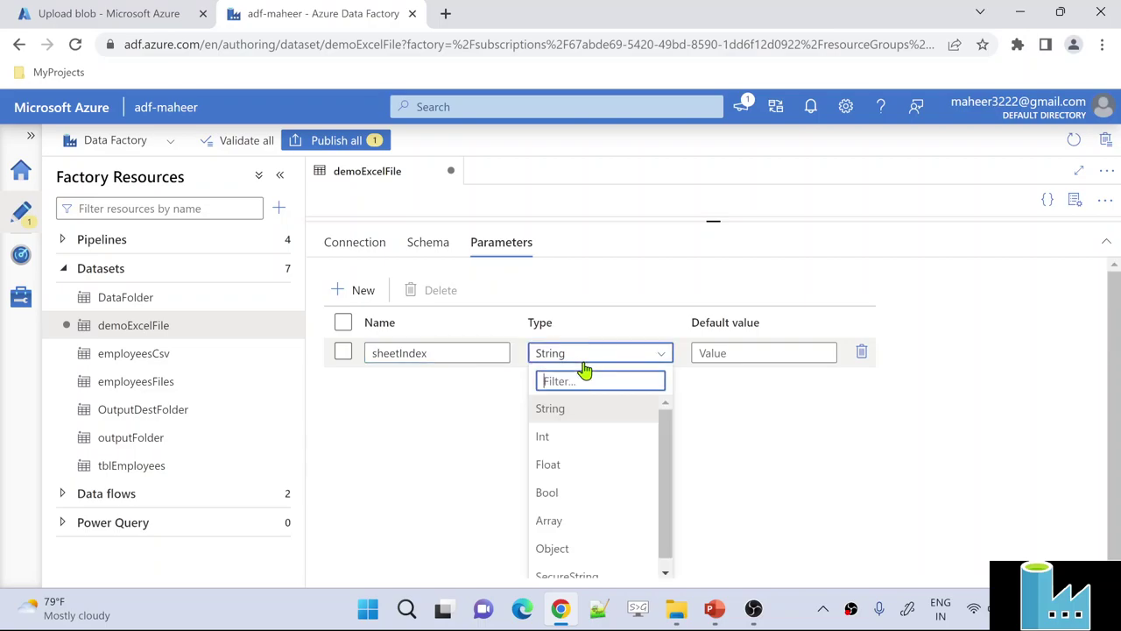
click(567, 438)
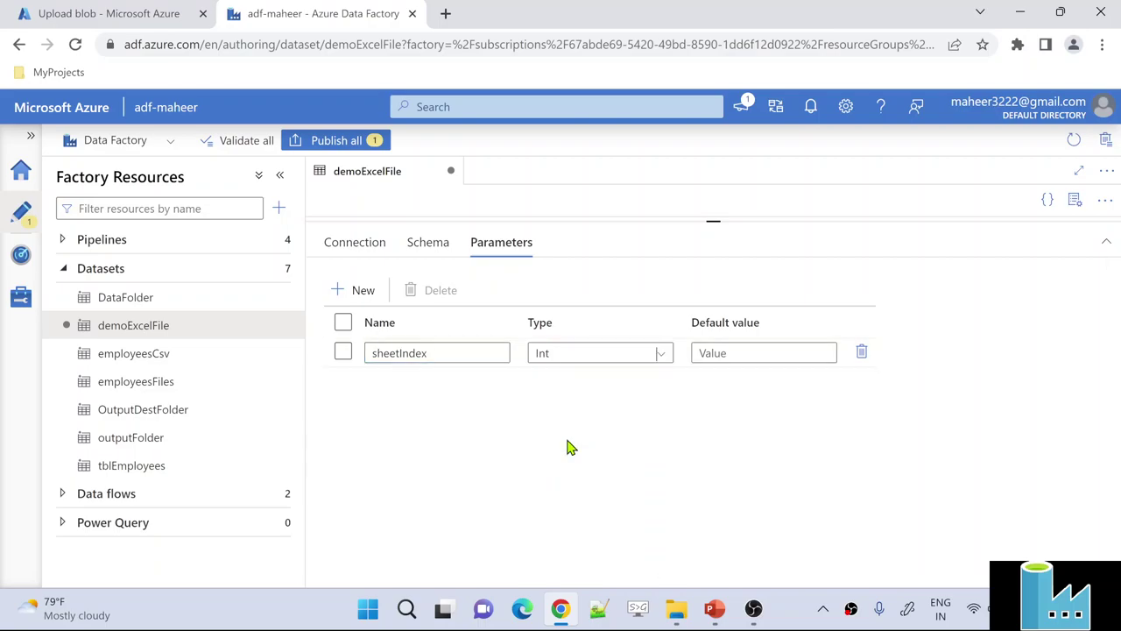
click(368, 248)
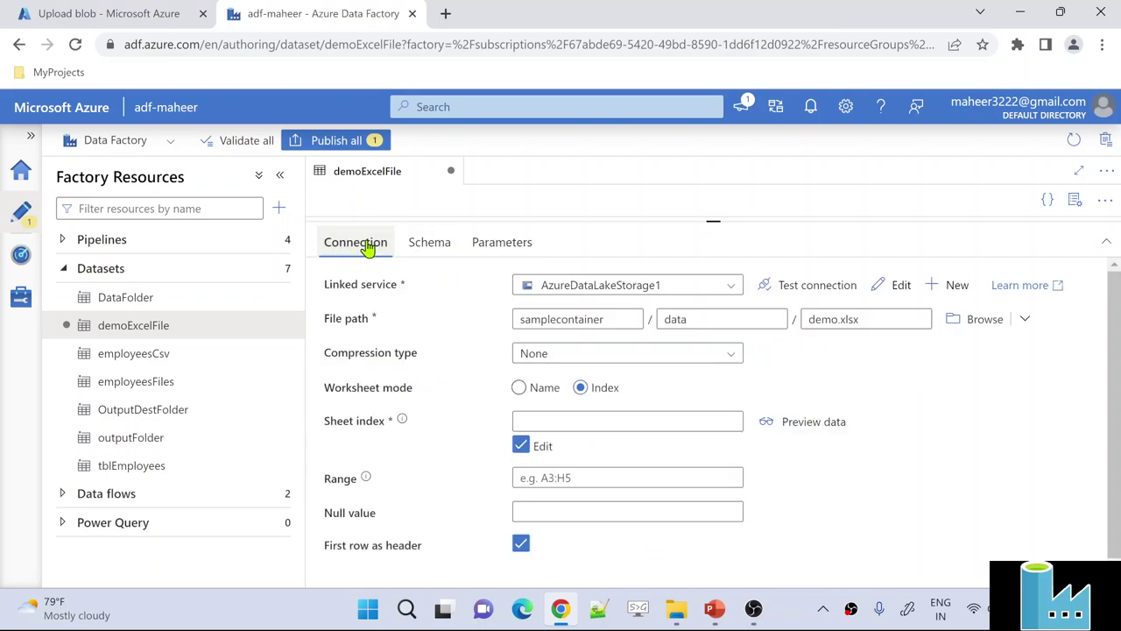
drag(726, 220, 726, 297)
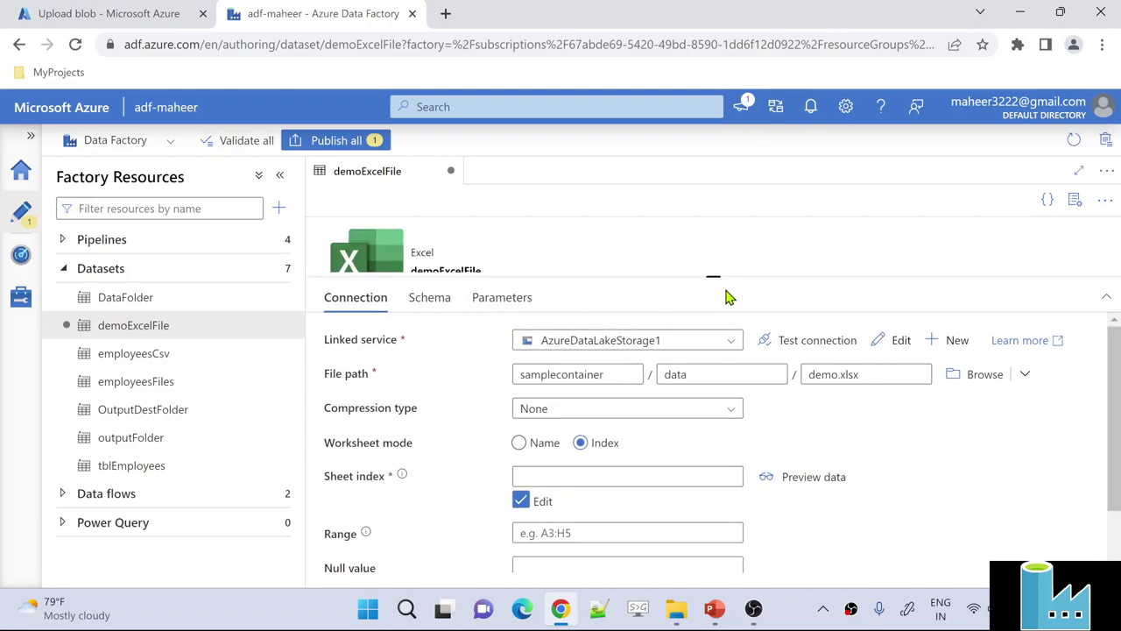
click(602, 475)
click(588, 521)
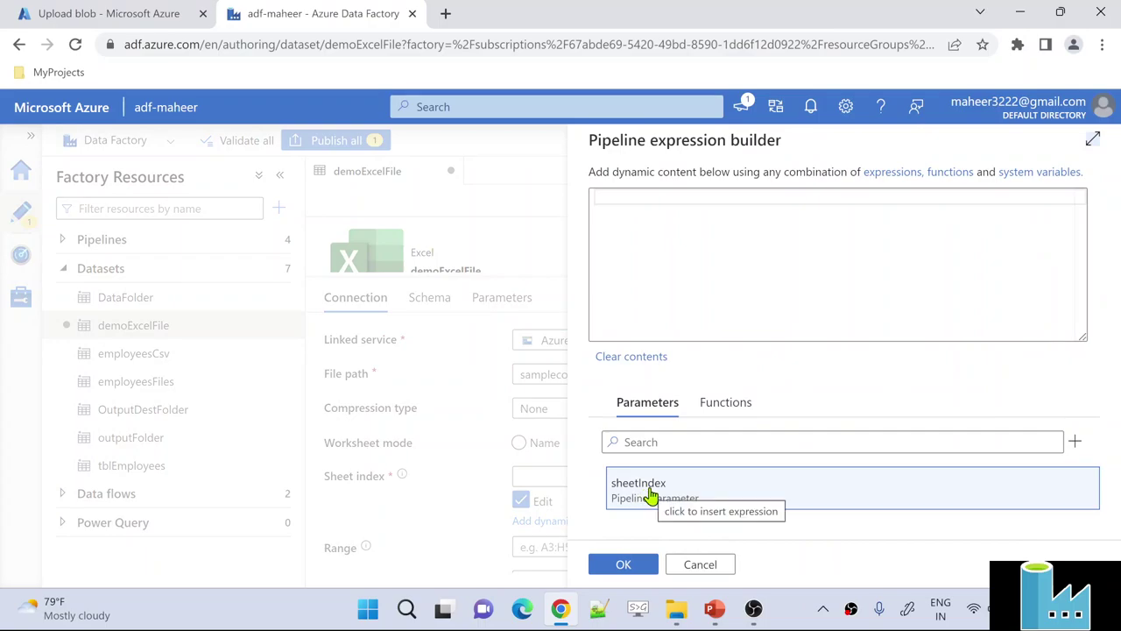
click(653, 496)
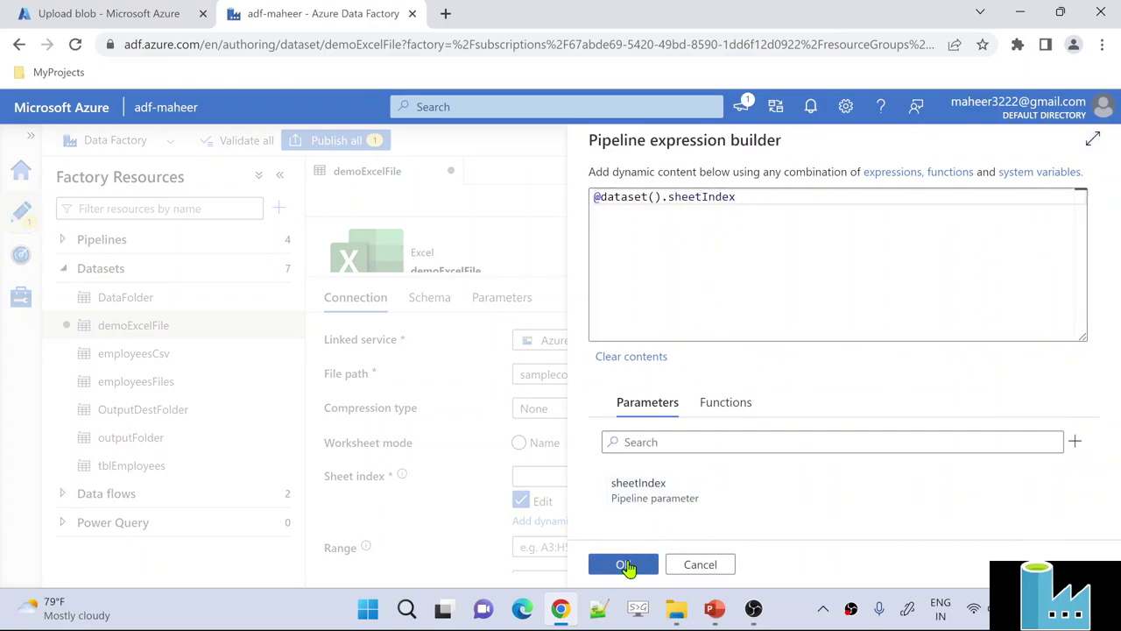
click(626, 566)
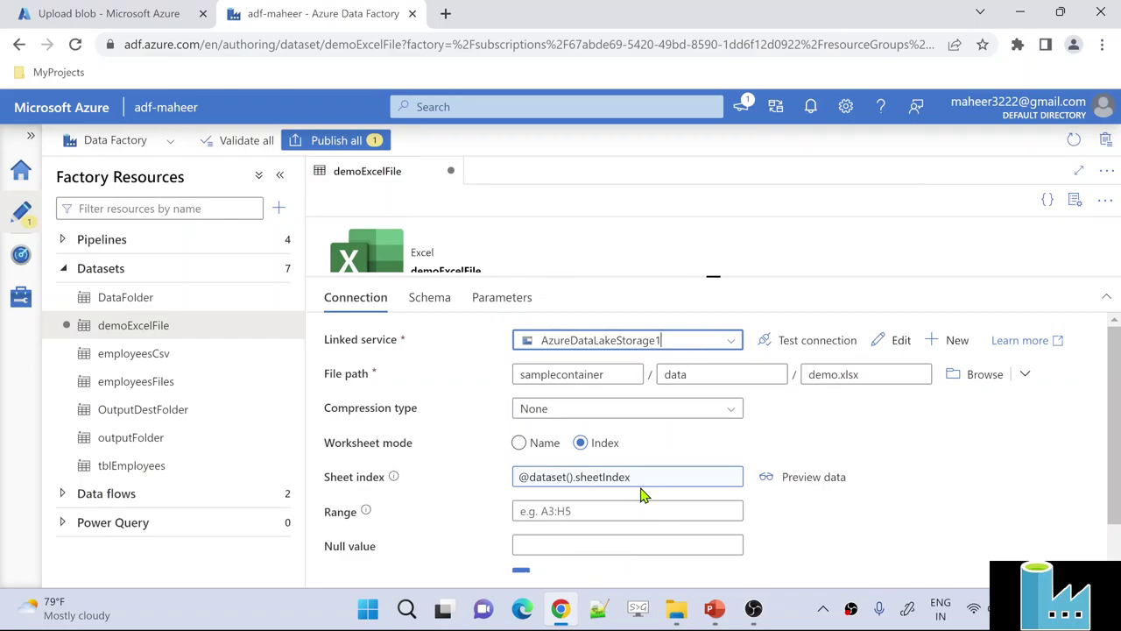
drag(706, 273, 696, 318)
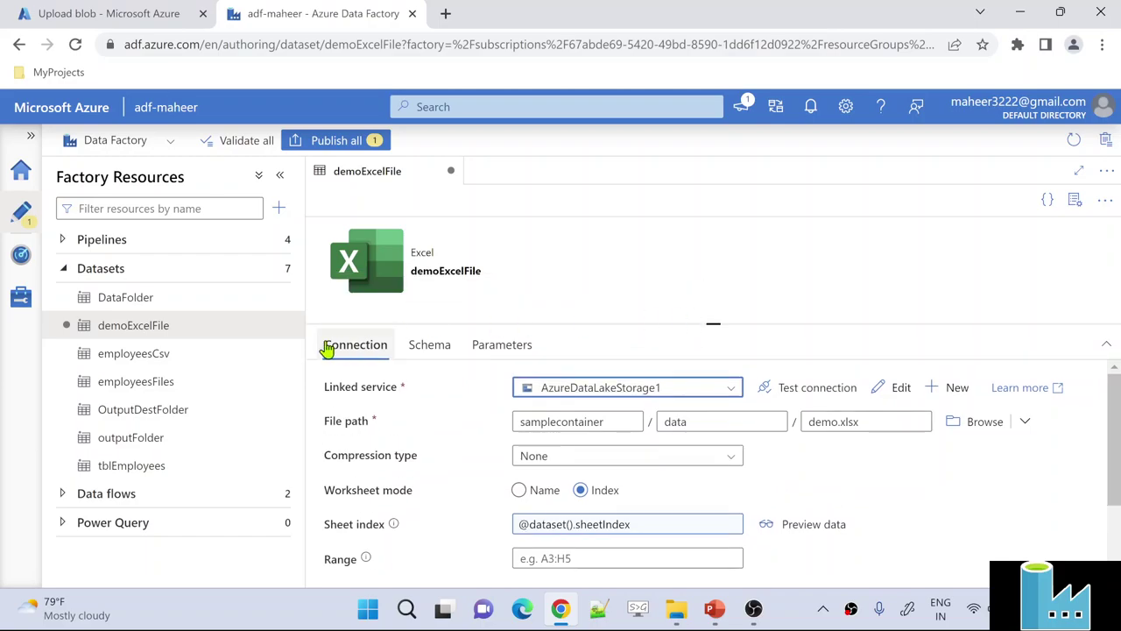
click(279, 241)
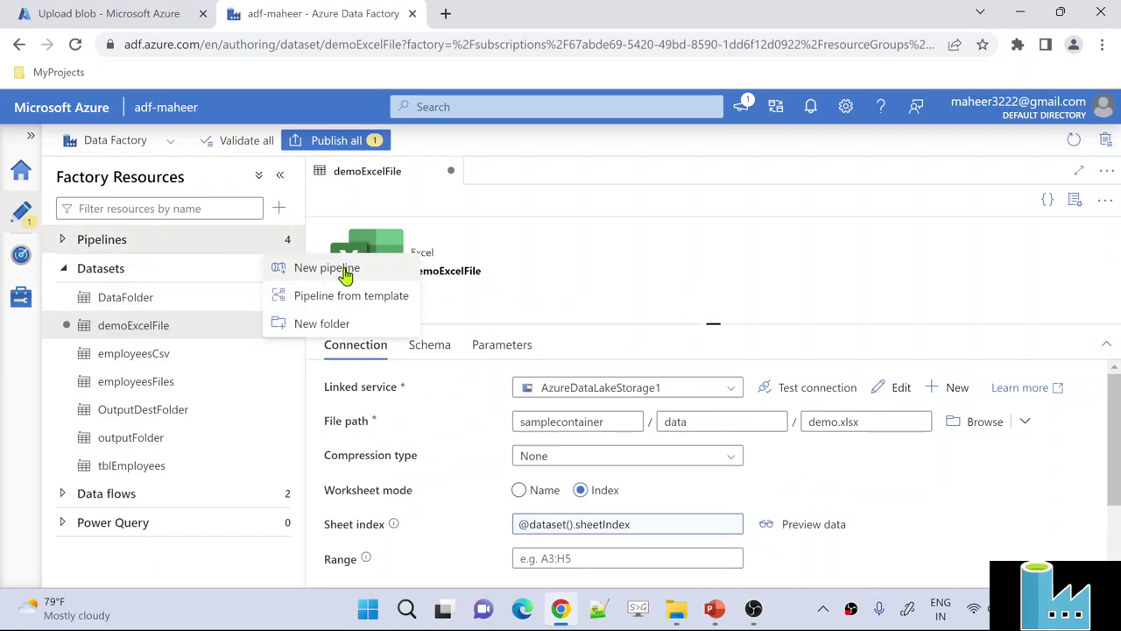
Create a new pipeline and rename it from pipeline5 to IterateExcelFileSheets.
click(346, 268)
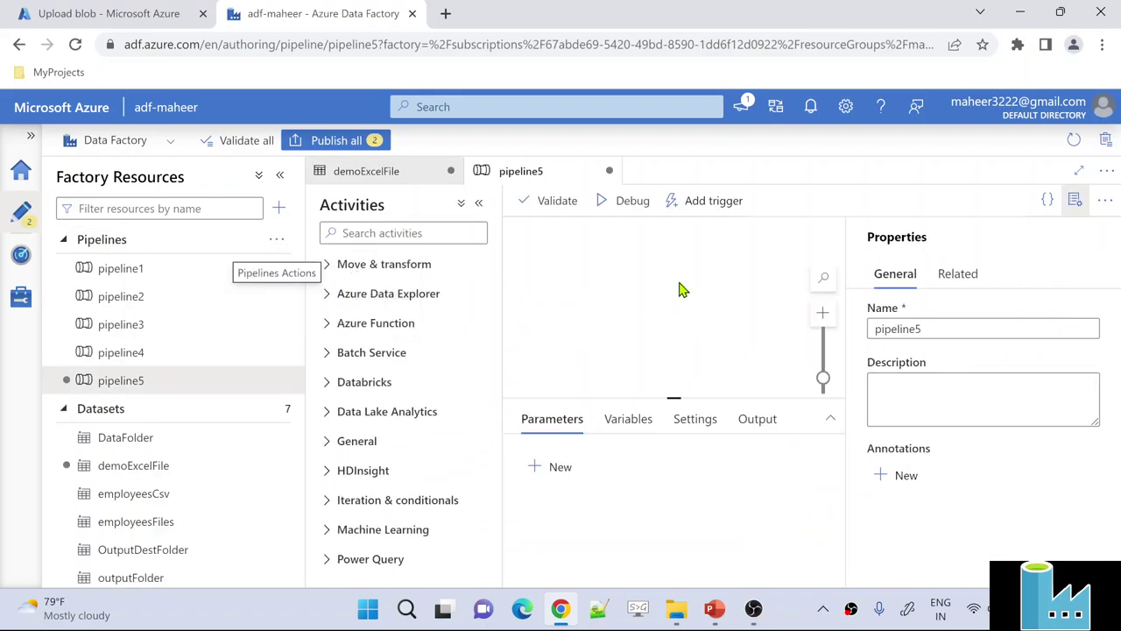
click(1076, 200)
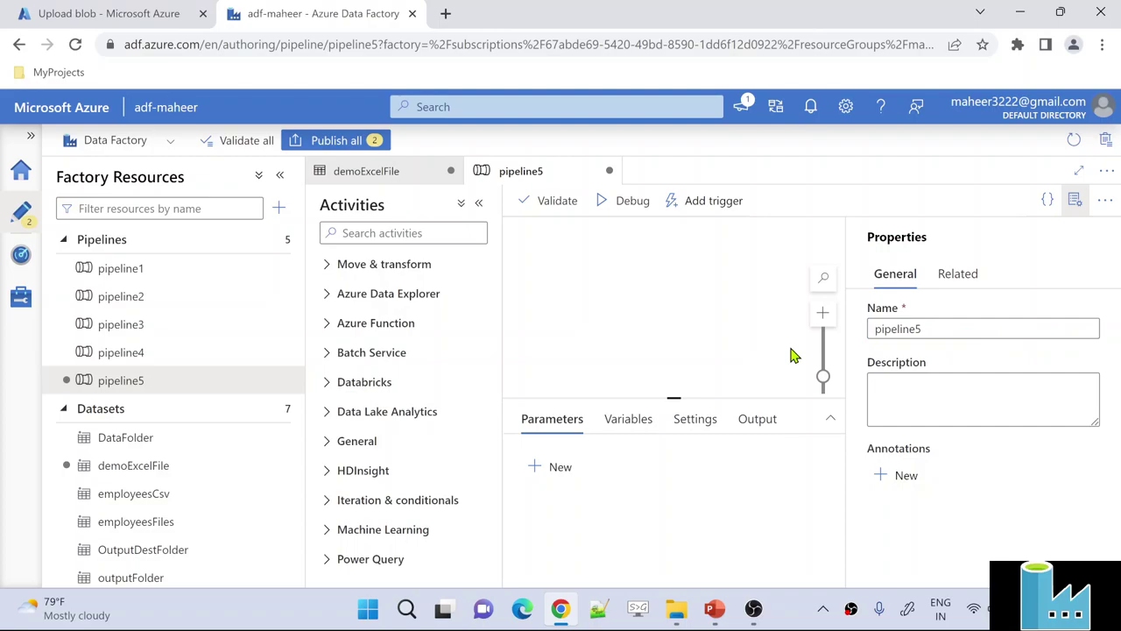
scroll(792, 354, up, 3)
click(934, 328)
drag(934, 327, 821, 322)
text(ExcelFileSheets)
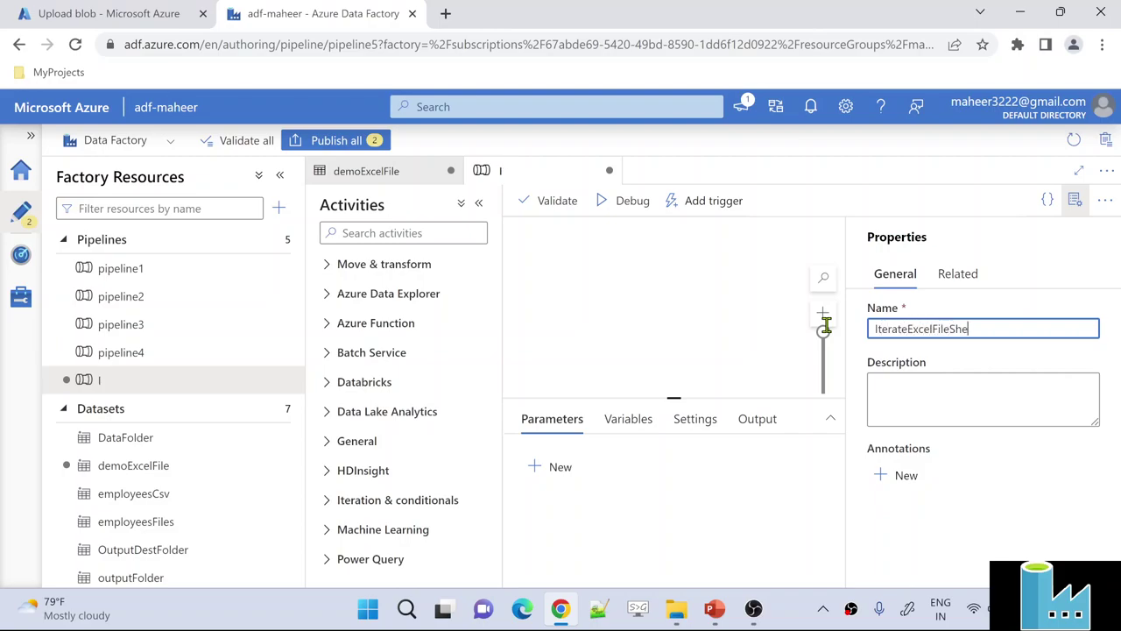
click(1074, 202)
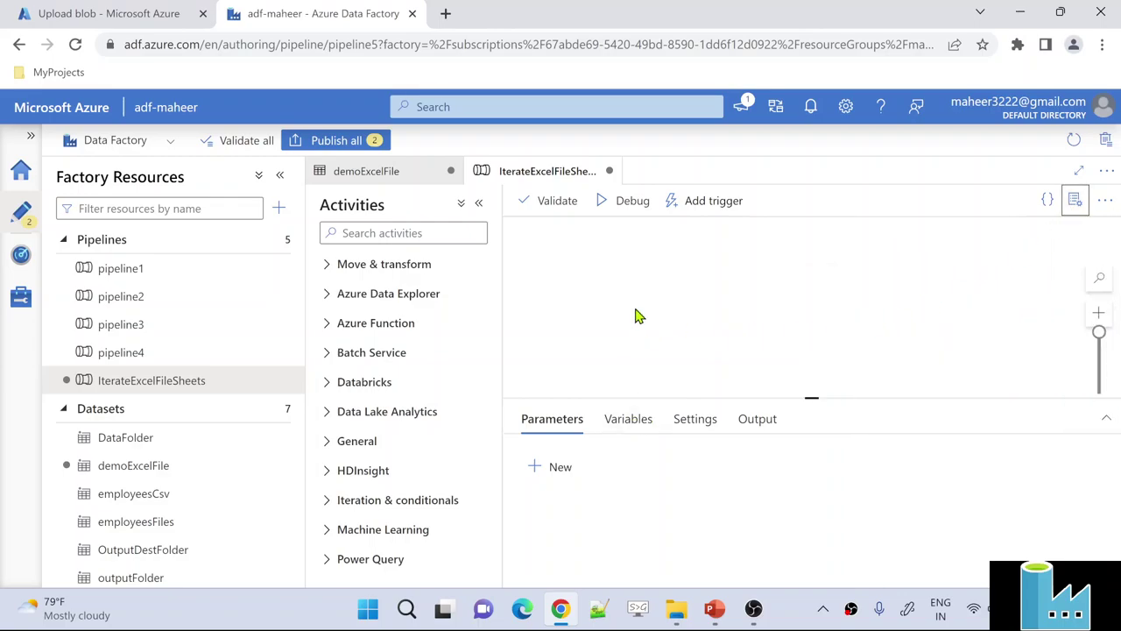
Add a String pipeline variable named counter with default value 0.
click(631, 419)
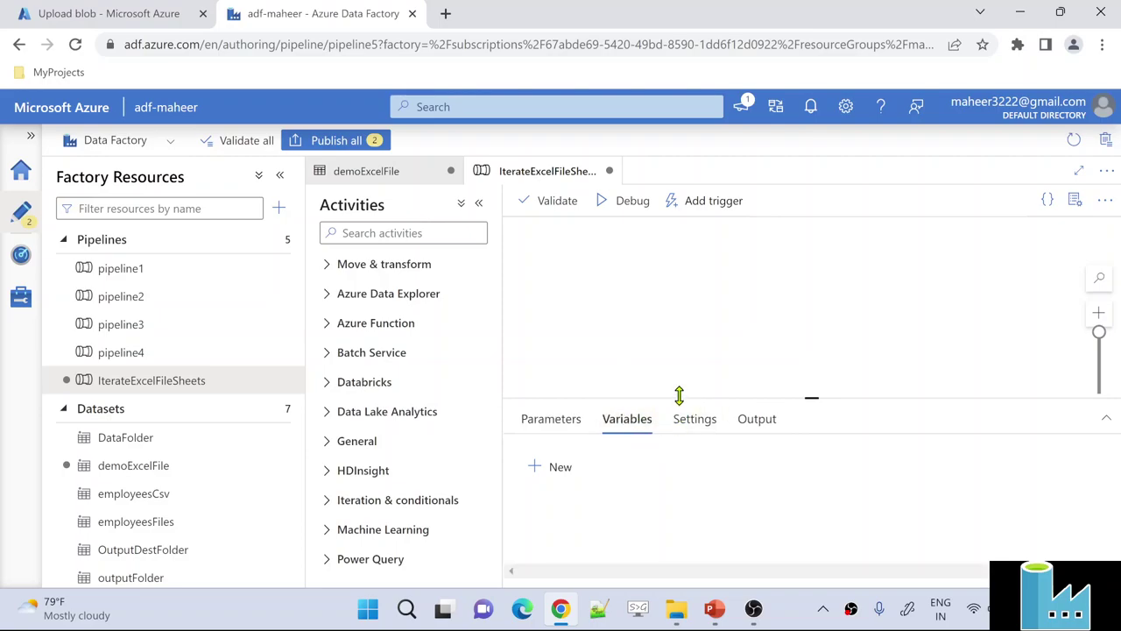
drag(678, 396, 678, 326)
click(552, 402)
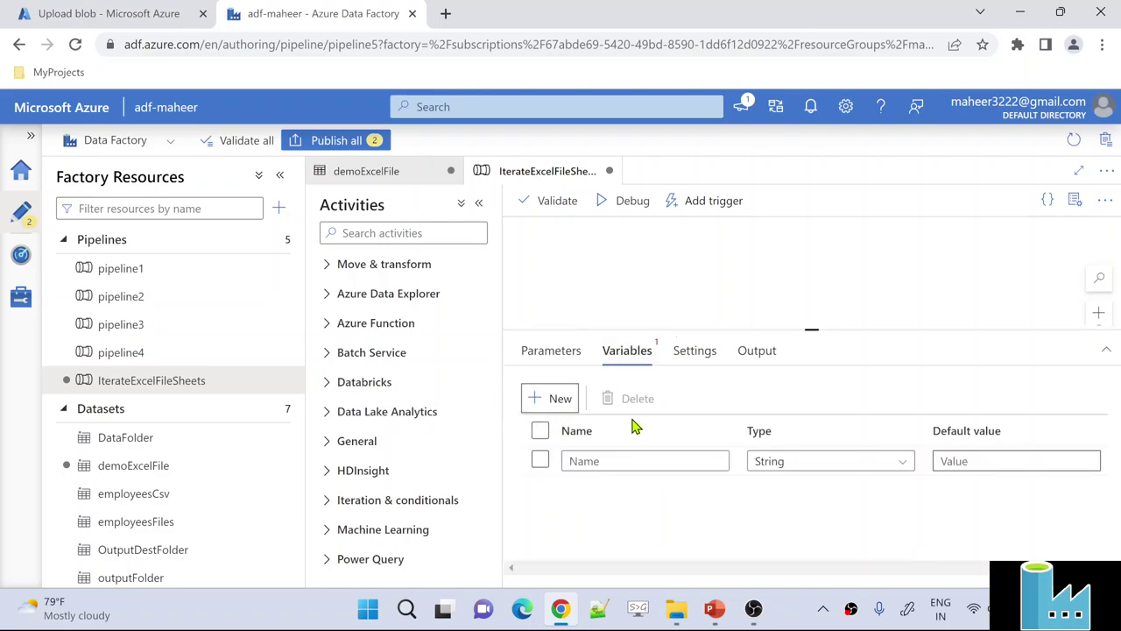
drag(767, 330, 766, 244)
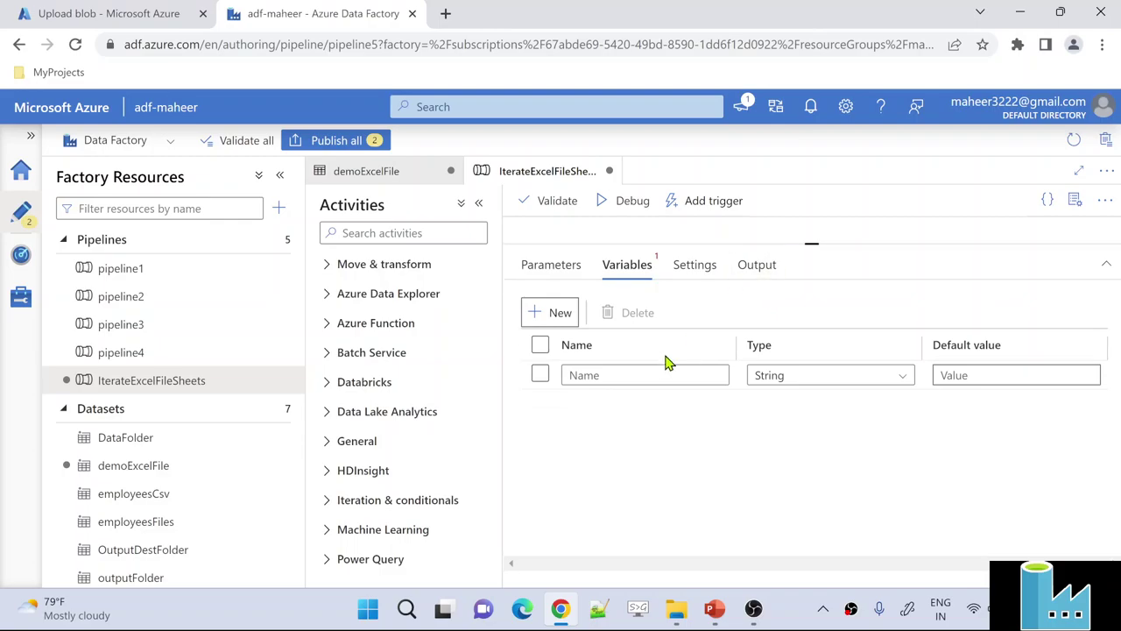
click(619, 375)
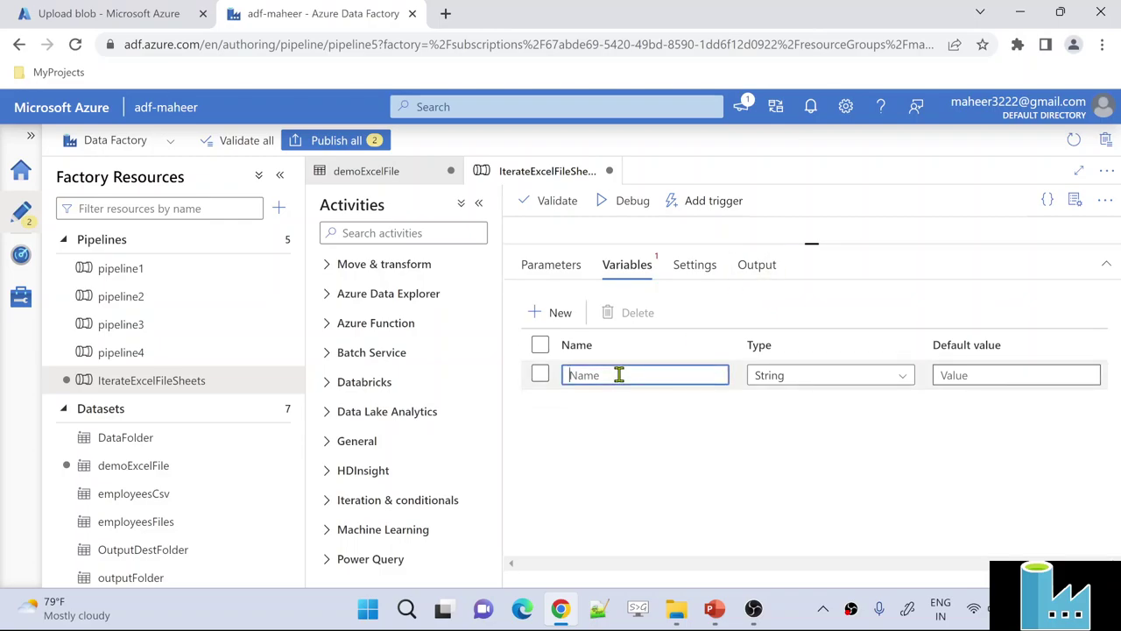
text(counter)
click(777, 379)
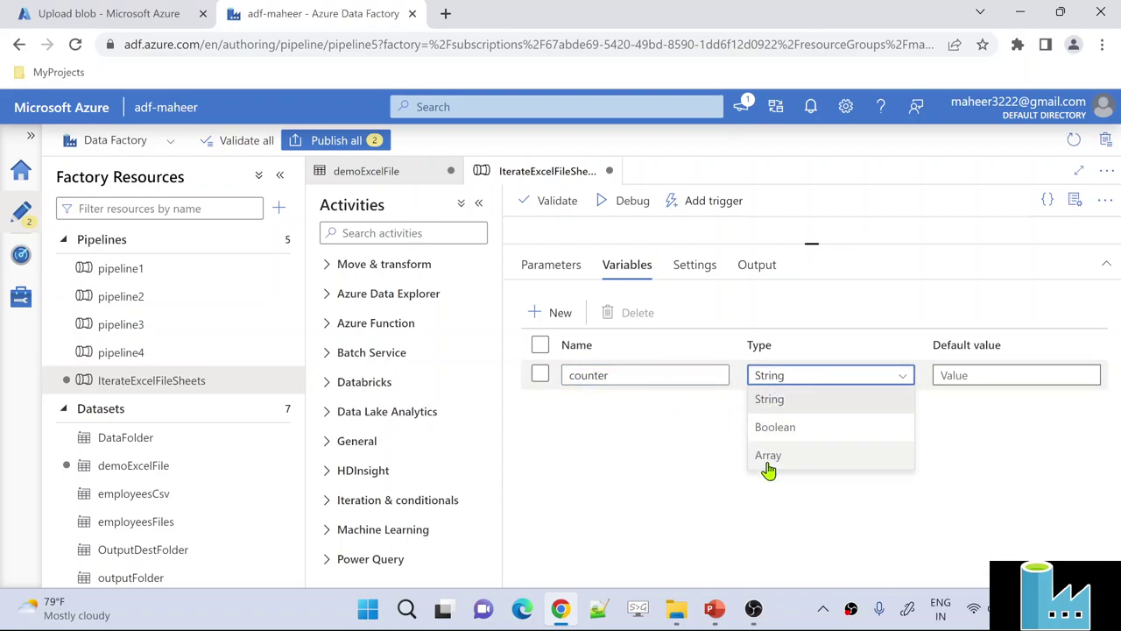
click(821, 408)
click(961, 372)
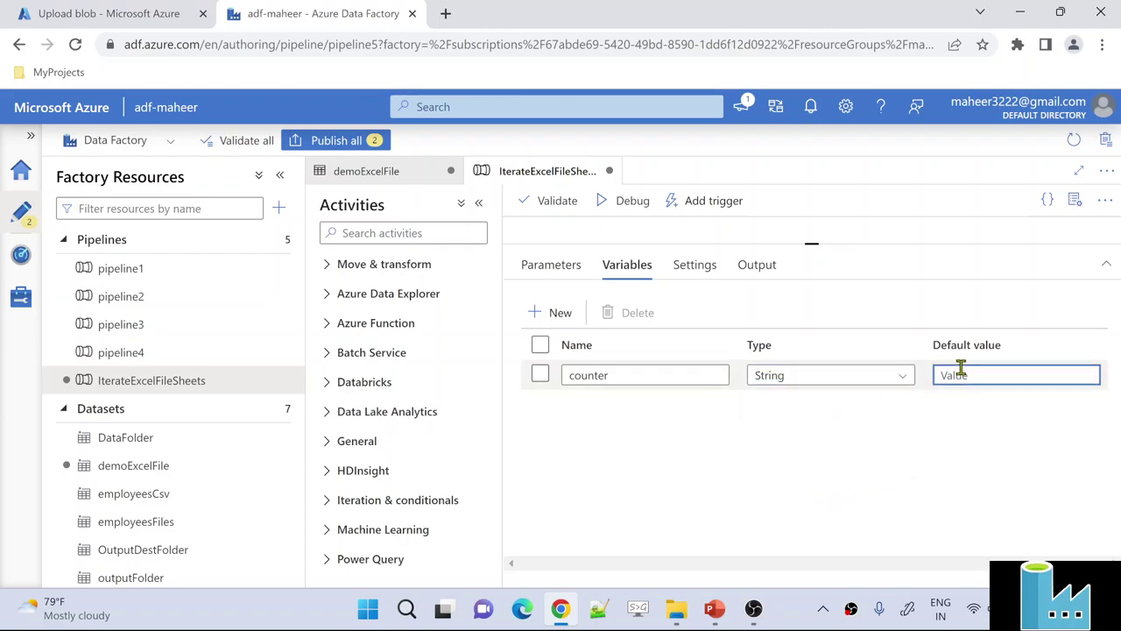
text(0)
click(799, 480)
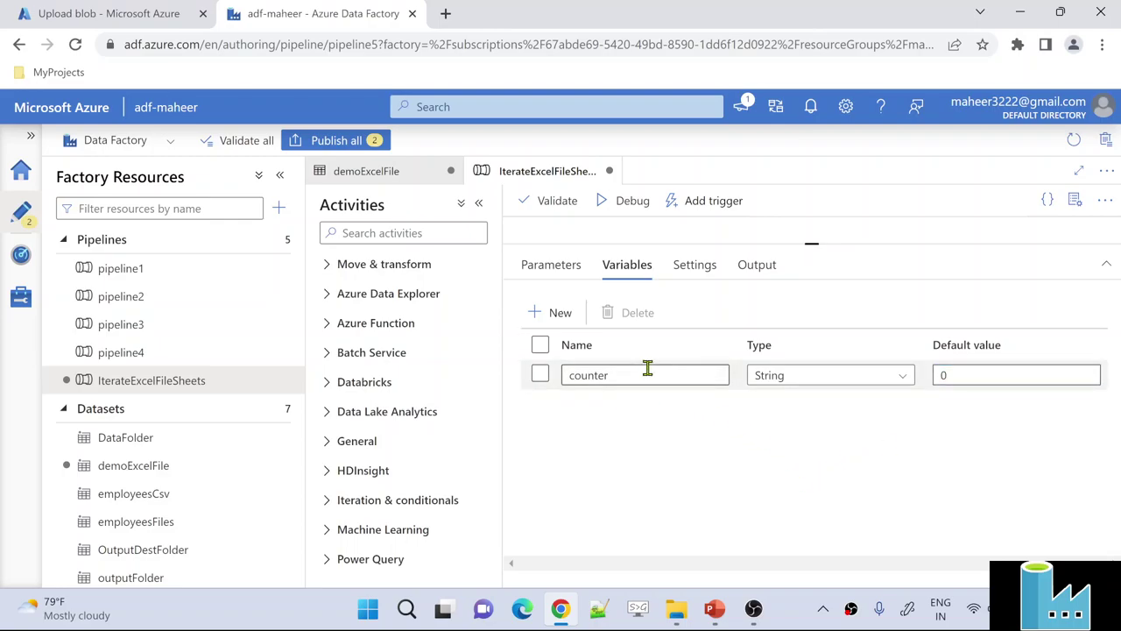
click(936, 375)
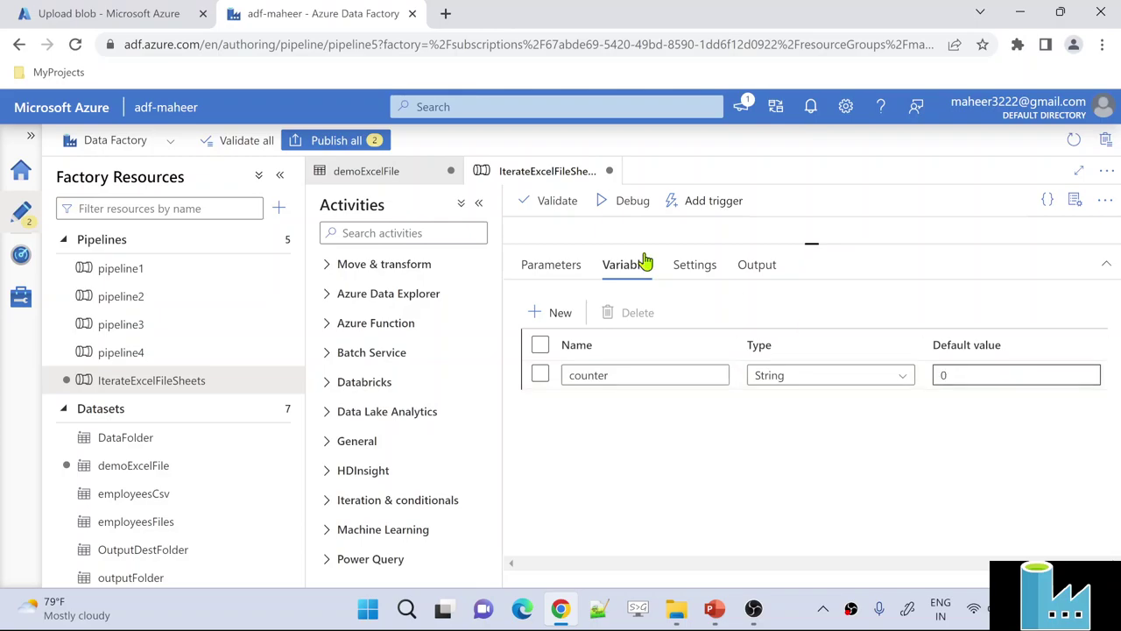
click(368, 172)
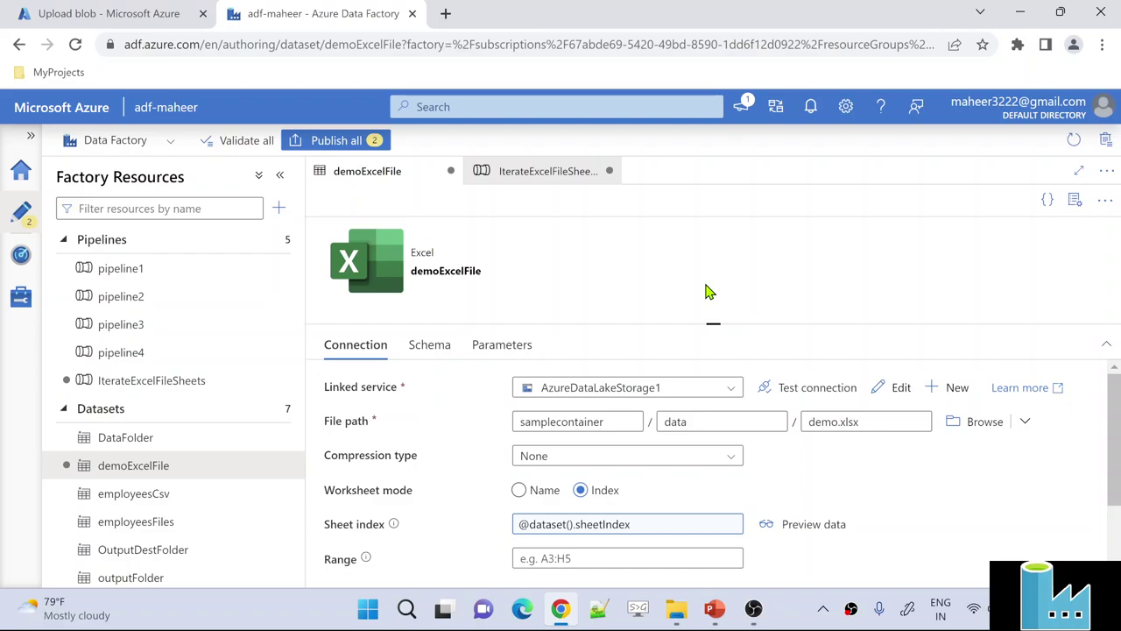
click(529, 179)
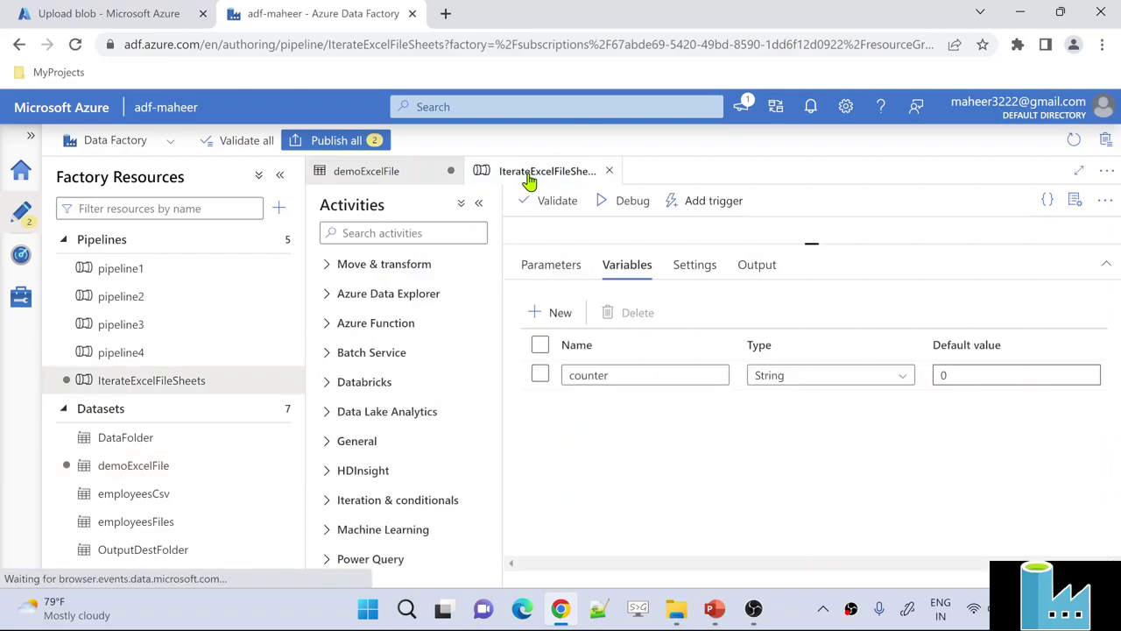
Add a Boolean pipeline variable named IsError.
click(544, 313)
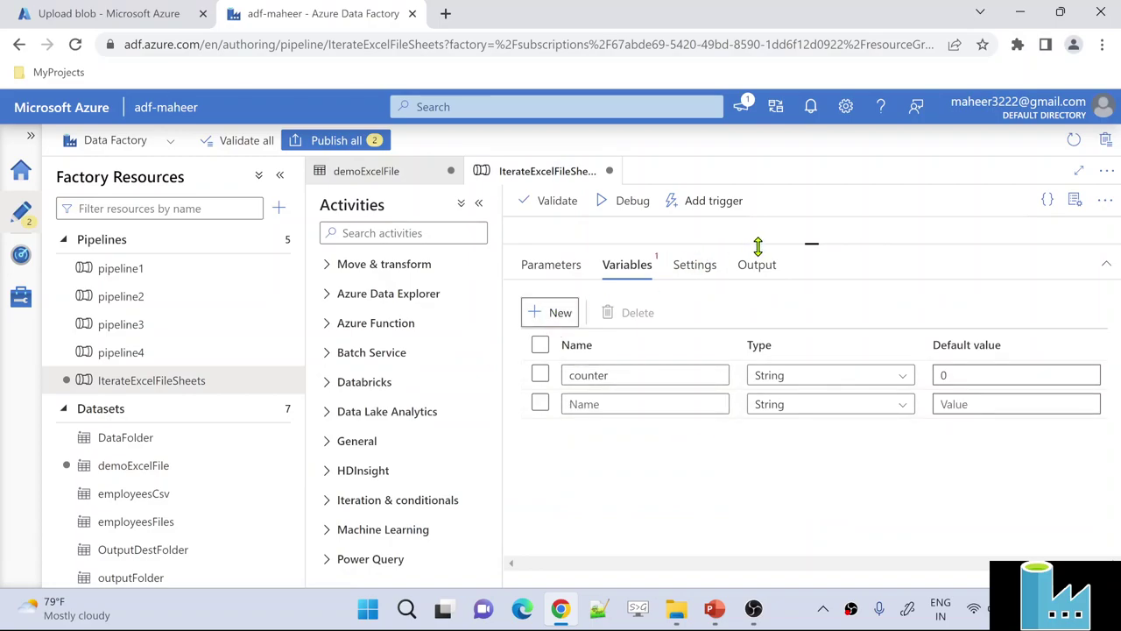
drag(758, 247, 756, 298)
click(631, 454)
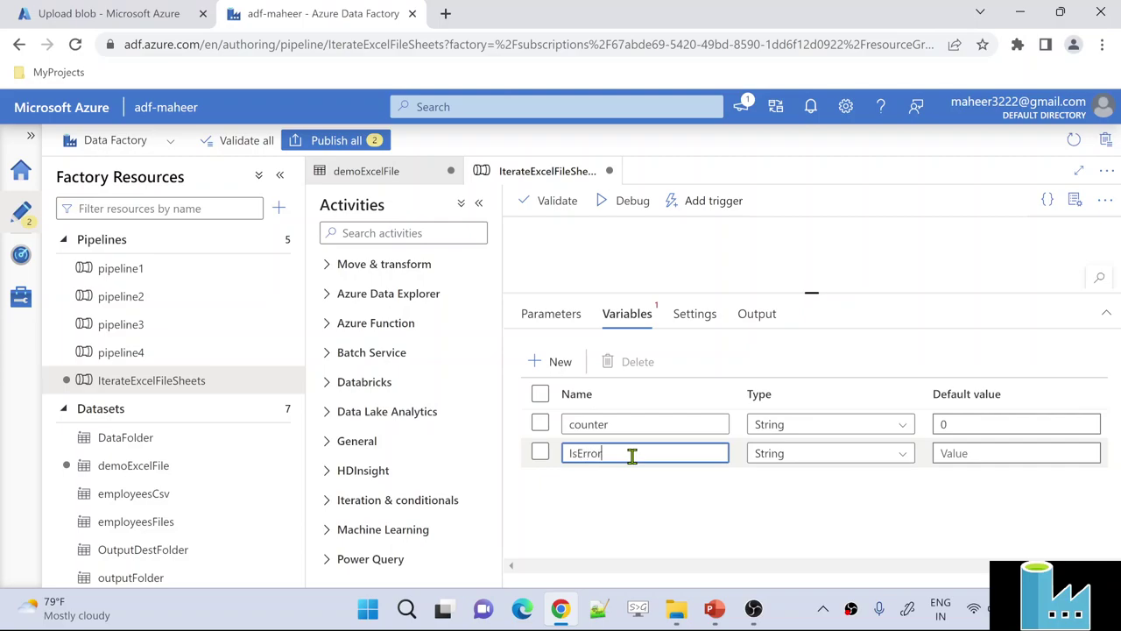
text(IsError)
click(799, 467)
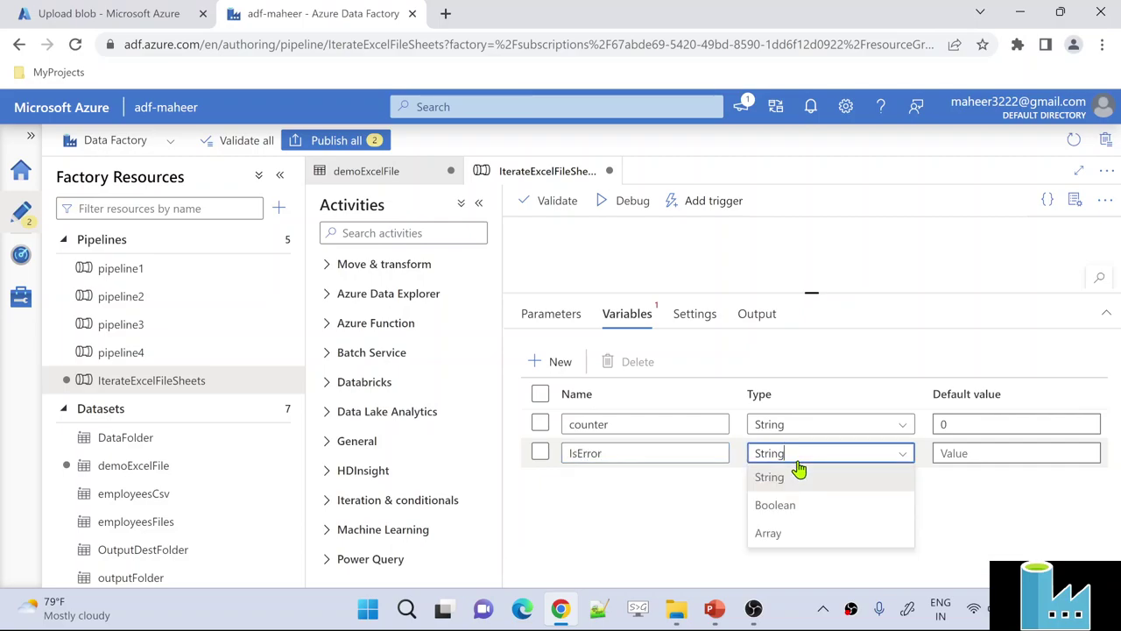
click(801, 510)
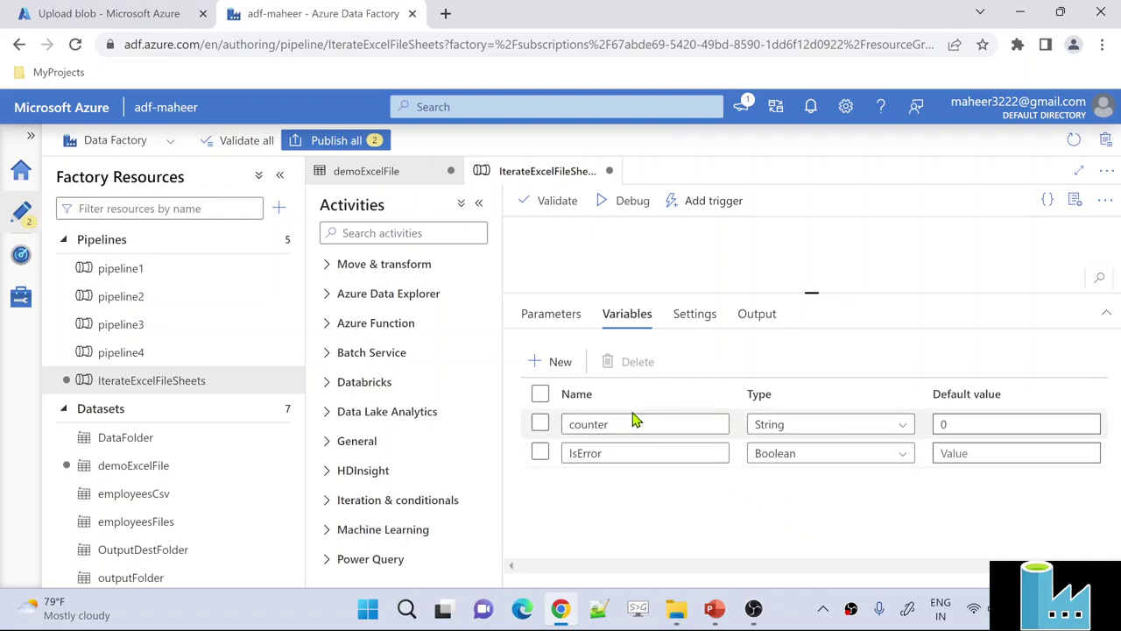
Add a String pipeline variable named tempCounter.
click(558, 364)
click(624, 483)
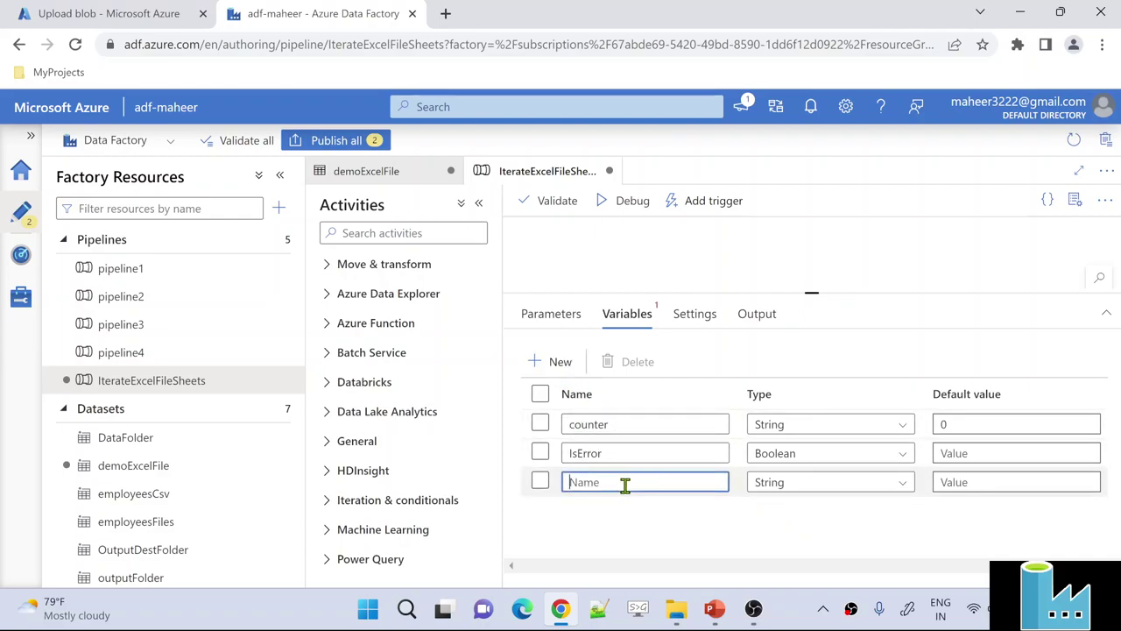
text(tempCounter)
double_click(574, 424)
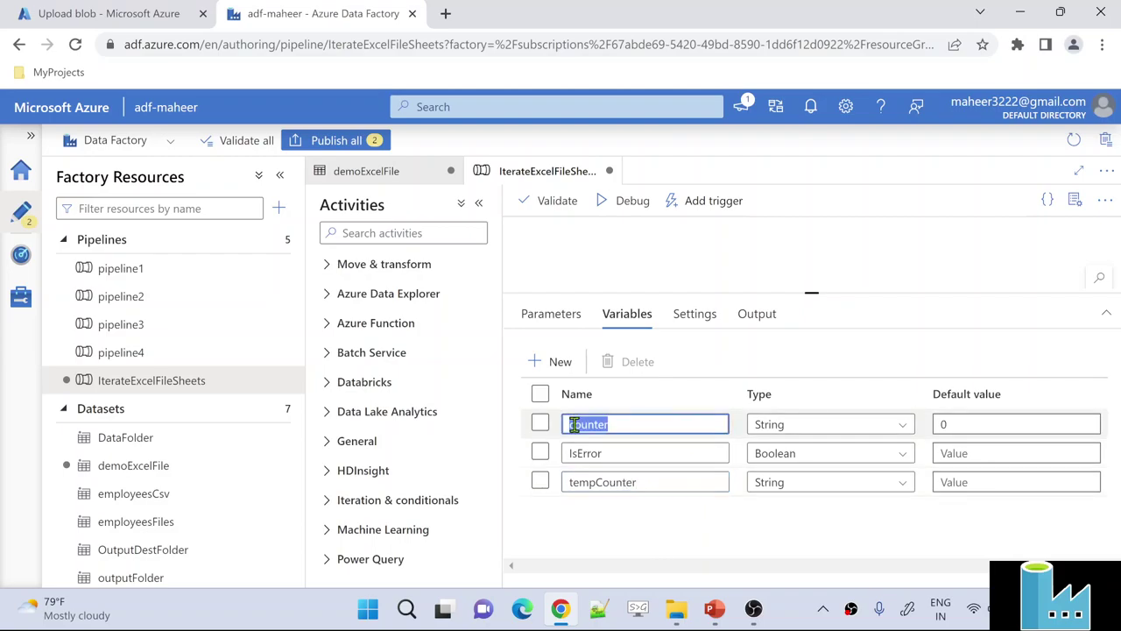
click(278, 178)
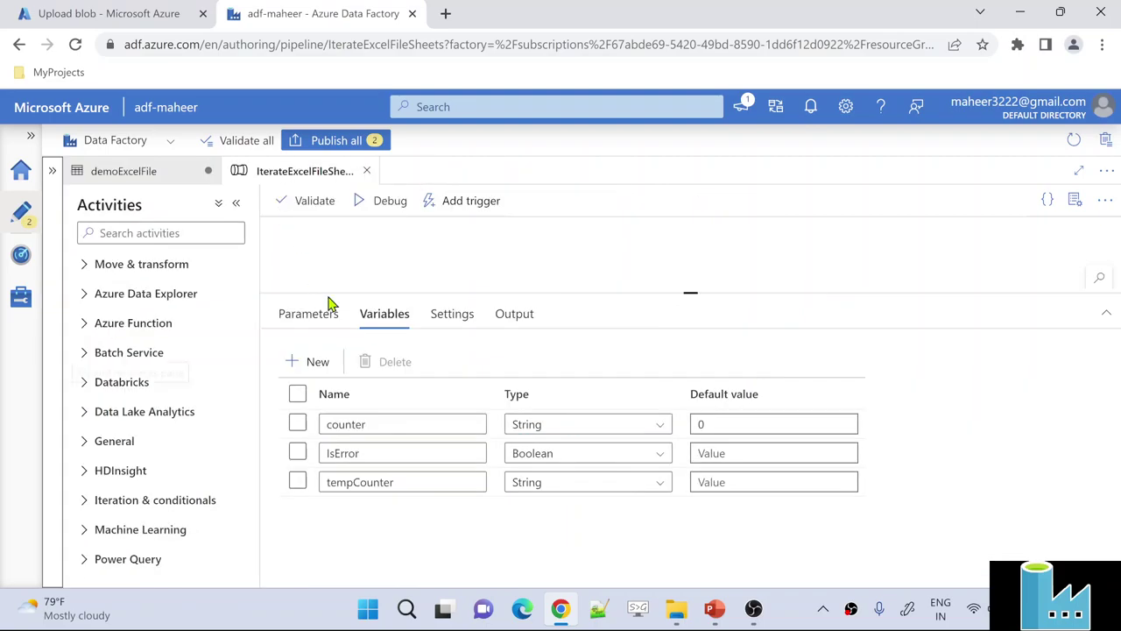
Place an Until activity on the pipeline canvas and enter the Until1 container.
drag(595, 294, 586, 366)
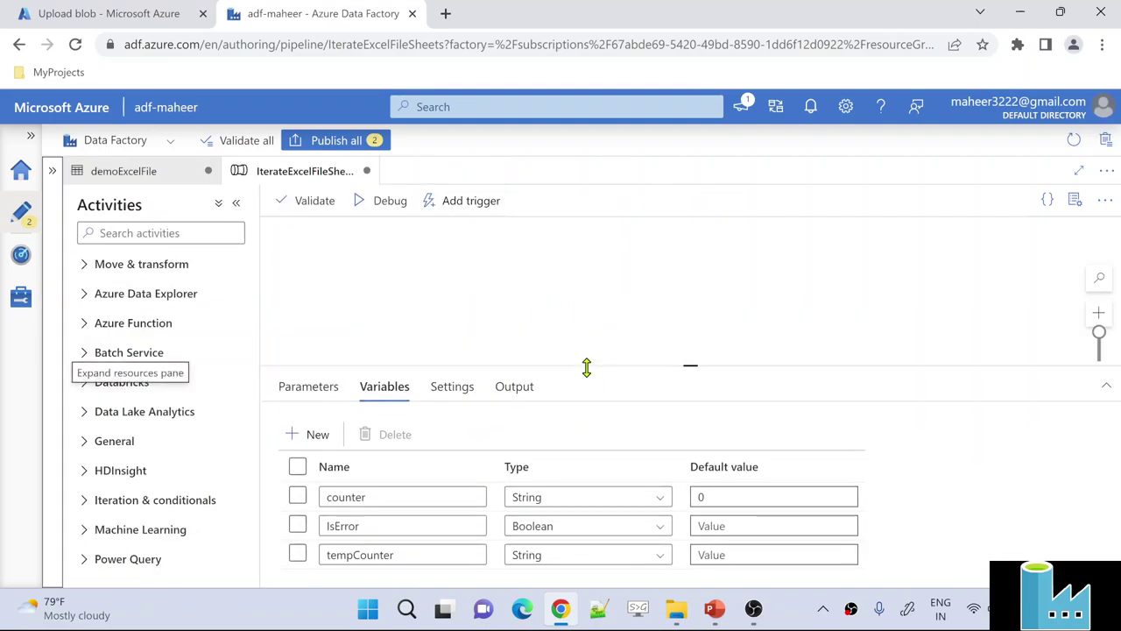
click(156, 230)
text(Unt)
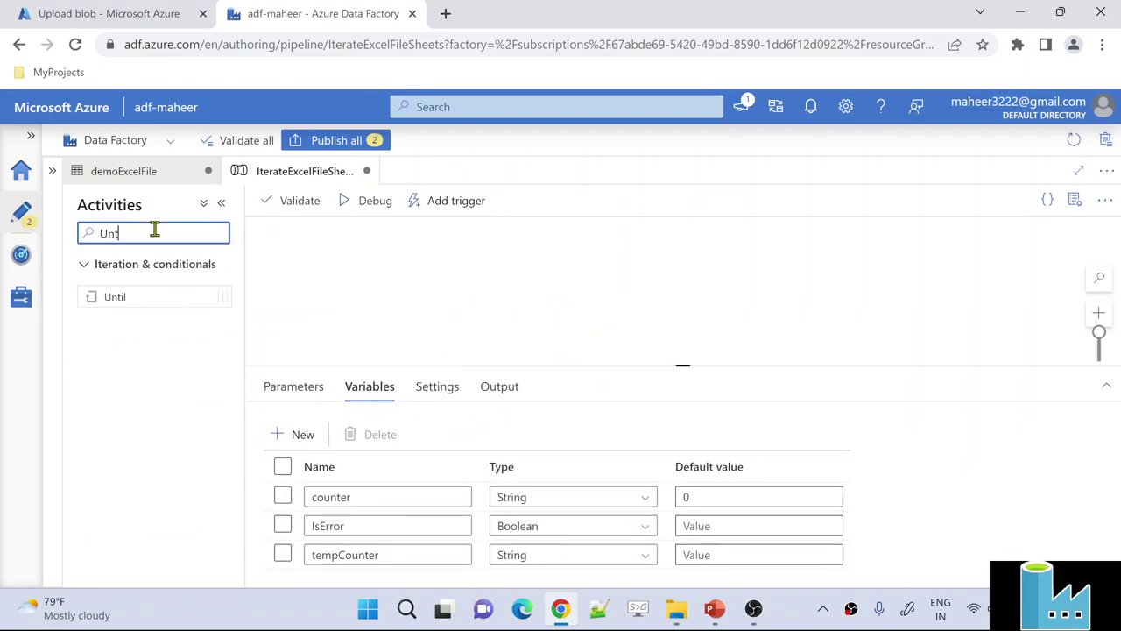
drag(152, 302, 511, 285)
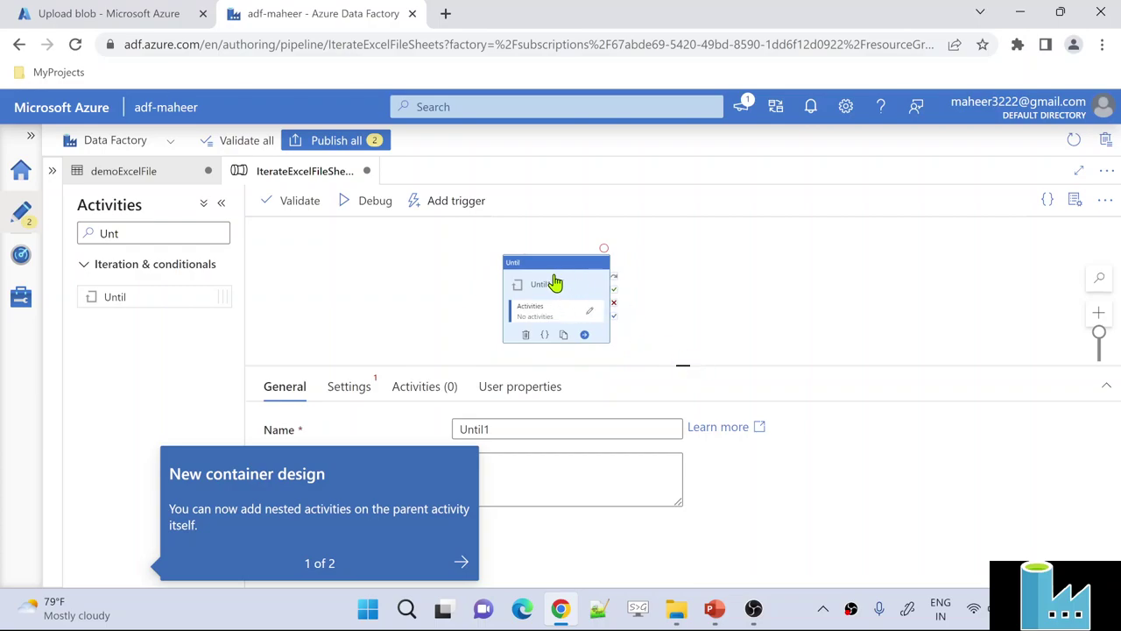
double_click(554, 283)
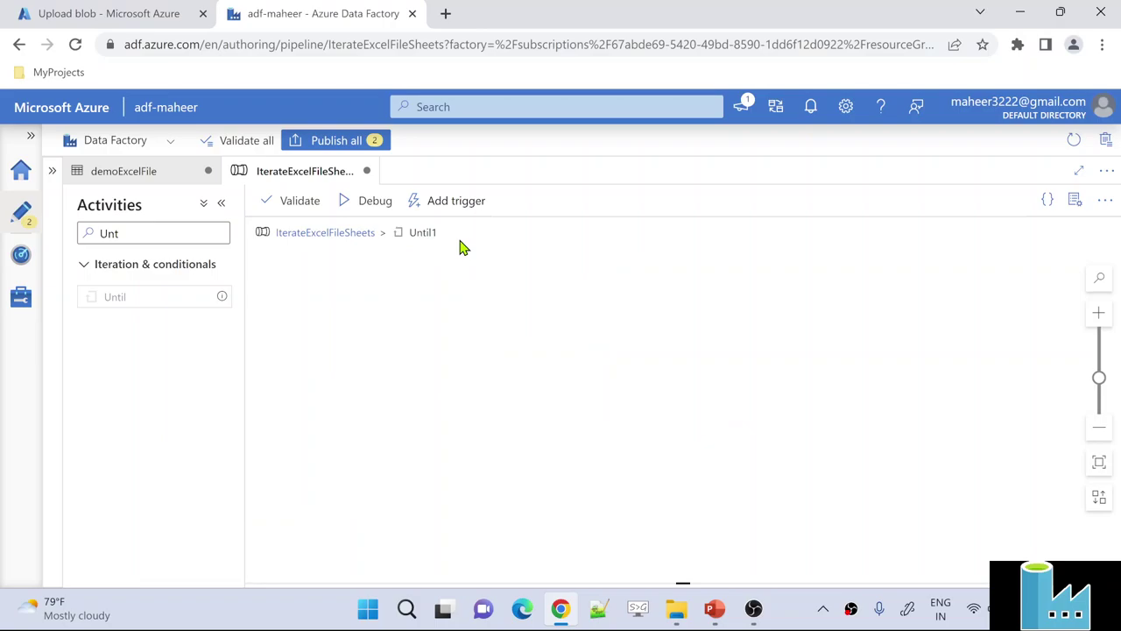
Add a Set variable activity inside the Until1 loop.
click(164, 235)
key(BackSpace)
key(BackSpace)
key(BackSpace)
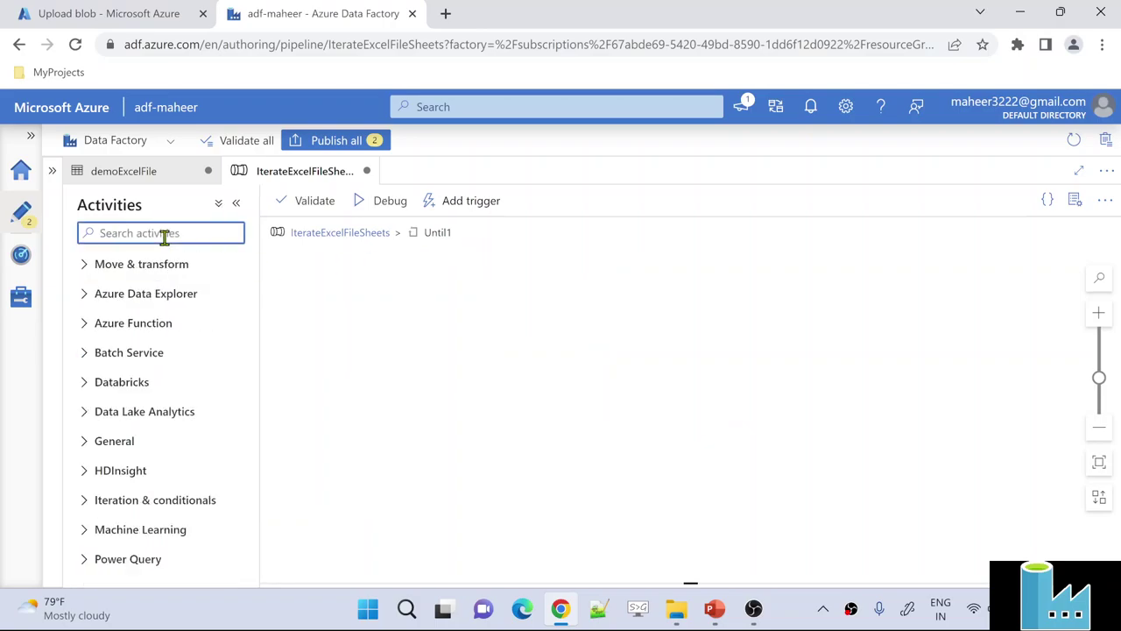
text(set)
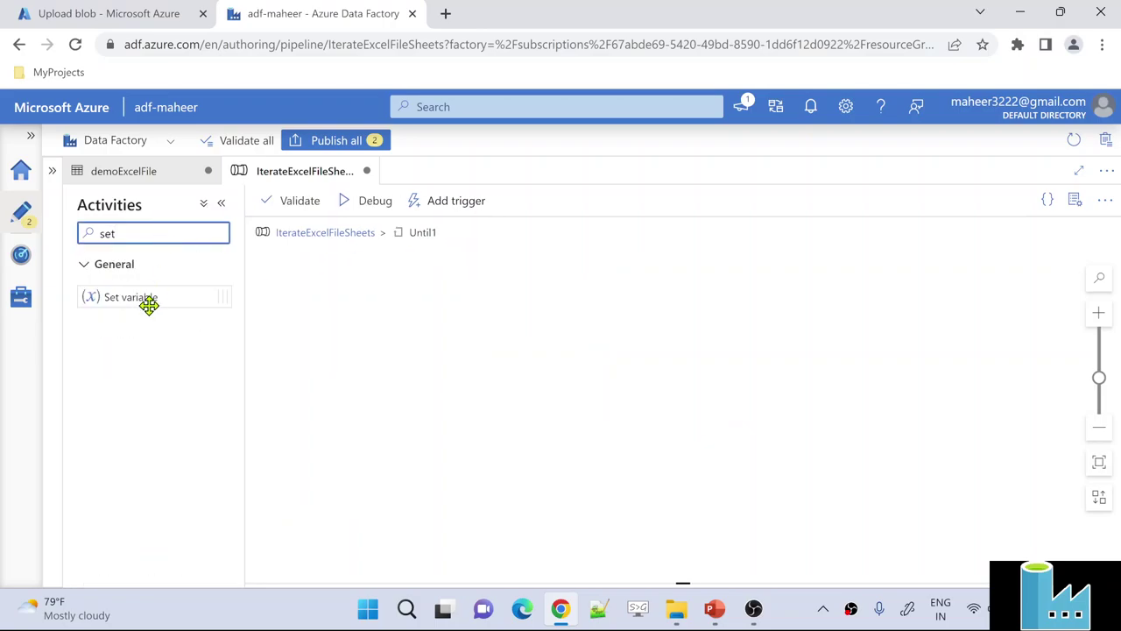
drag(148, 301, 403, 300)
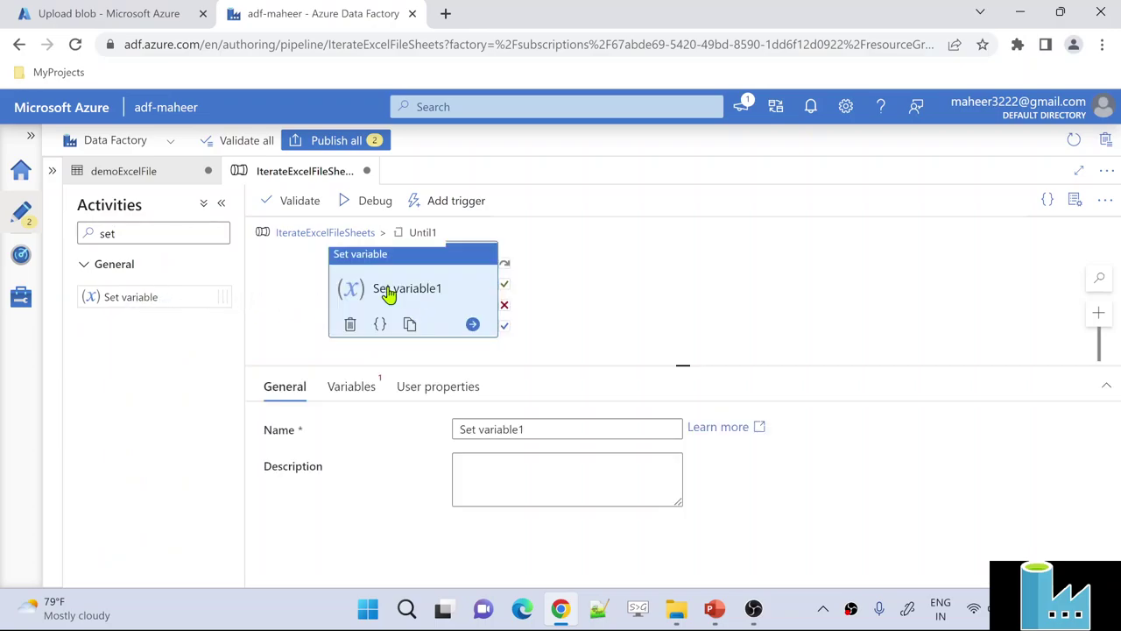
Back on the main pipeline, set the counter variable's default value to 0.
click(295, 236)
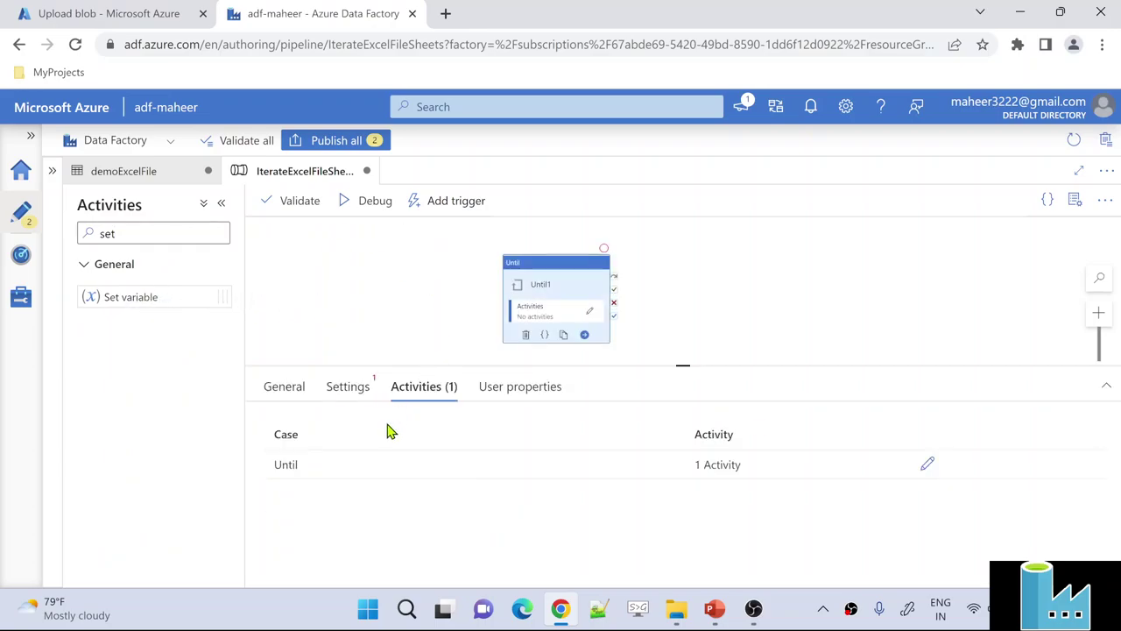
click(352, 346)
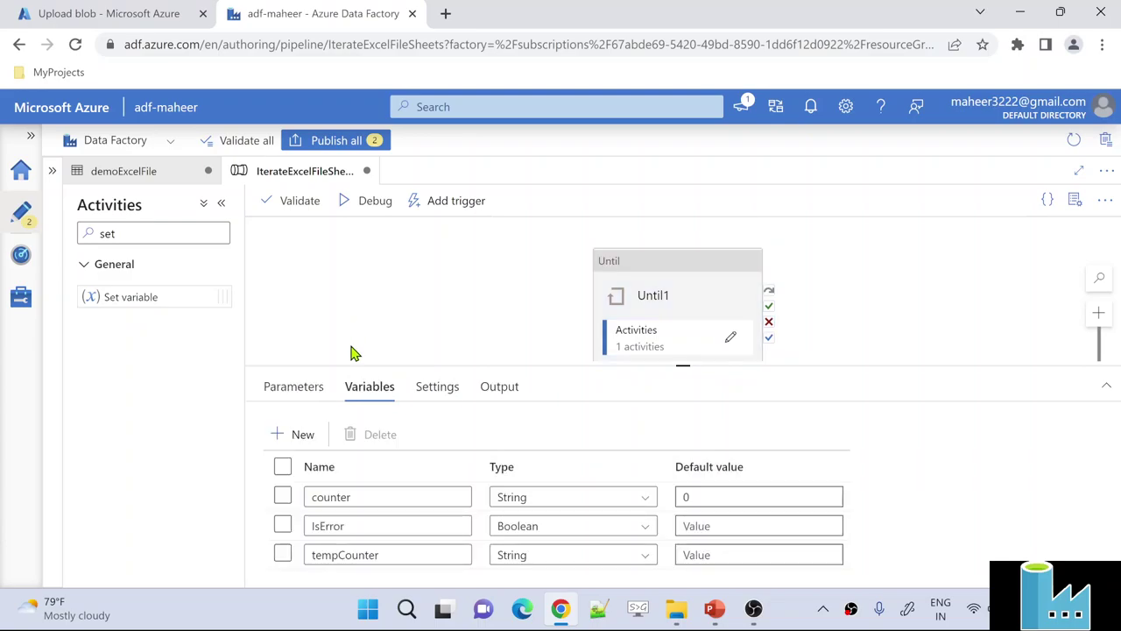
drag(459, 366, 459, 333)
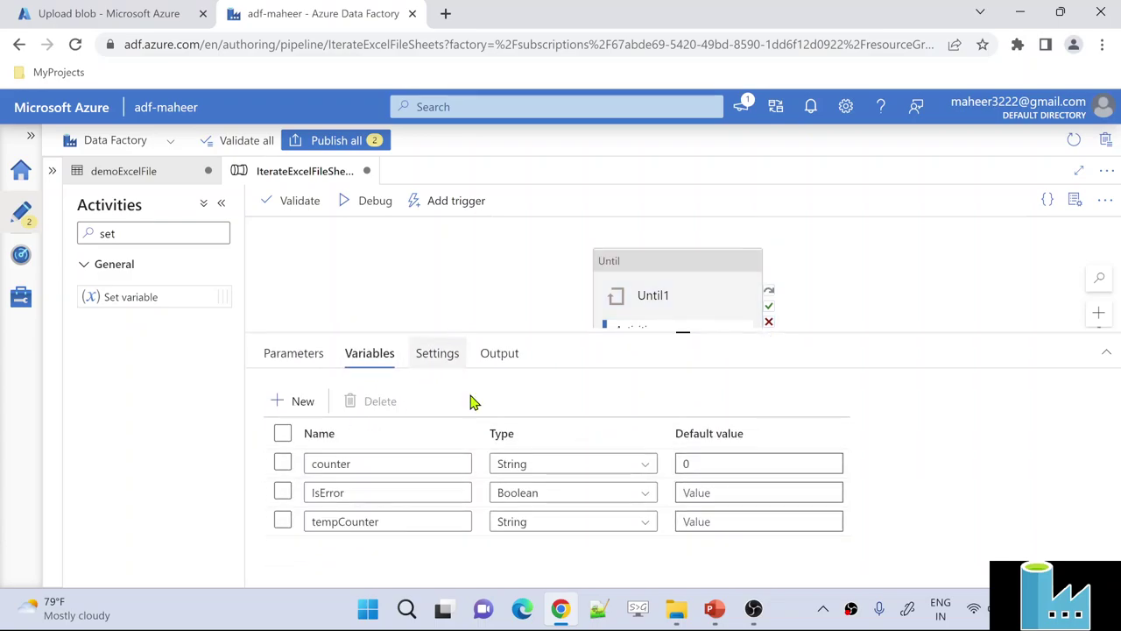
click(688, 464)
text(0)
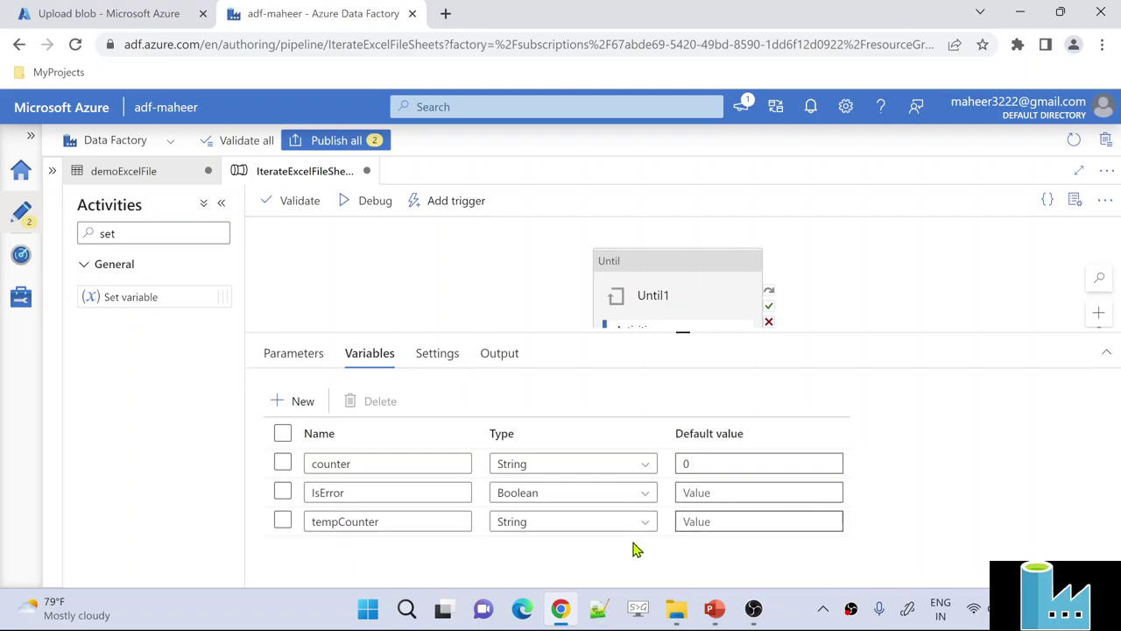
drag(384, 523, 316, 523)
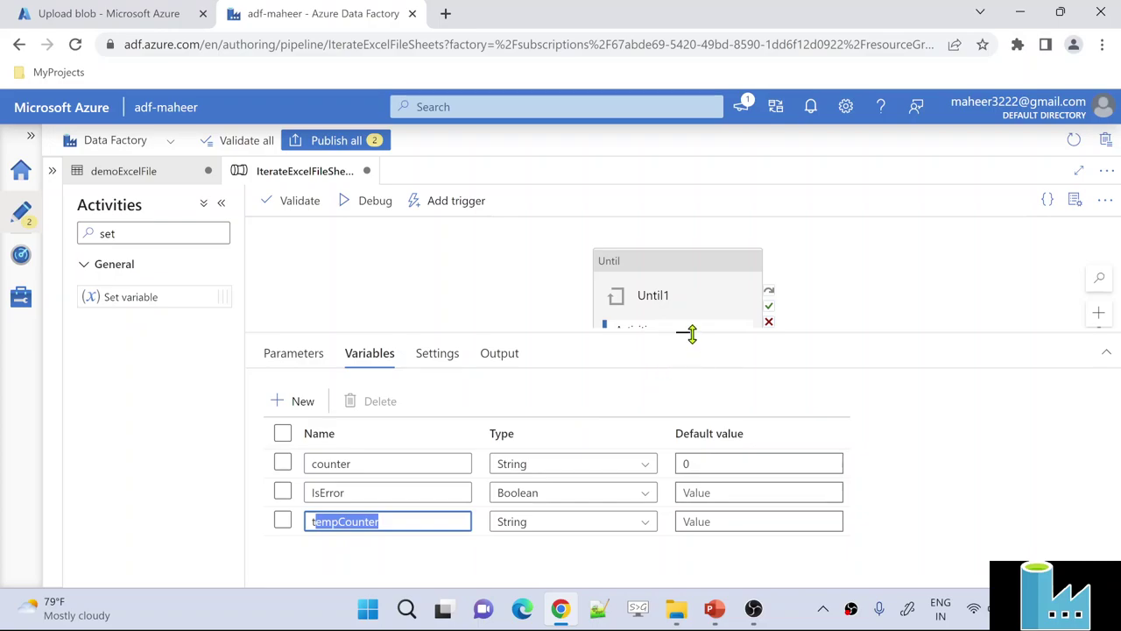
drag(686, 333, 684, 435)
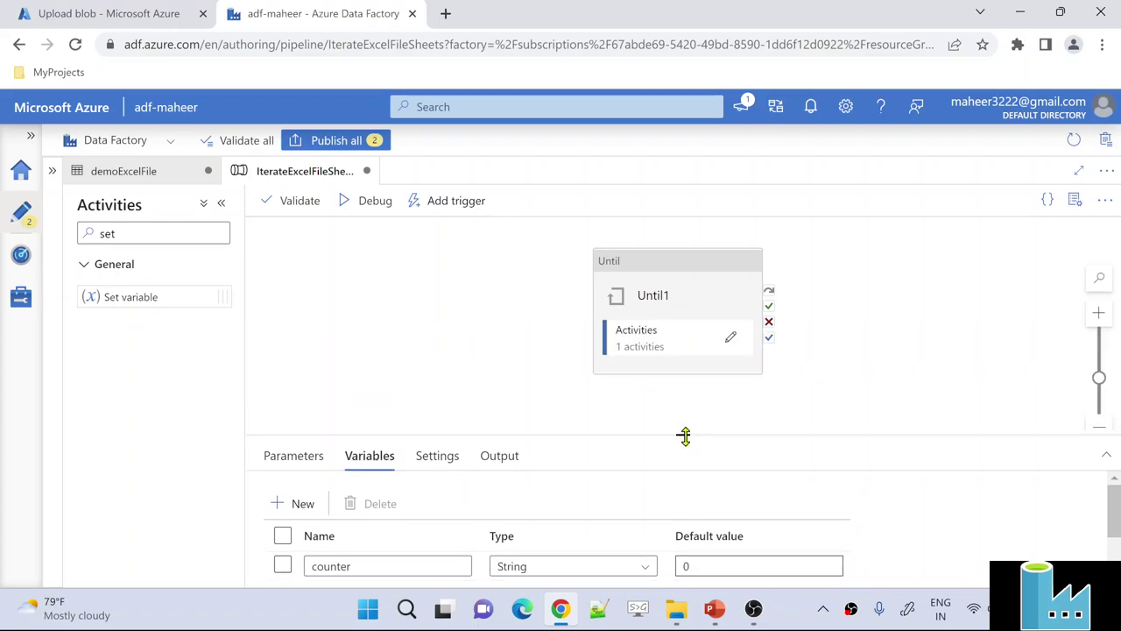
Rename the Set variable1 activity inside Until1 to Set TempCounter.
click(733, 337)
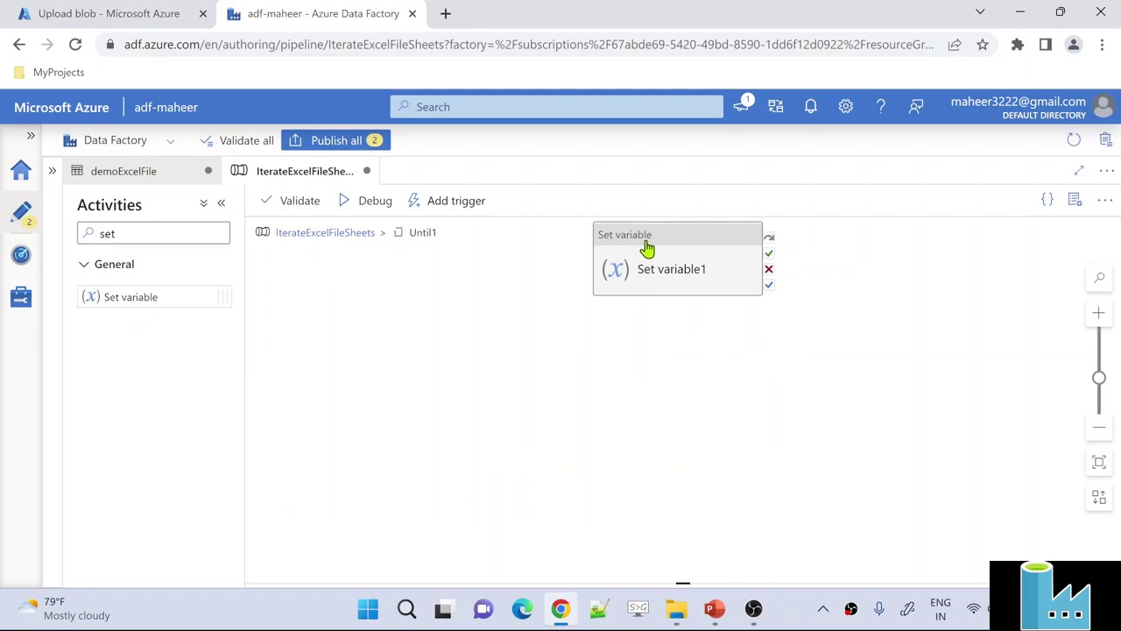
click(647, 250)
click(497, 497)
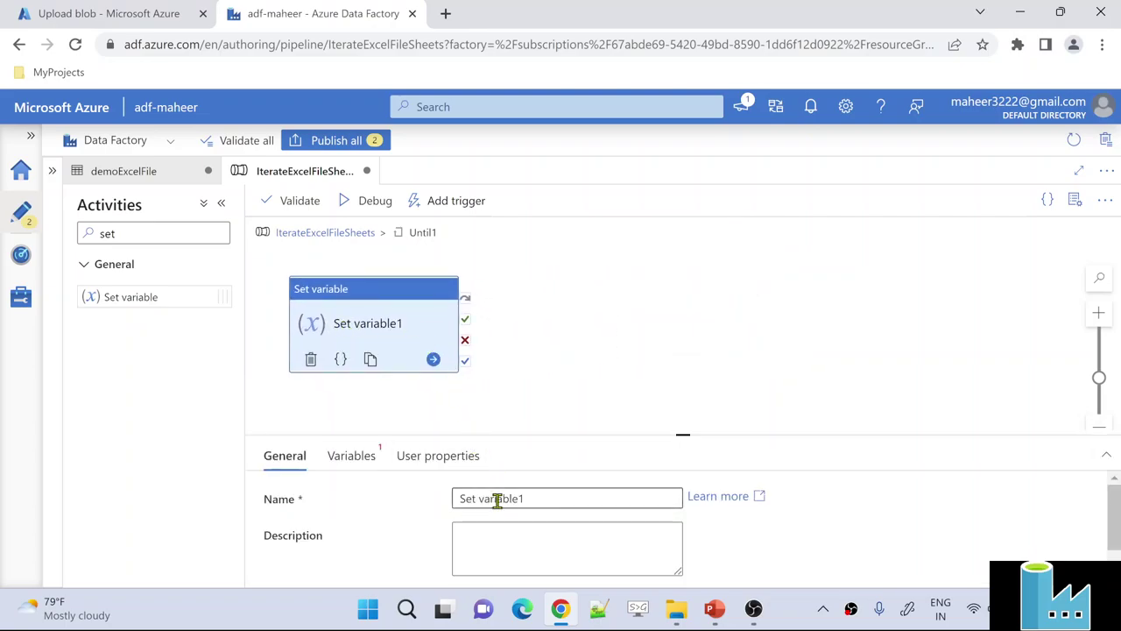
double_click(497, 497)
text(TempC)
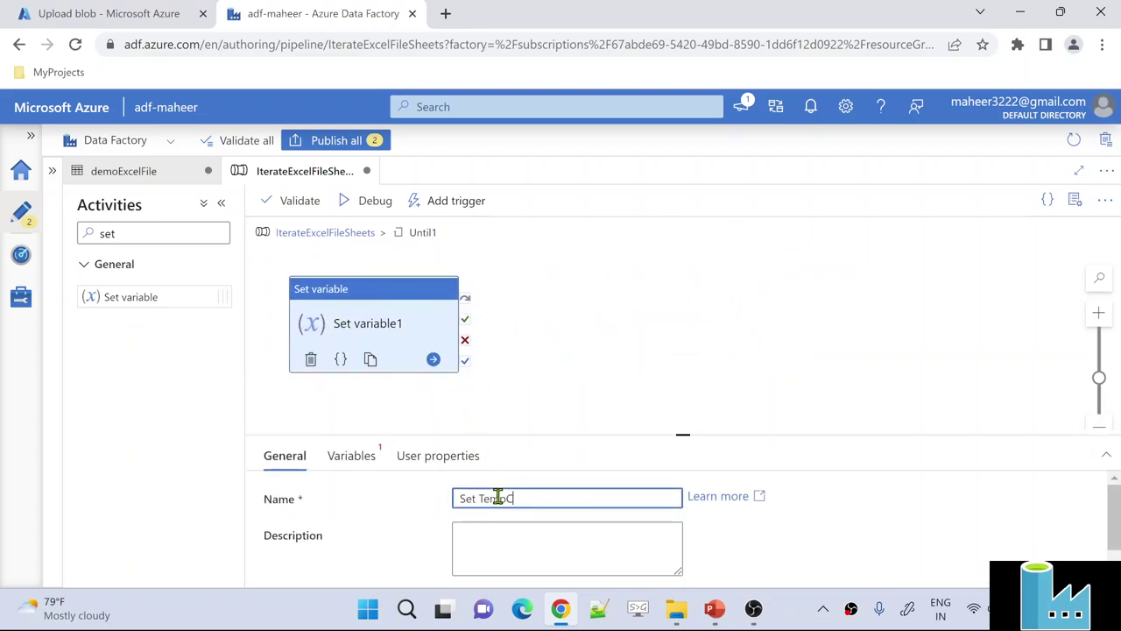
text(ounter)
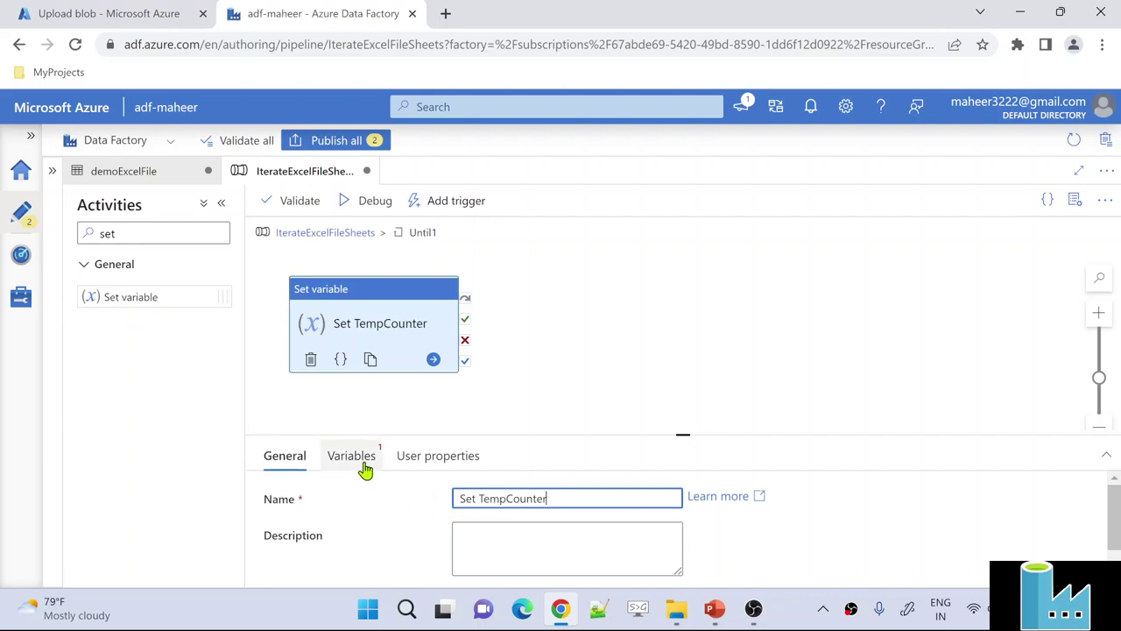
click(363, 467)
Make Set TempCounter target tempCounter and open the dynamic content builder for its value.
drag(514, 434, 523, 368)
click(516, 434)
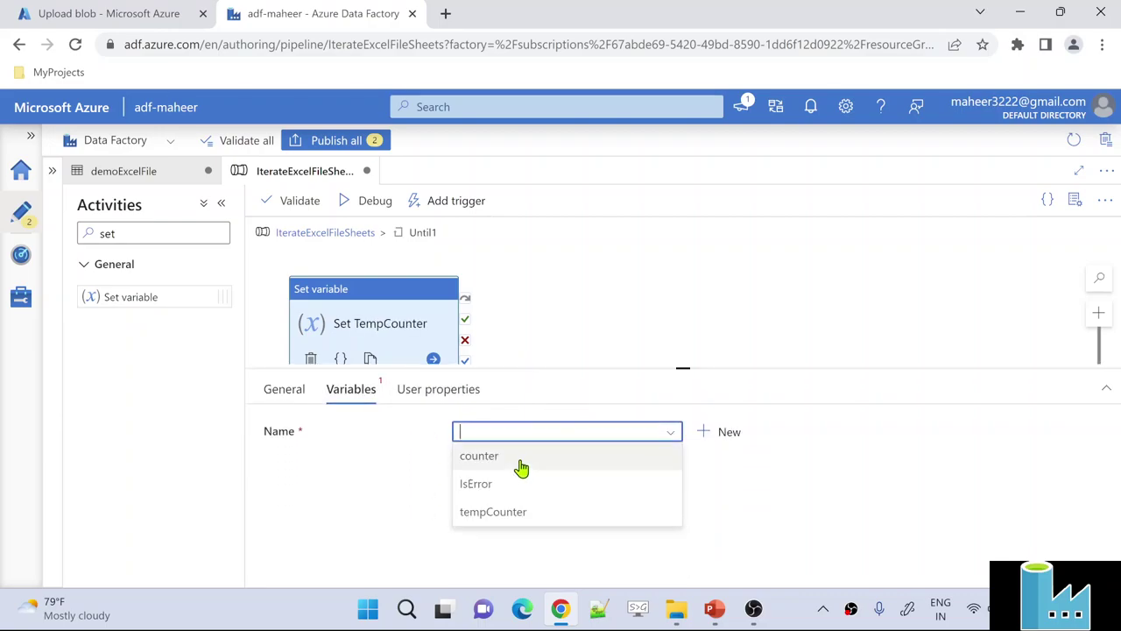
click(498, 512)
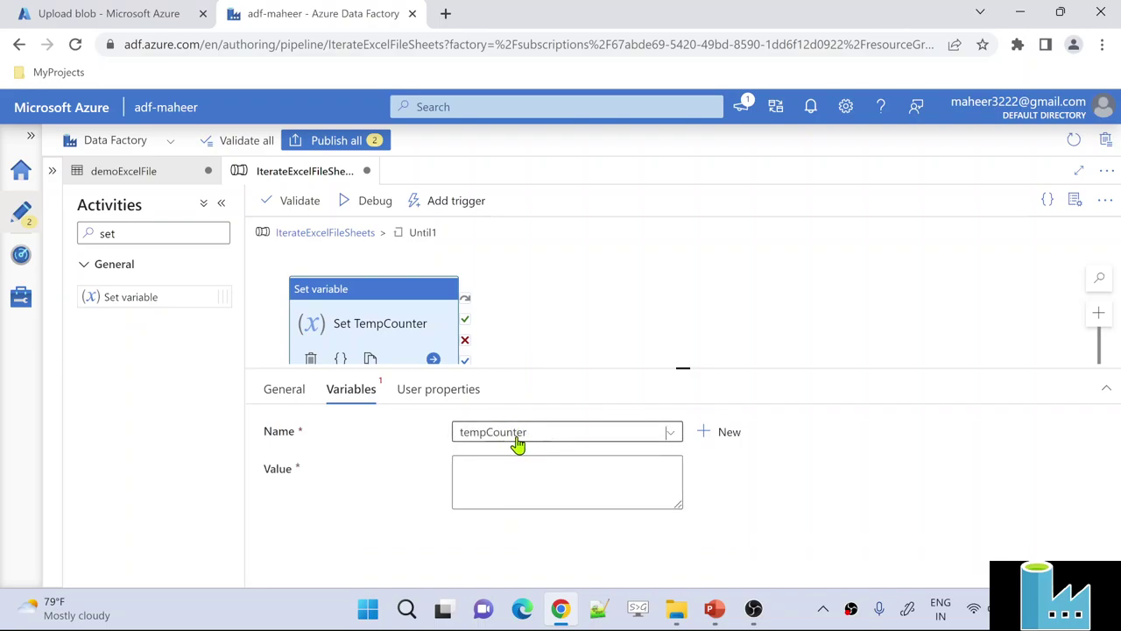
click(513, 489)
click(513, 488)
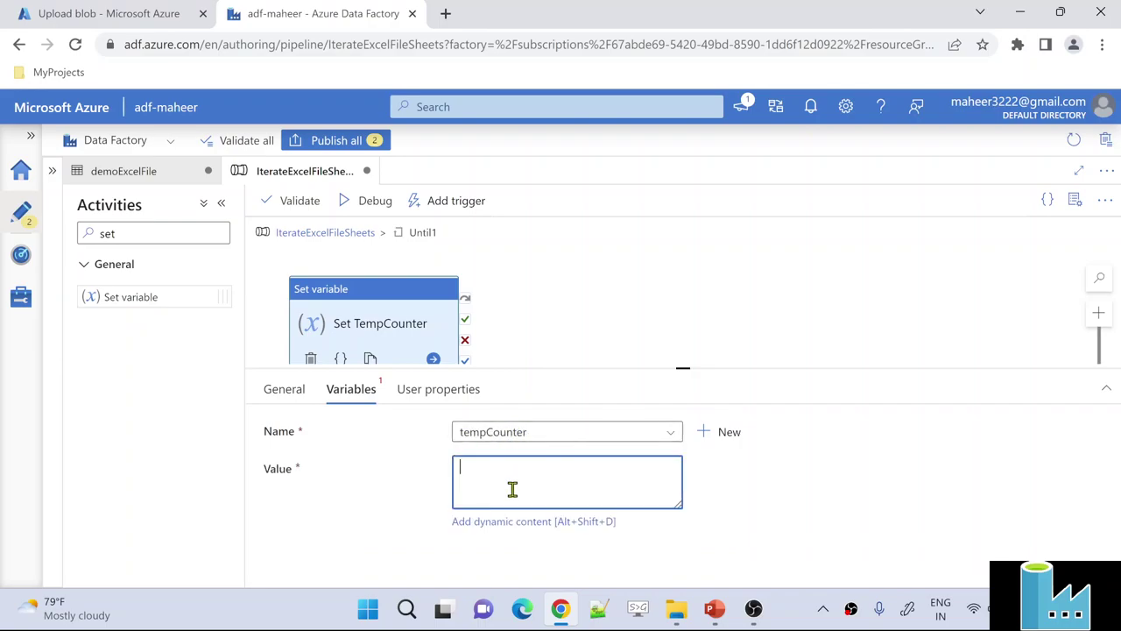
click(508, 524)
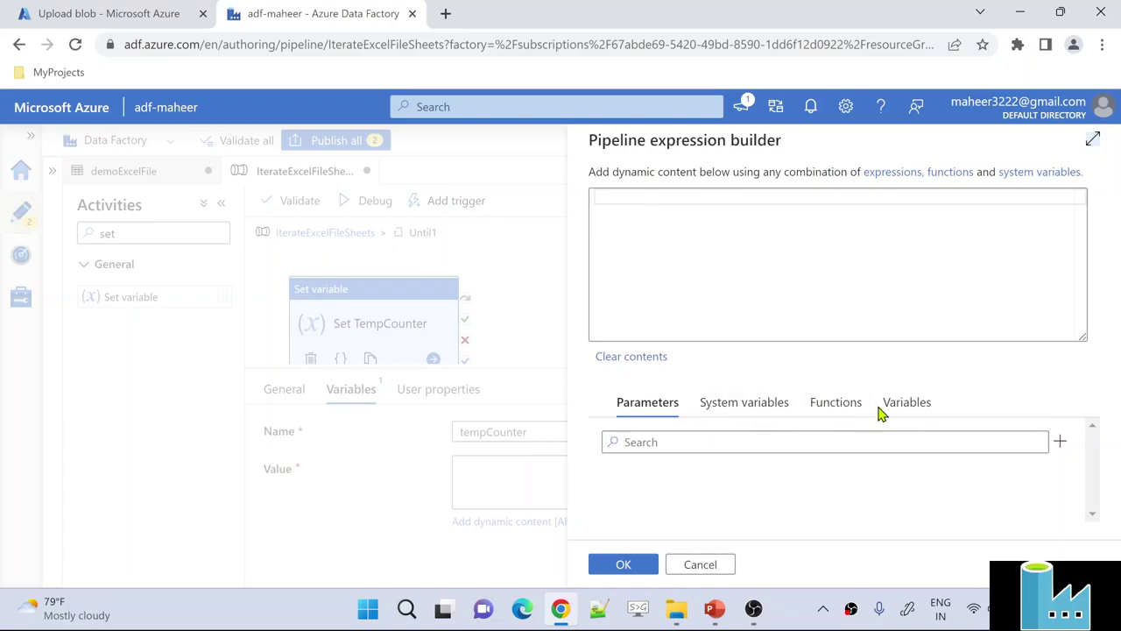
Find the add function in the Math functions and insert it into the tempCounter expression.
click(846, 409)
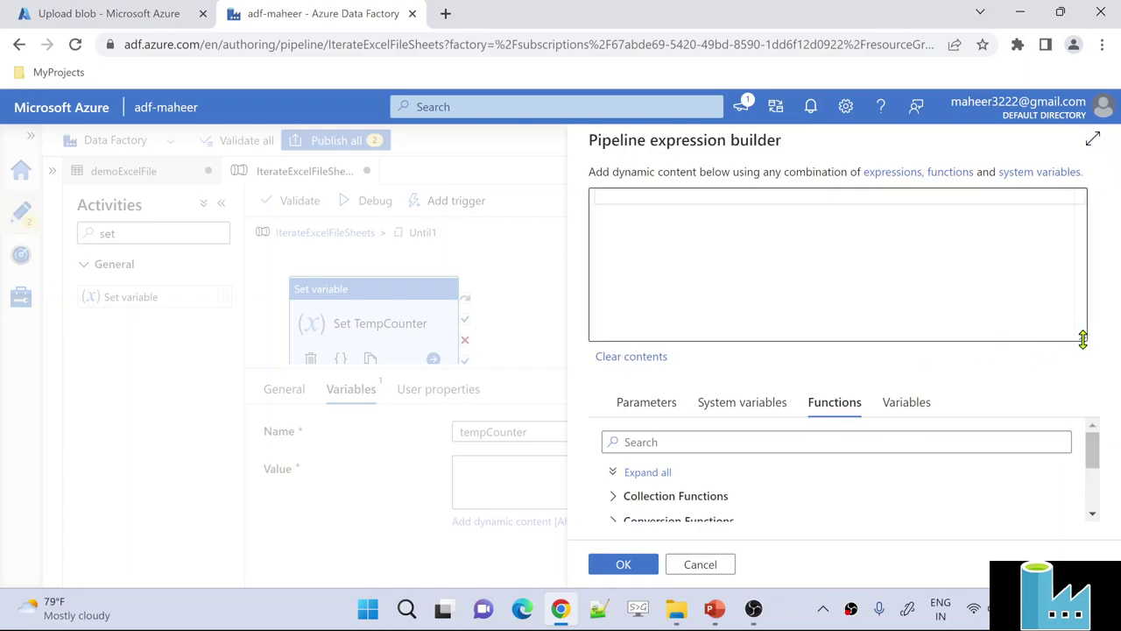
click(1084, 339)
click(816, 441)
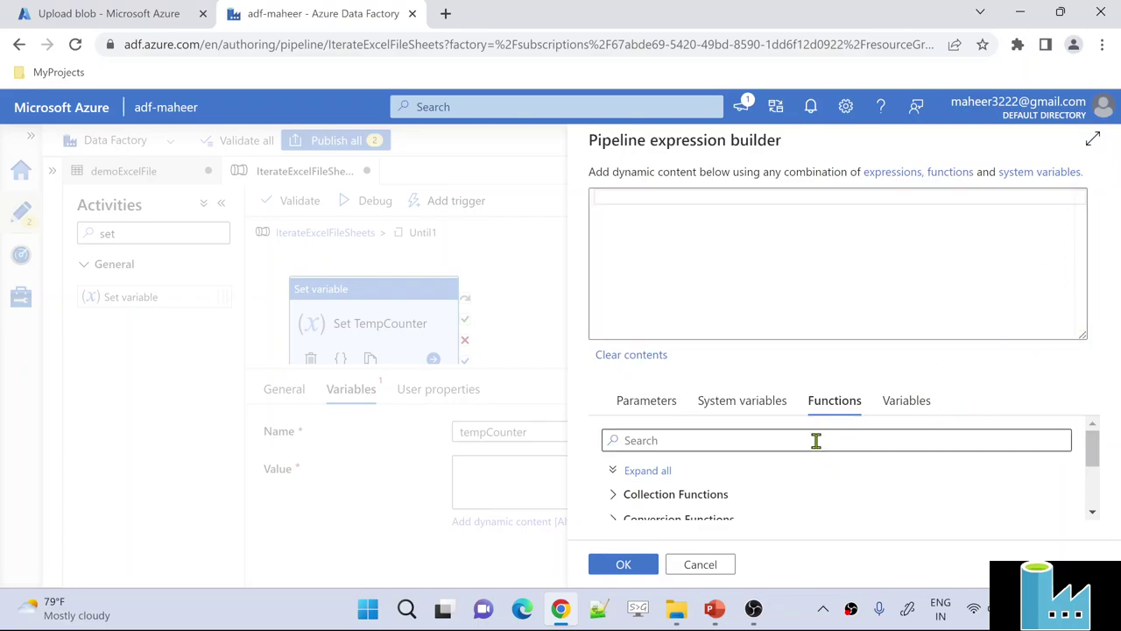
text(add)
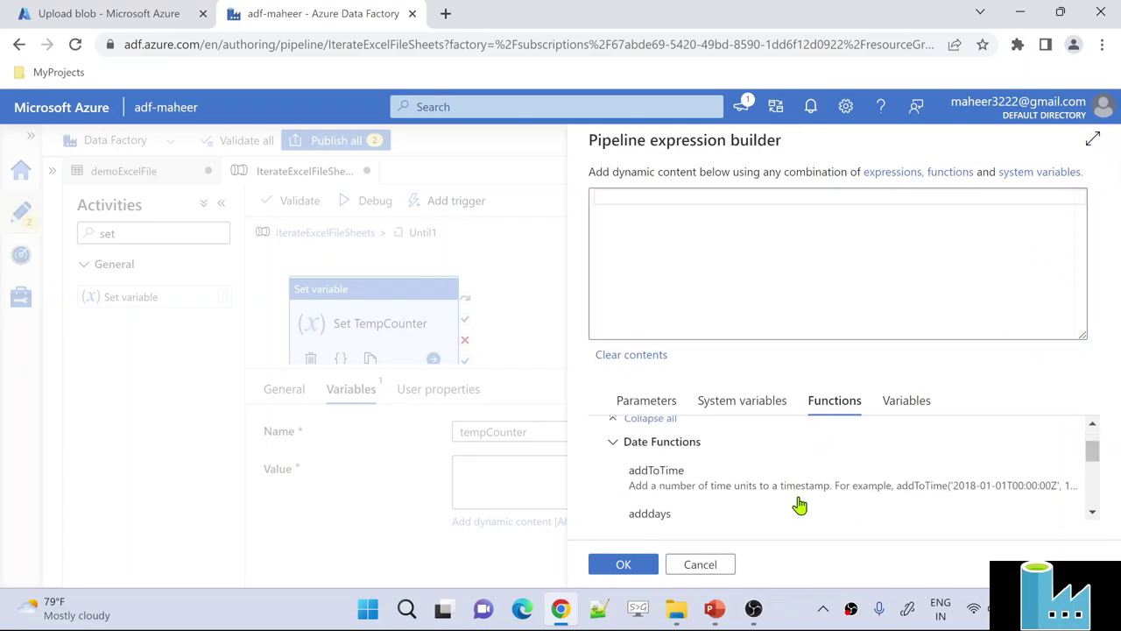
scroll(798, 504, down, 3)
scroll(799, 505, down, 1)
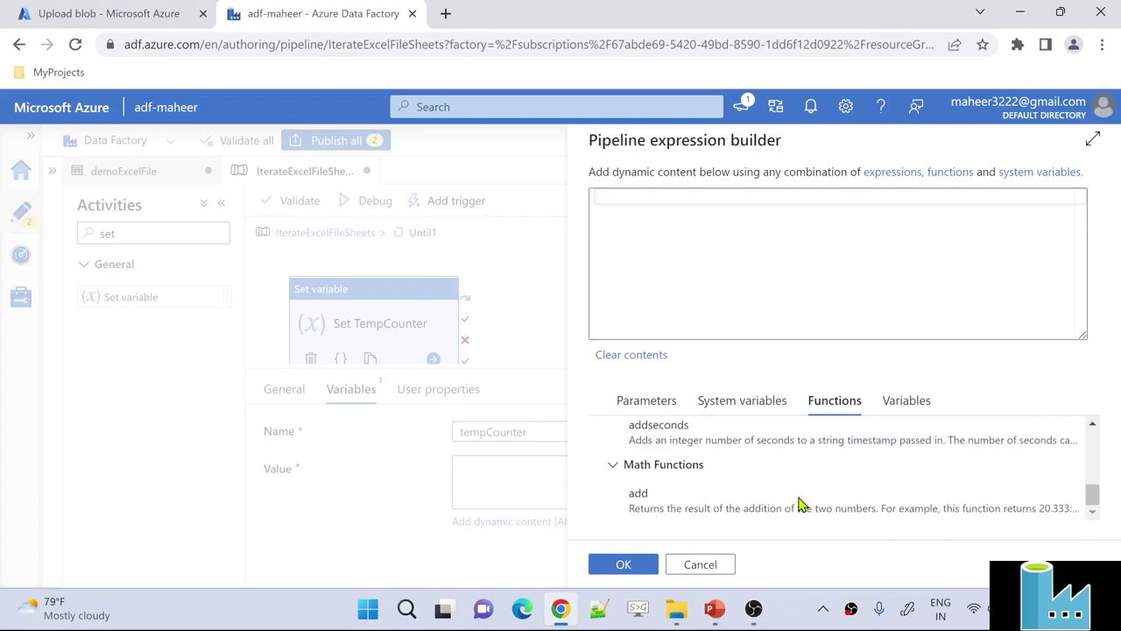
click(750, 520)
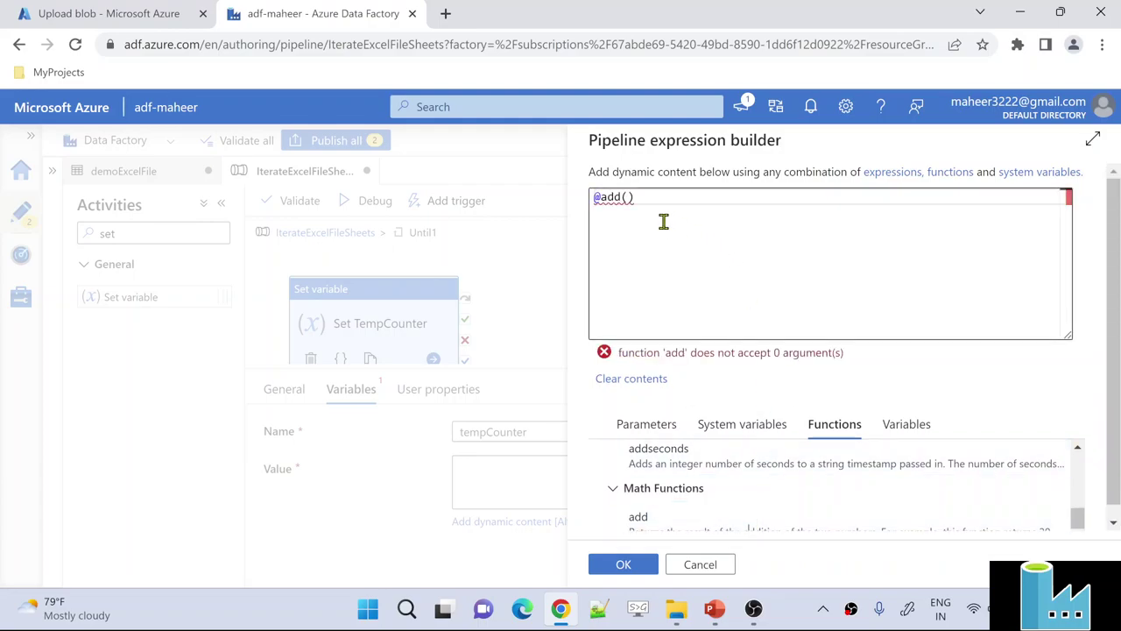
click(629, 199)
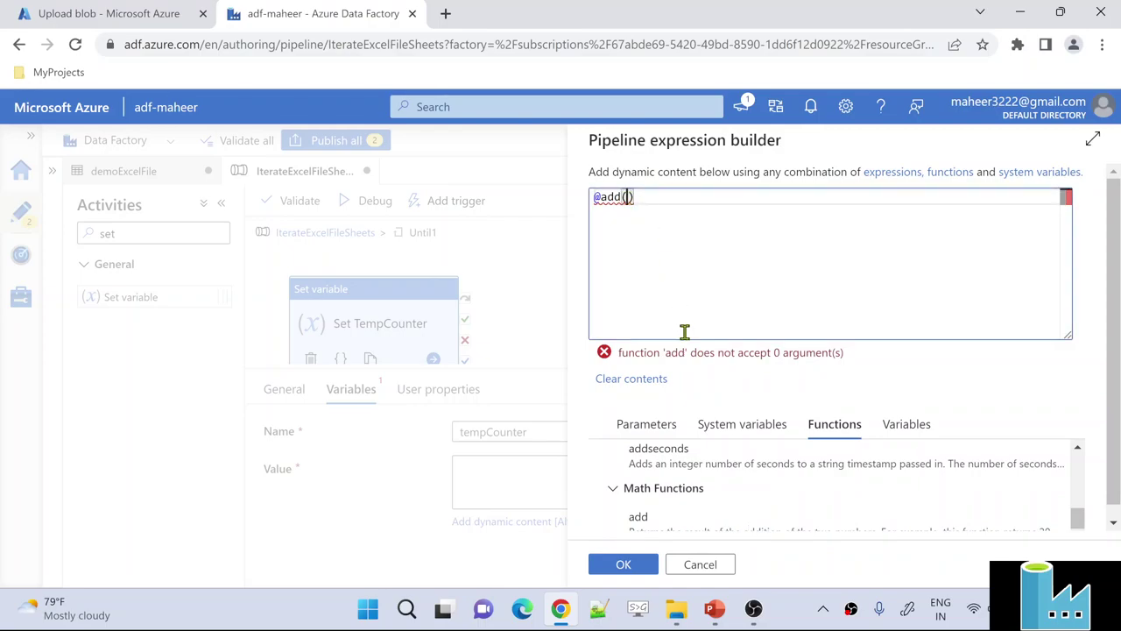
click(893, 427)
scroll(718, 493, down, 1)
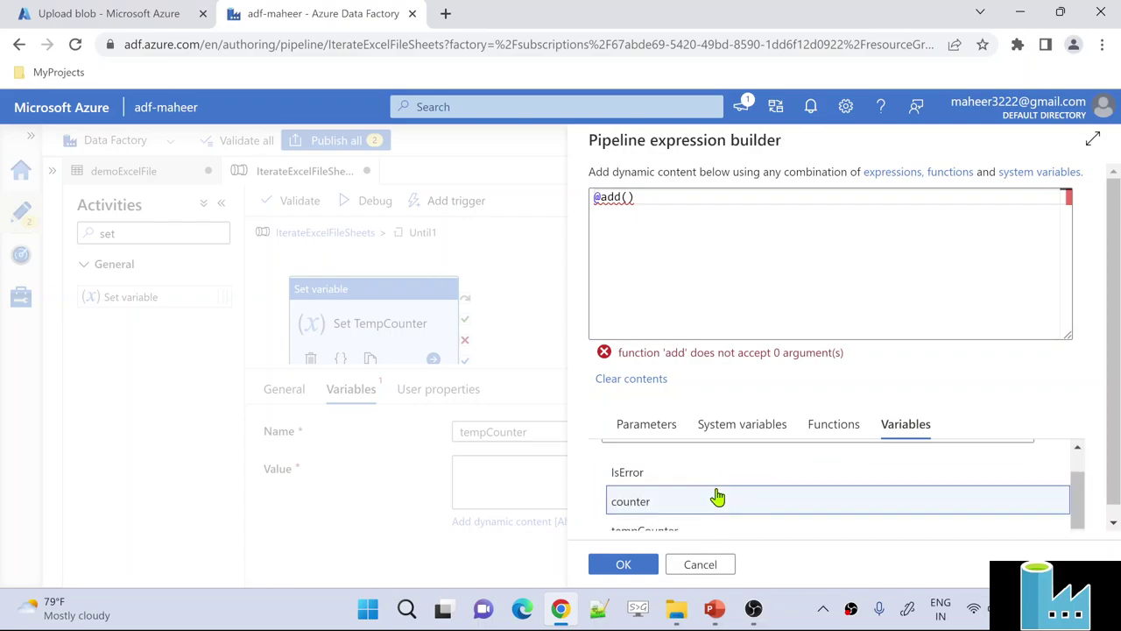
click(653, 504)
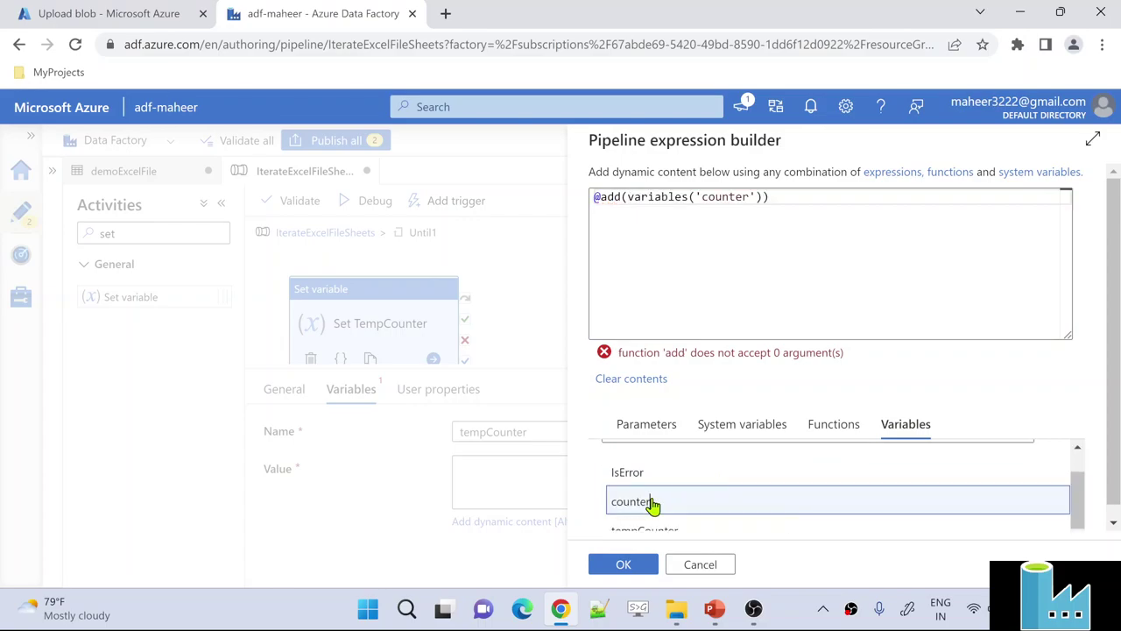
click(762, 197)
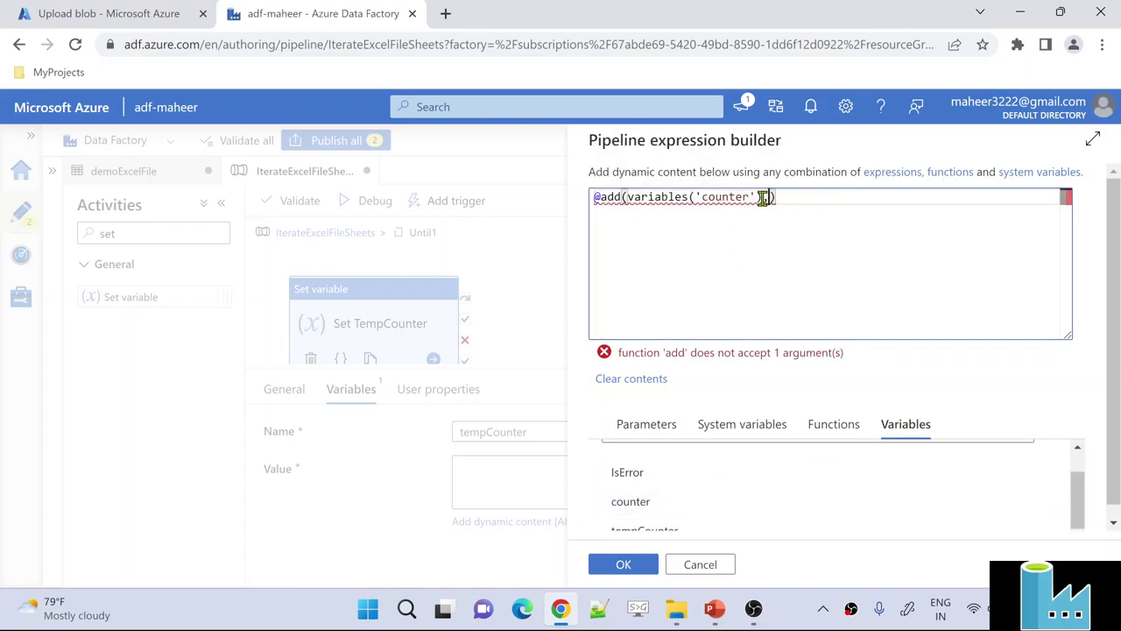
text(,1)
Select the variables('counter') part and search the functions for an int conversion.
drag(762, 200, 631, 201)
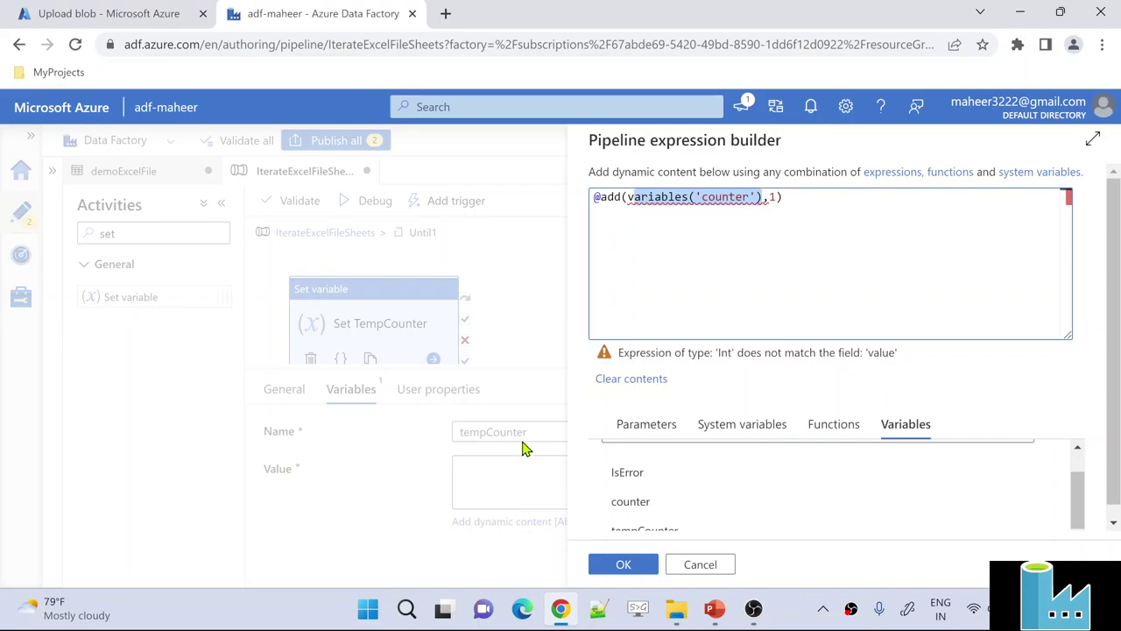
click(691, 240)
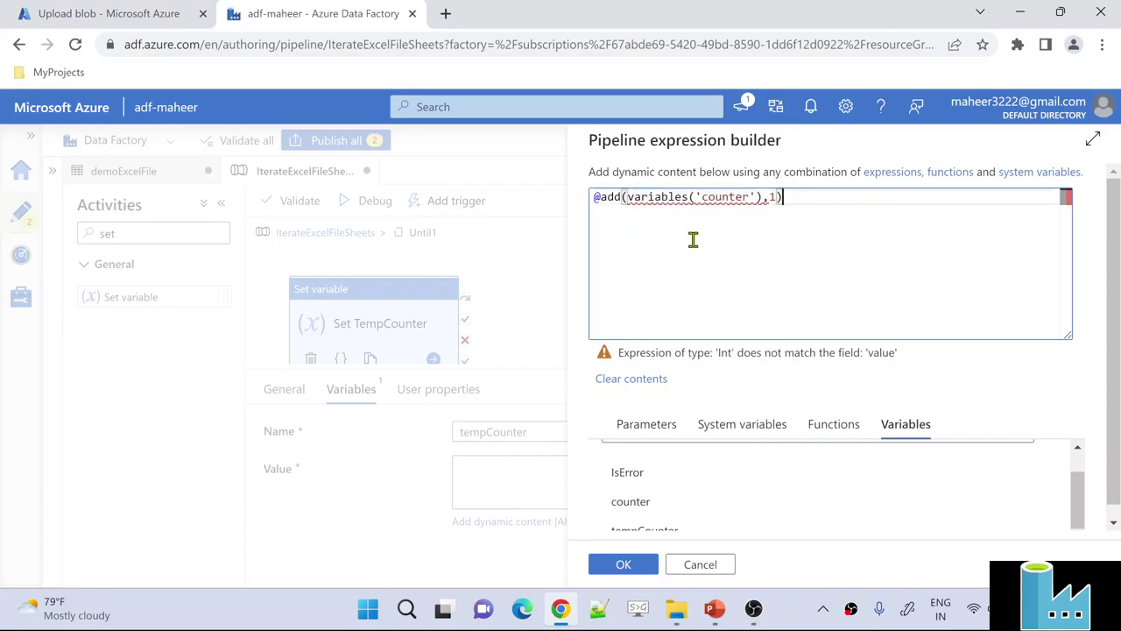
drag(764, 200, 629, 200)
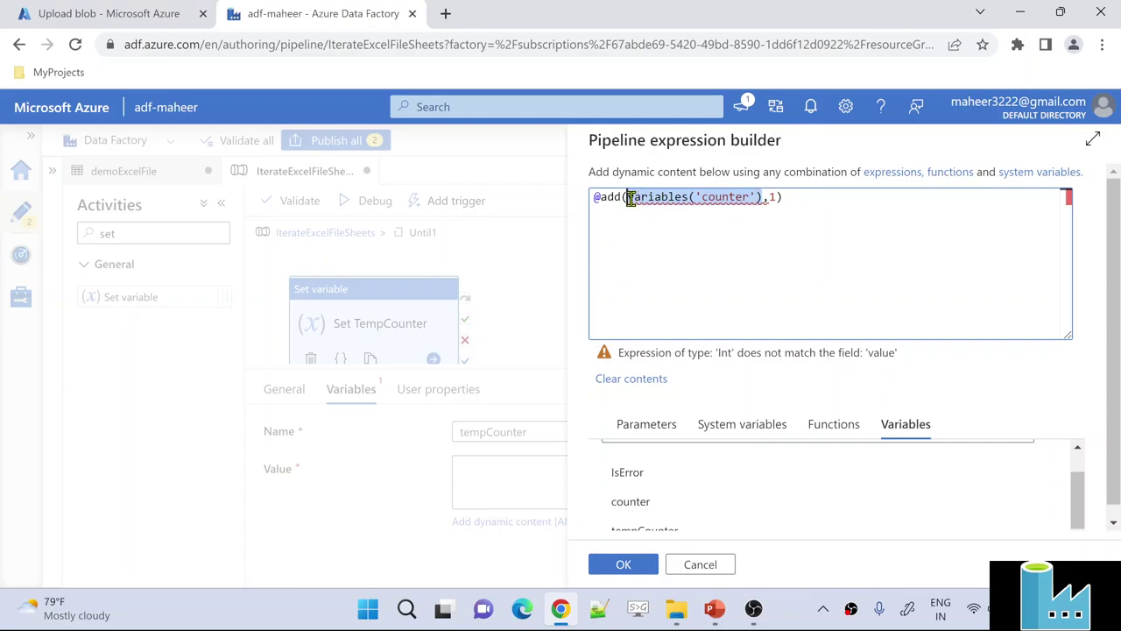
click(716, 240)
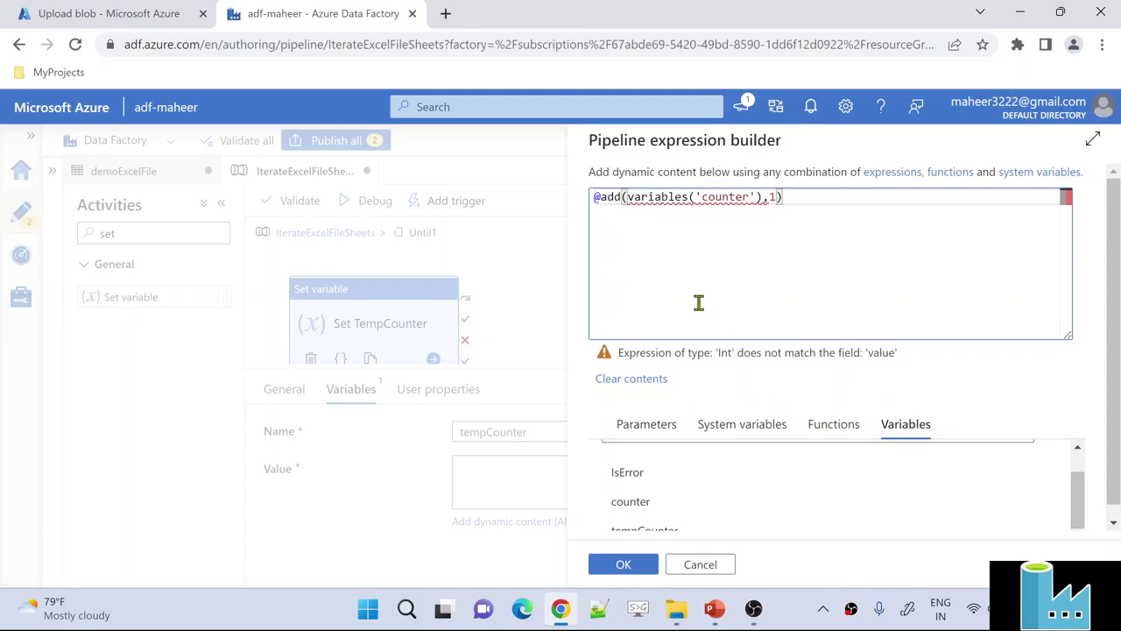
click(826, 426)
click(731, 463)
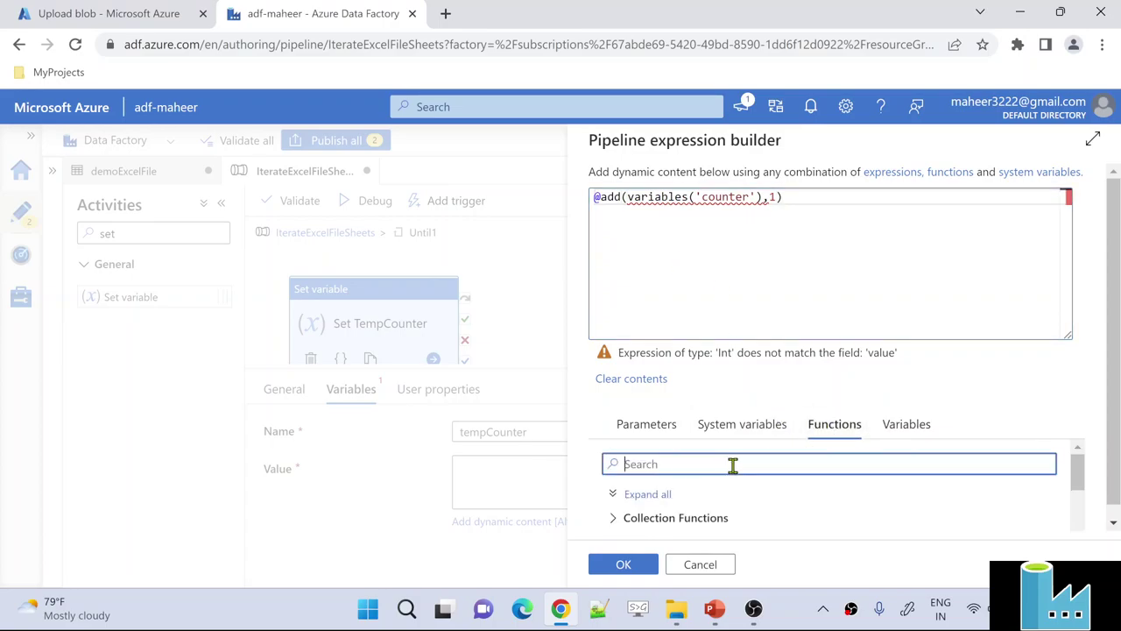
text(int)
scroll(732, 517, down, 5)
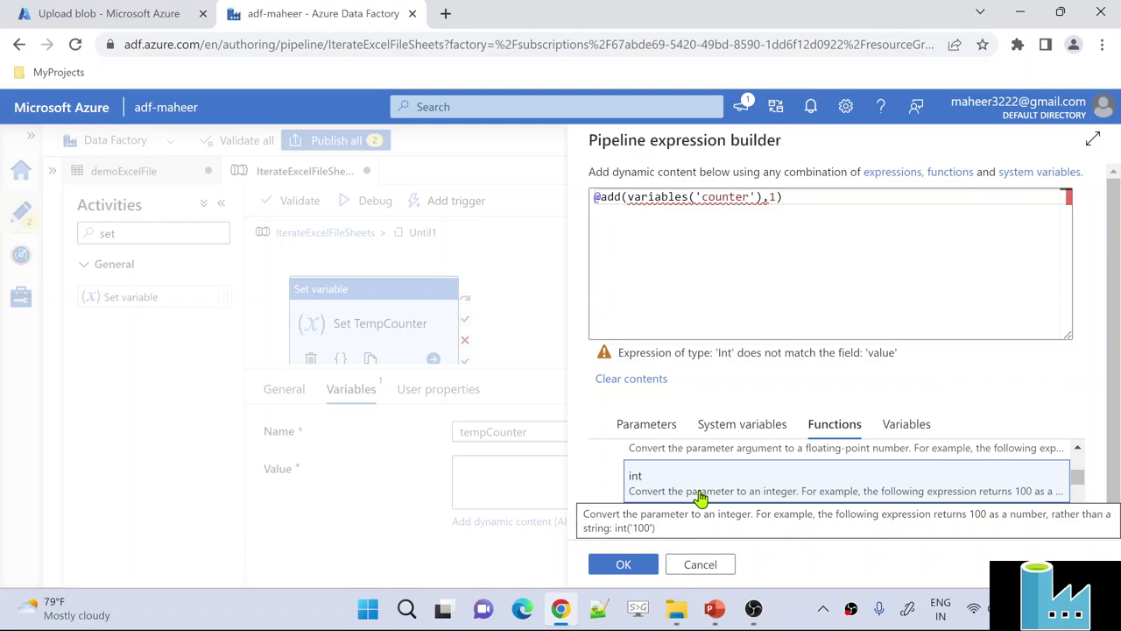
click(627, 197)
text(int()
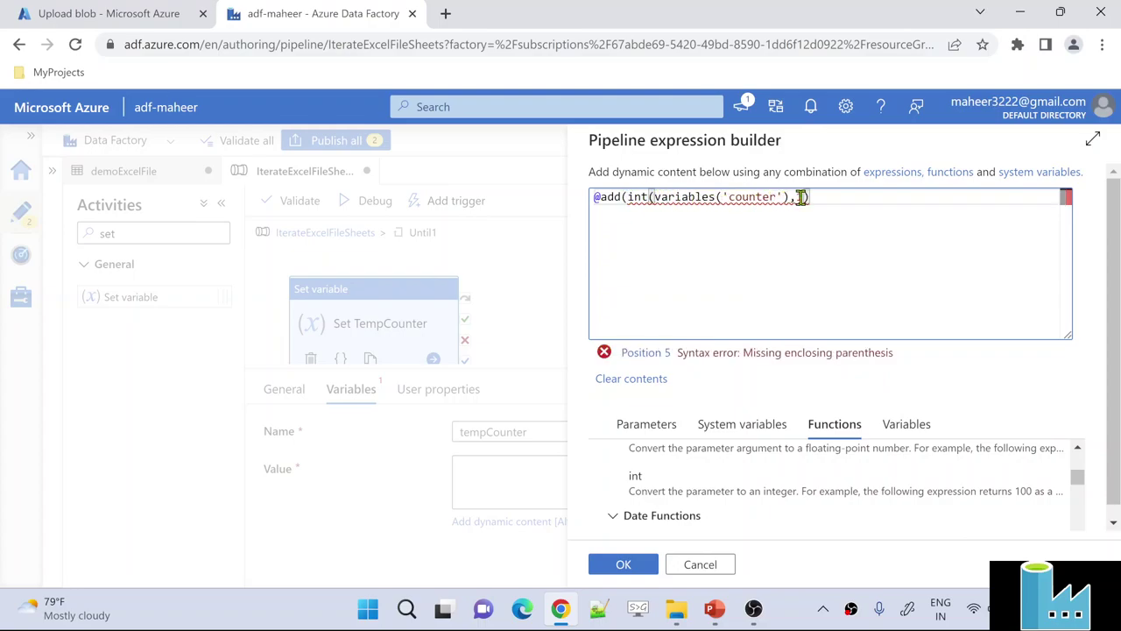
click(801, 197)
text())
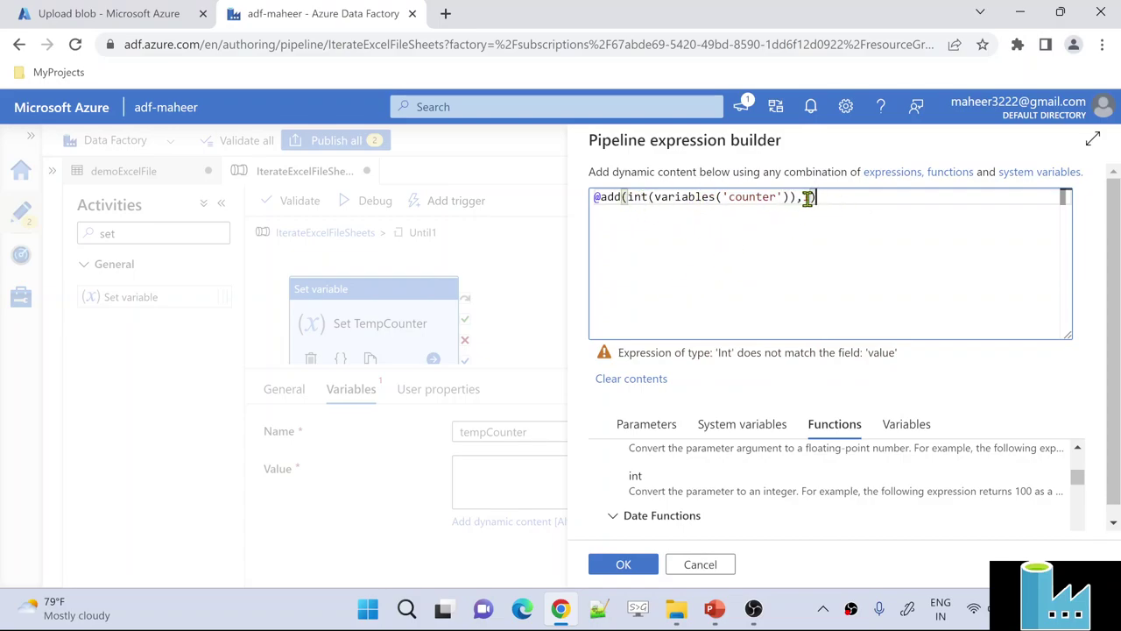
mouse_move(611, 198)
drag(717, 353, 836, 348)
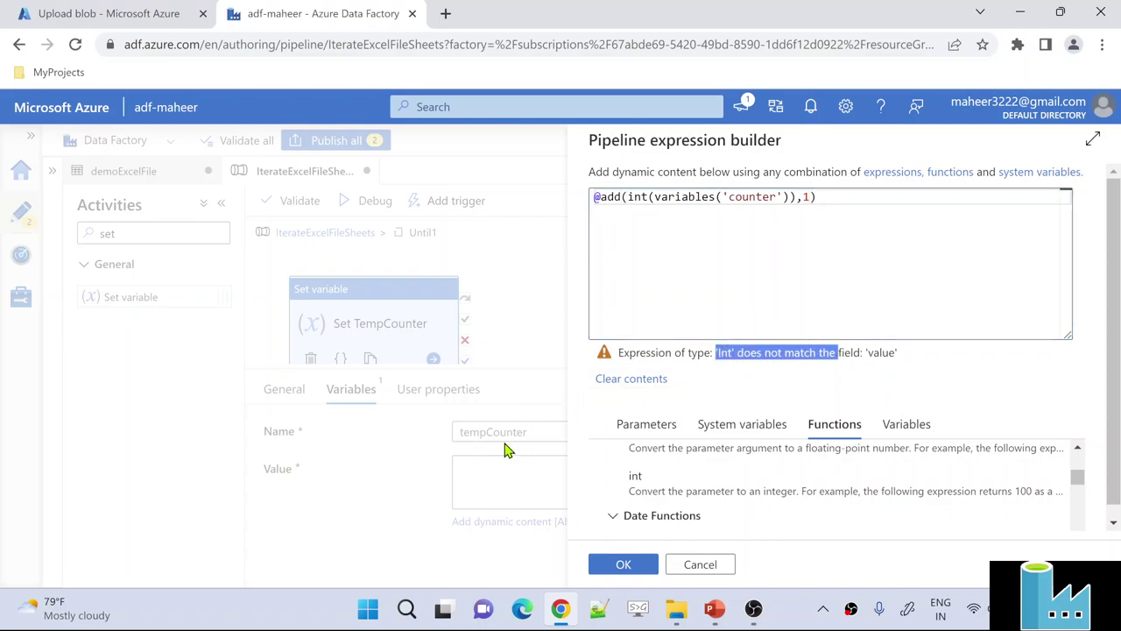
click(599, 199)
text(string()
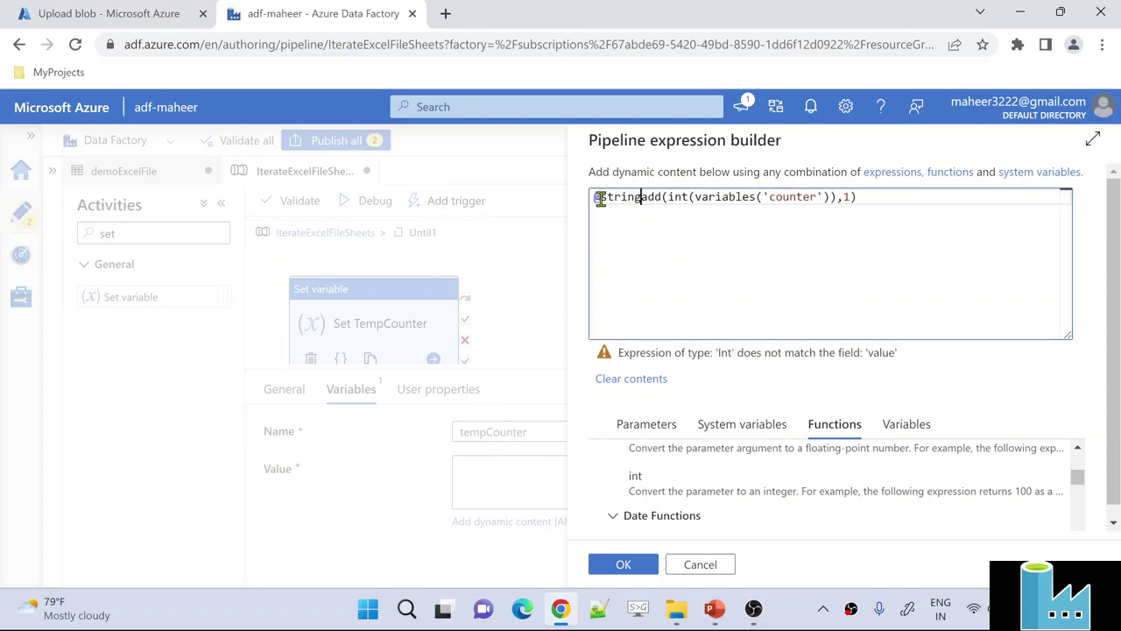
click(876, 199)
text())
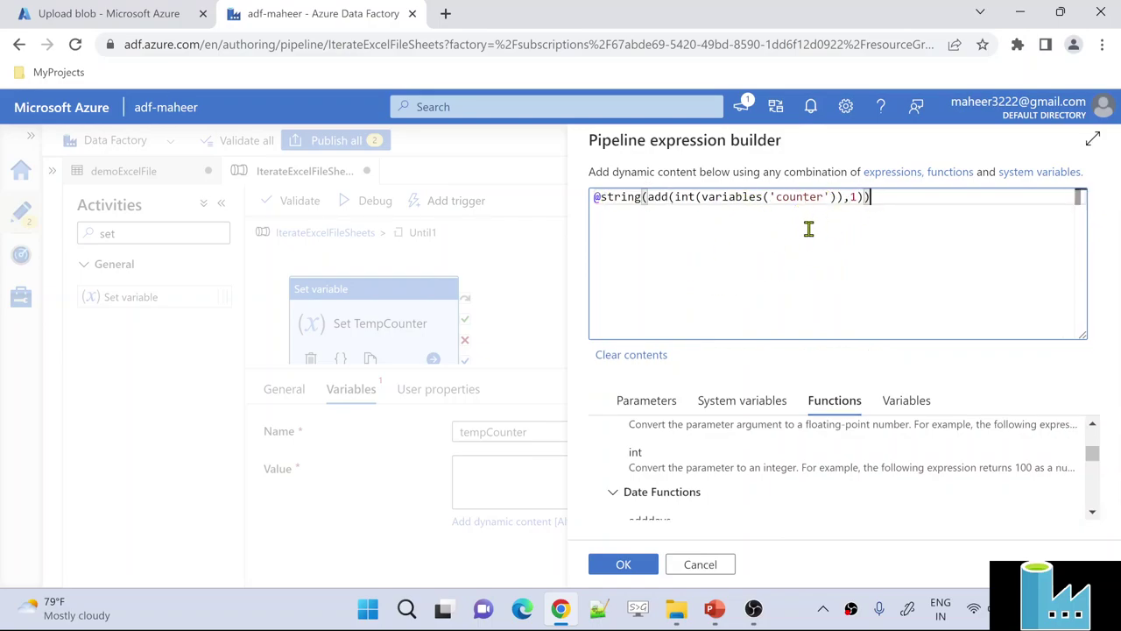
Confirm the tempCounter expression and place a Copy data activity inside Until1.
click(623, 565)
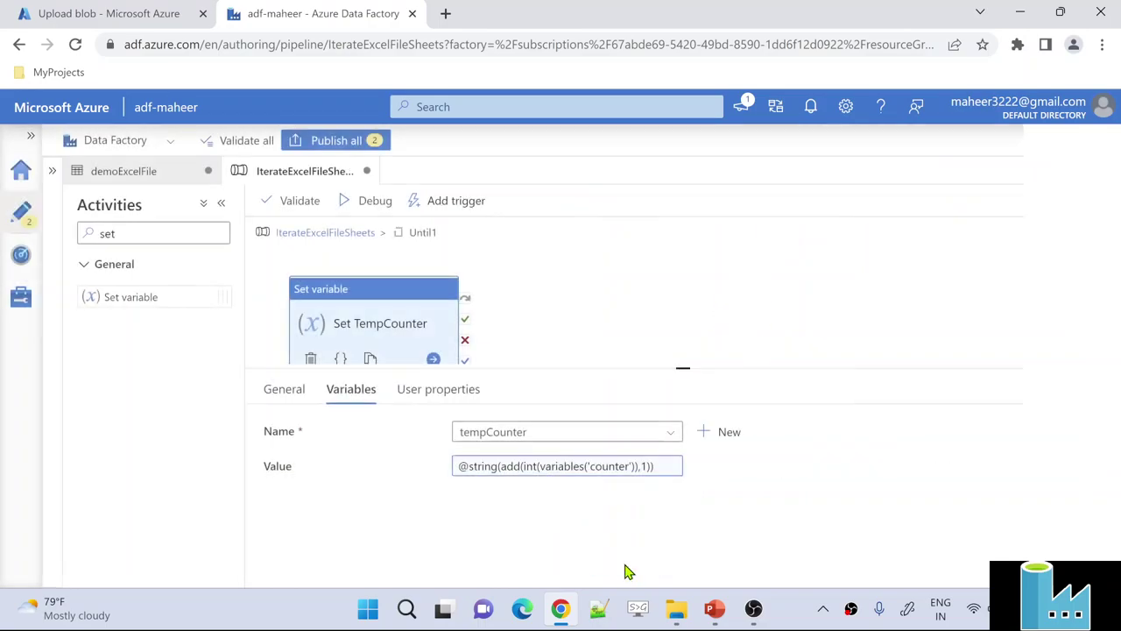
drag(611, 369, 608, 448)
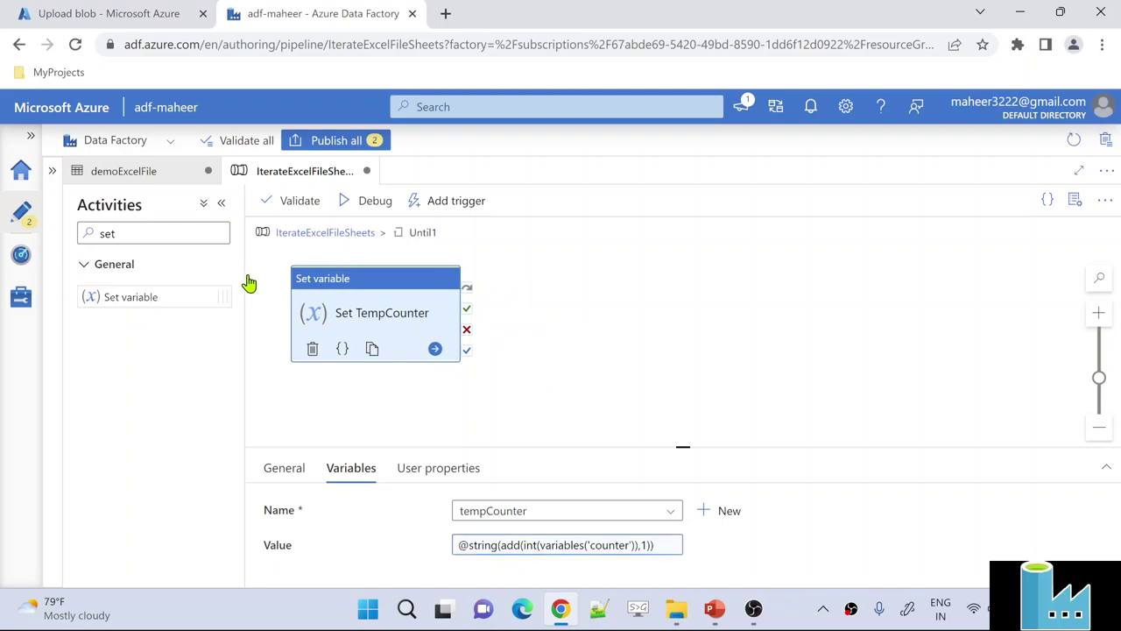
key(BackSpace)
key(BackSpace)
key(BackSpace)
text(copy)
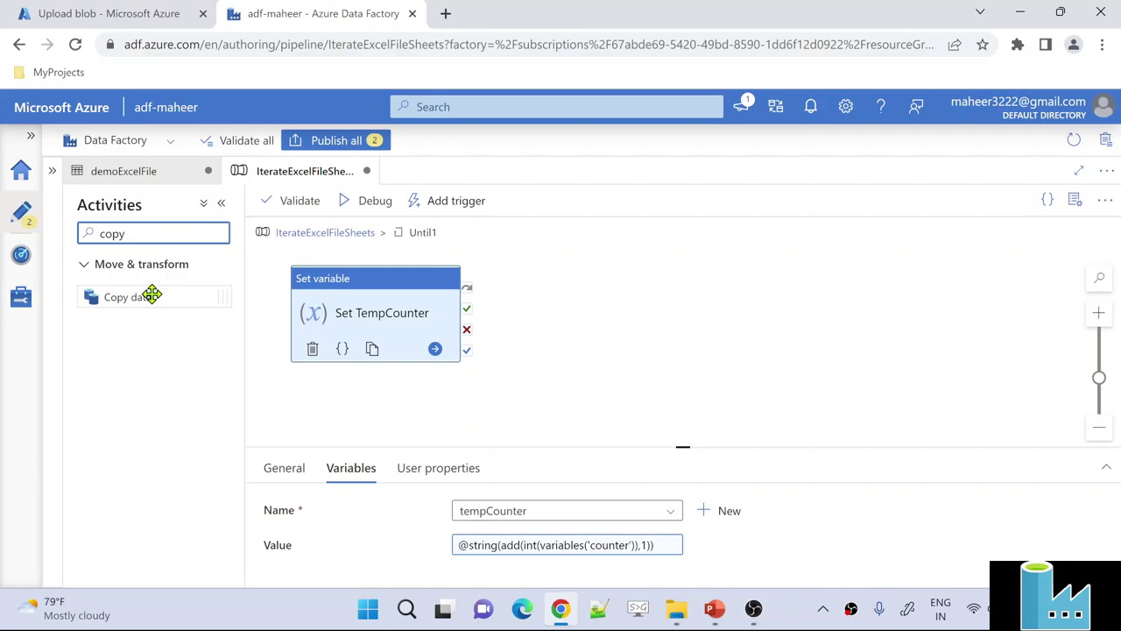
drag(150, 290, 596, 298)
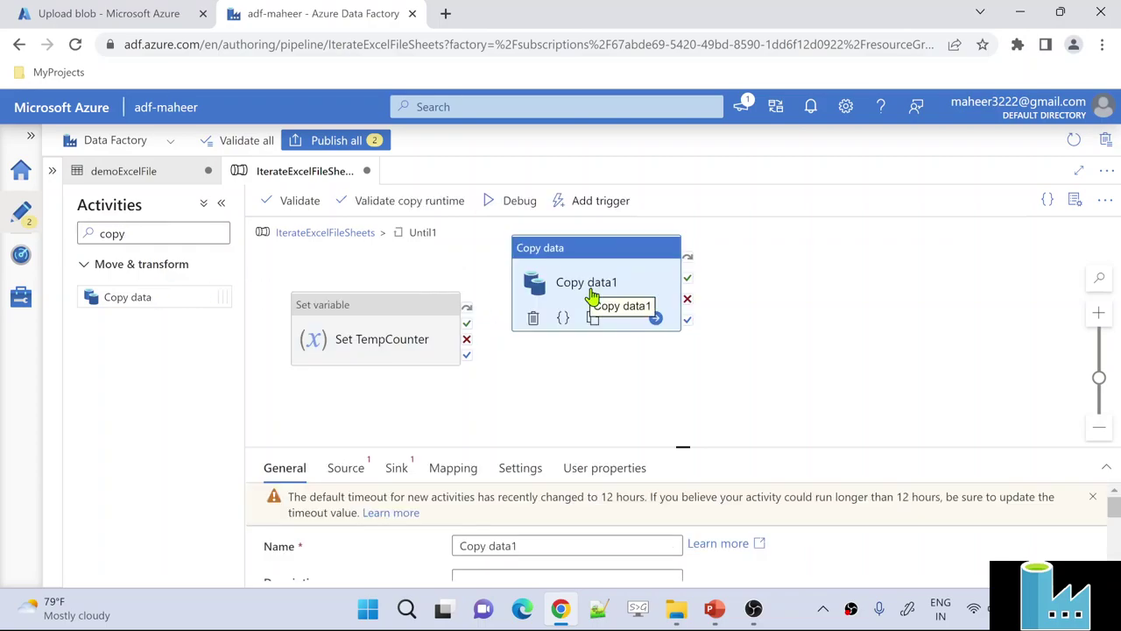
Link Set TempCounter's success output to Copy data1 and show Copy data1's settings.
drag(469, 331, 601, 326)
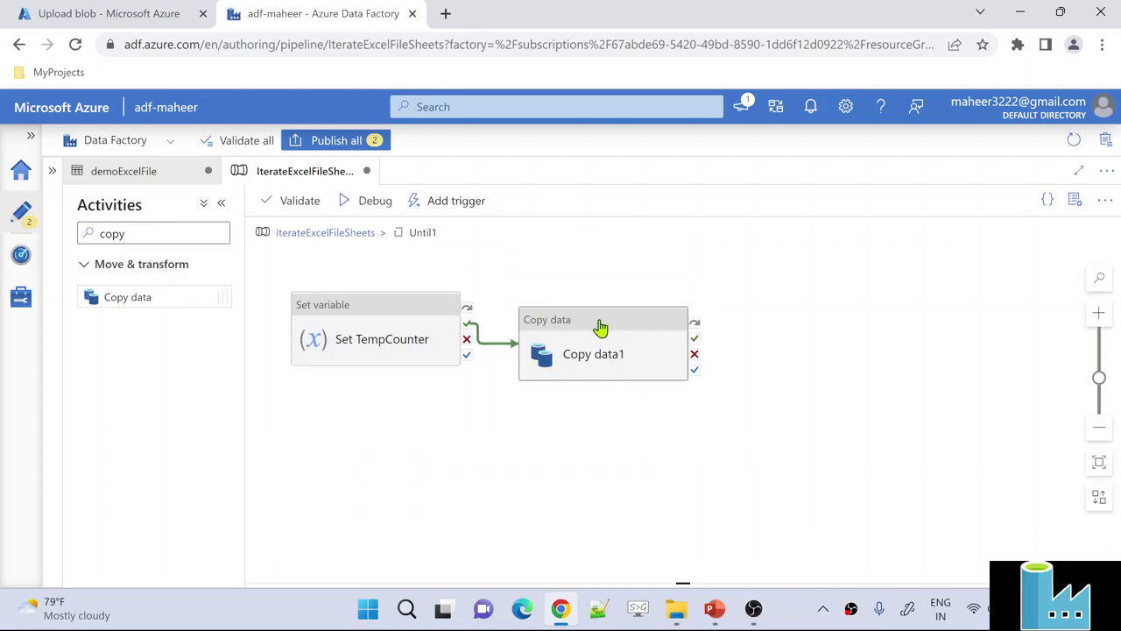
click(343, 325)
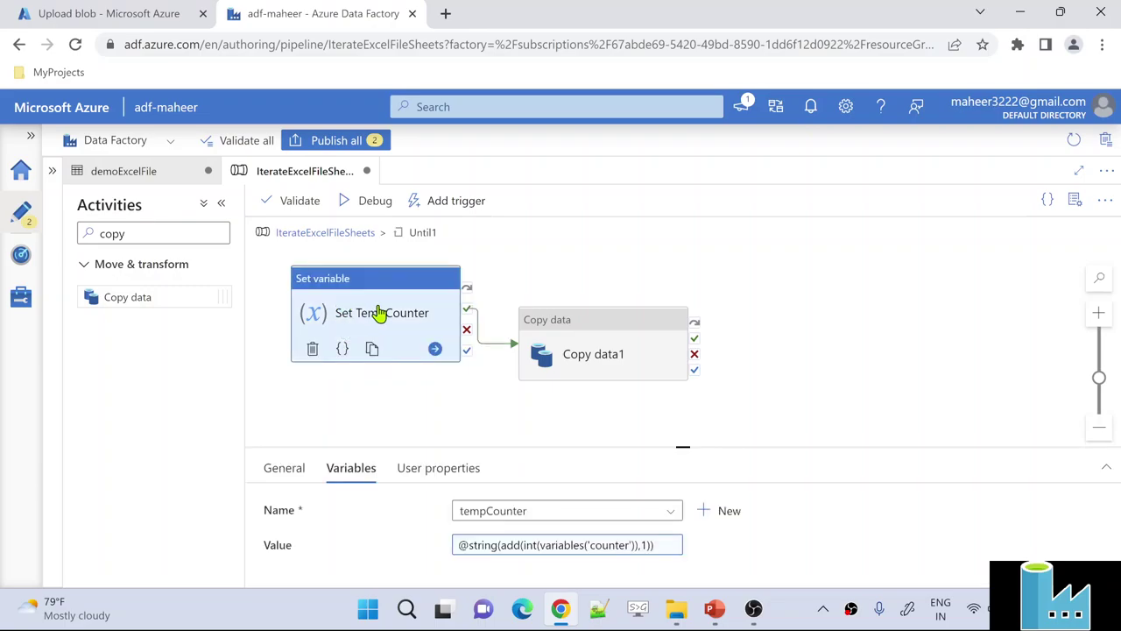
click(593, 353)
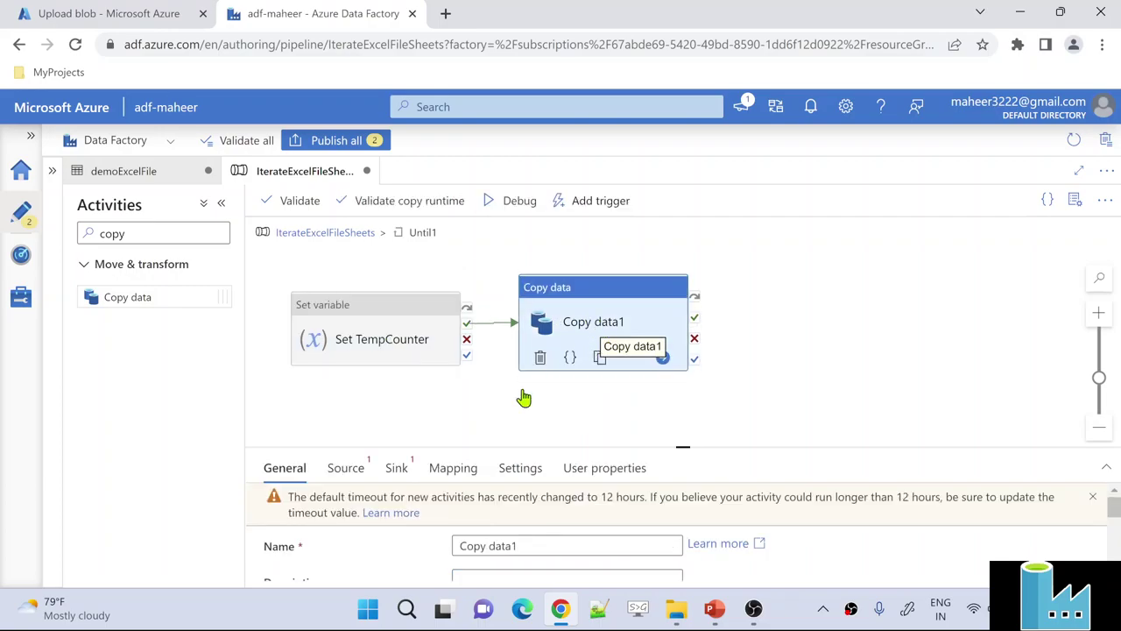
drag(448, 447, 434, 285)
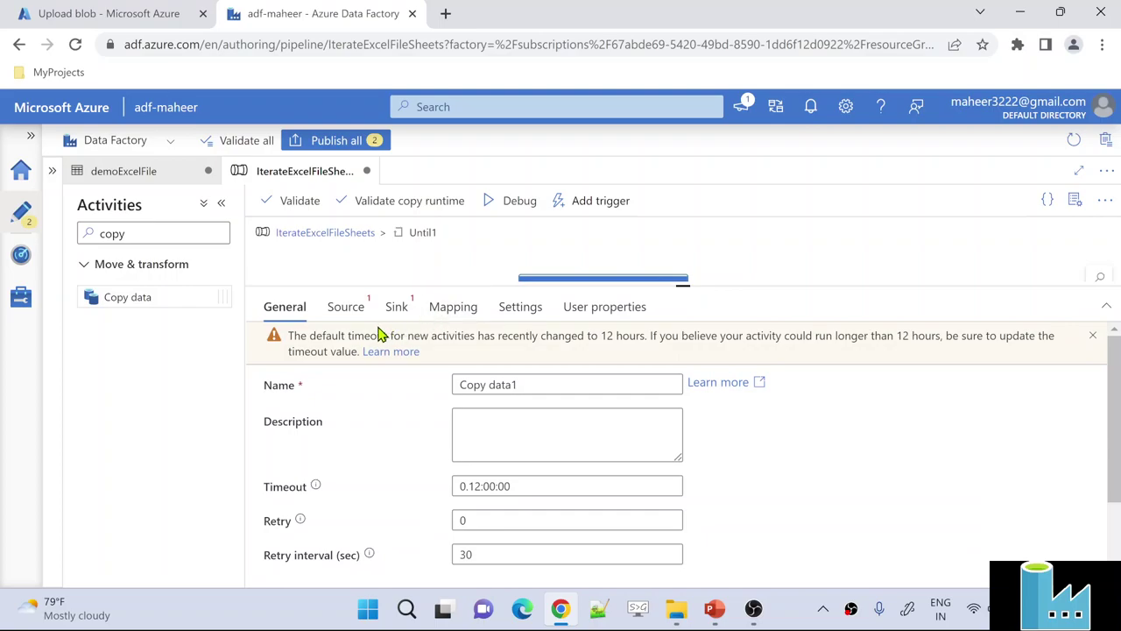
Choose demoExcelFile as Copy data1's source dataset and start dynamic content for sheetIndex.
click(358, 320)
click(543, 355)
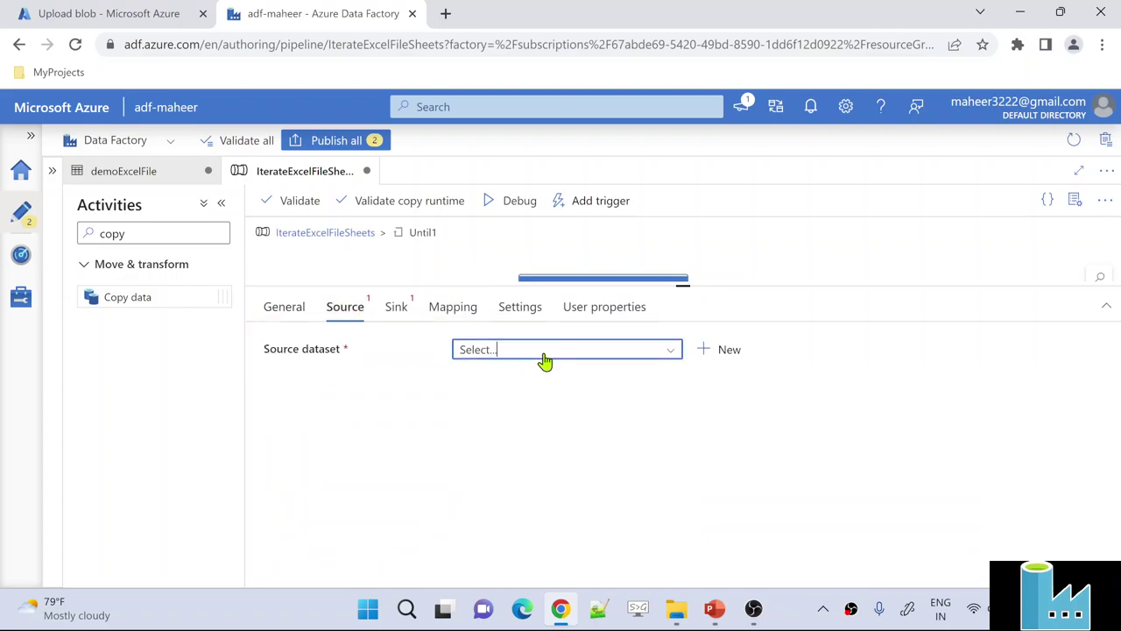
click(540, 462)
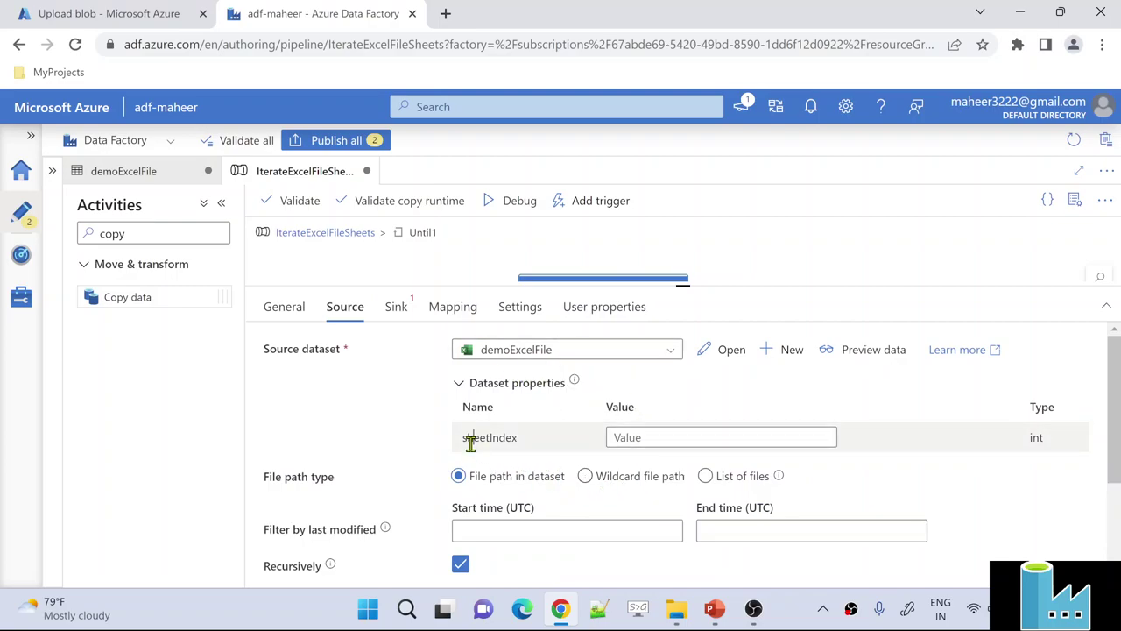
drag(470, 442, 493, 445)
click(657, 437)
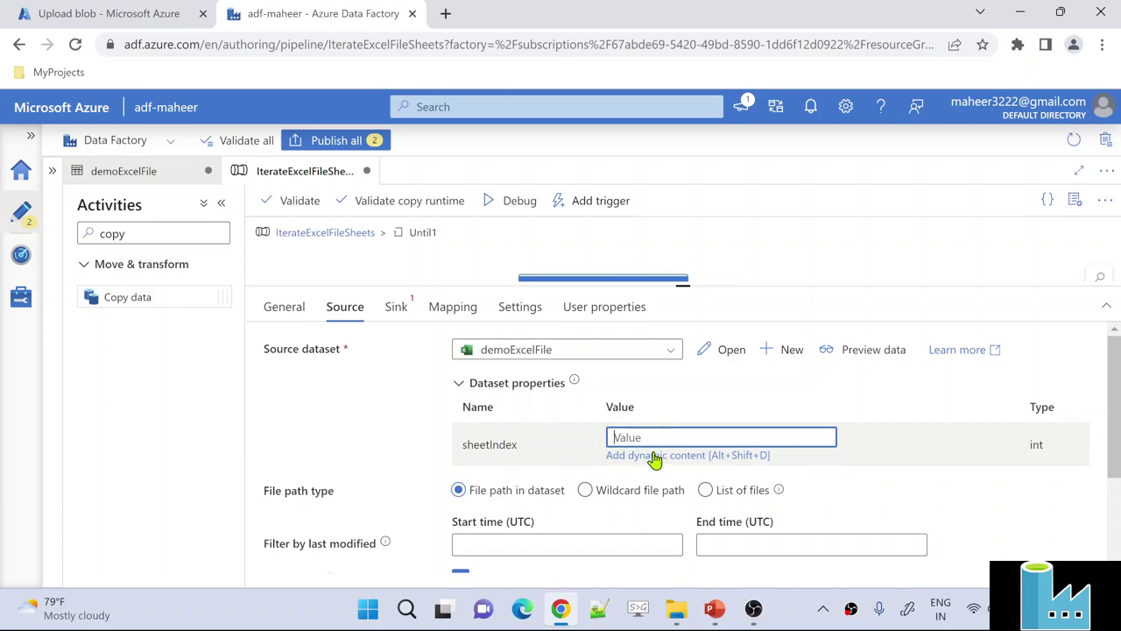
click(653, 454)
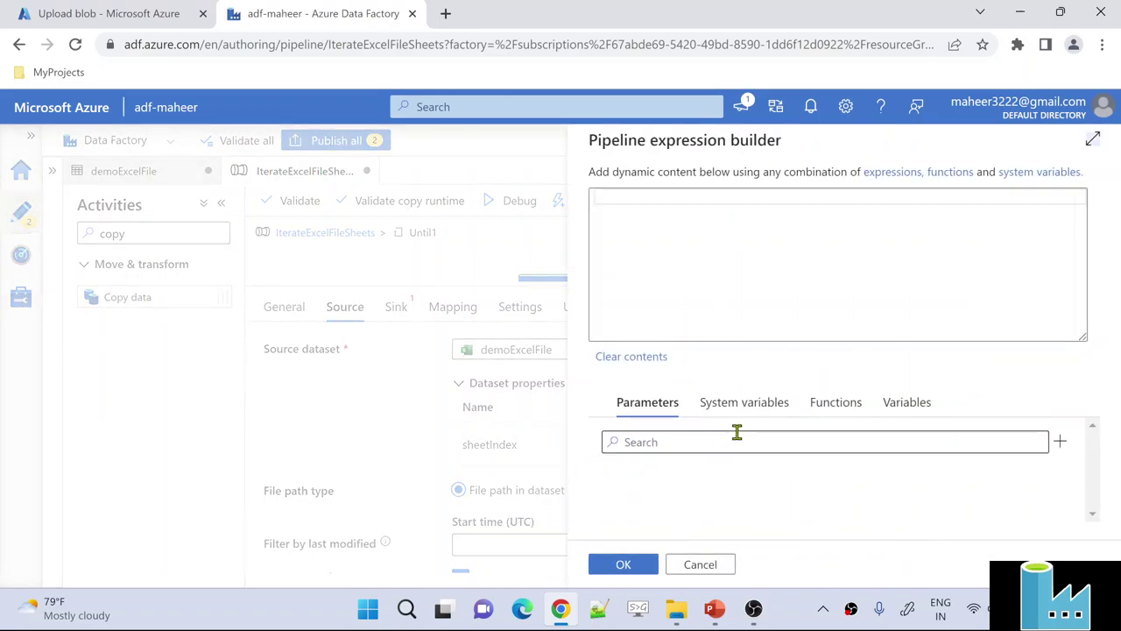
click(902, 408)
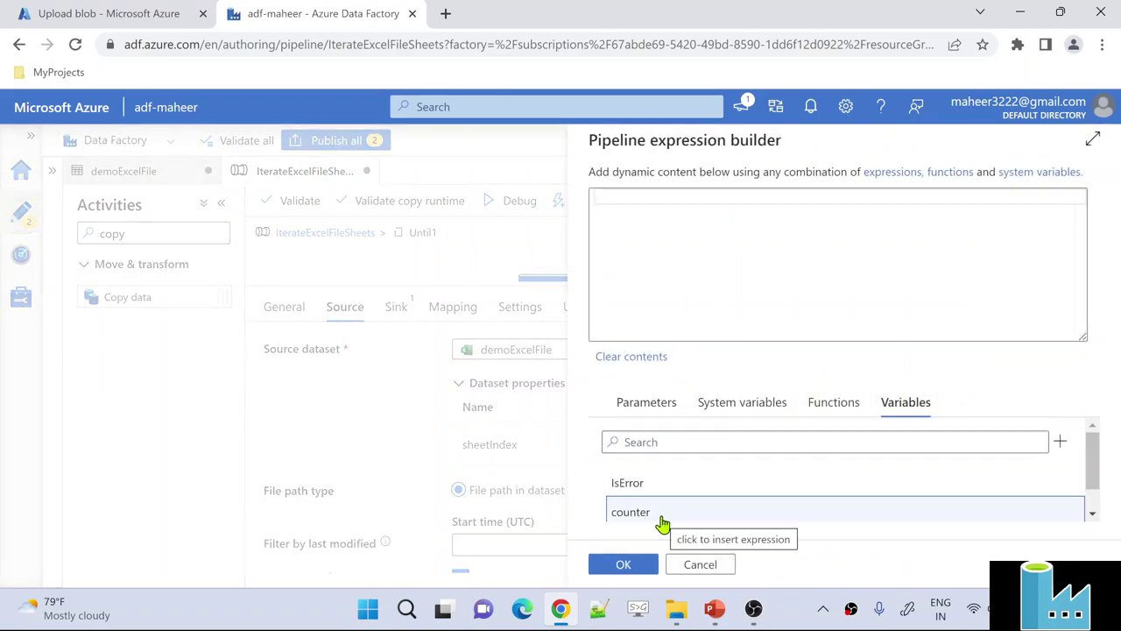
click(663, 522)
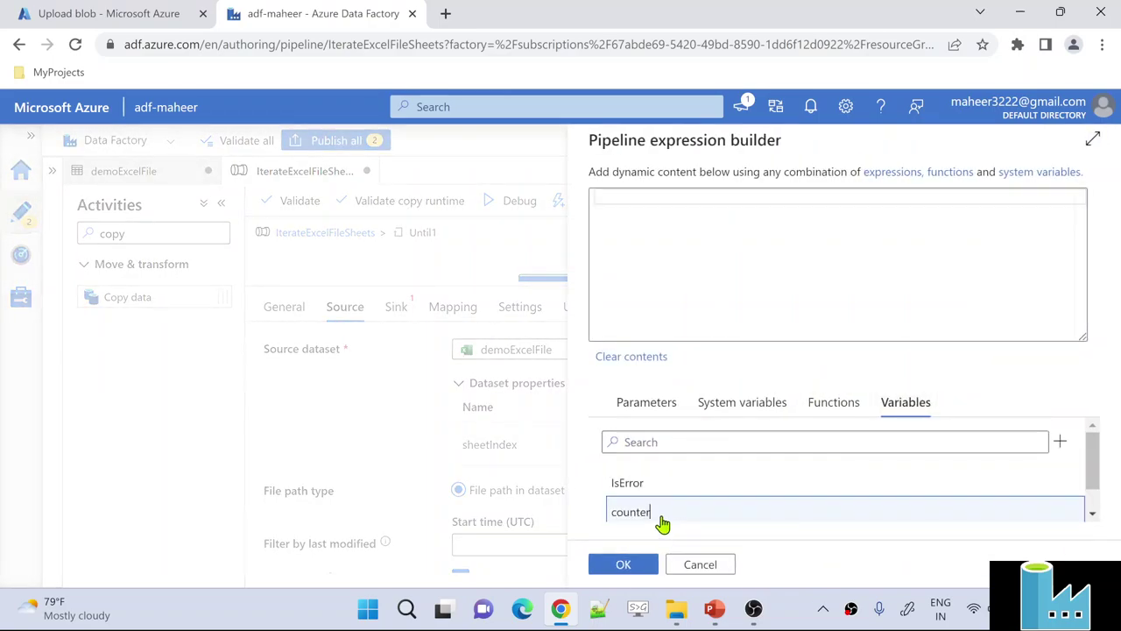
click(599, 199)
text(int)
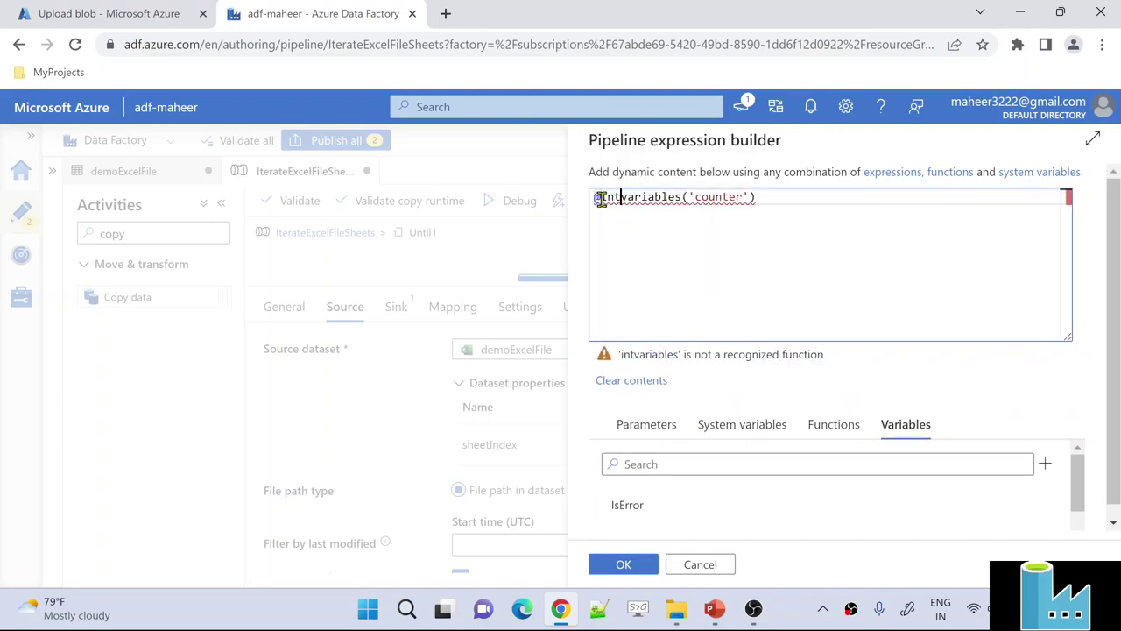
text(()
click(803, 199)
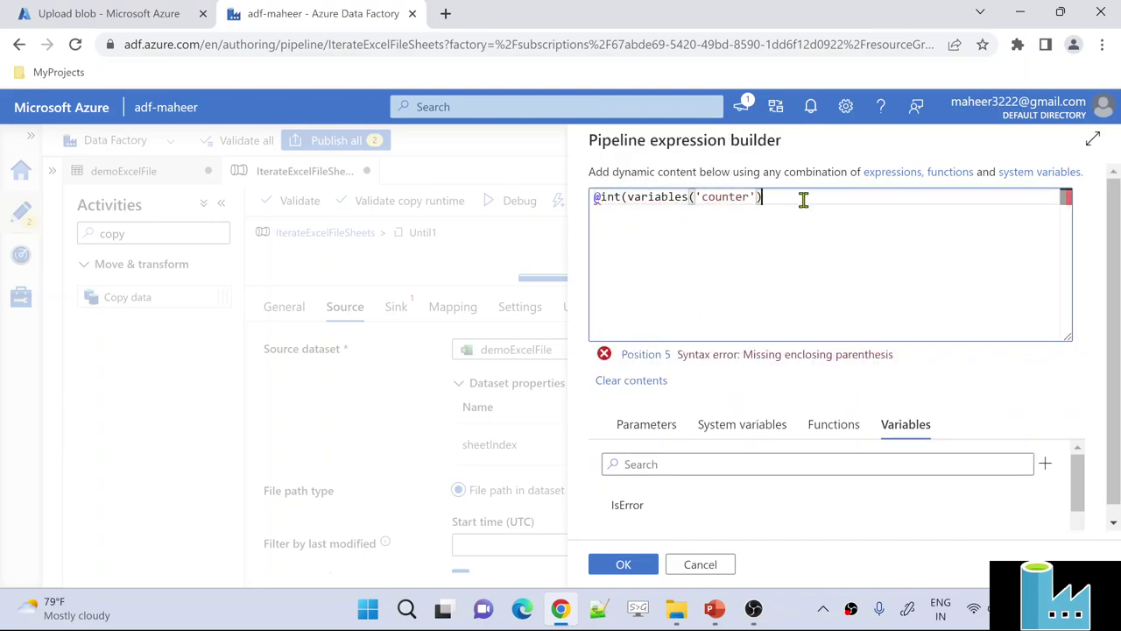
text())
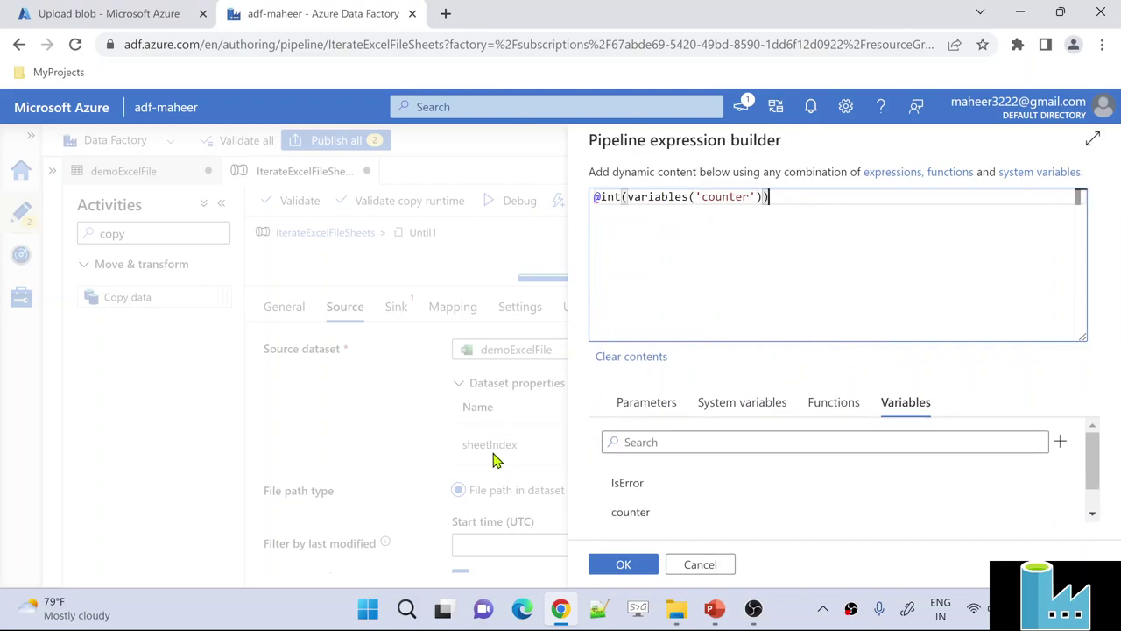
click(625, 570)
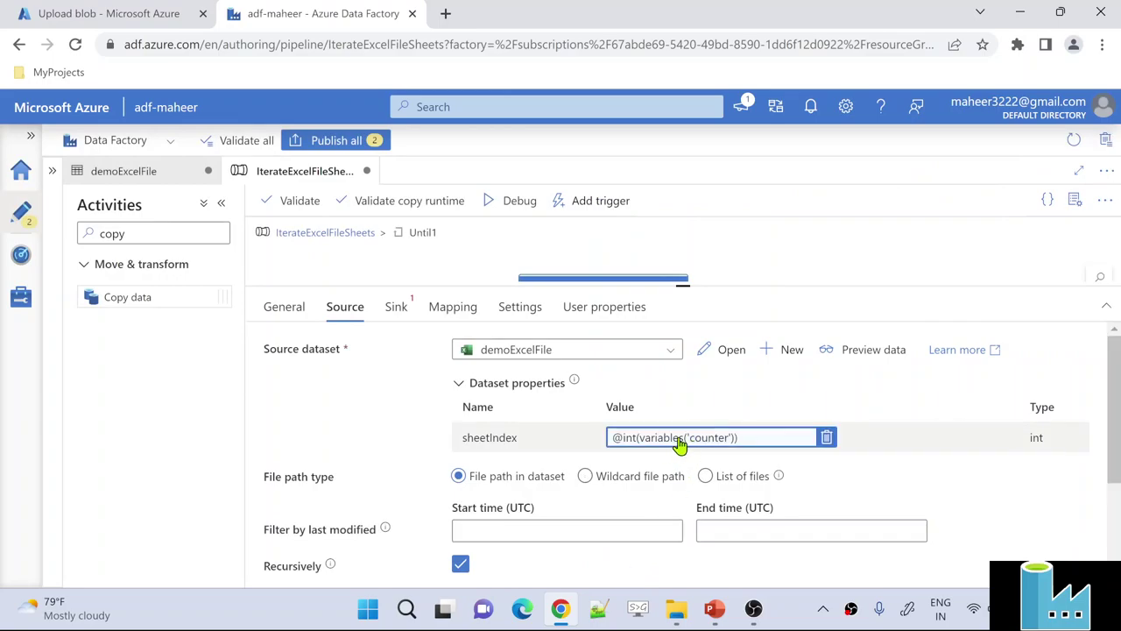
drag(753, 295, 733, 461)
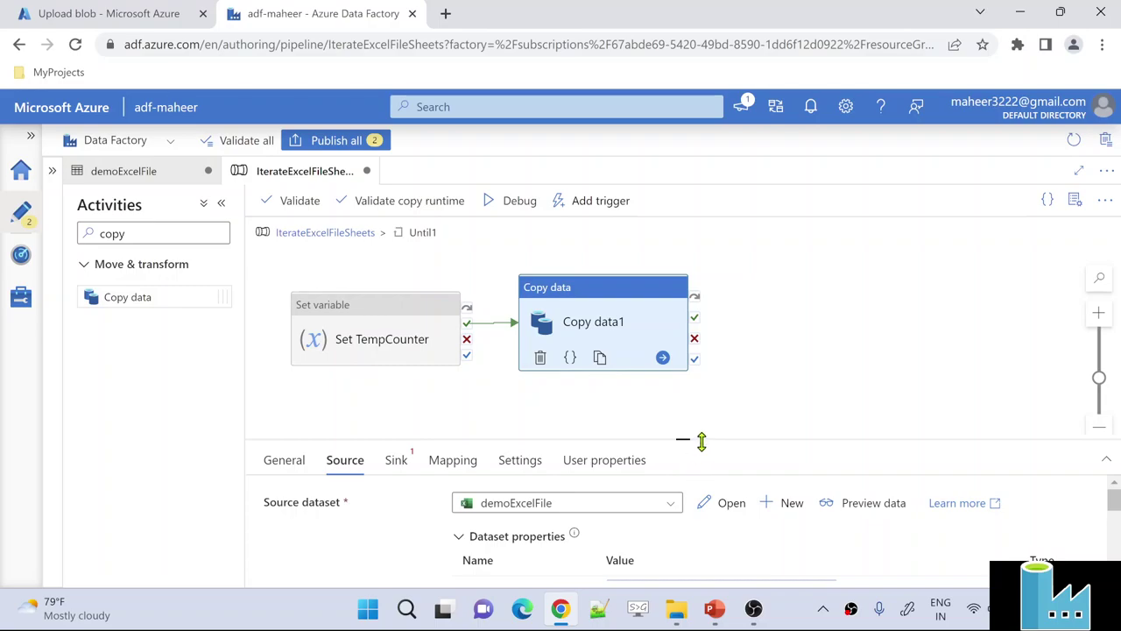
drag(702, 438, 716, 327)
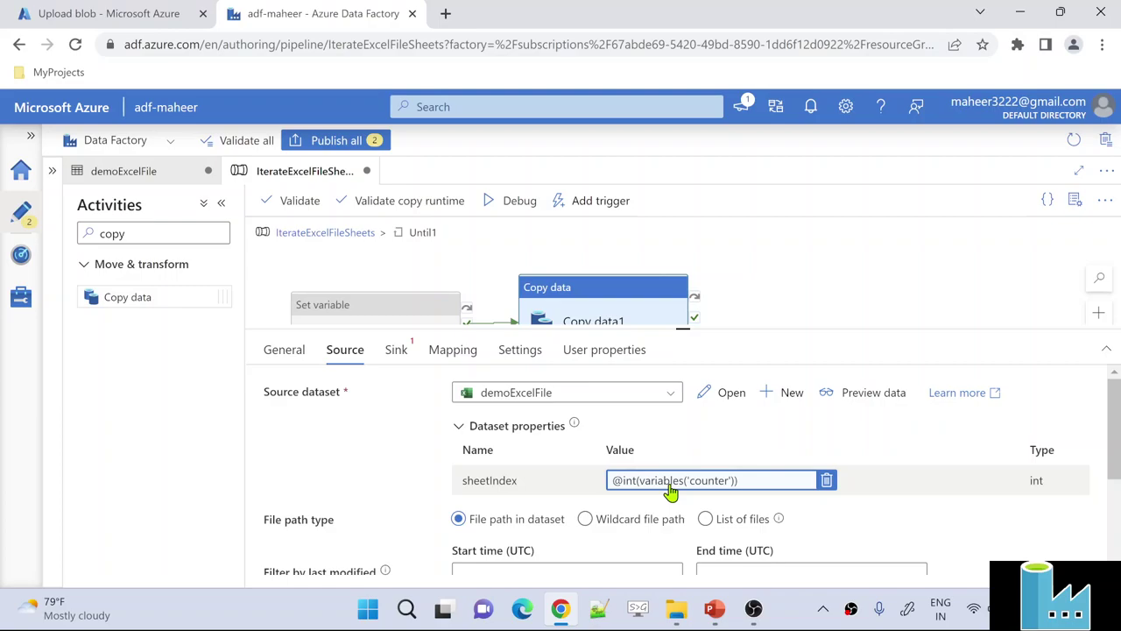
drag(751, 328, 724, 460)
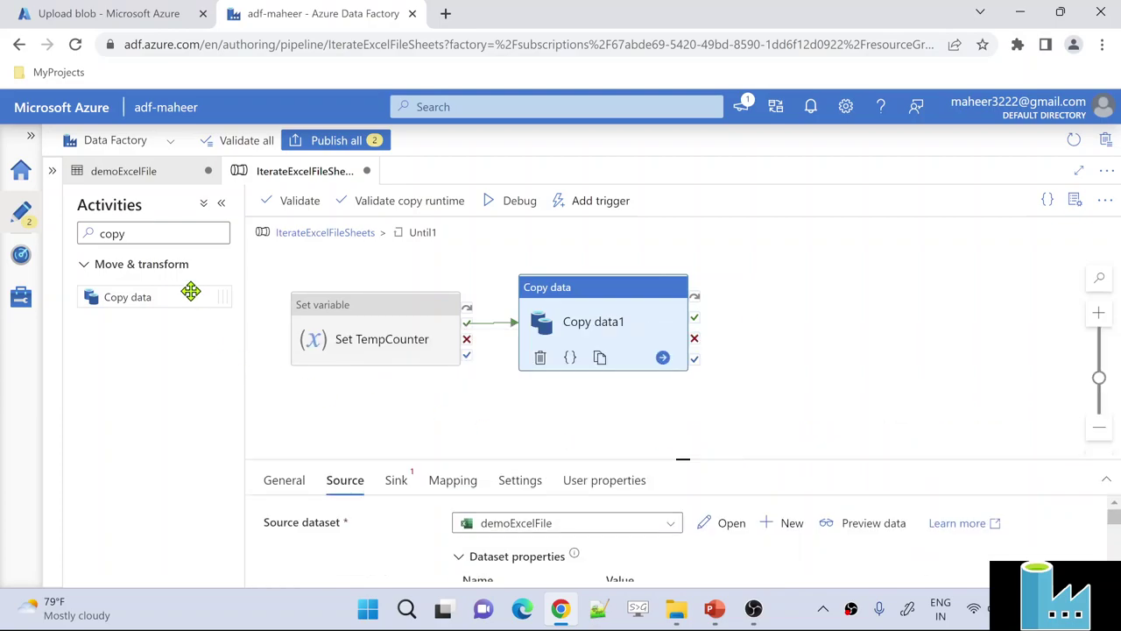
Add a Set variable activity linked to Copy data1's success output and select it.
click(167, 241)
double_click(105, 233)
text(set)
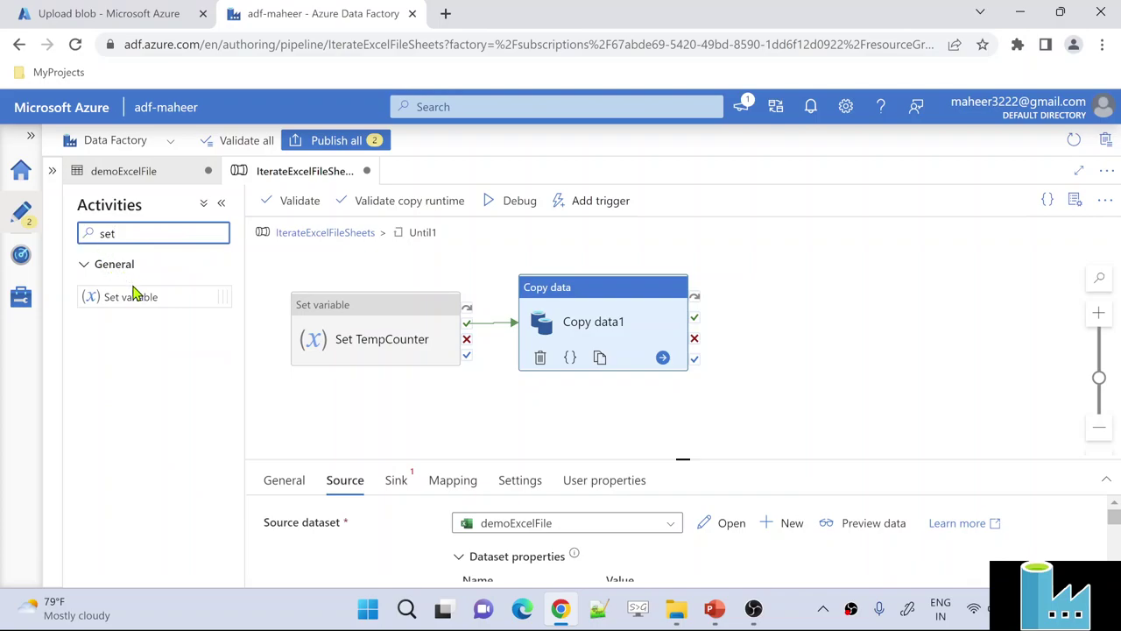
drag(134, 292, 809, 307)
drag(696, 335, 791, 308)
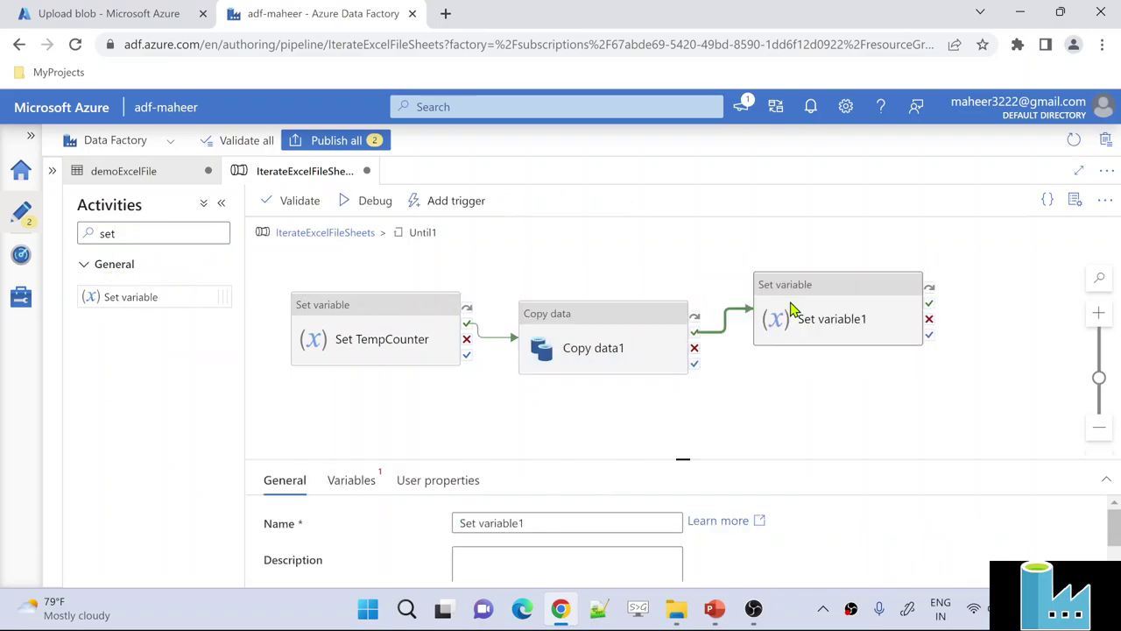
click(791, 309)
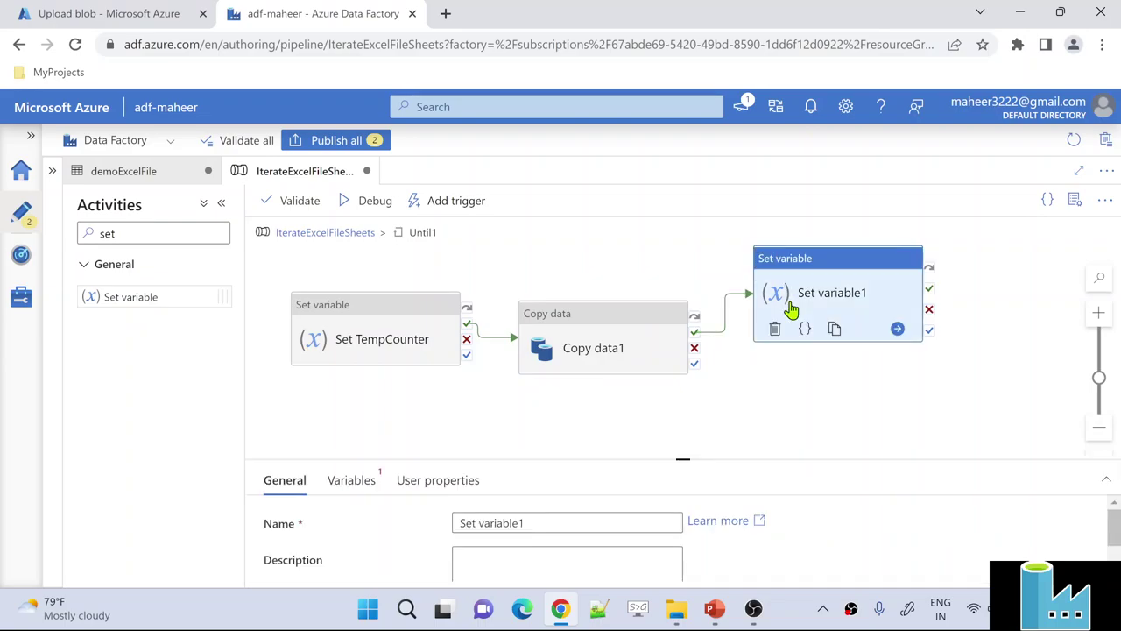
Rename the activity to Set Counter and choose counter as the variable to set.
double_click(499, 523)
text(Counter)
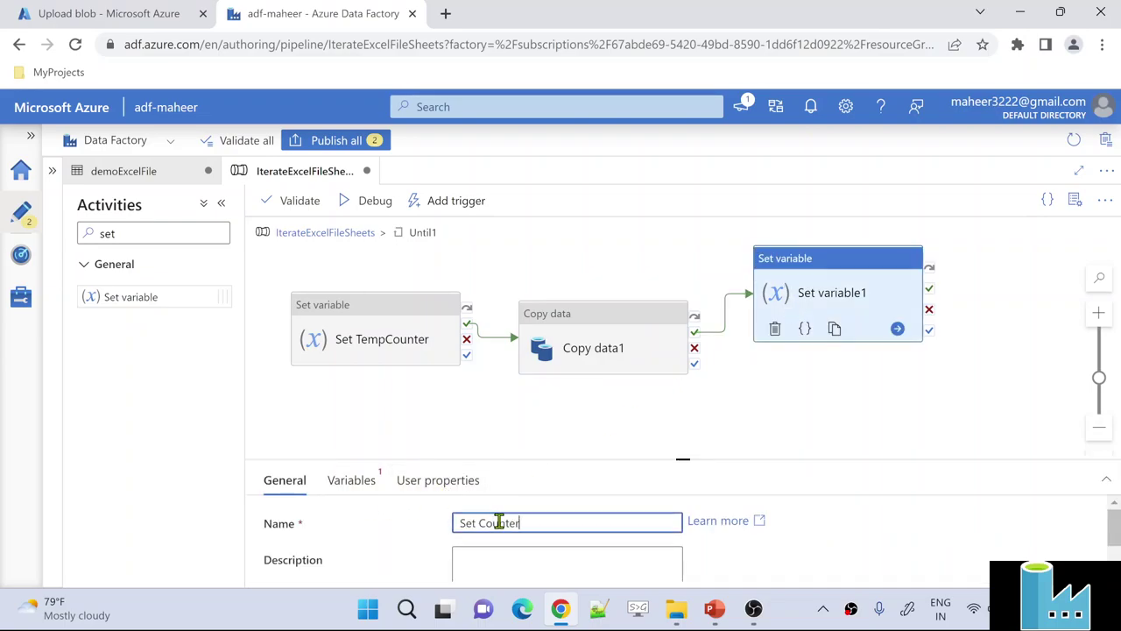
click(349, 490)
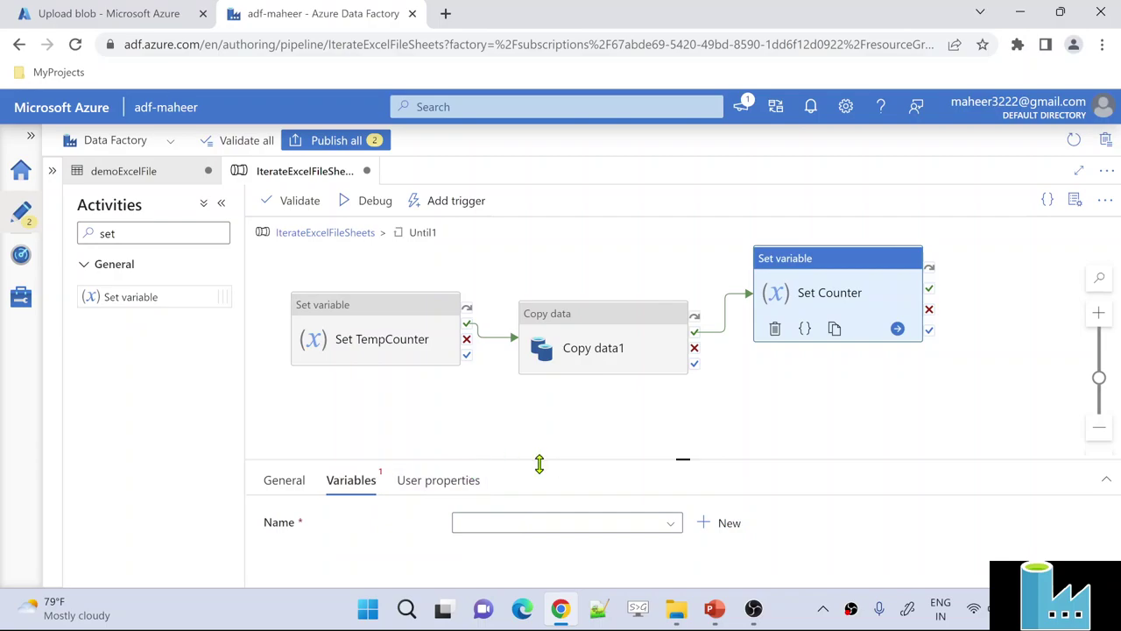
drag(551, 458, 551, 364)
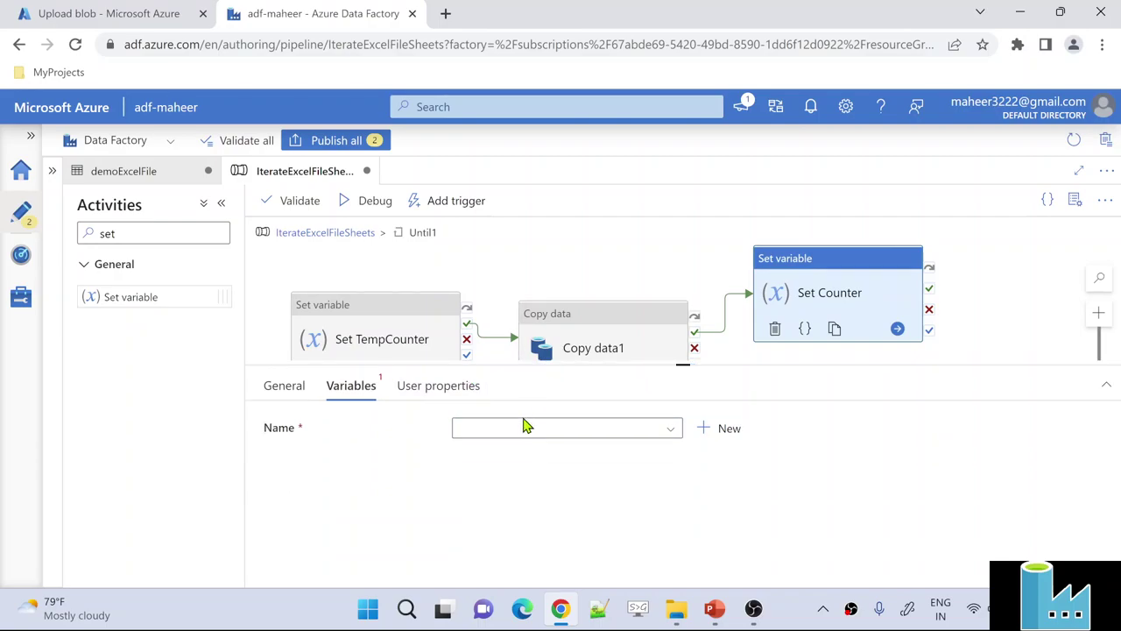
click(525, 426)
click(516, 455)
click(559, 483)
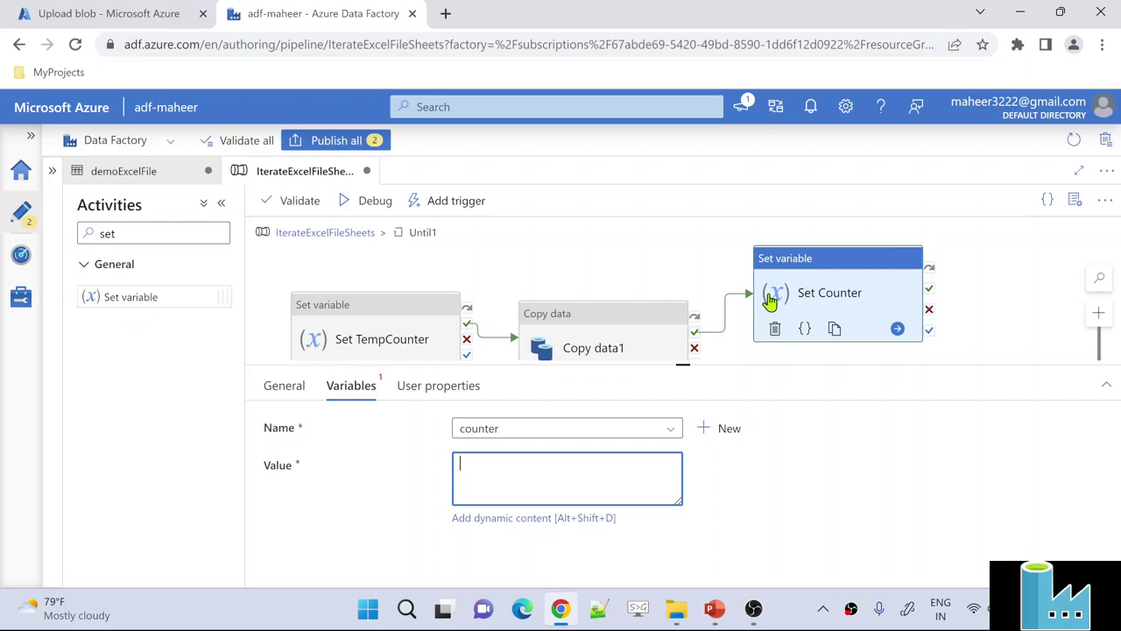
click(522, 519)
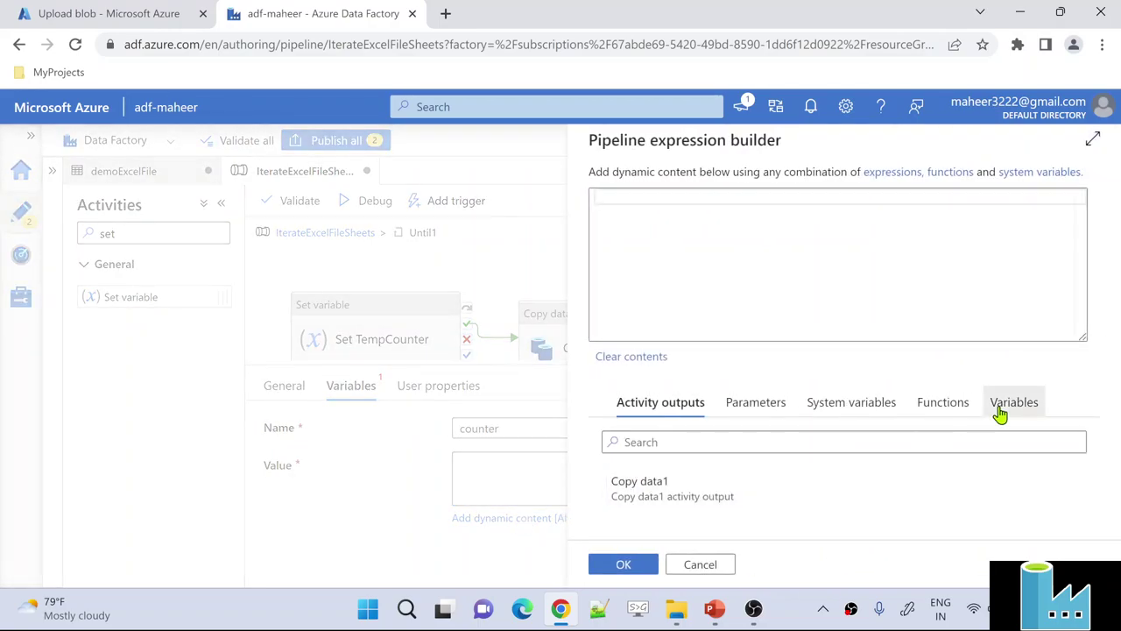
click(990, 418)
scroll(769, 500, down, 2)
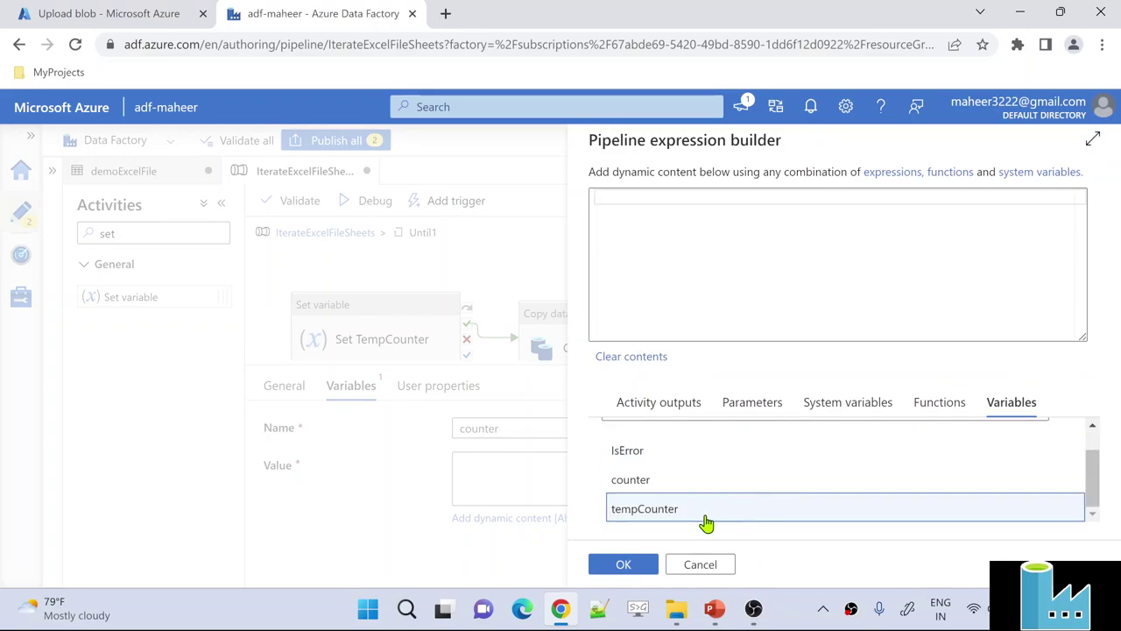
click(706, 522)
click(615, 568)
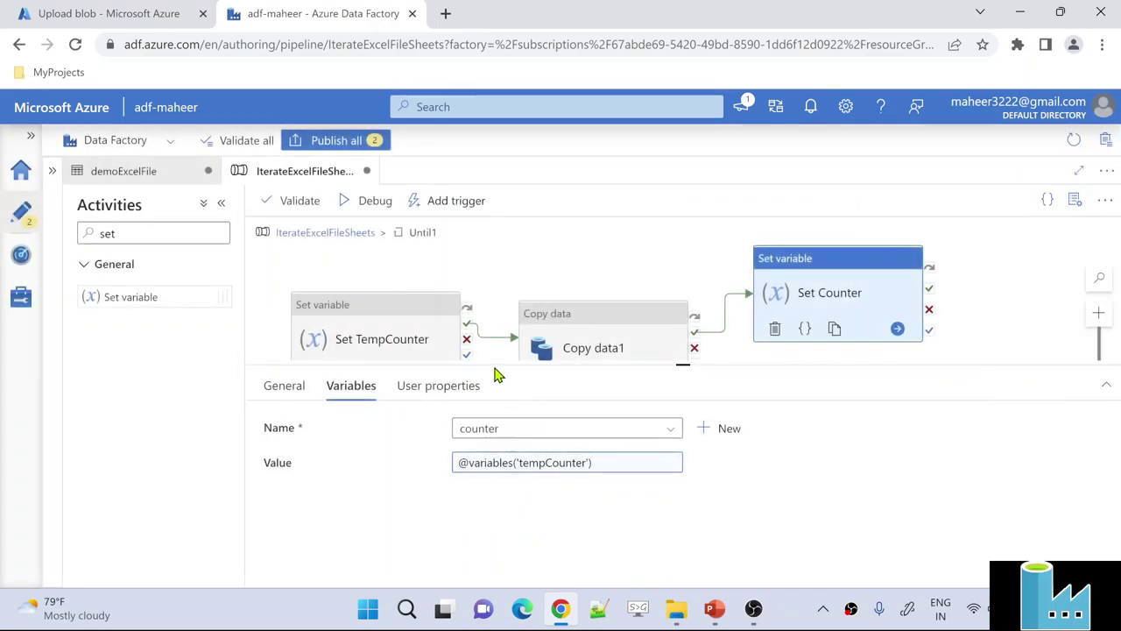
drag(578, 360, 555, 471)
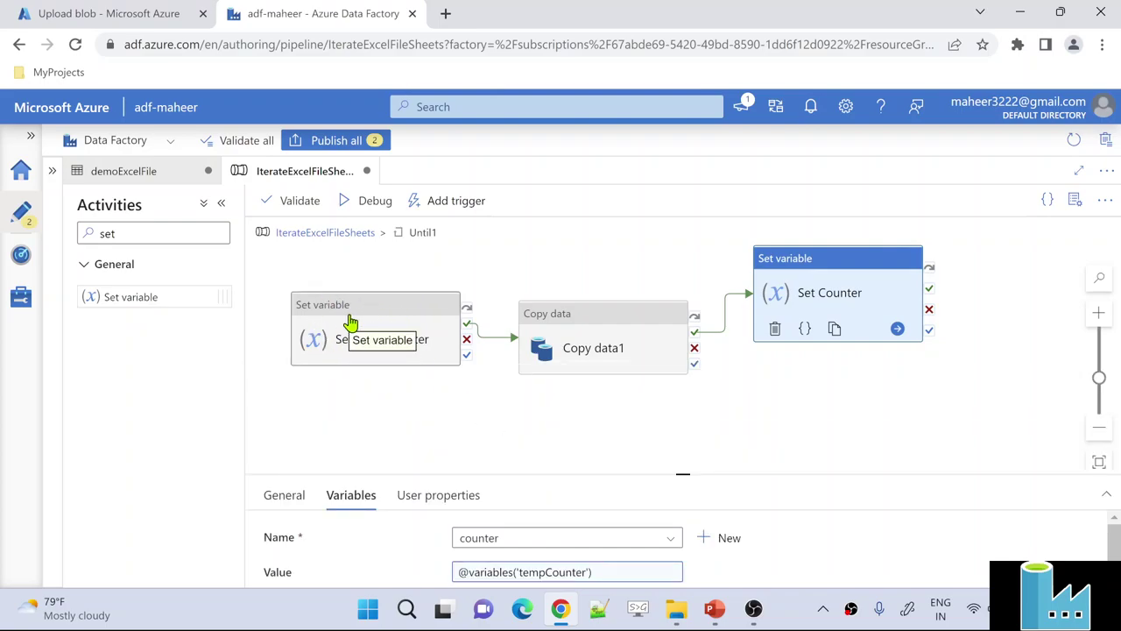
Launch ZoomIt64 from Windows search and accept its options dialog.
key(super)
text(zoom)
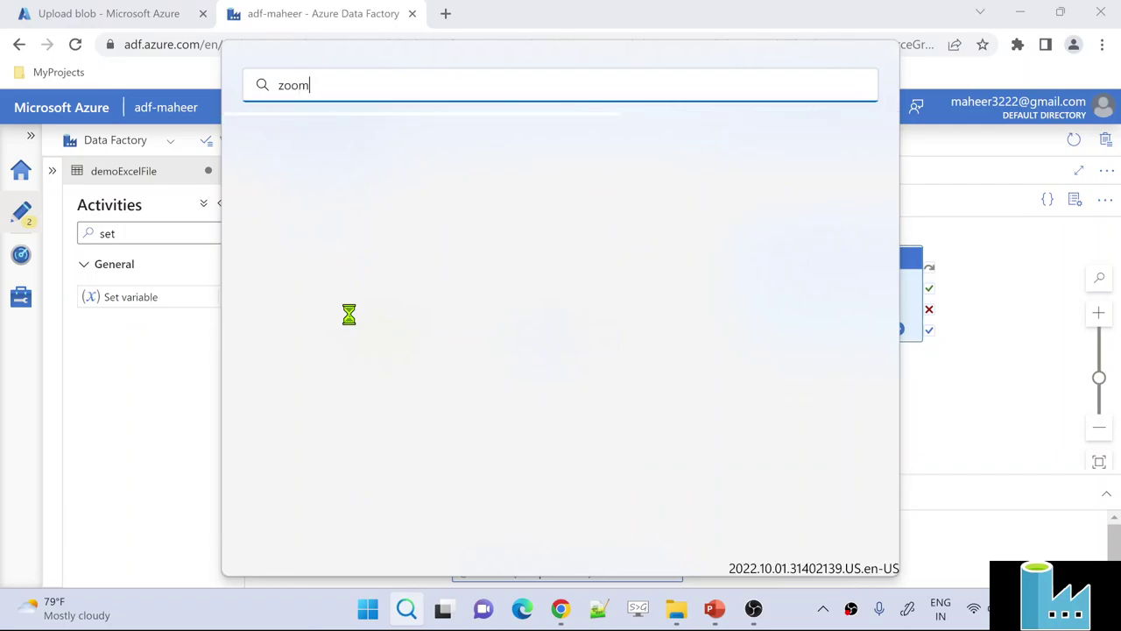
text(it)
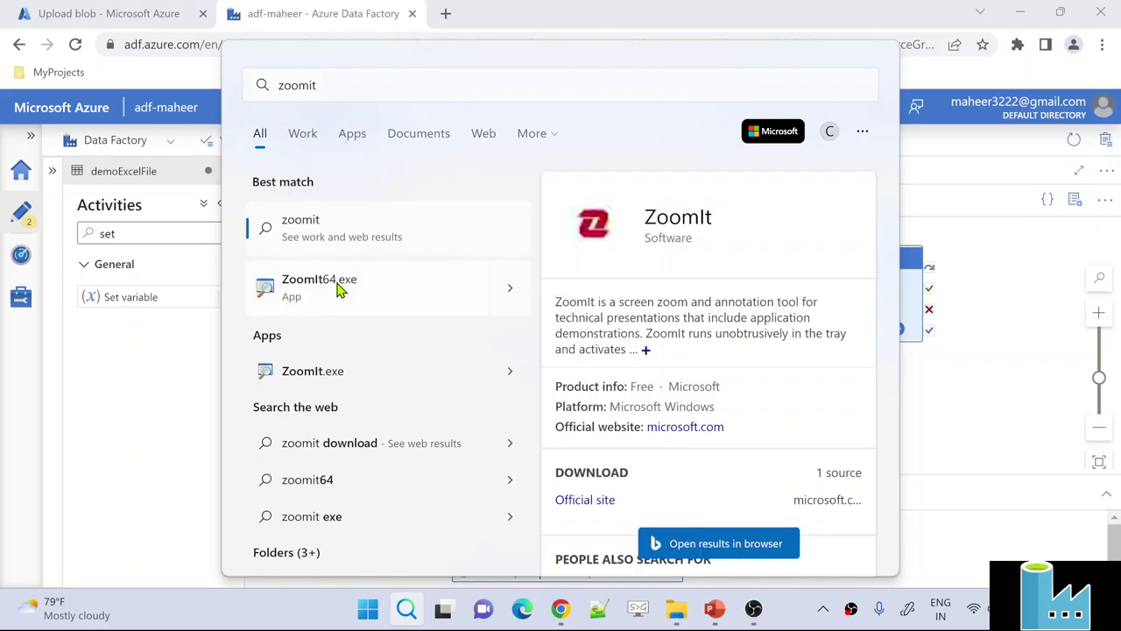
click(338, 293)
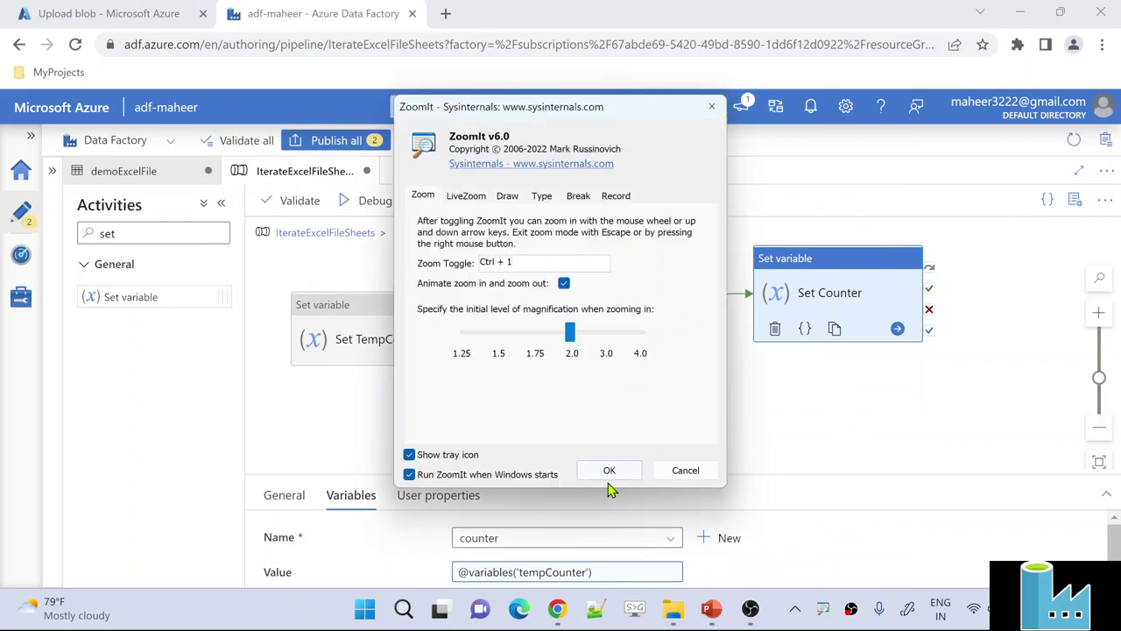
click(606, 473)
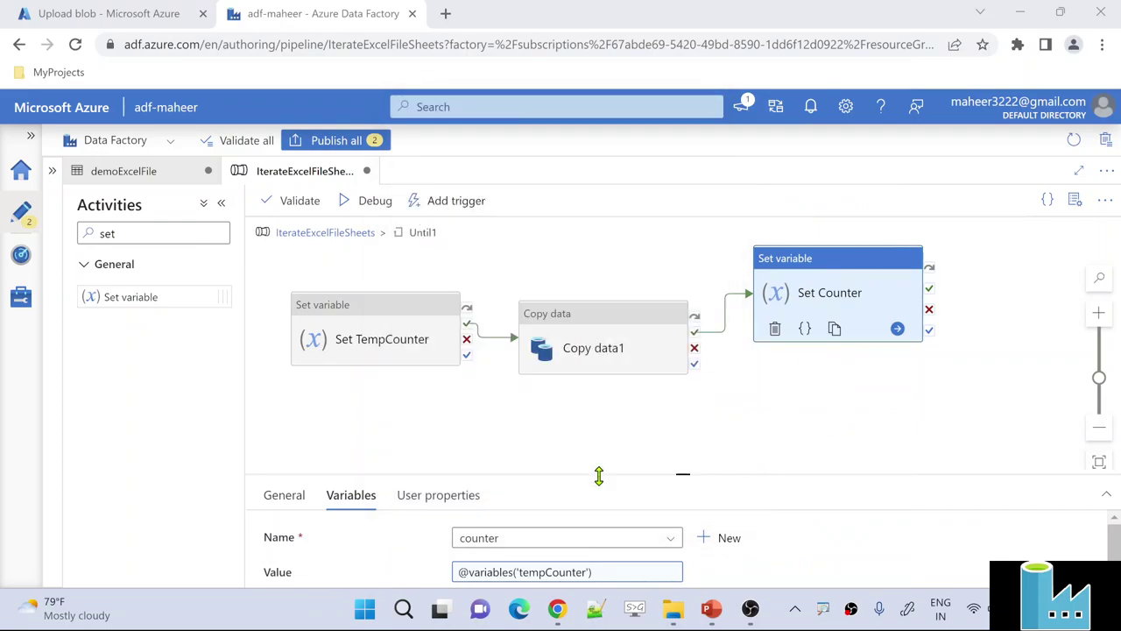
key(ctrl+2)
drag(268, 251, 330, 238)
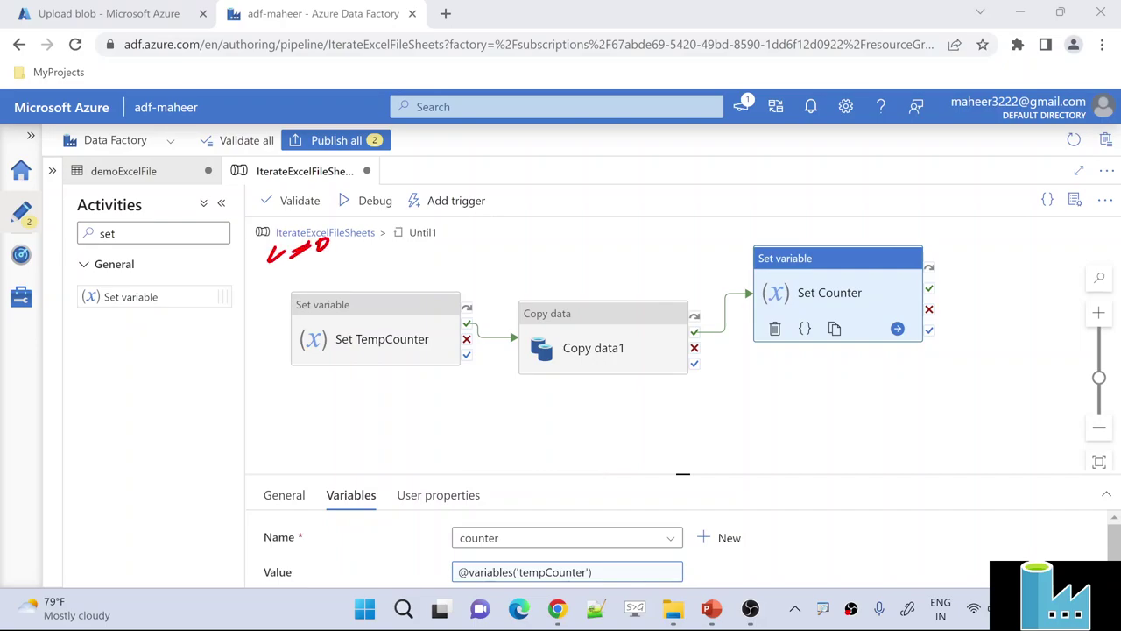
mouse_move(265, 389)
mouse_down()
mouse_move(266, 416)
mouse_move(305, 408)
mouse_up()
mouse_move(299, 397)
mouse_down()
mouse_move(310, 405)
mouse_move(304, 417)
mouse_up()
drag(387, 406, 406, 404)
drag(418, 389, 422, 405)
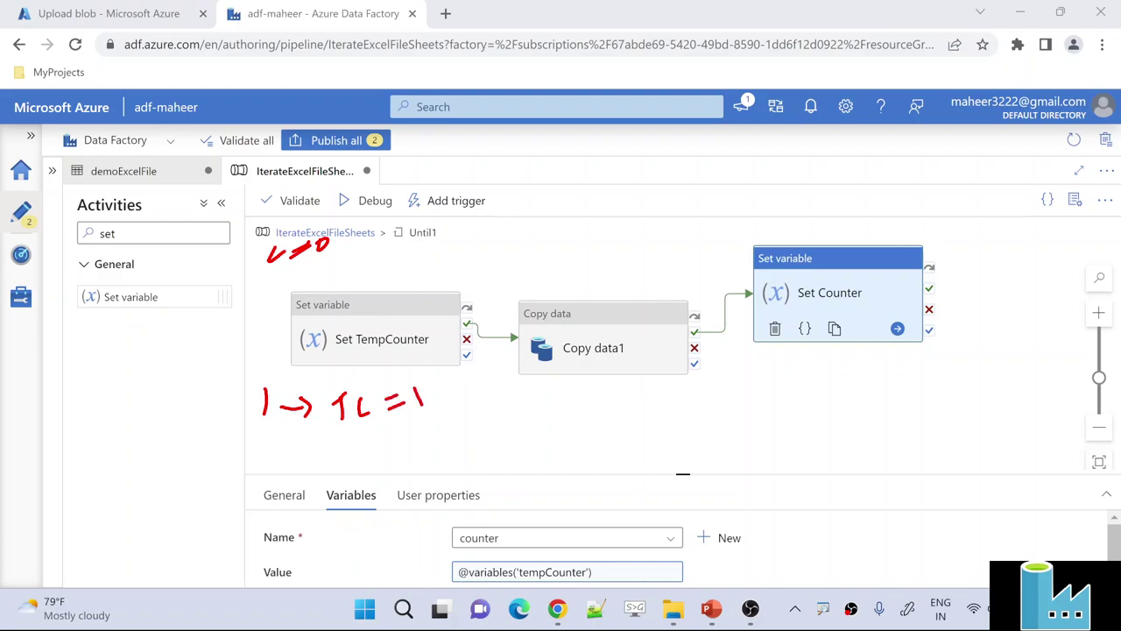
drag(337, 256, 327, 262)
mouse_move(582, 391)
mouse_down()
mouse_move(570, 407)
mouse_move(627, 383)
mouse_move(557, 388)
mouse_move(644, 388)
mouse_move(611, 377)
mouse_up()
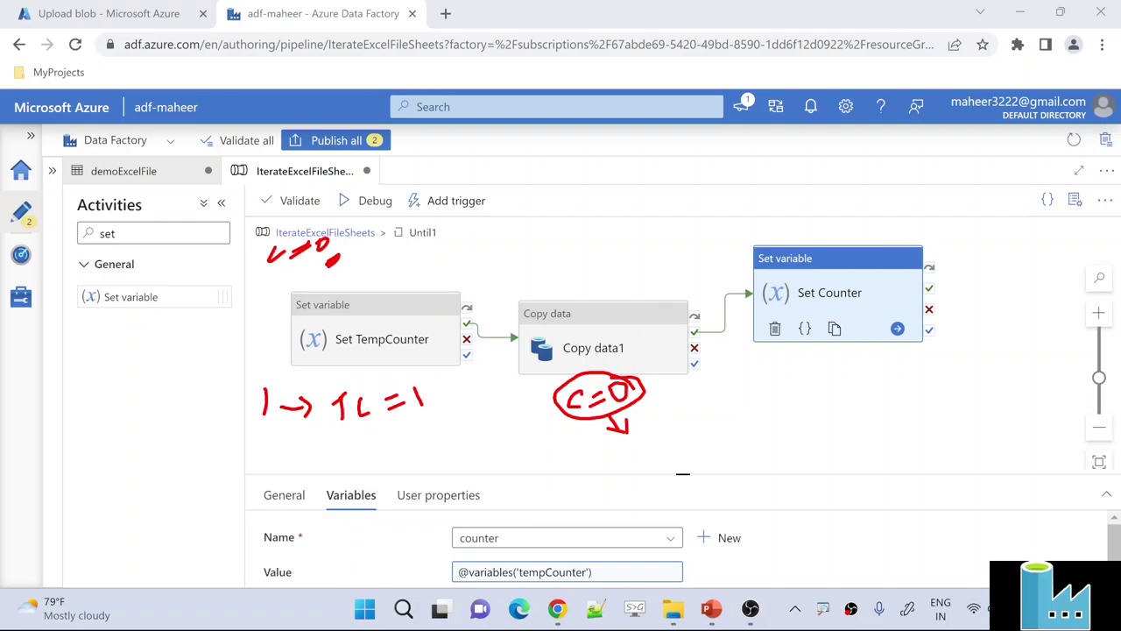
drag(825, 374, 829, 390)
mouse_move(889, 366)
mouse_down()
mouse_move(888, 386)
mouse_move(901, 374)
mouse_move(921, 385)
mouse_move(883, 418)
mouse_up()
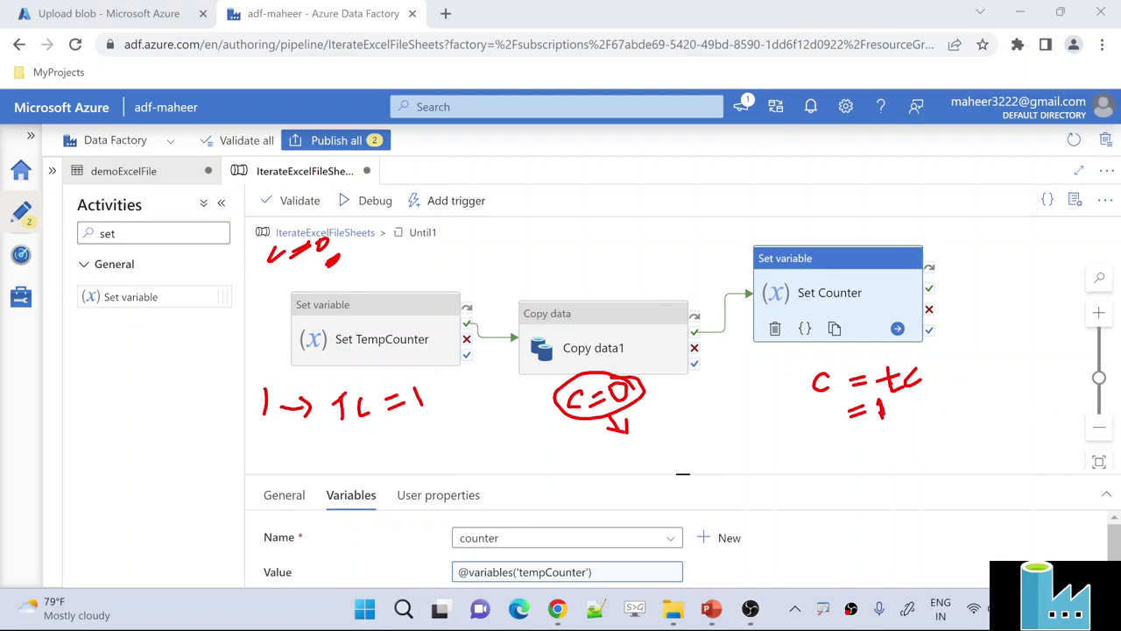
mouse_move(267, 445)
mouse_down()
mouse_move(287, 467)
mouse_move(325, 451)
mouse_move(320, 460)
mouse_move(351, 462)
mouse_move(349, 437)
mouse_up()
mouse_move(375, 437)
mouse_down()
mouse_move(373, 454)
mouse_move(454, 446)
mouse_up()
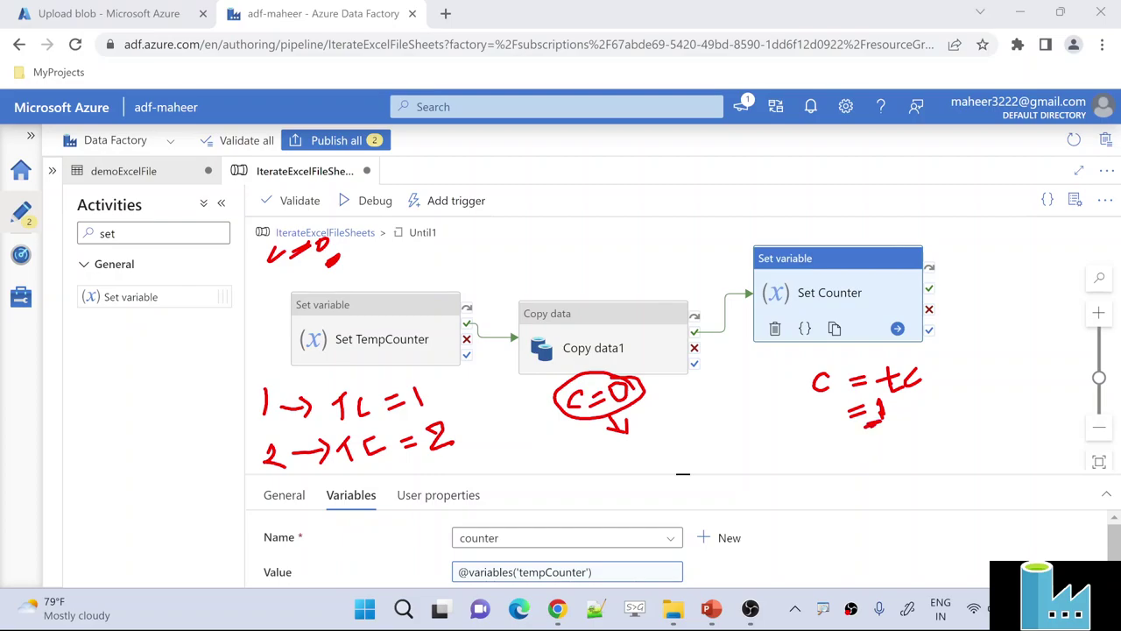
drag(439, 460, 454, 452)
mouse_move(604, 450)
mouse_down()
mouse_move(602, 463)
mouse_move(634, 450)
mouse_up()
drag(648, 435, 662, 462)
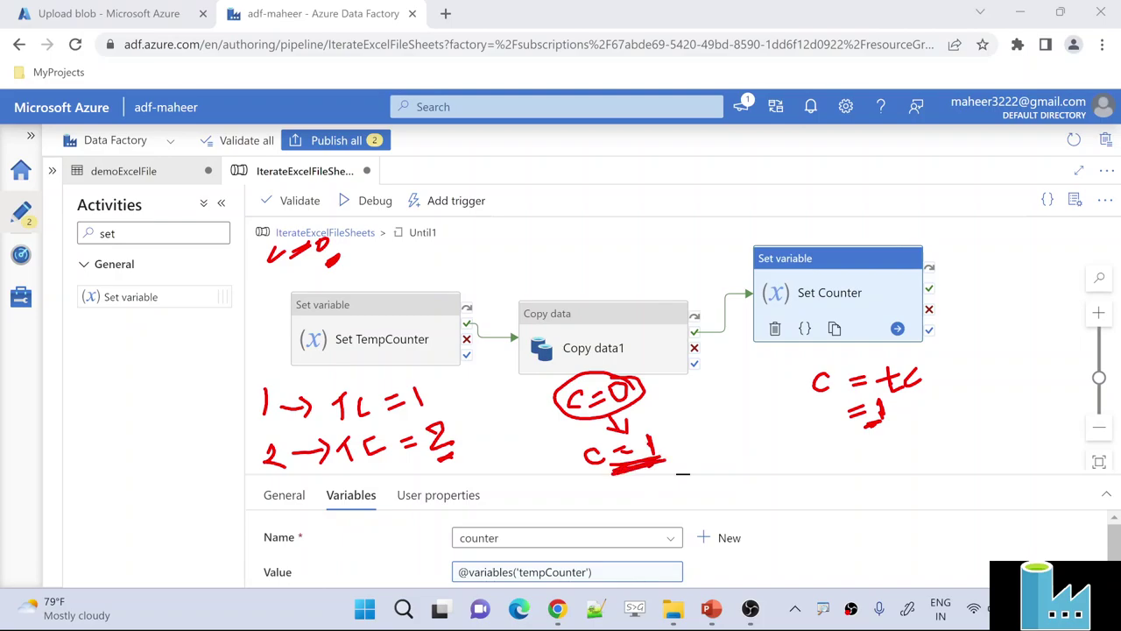
mouse_move(674, 429)
mouse_down()
mouse_move(567, 454)
mouse_move(686, 438)
mouse_up()
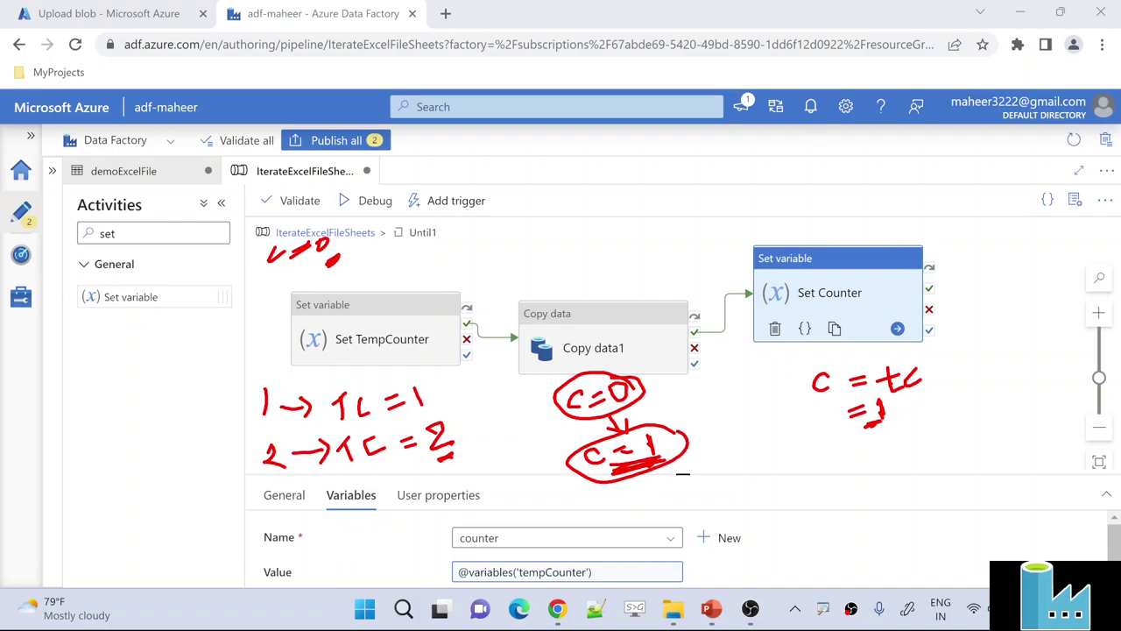
mouse_move(838, 446)
mouse_down()
mouse_move(843, 458)
mouse_move(883, 453)
mouse_move(878, 474)
mouse_up()
drag(902, 457, 925, 471)
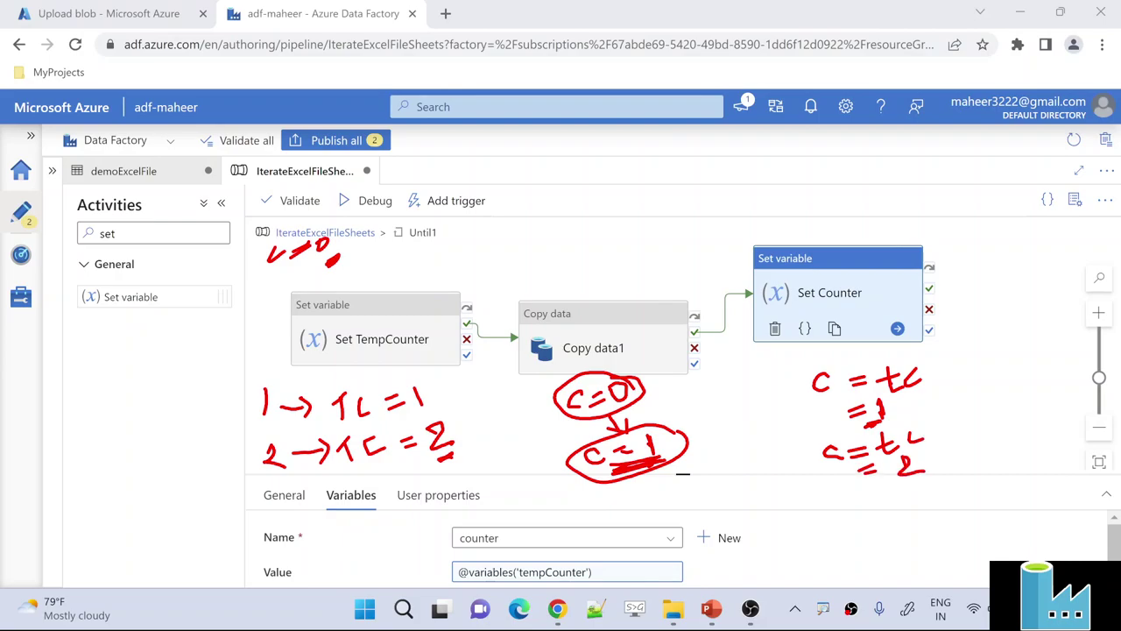
mouse_move(506, 488)
mouse_down()
mouse_move(519, 508)
mouse_move(575, 499)
mouse_move(569, 508)
mouse_up()
mouse_move(389, 480)
mouse_down()
mouse_move(414, 470)
mouse_move(433, 484)
mouse_move(463, 466)
mouse_up()
drag(454, 480, 491, 478)
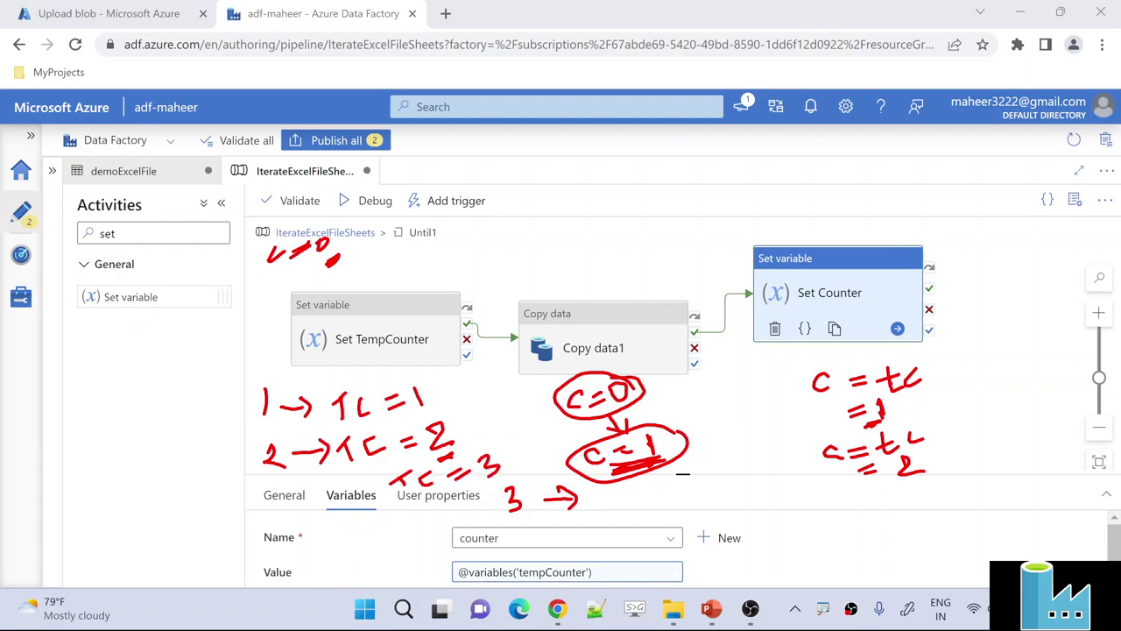
mouse_move(650, 490)
mouse_down()
mouse_move(660, 502)
mouse_move(706, 484)
mouse_move(668, 465)
mouse_move(719, 510)
mouse_move(692, 455)
mouse_up()
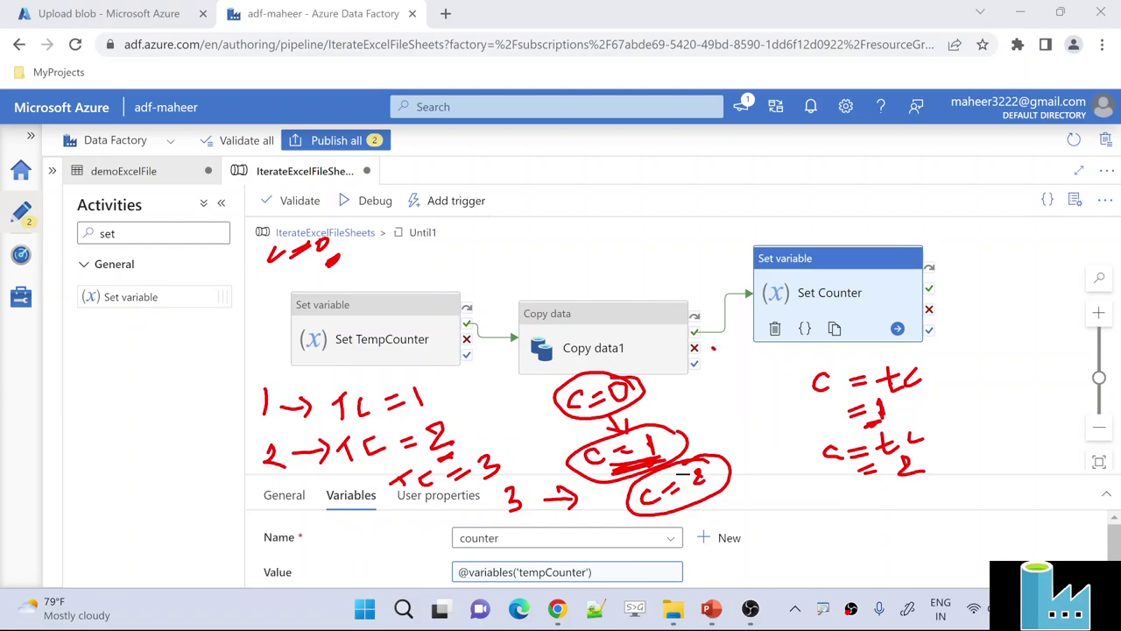
click(723, 391)
drag(700, 354, 754, 422)
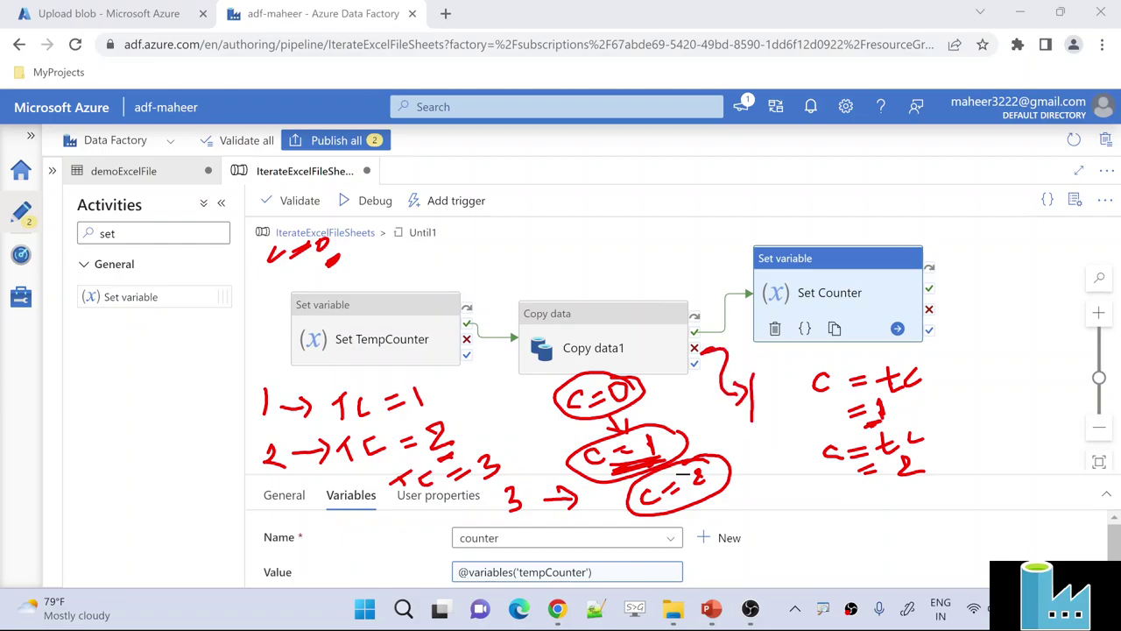
mouse_move(753, 375)
mouse_down()
mouse_move(793, 373)
mouse_move(766, 412)
mouse_move(771, 444)
mouse_move(819, 404)
mouse_up()
drag(771, 454, 813, 434)
mouse_move(768, 479)
mouse_down()
mouse_move(758, 501)
mouse_move(771, 468)
mouse_move(780, 491)
mouse_up()
mouse_move(776, 468)
mouse_down()
mouse_move(780, 494)
mouse_move(809, 457)
mouse_up()
mouse_move(793, 402)
mouse_down()
mouse_move(755, 447)
mouse_move(773, 412)
mouse_up()
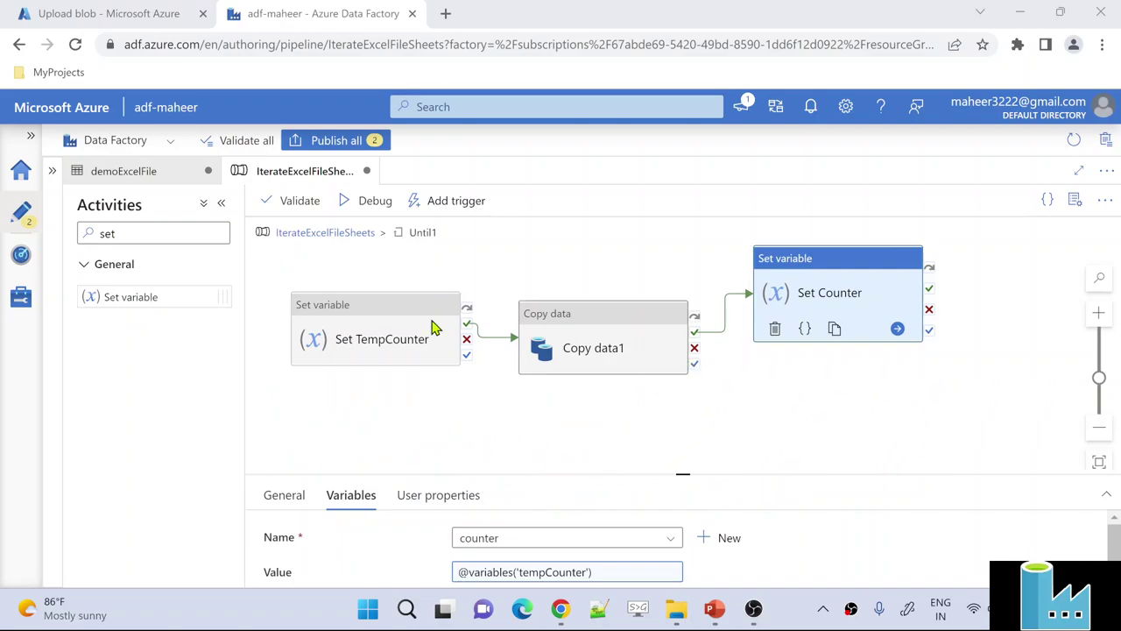
Add a Set variable activity connected to Copy data1's failure output.
click(140, 235)
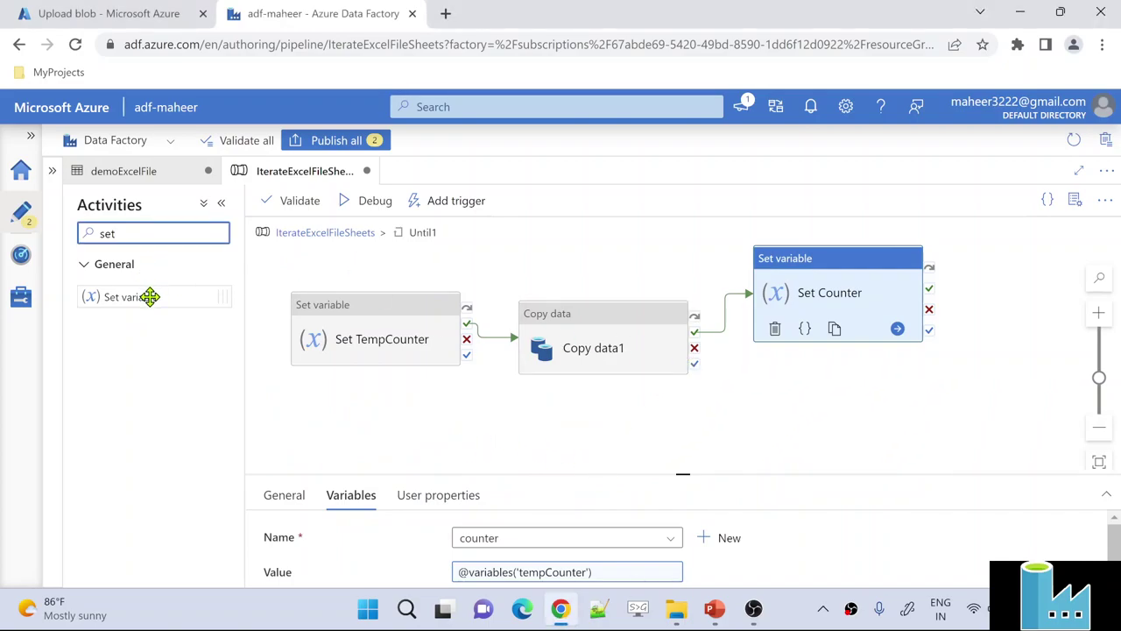
drag(149, 297, 864, 412)
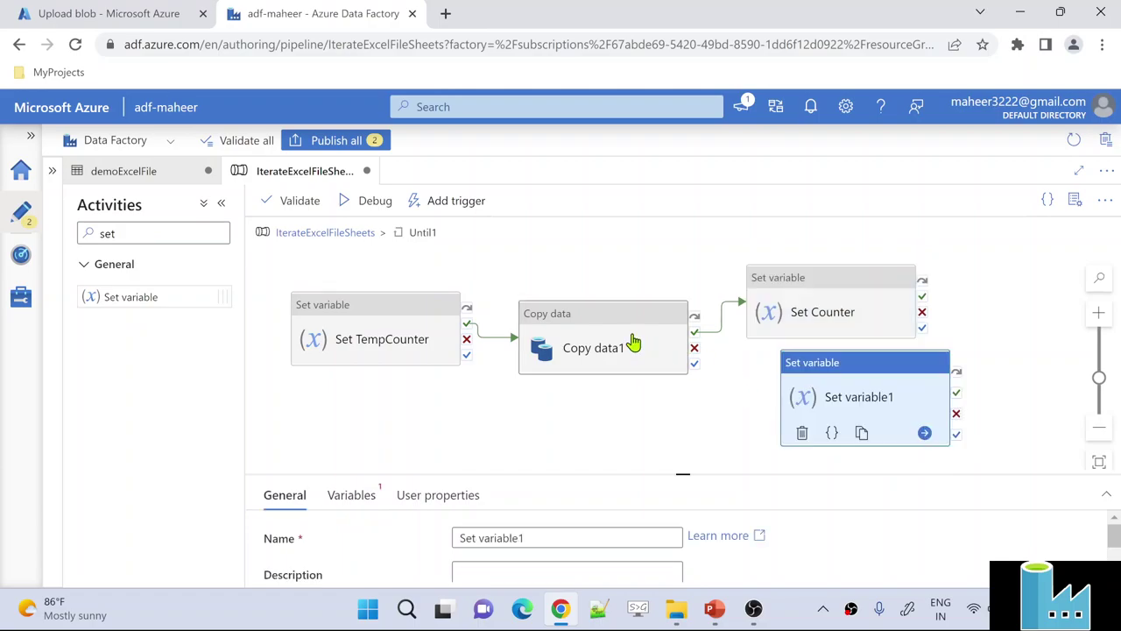
click(633, 342)
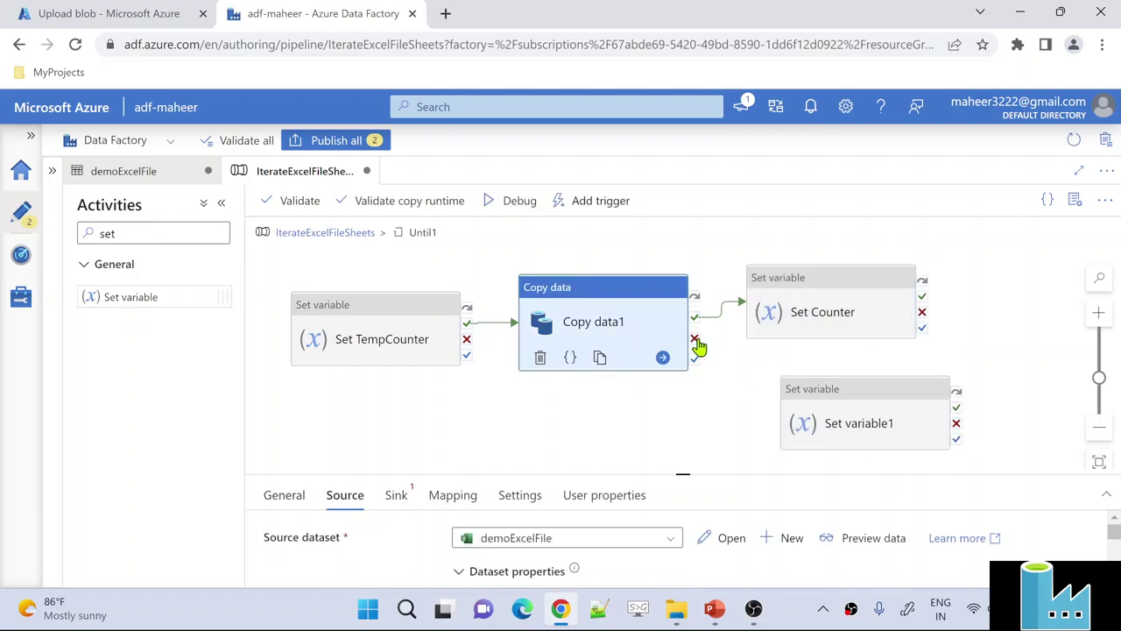
drag(697, 341, 791, 426)
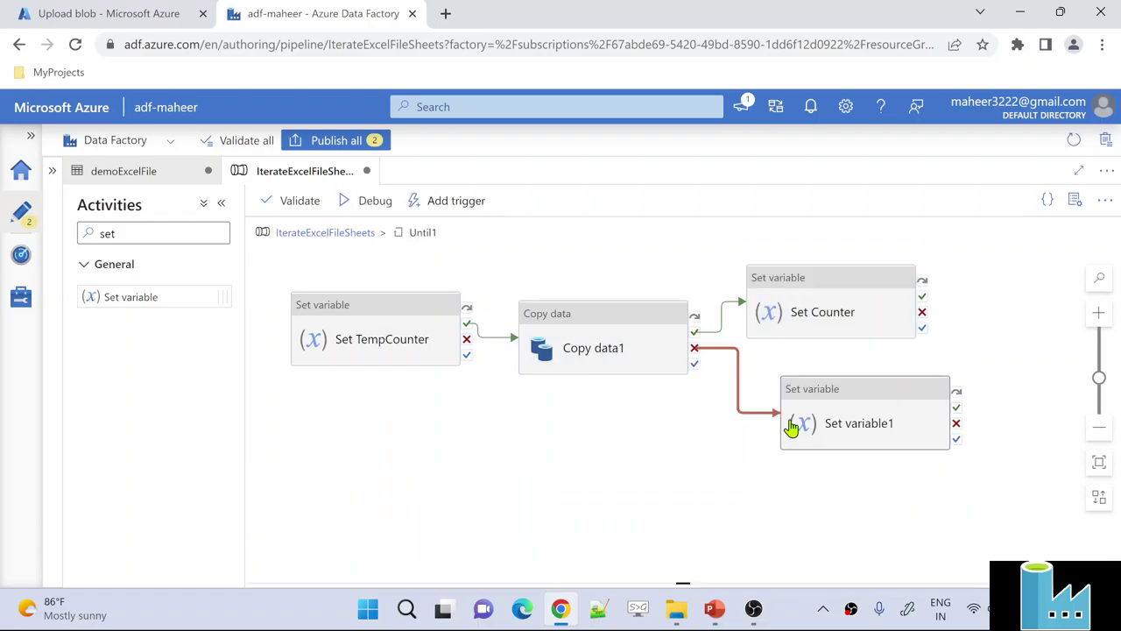
click(837, 379)
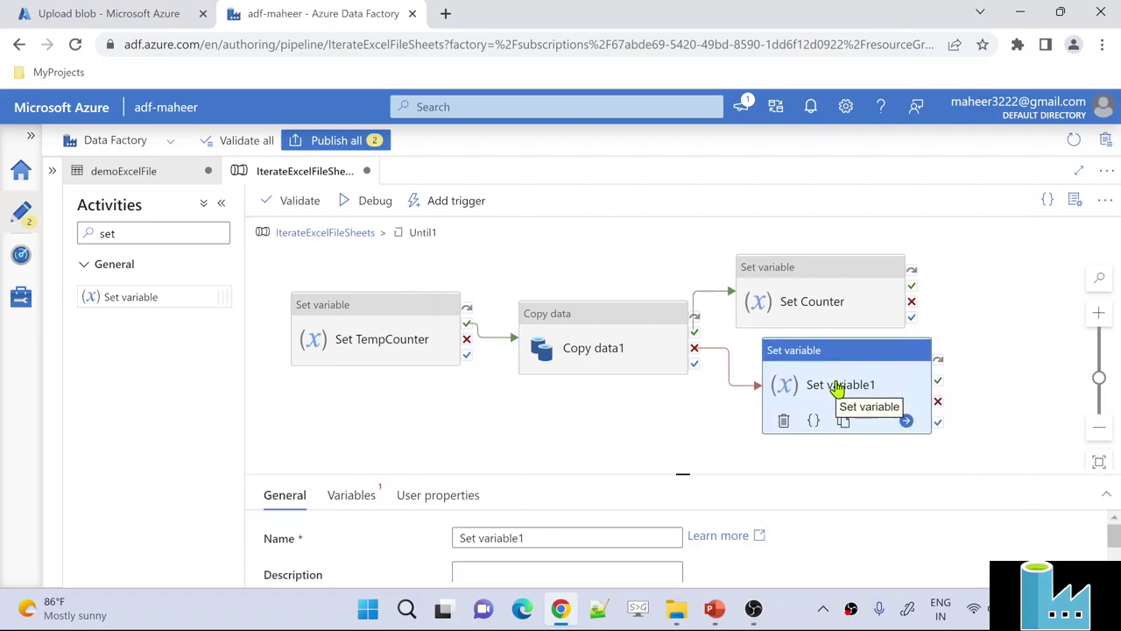
Rename it Set IsError and choose IsError as the variable to set.
double_click(502, 538)
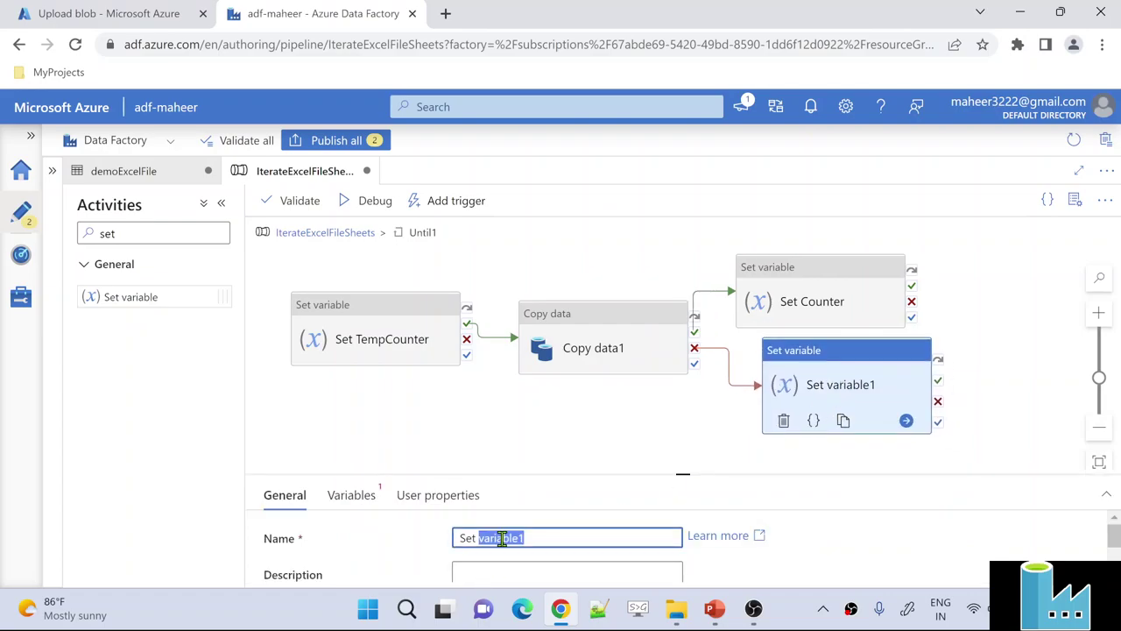
text(IsError)
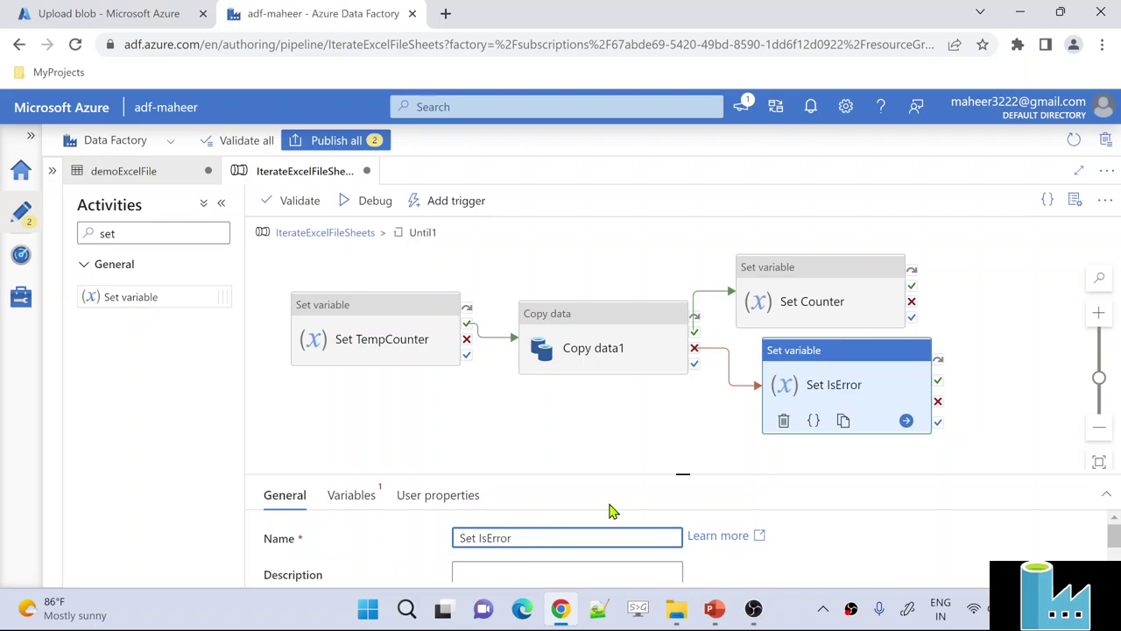
click(348, 501)
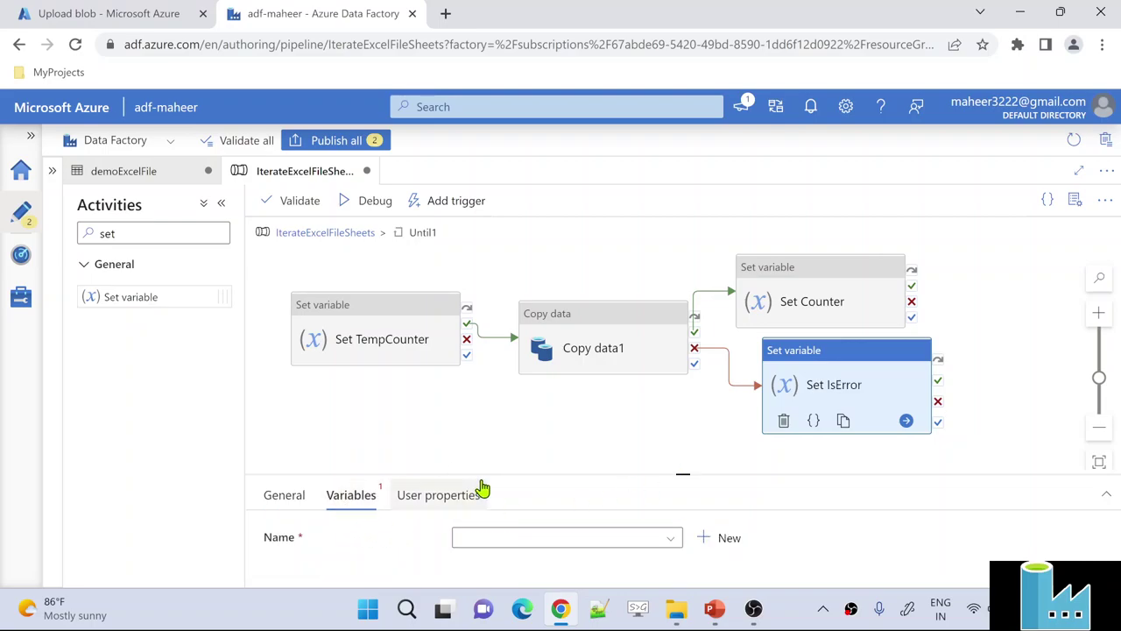
drag(483, 474, 517, 368)
click(520, 425)
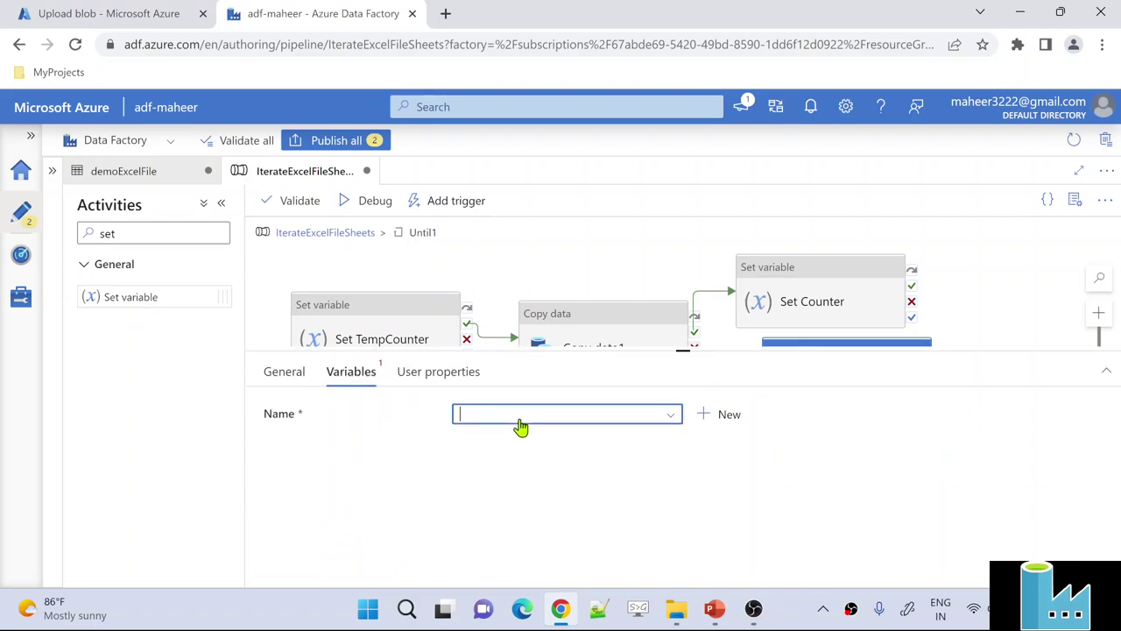
click(515, 467)
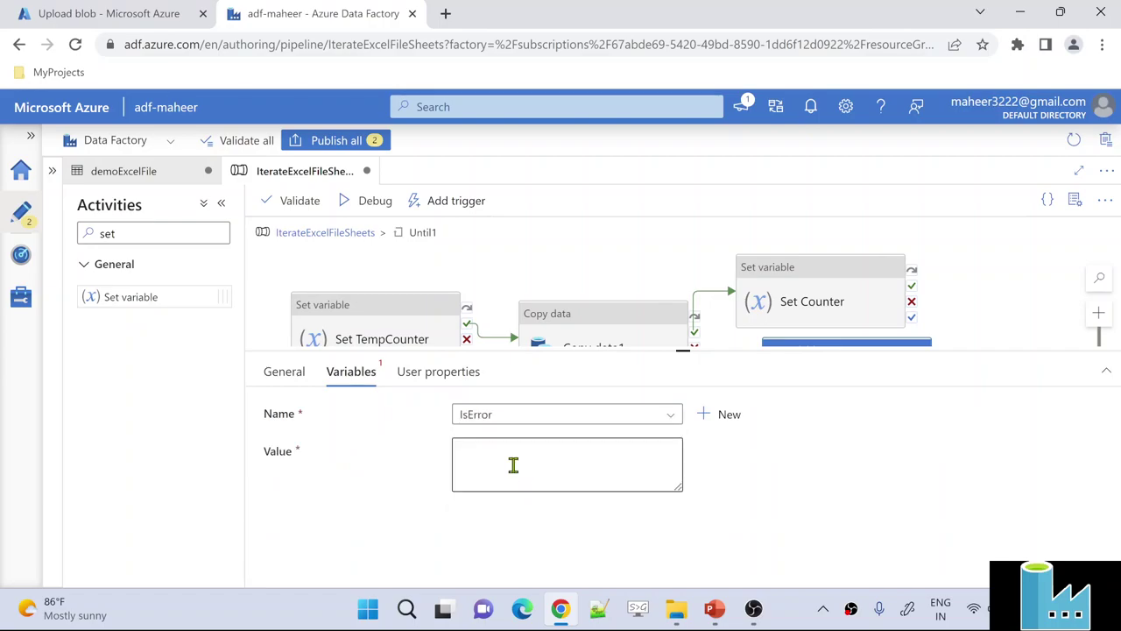
click(517, 467)
Look up the bool conversion function's description in the expression builder, then cancel.
click(502, 506)
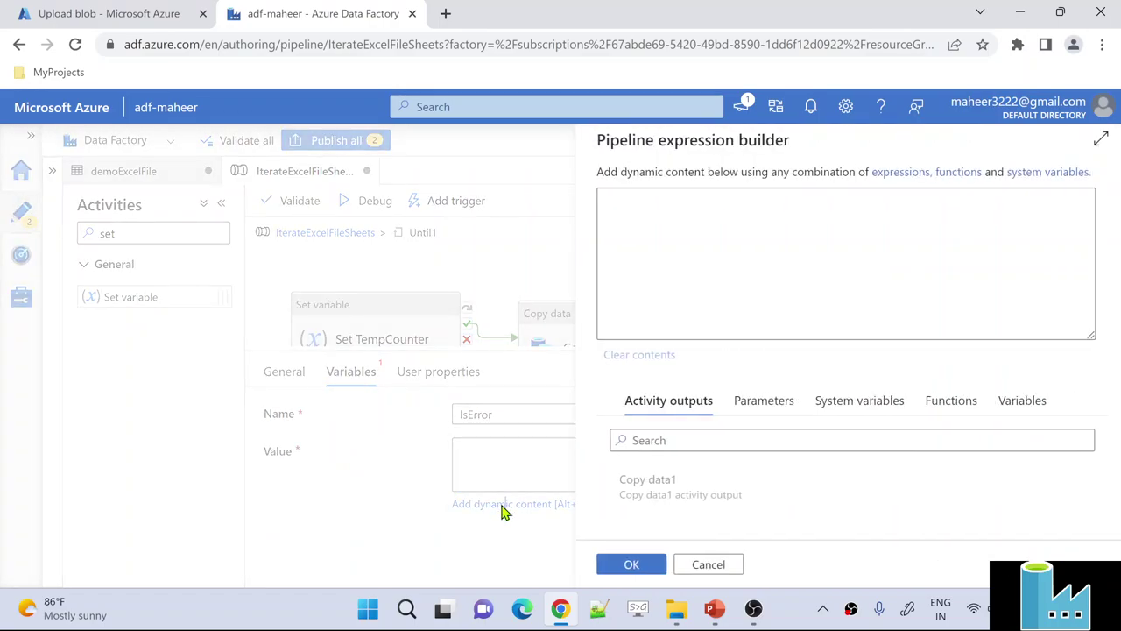
click(934, 403)
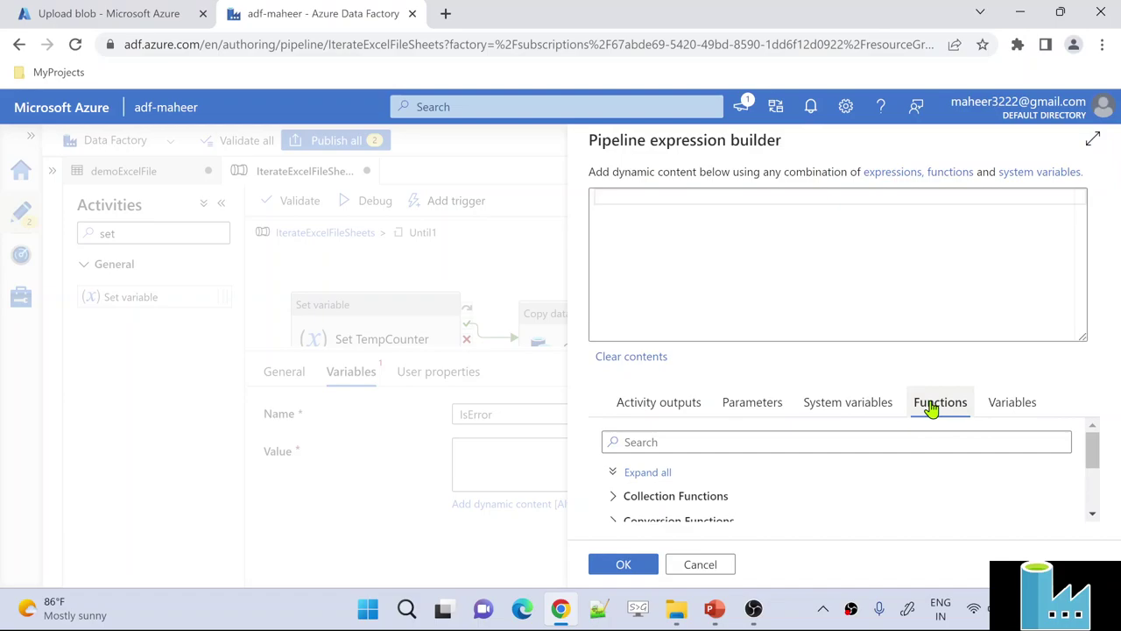
click(799, 443)
text(bool)
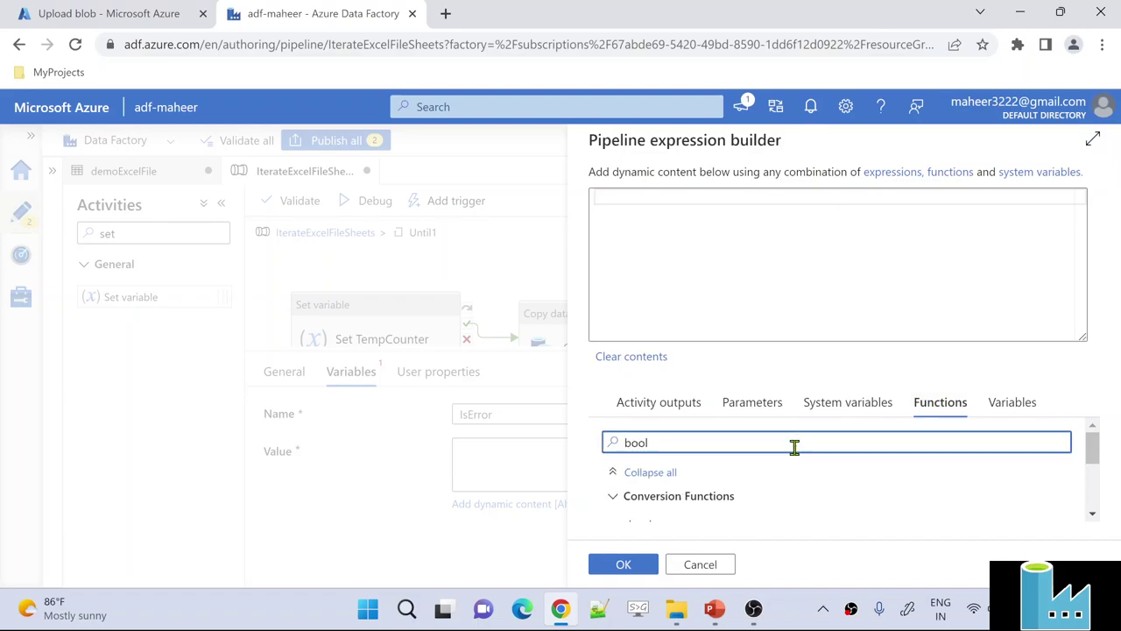
scroll(776, 476, down, 1)
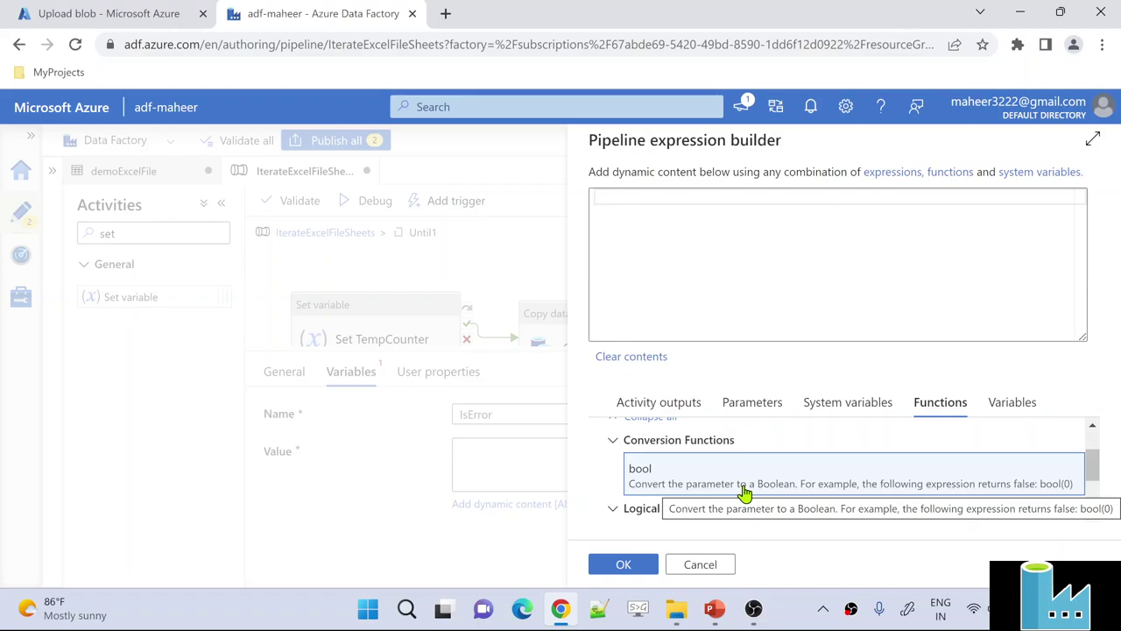
click(743, 487)
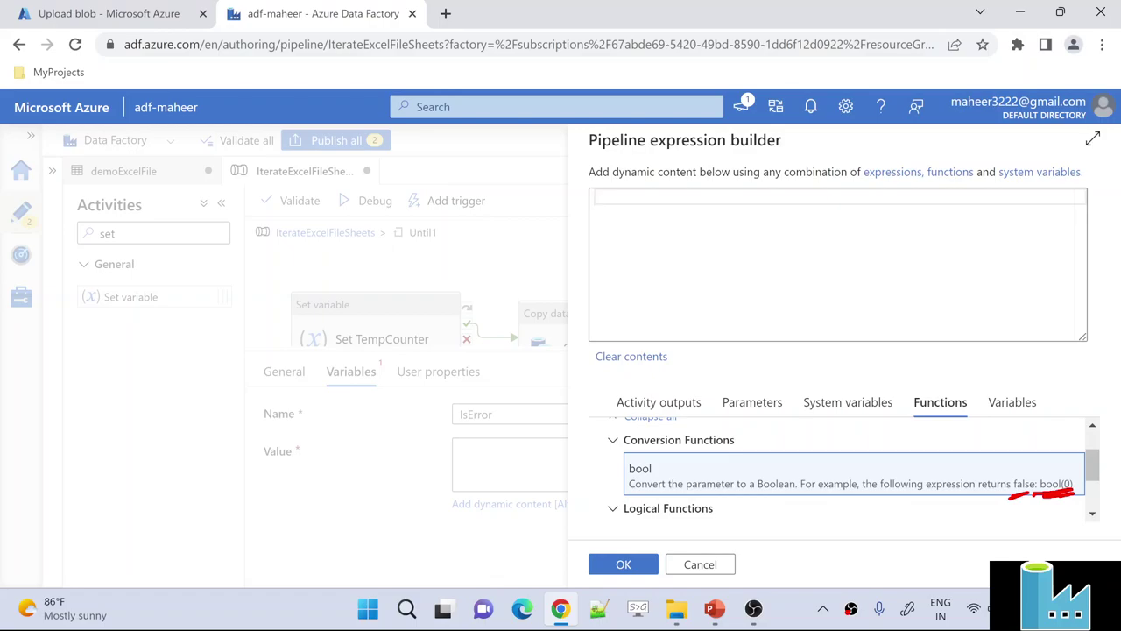
key(Escape)
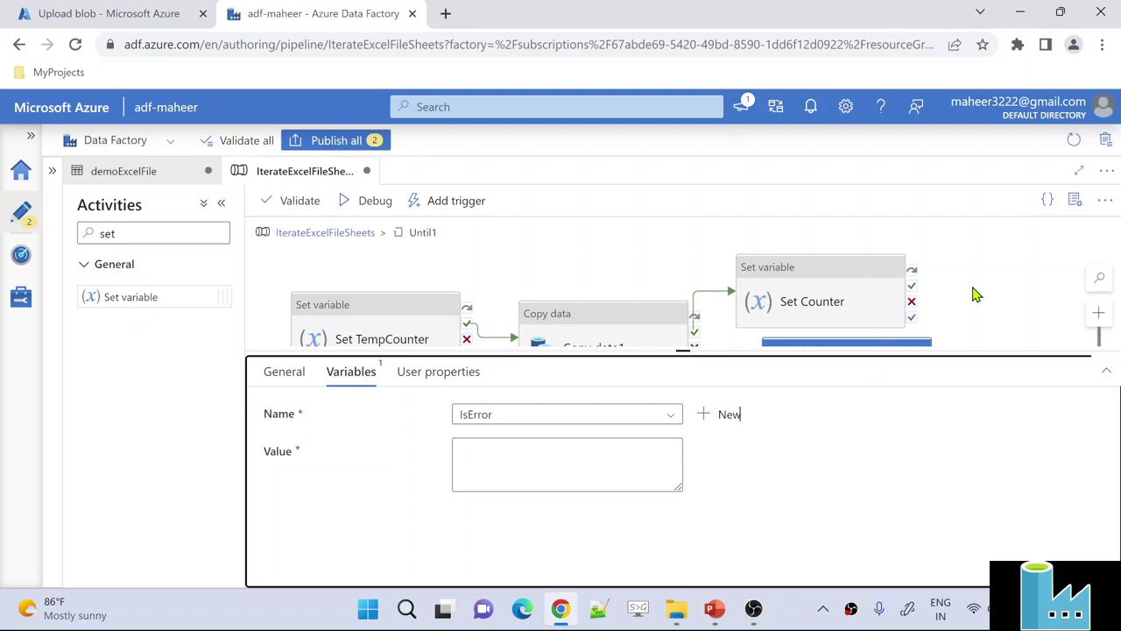
mouse_move(883, 348)
mouse_down()
mouse_move(921, 357)
mouse_move(855, 406)
mouse_up()
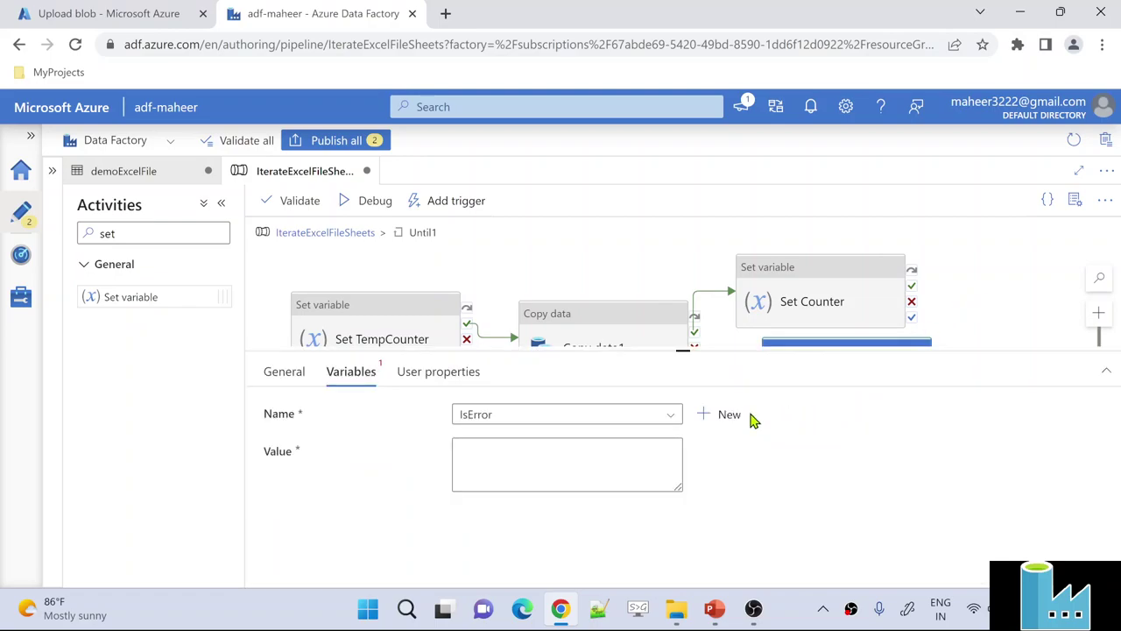
click(511, 465)
click(499, 507)
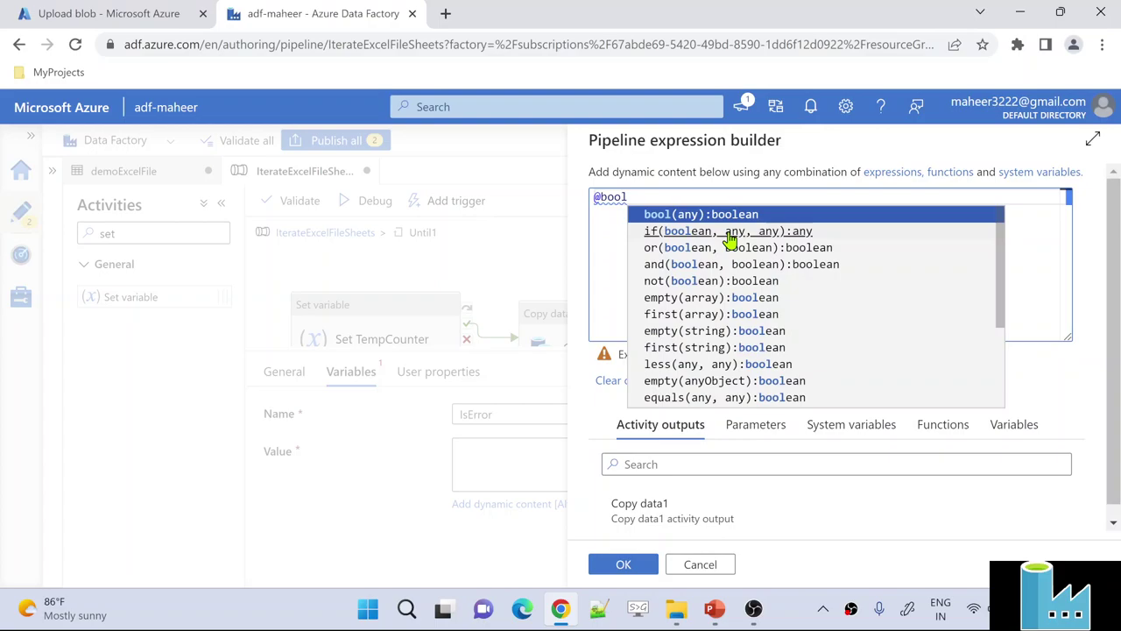
text(()
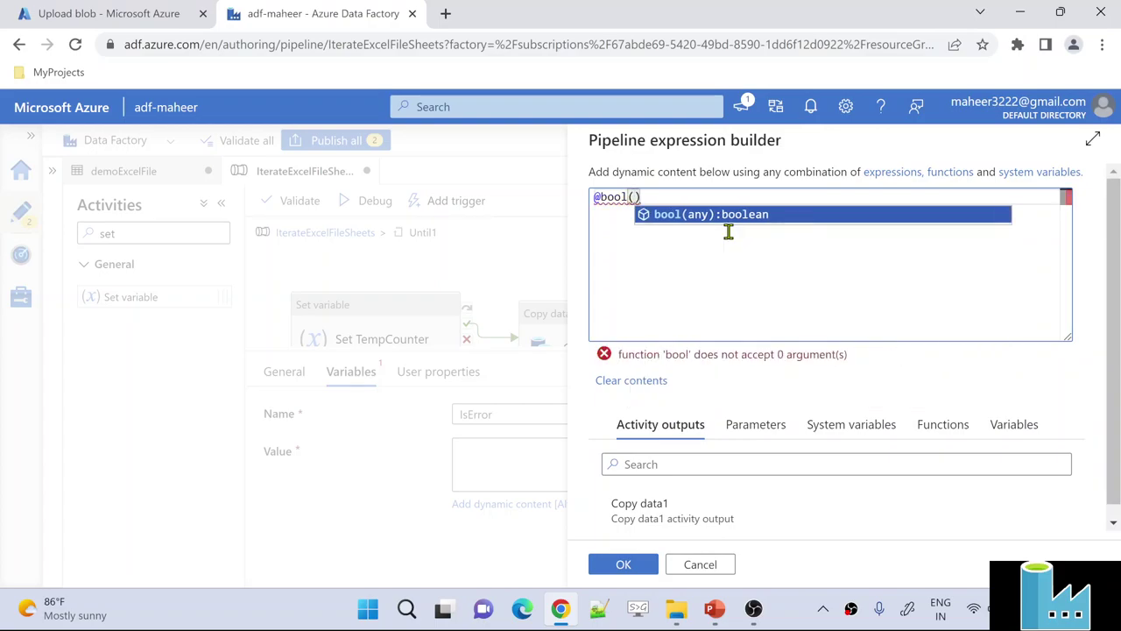
text(1)
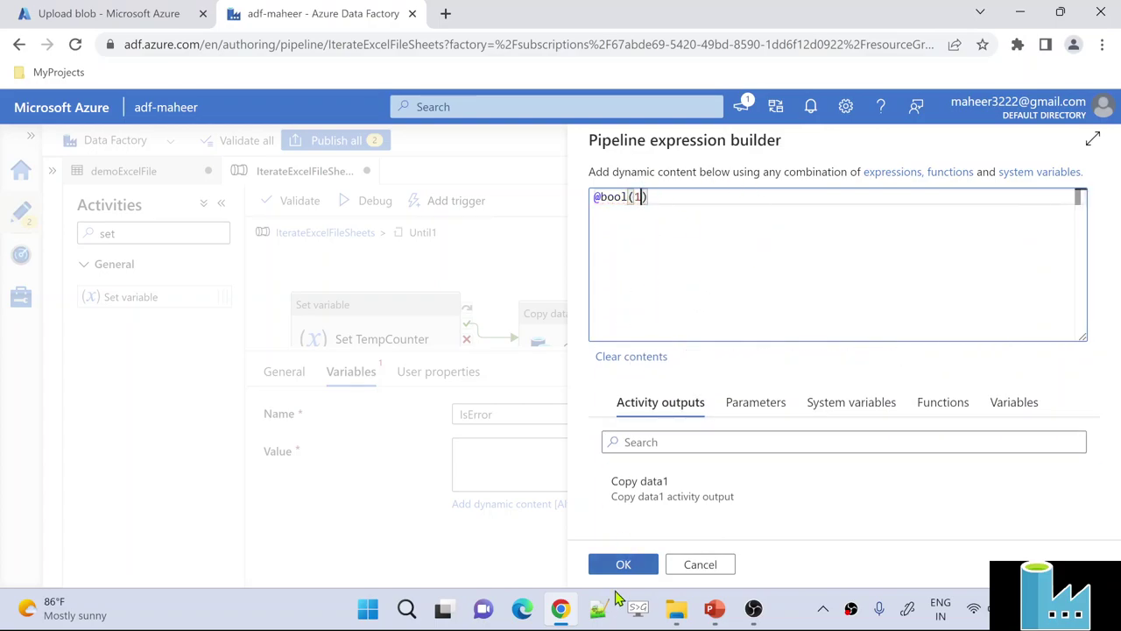
click(628, 566)
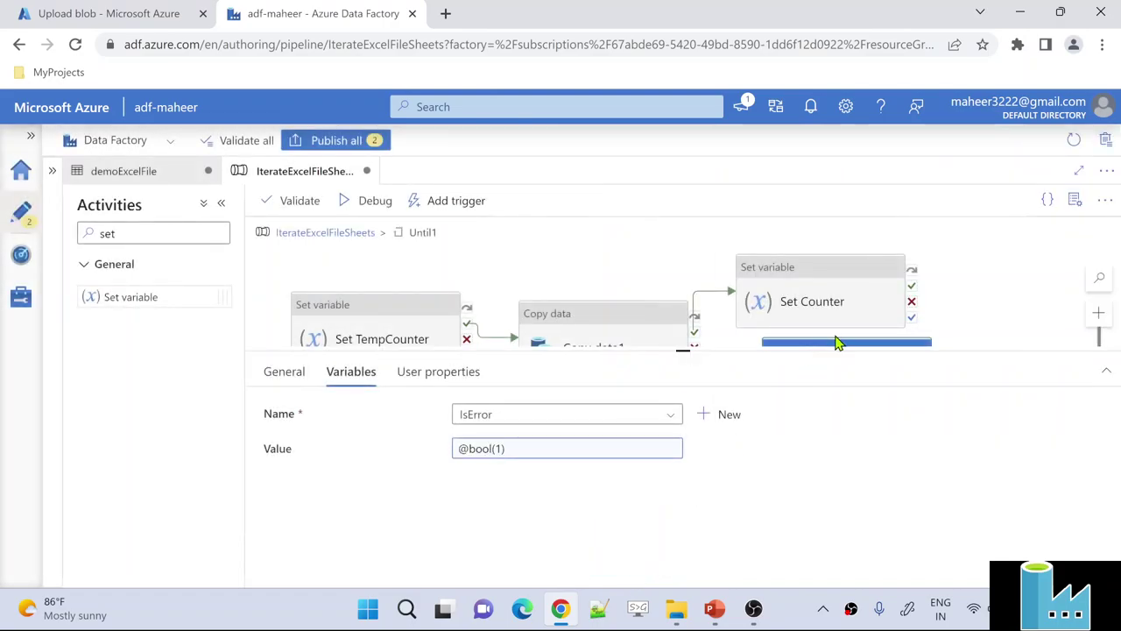
drag(839, 351, 826, 468)
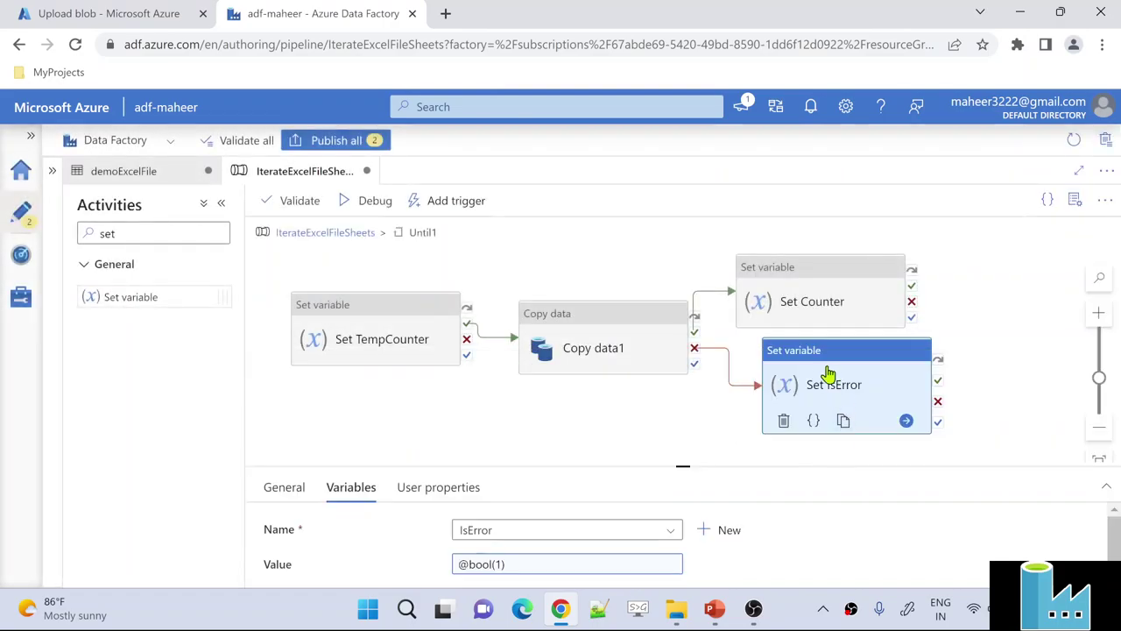
click(324, 234)
click(672, 362)
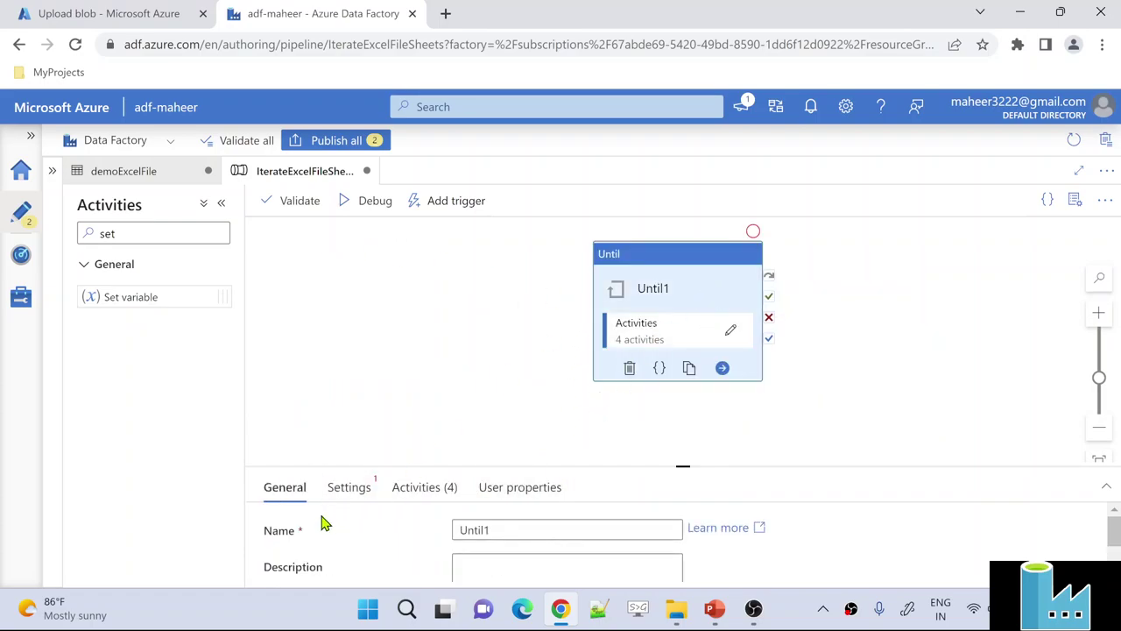
click(361, 491)
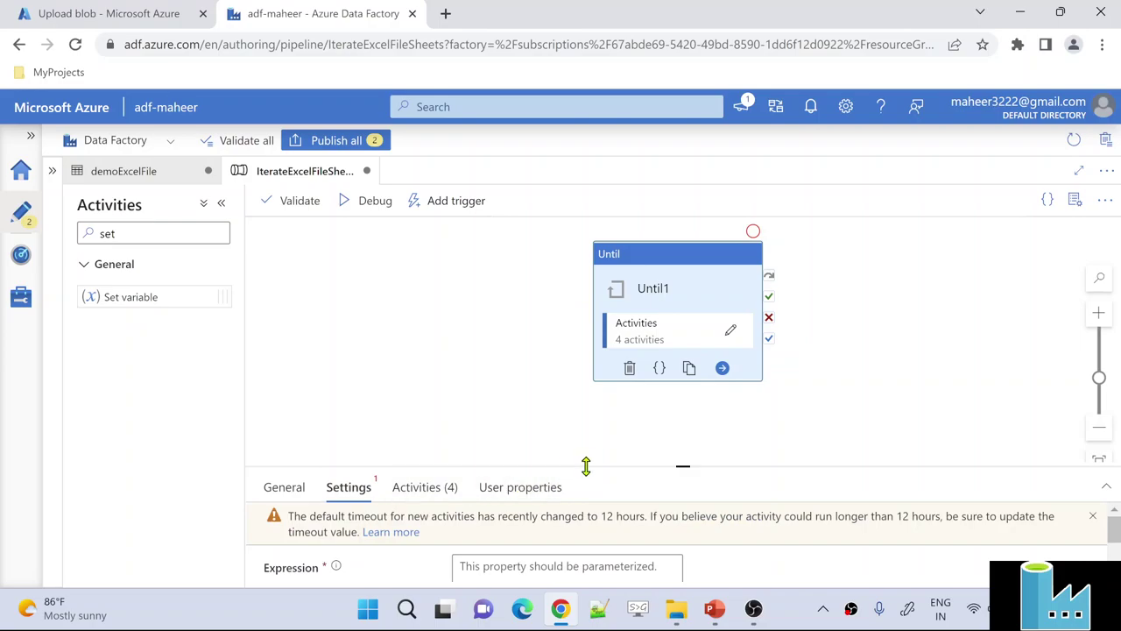
drag(586, 466, 578, 341)
click(550, 456)
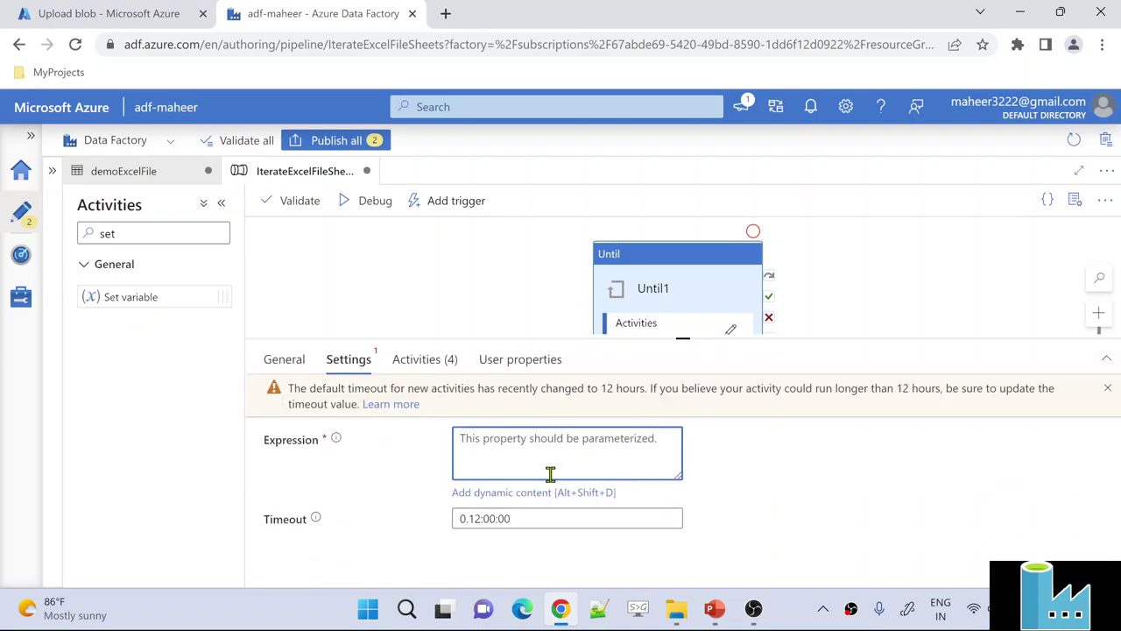
click(534, 495)
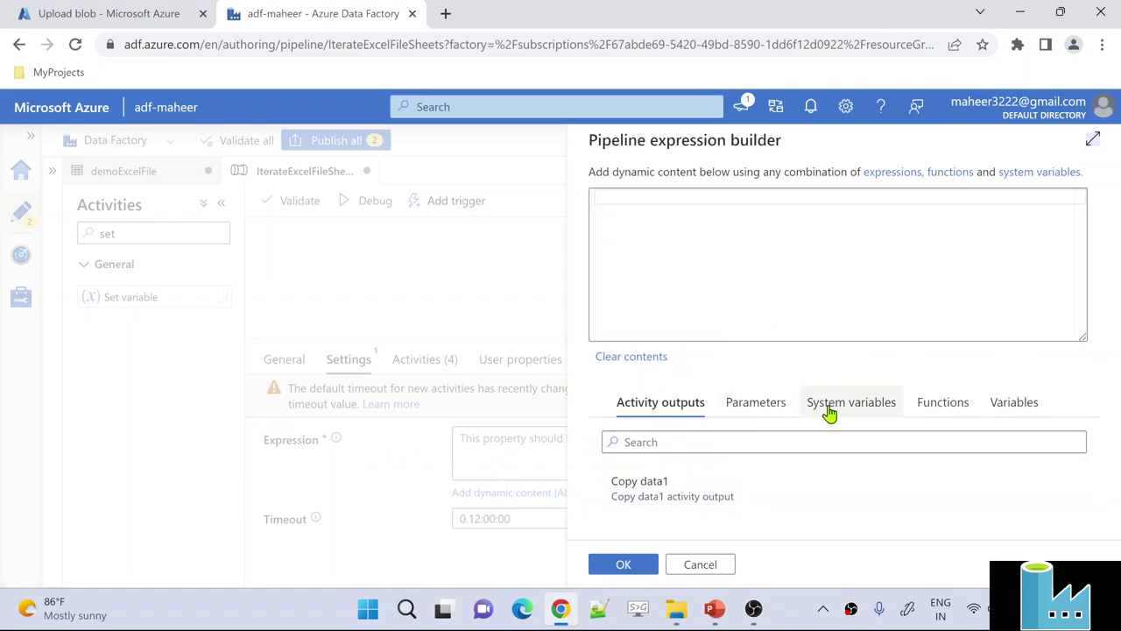
click(1005, 404)
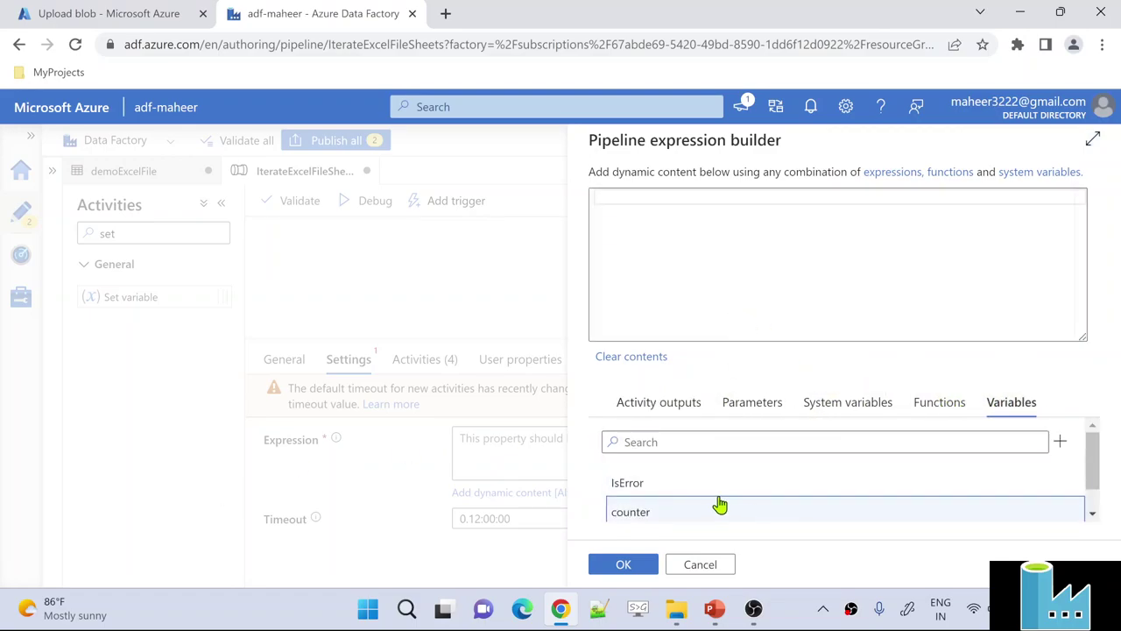
click(716, 490)
click(624, 570)
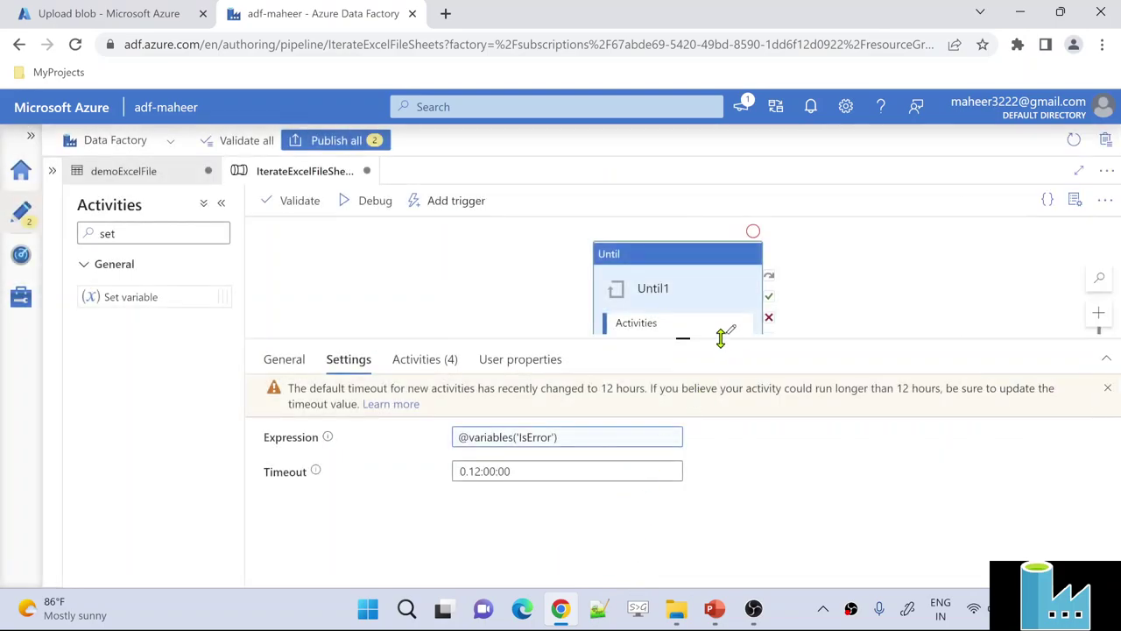
drag(720, 338, 713, 465)
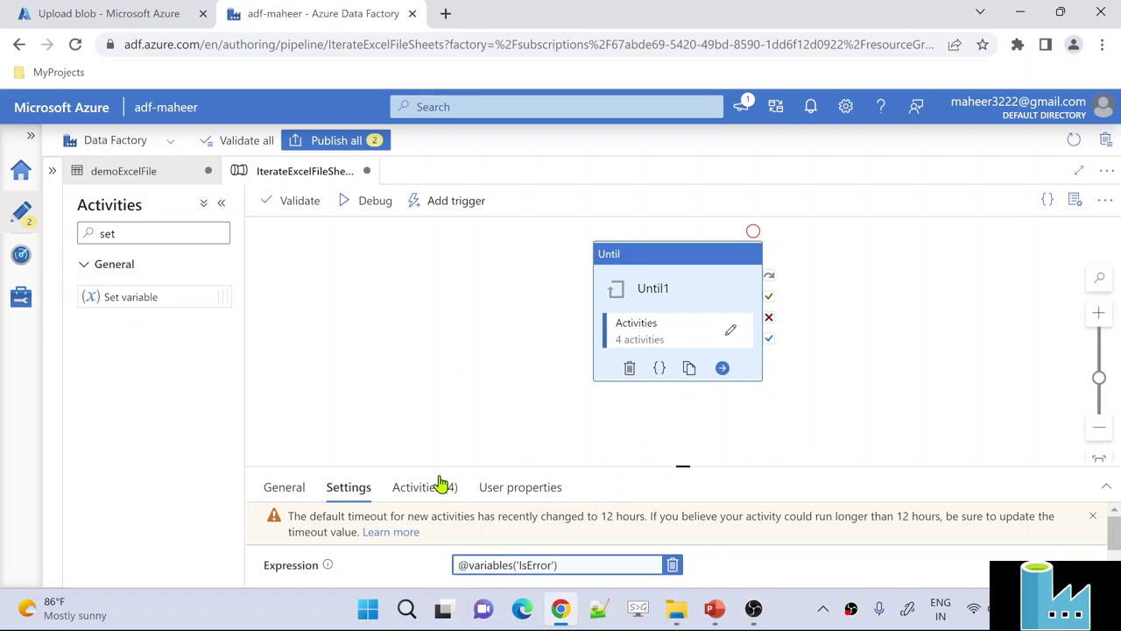
click(371, 336)
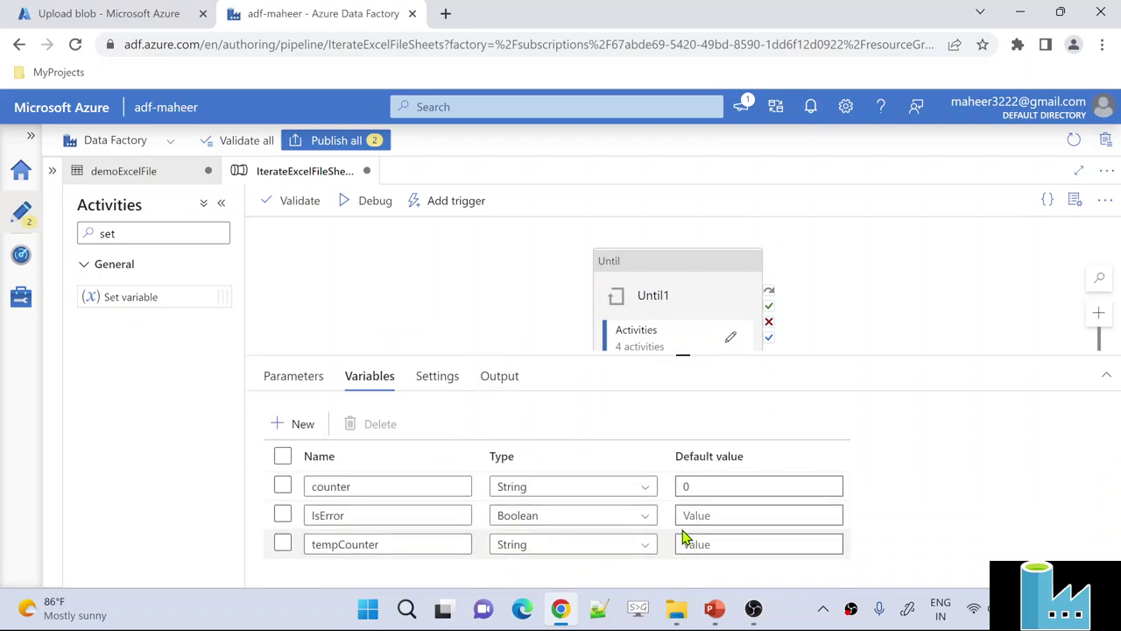
click(706, 517)
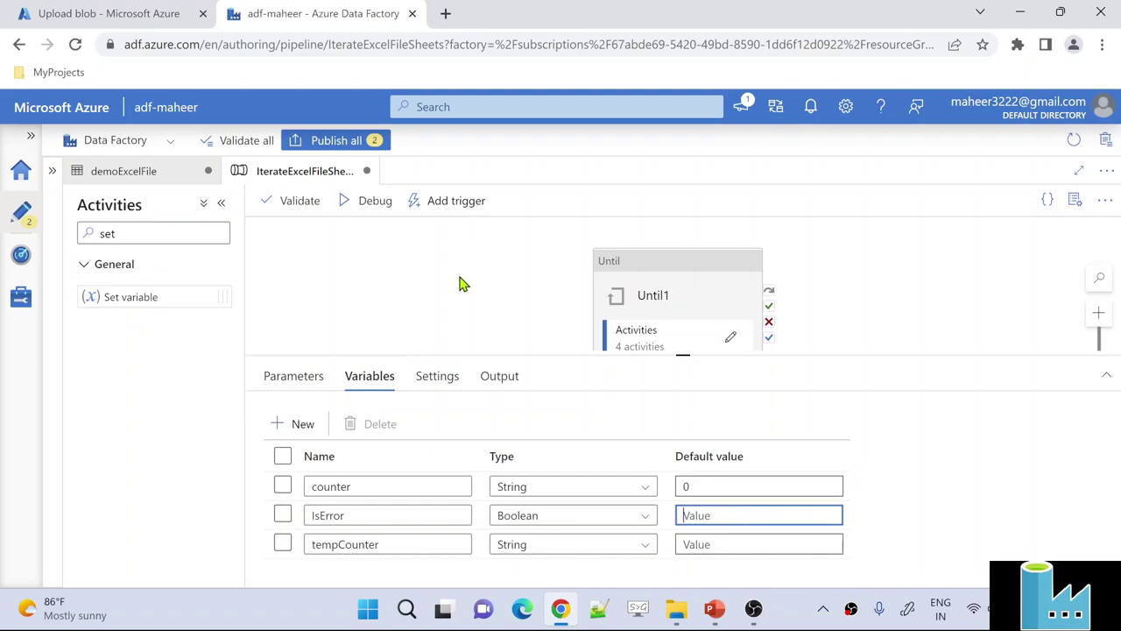
click(696, 285)
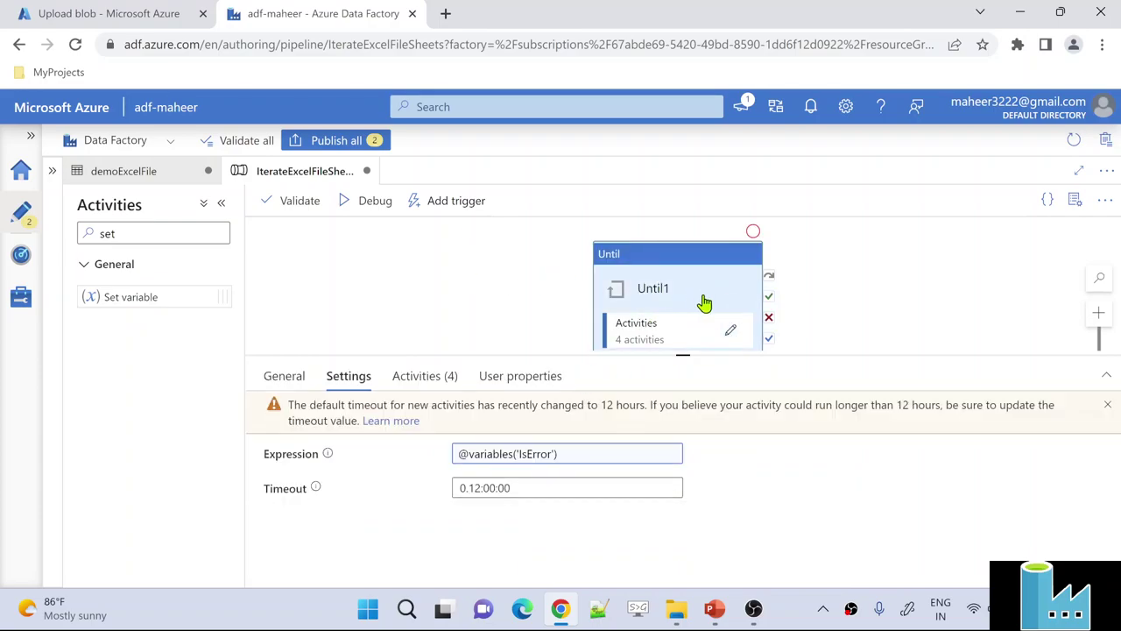
Inside Until1, choose outputFolder as Copy data1's sink dataset.
double_click(705, 302)
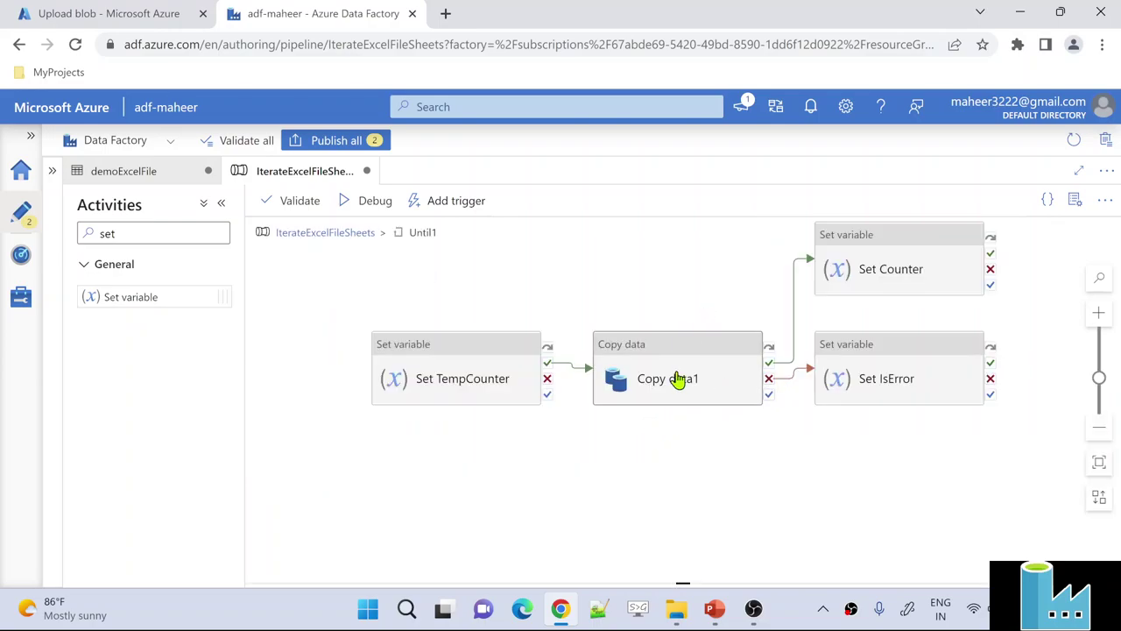
click(675, 378)
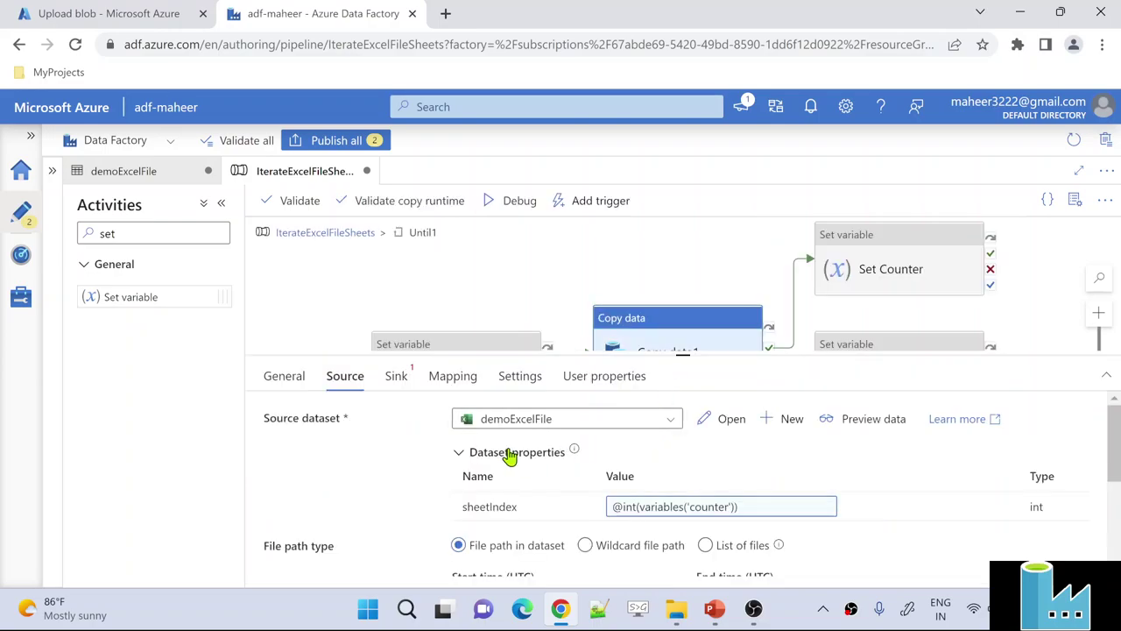
click(397, 377)
click(559, 428)
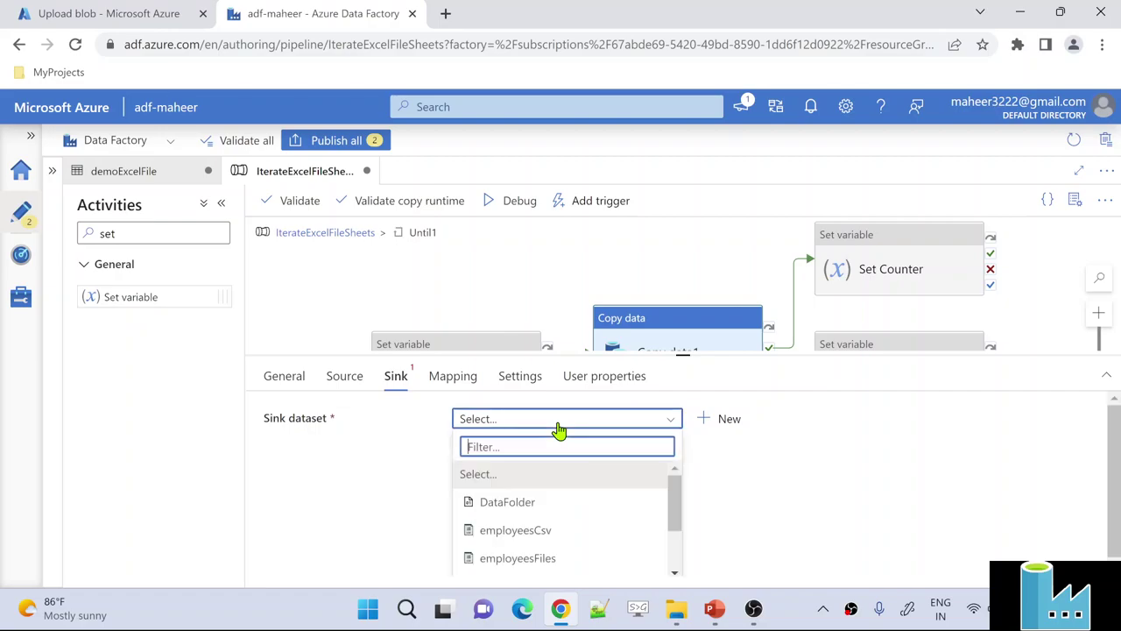
drag(690, 351, 759, 221)
click(542, 484)
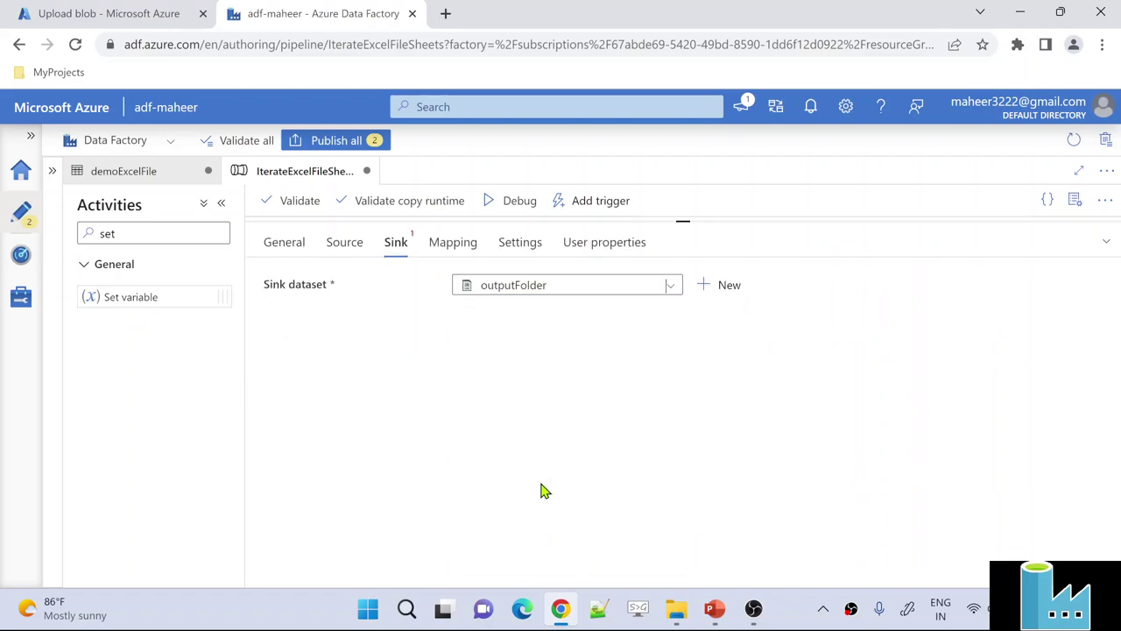
Inspect the outputFolder dataset's samplecontainer/output path, then close it.
click(725, 288)
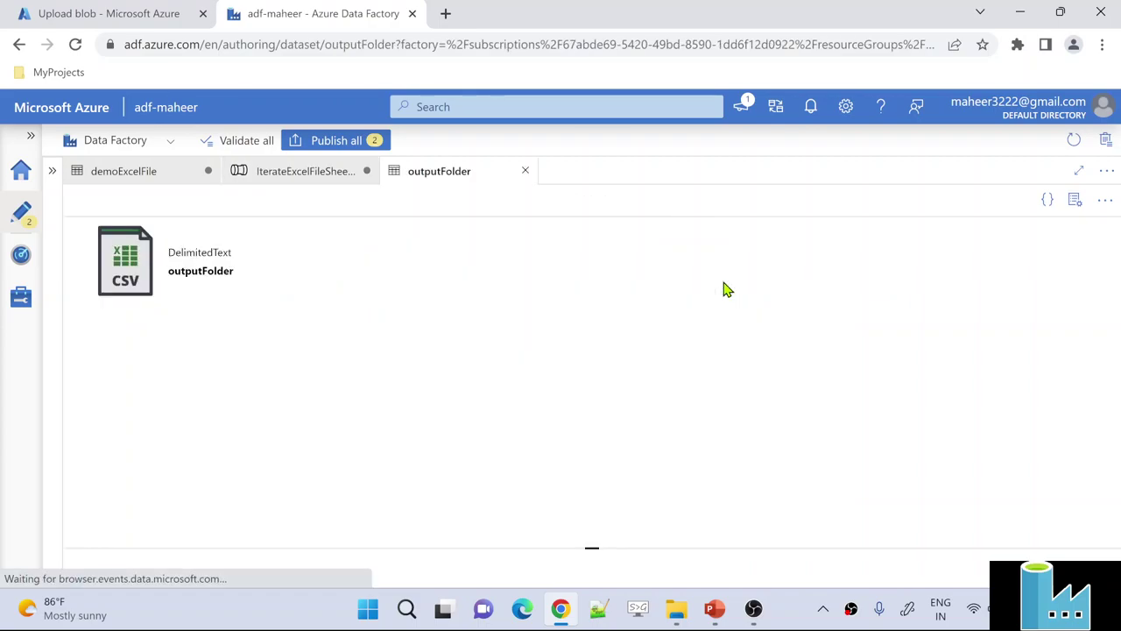
drag(369, 444, 312, 443)
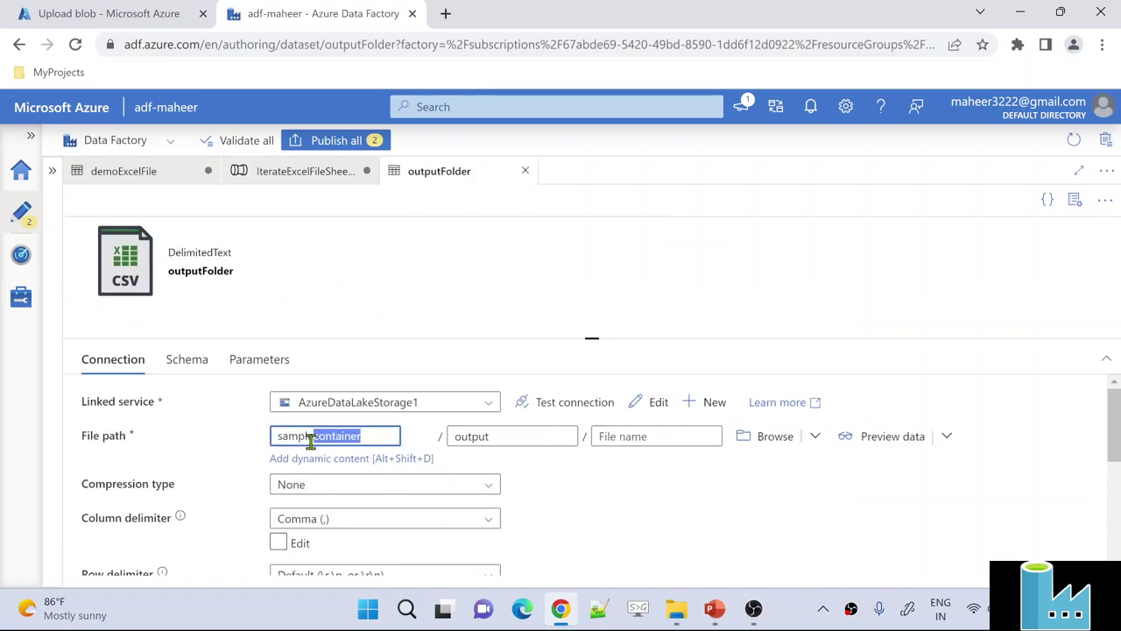
double_click(516, 436)
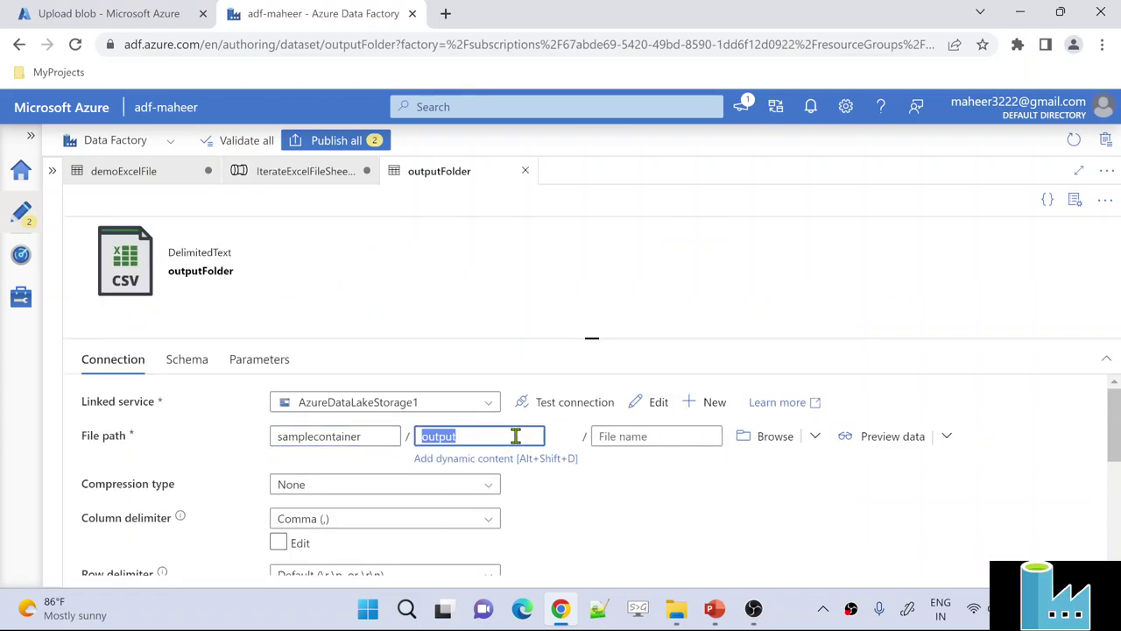
click(525, 173)
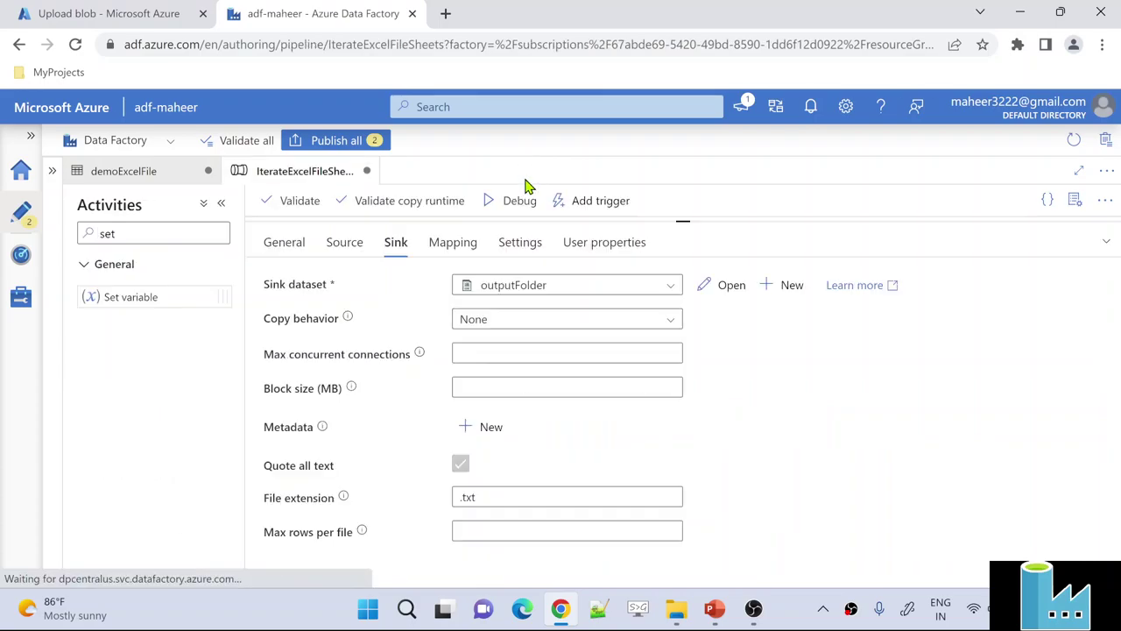
Start a new sink dataset on Azure Data Lake Storage Gen2 in DelimitedText format.
click(787, 289)
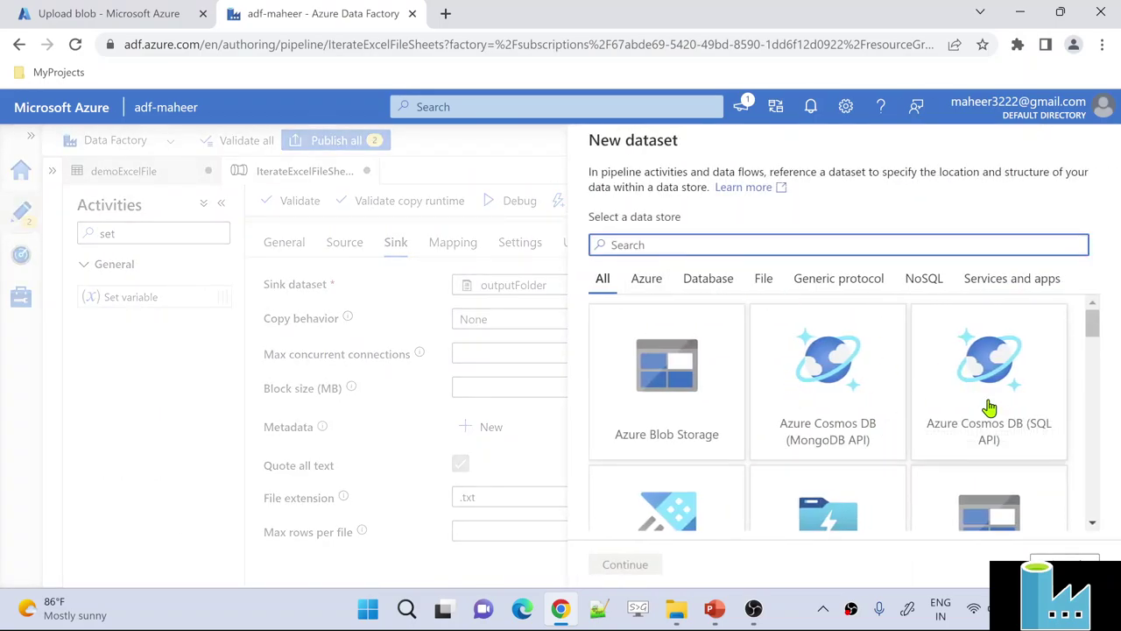
scroll(989, 408, down, 2)
click(988, 429)
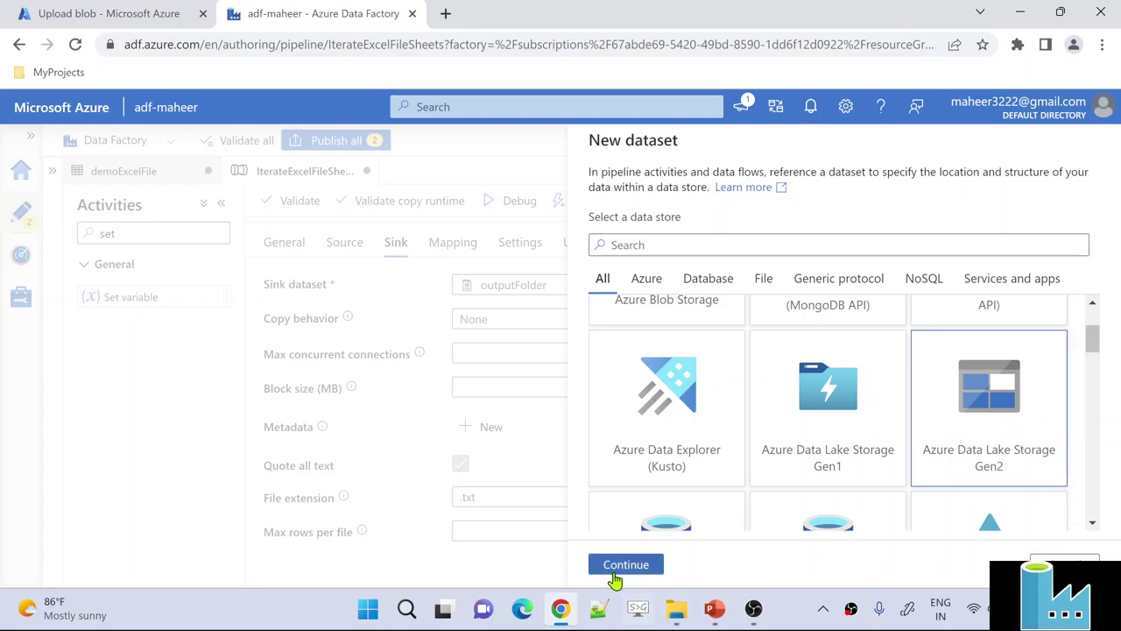
click(622, 566)
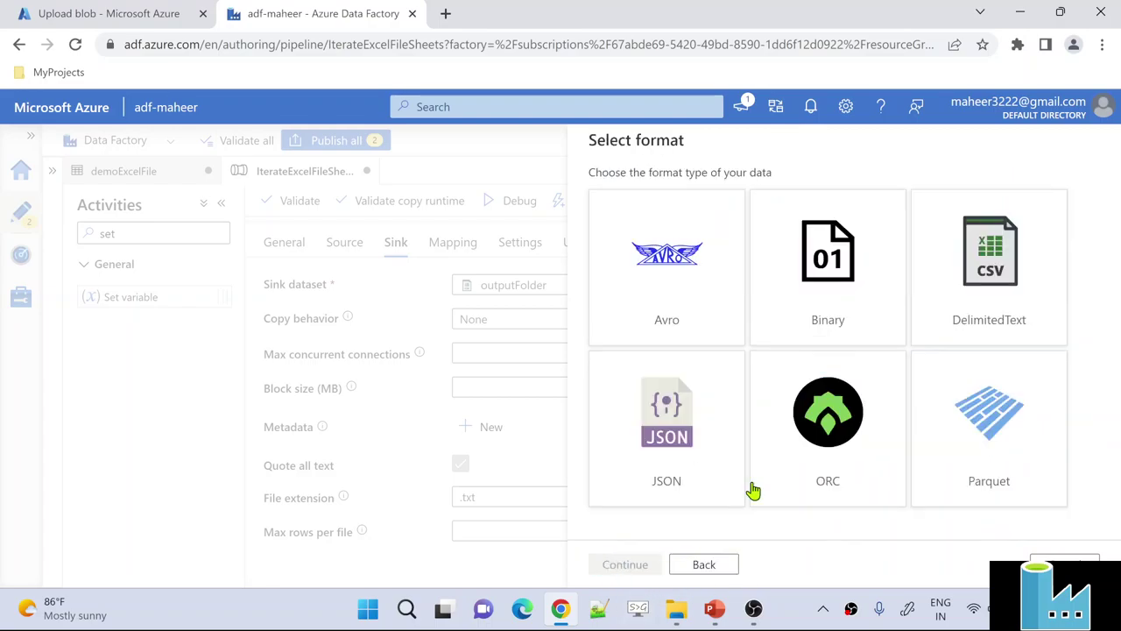
click(978, 317)
click(628, 565)
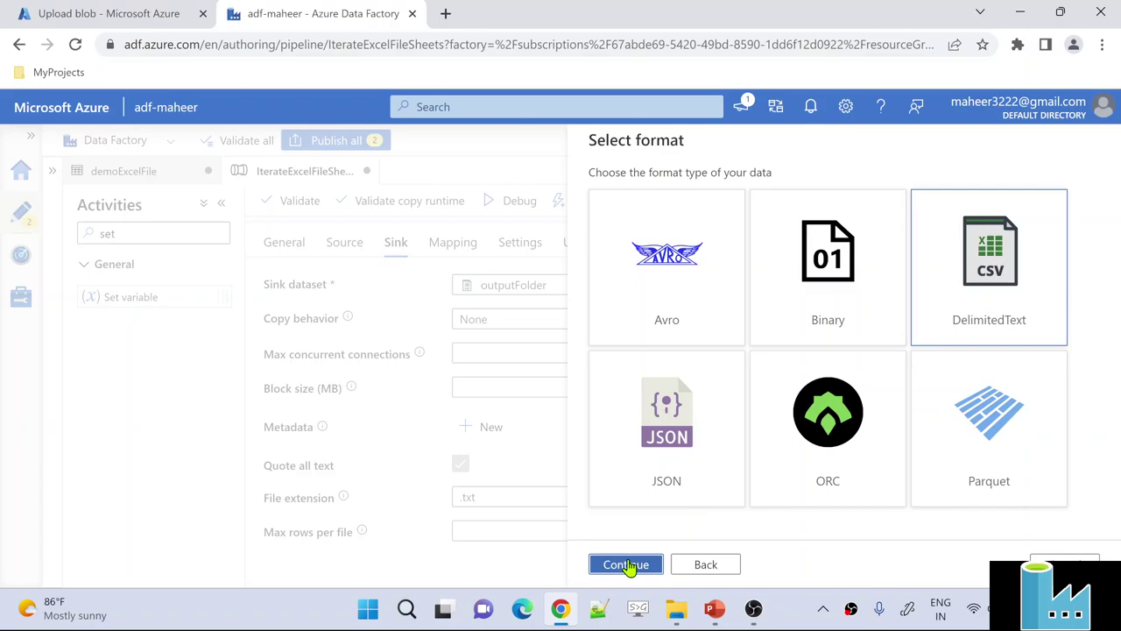
Name it OutputFolderFile, link AzureDataLakeStorage1, and enable First row as header.
drag(683, 191, 497, 219)
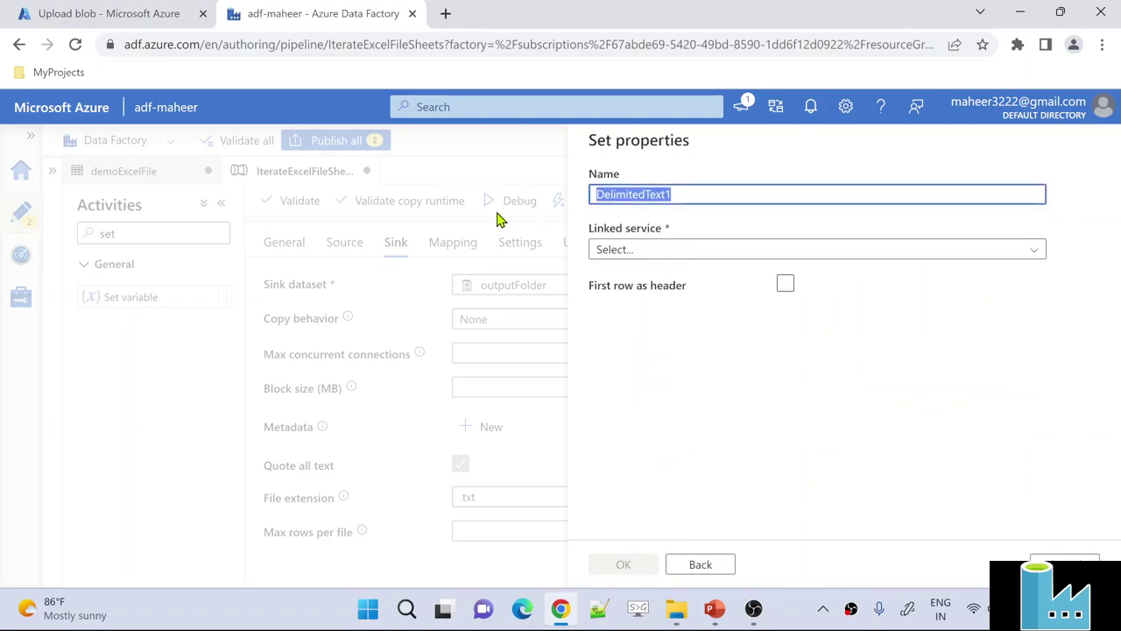
text(OutputFold)
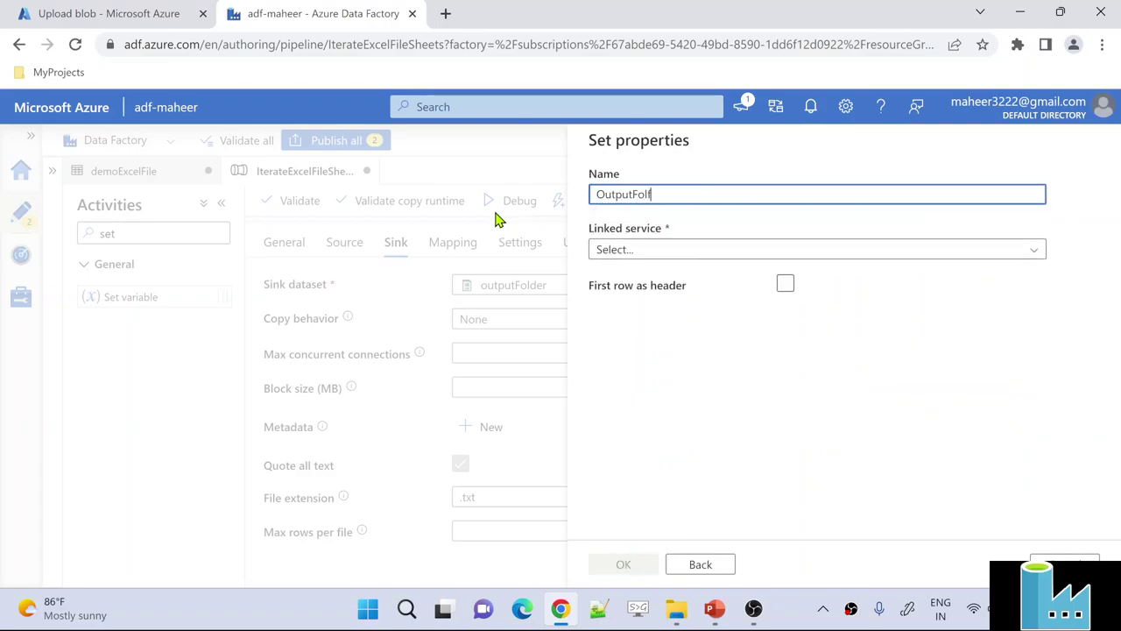
text(erFile)
click(613, 252)
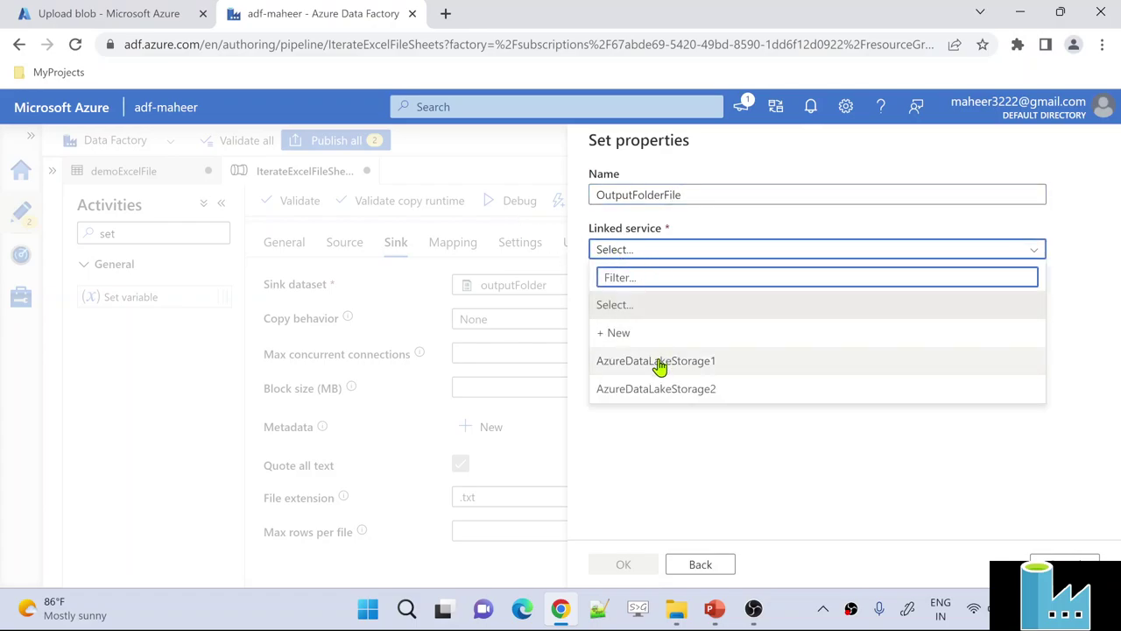
click(659, 363)
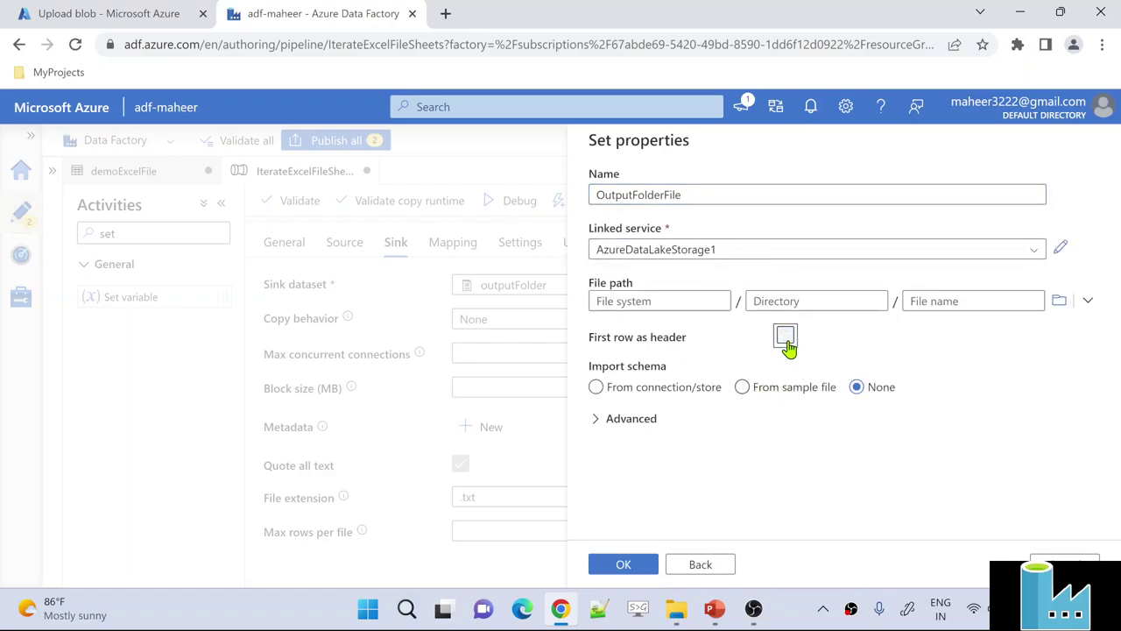
click(785, 338)
Set the file path to samplecontainer/output, import no schema, and create the dataset.
click(1060, 301)
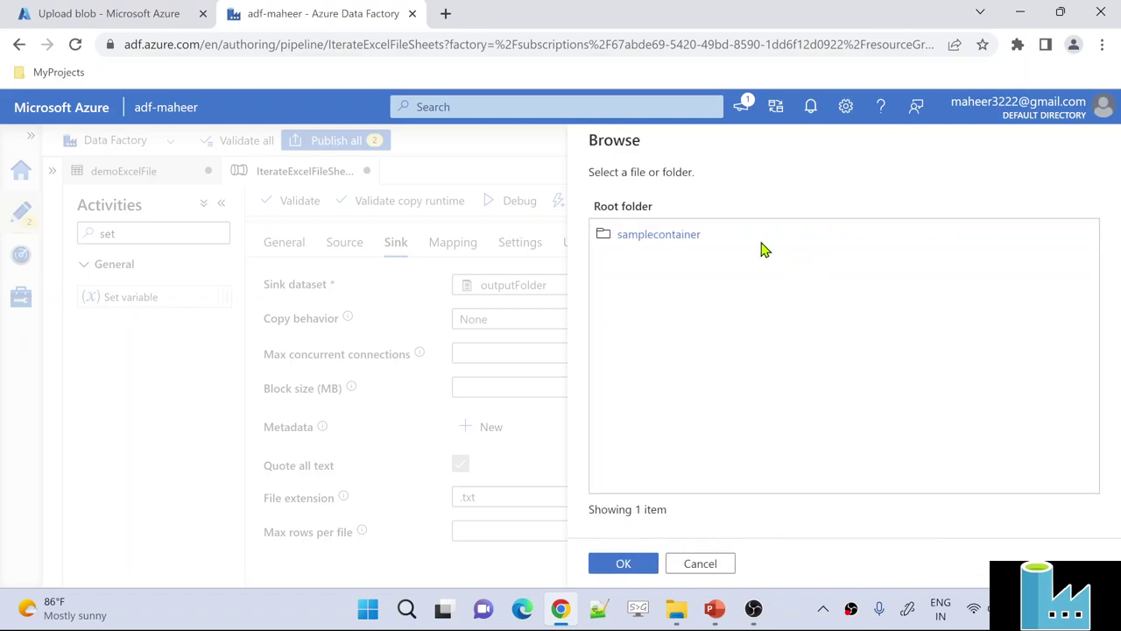
click(670, 244)
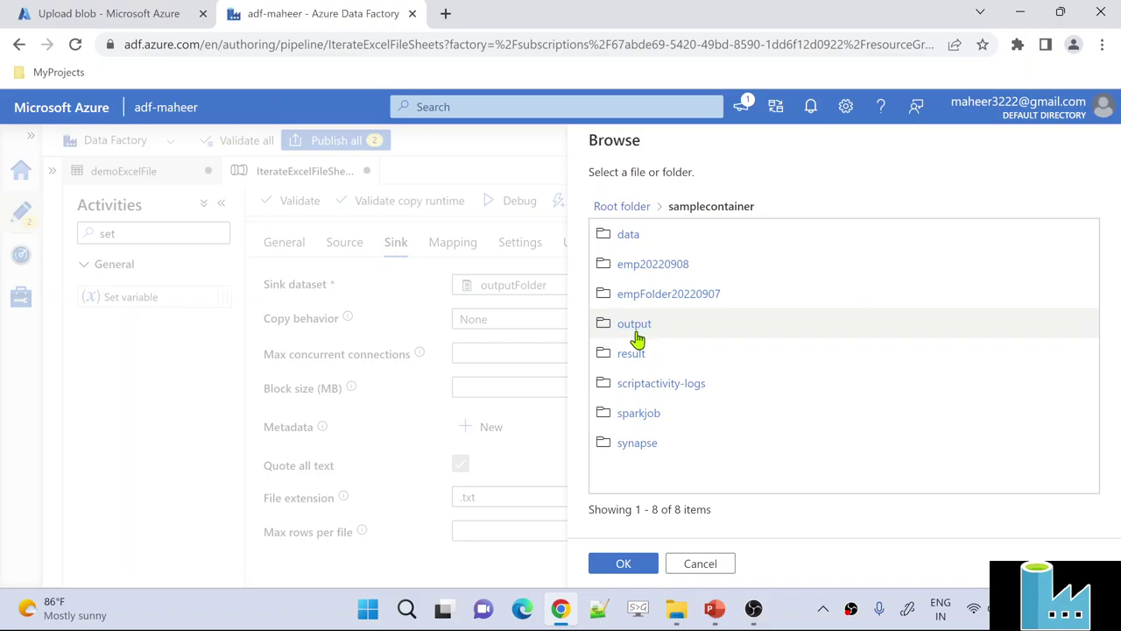
click(635, 324)
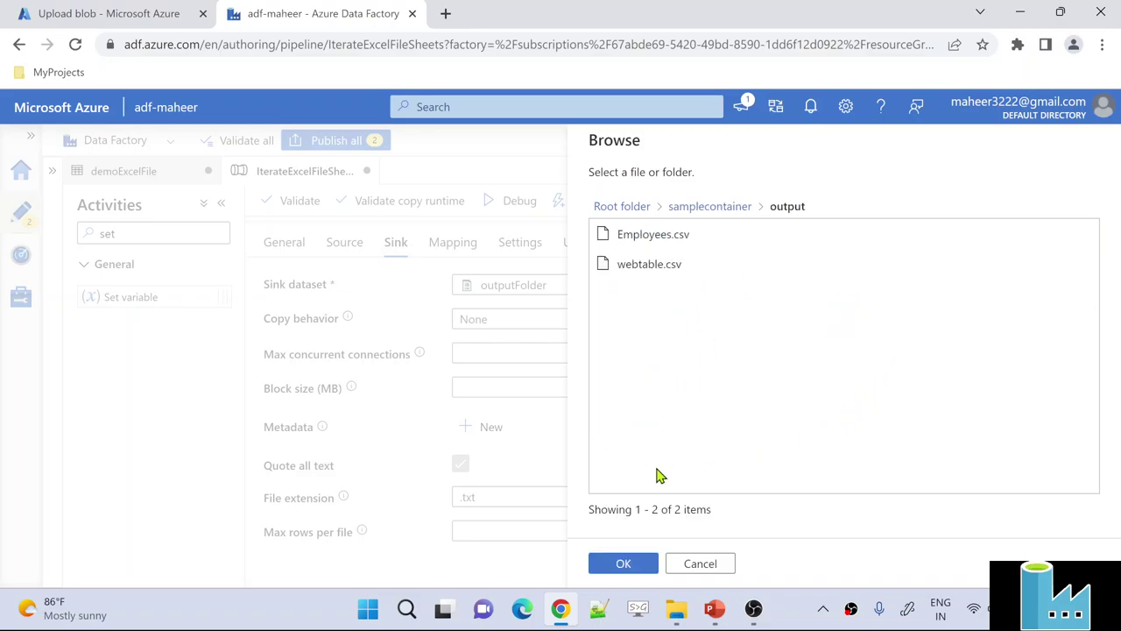
click(625, 565)
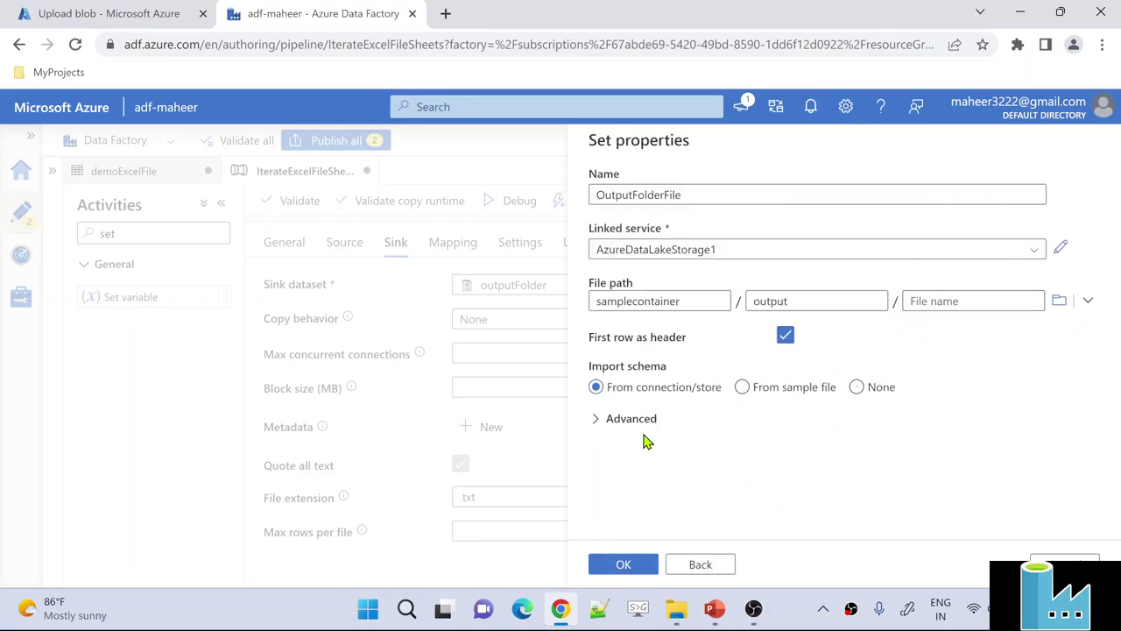
click(856, 389)
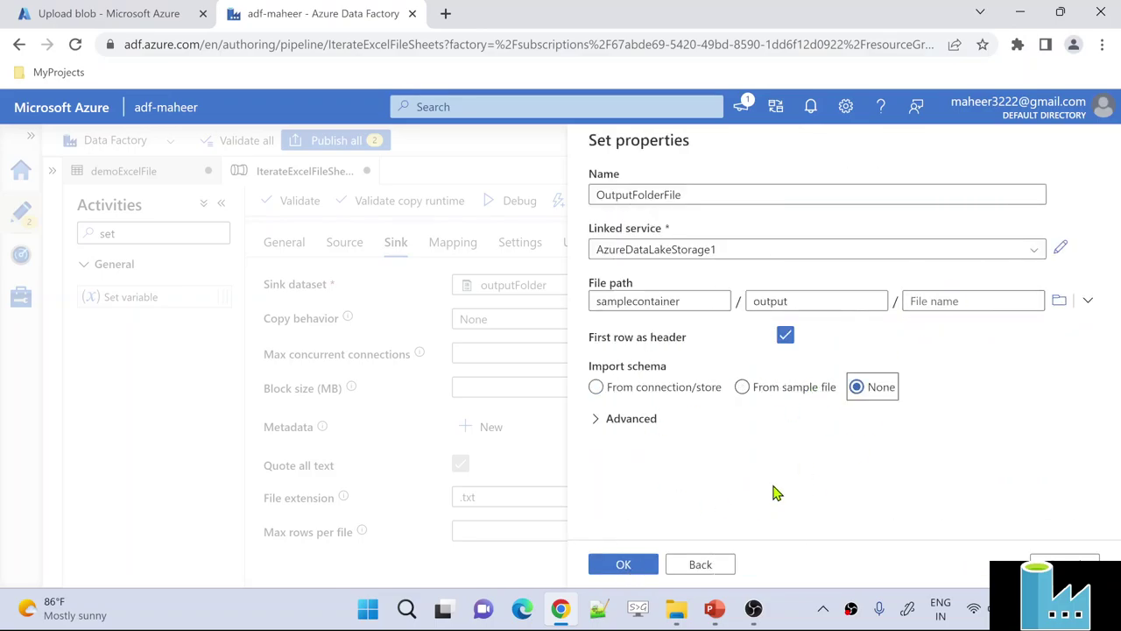
click(616, 565)
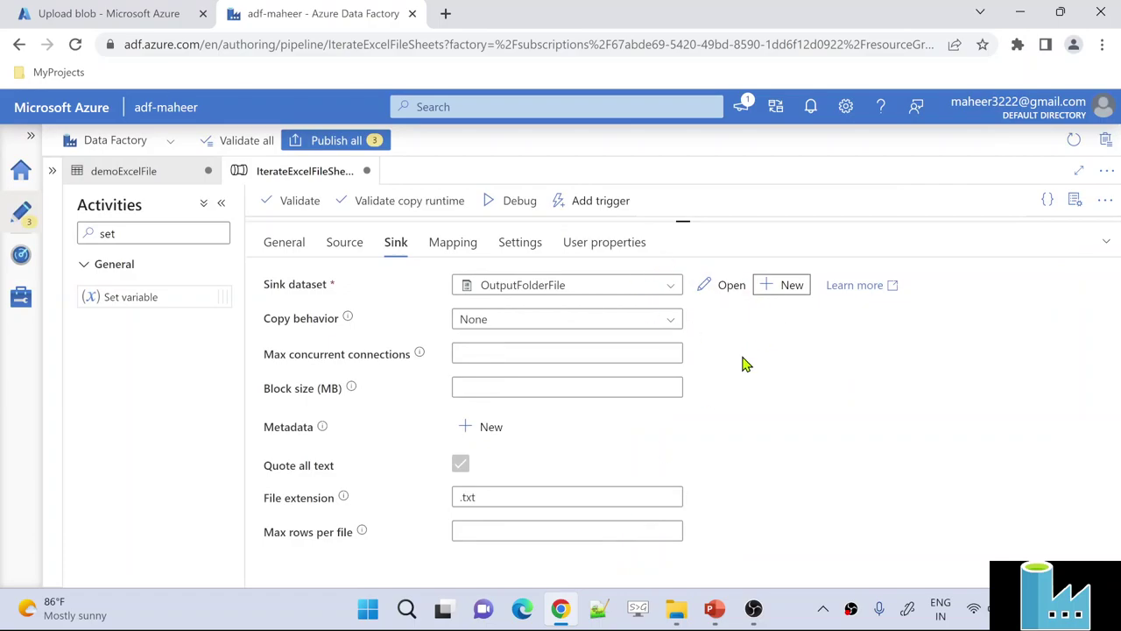
Open the OutputFolderFile dataset and add a new Filename parameter.
click(723, 286)
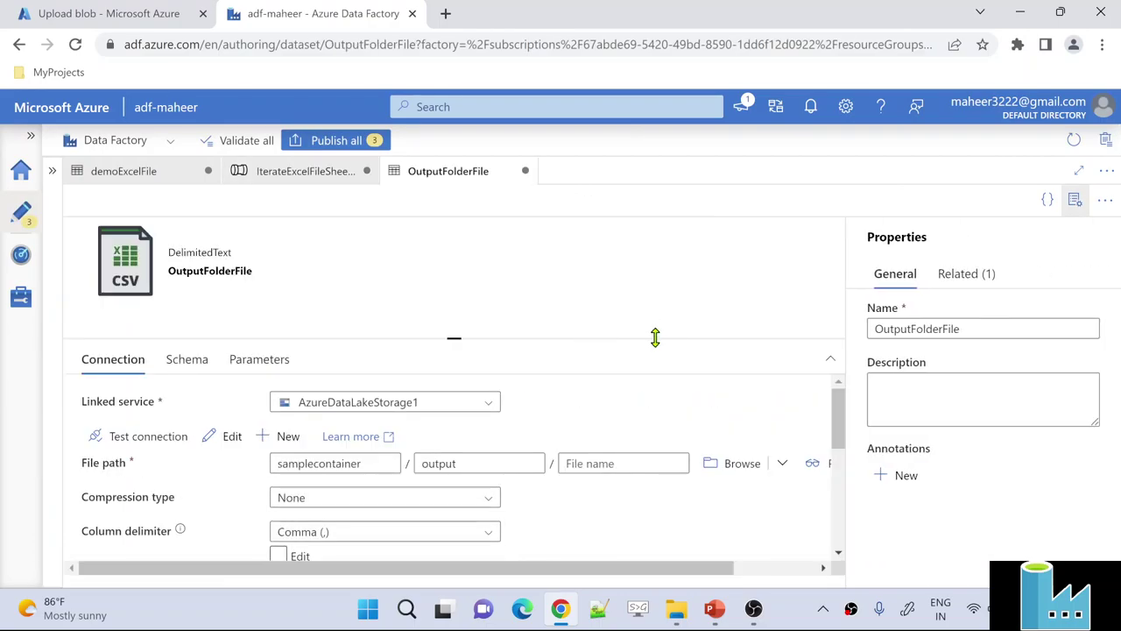
drag(656, 338, 658, 257)
click(617, 380)
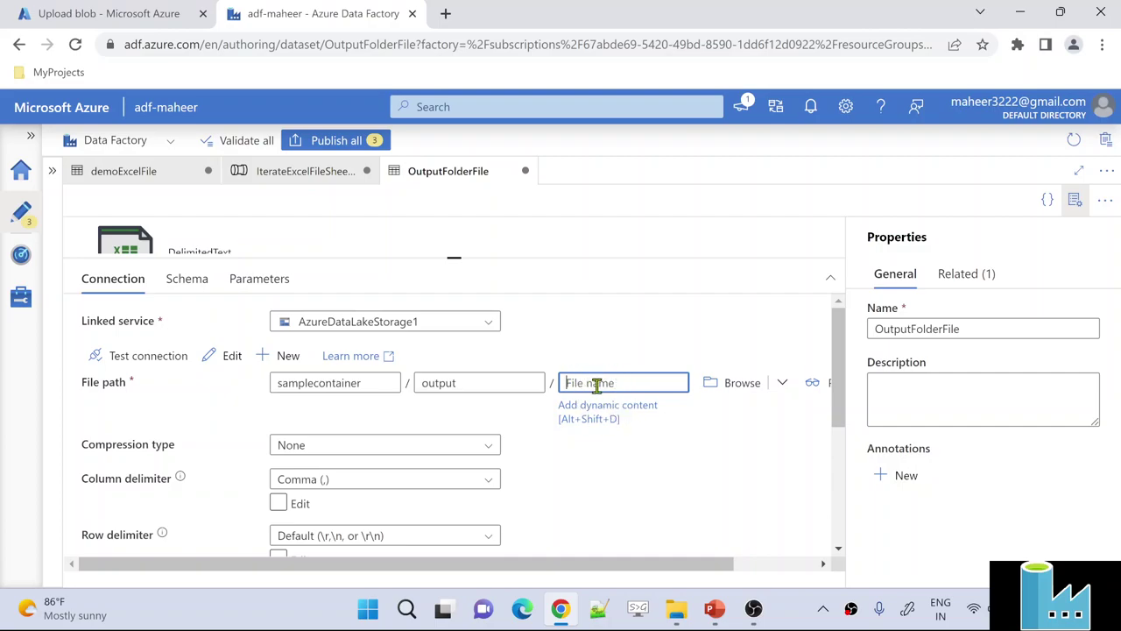
click(201, 278)
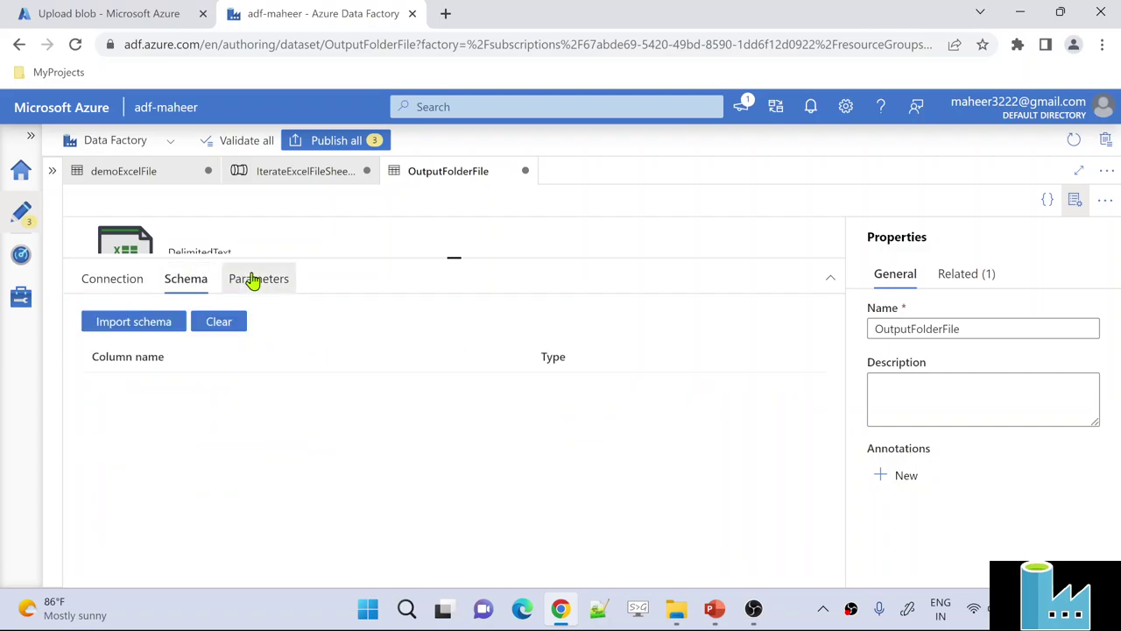
click(252, 279)
click(105, 331)
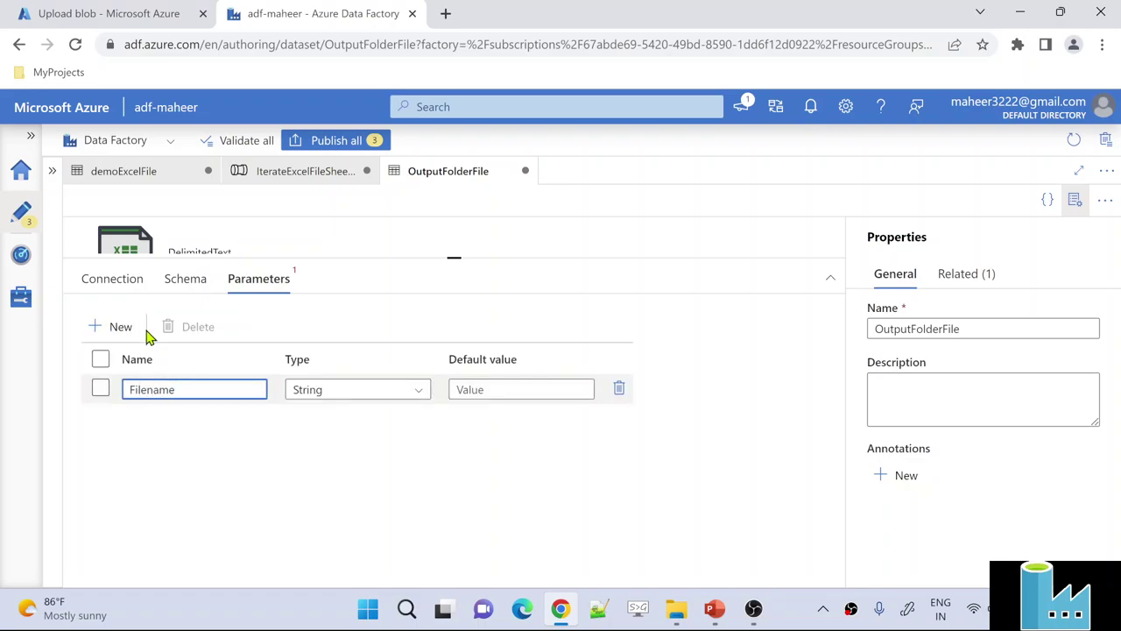
click(120, 287)
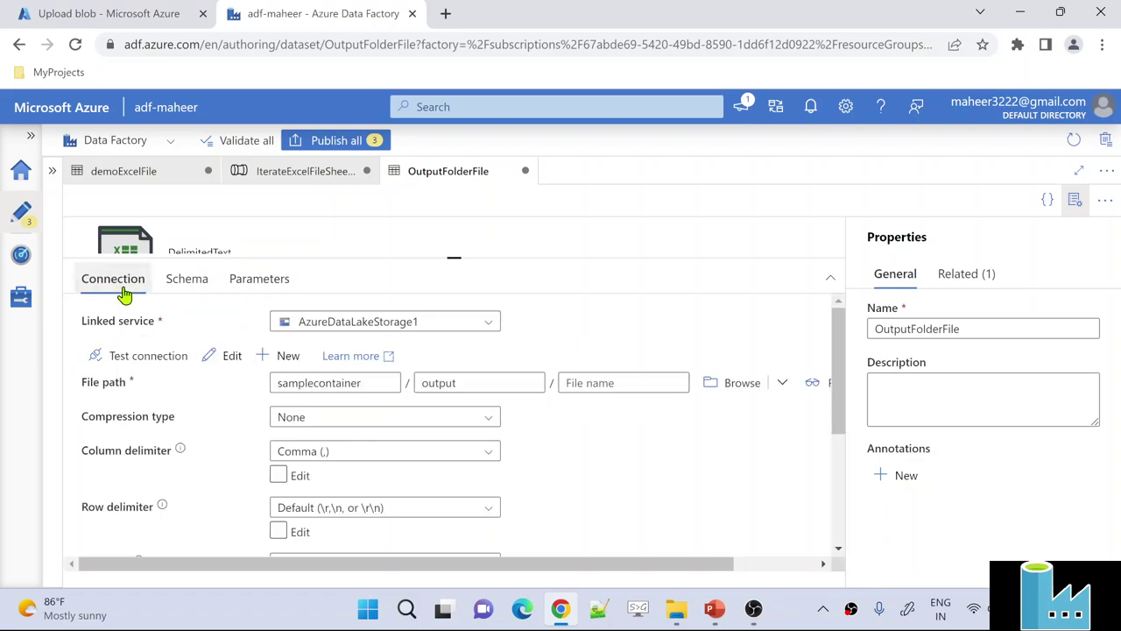
click(608, 380)
click(606, 409)
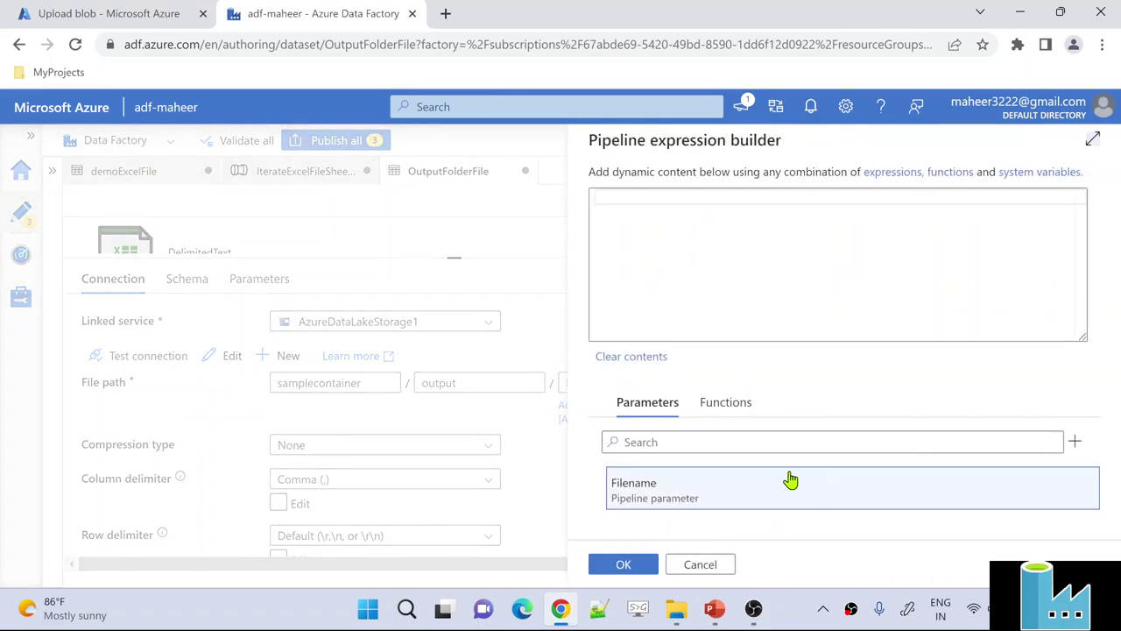
click(698, 494)
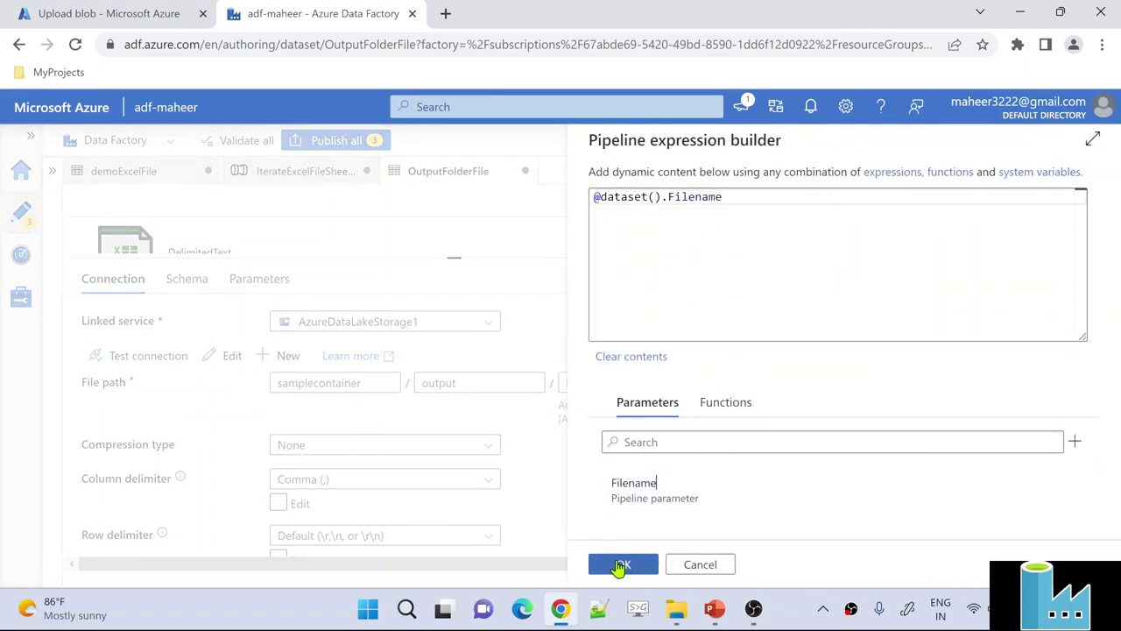
click(620, 565)
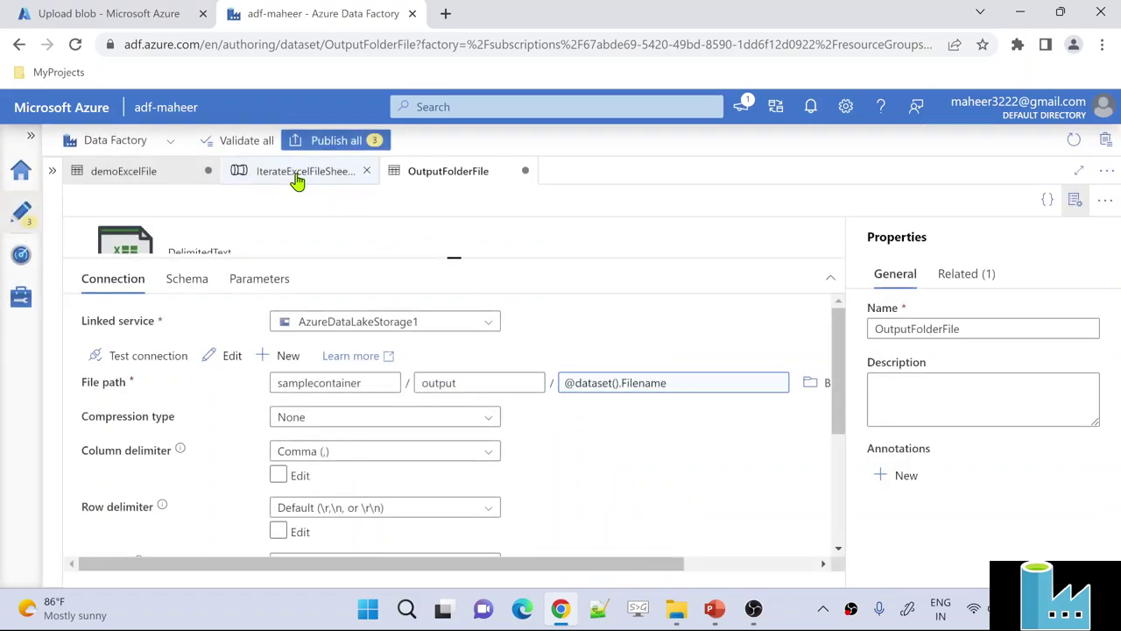
click(298, 173)
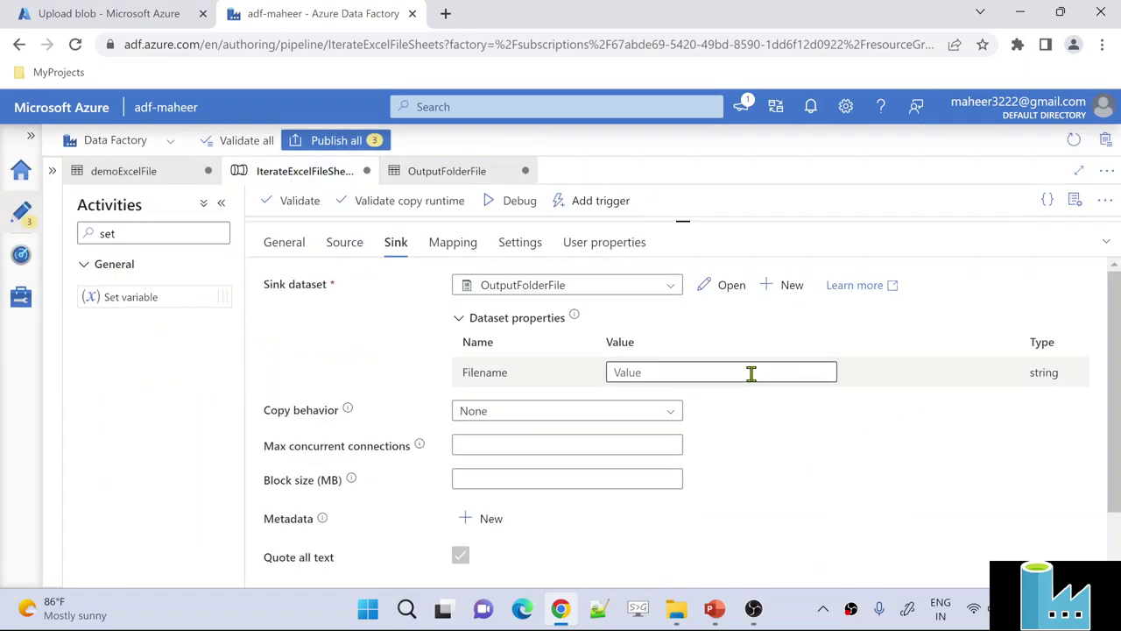
Open the expression builder for the sink's Filename dataset property and begin typing the expression.
click(751, 373)
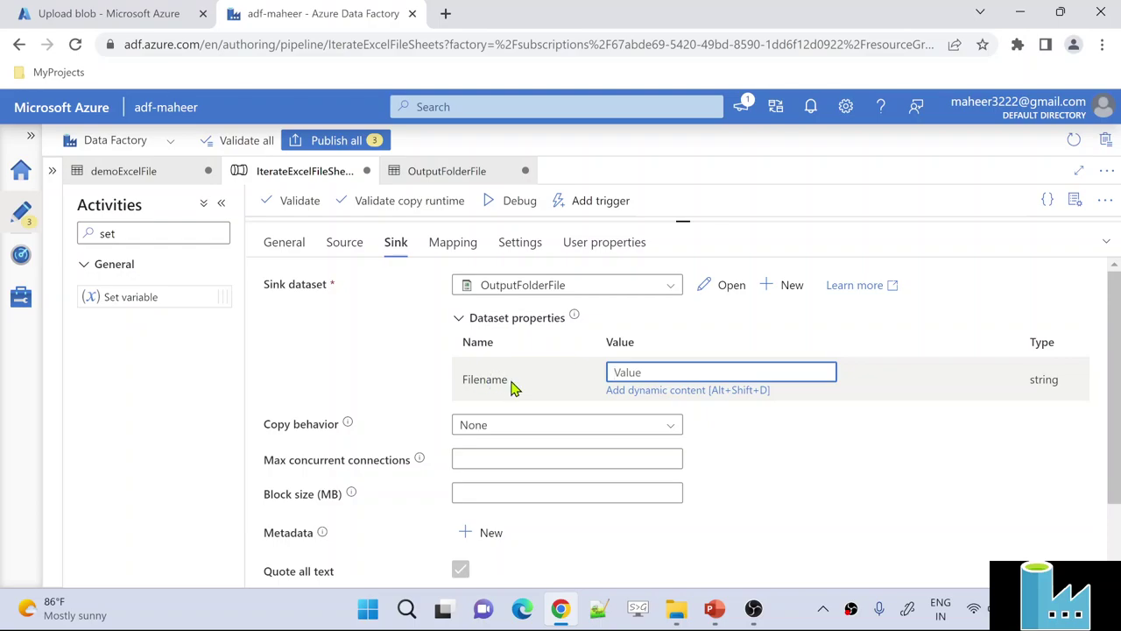
click(483, 297)
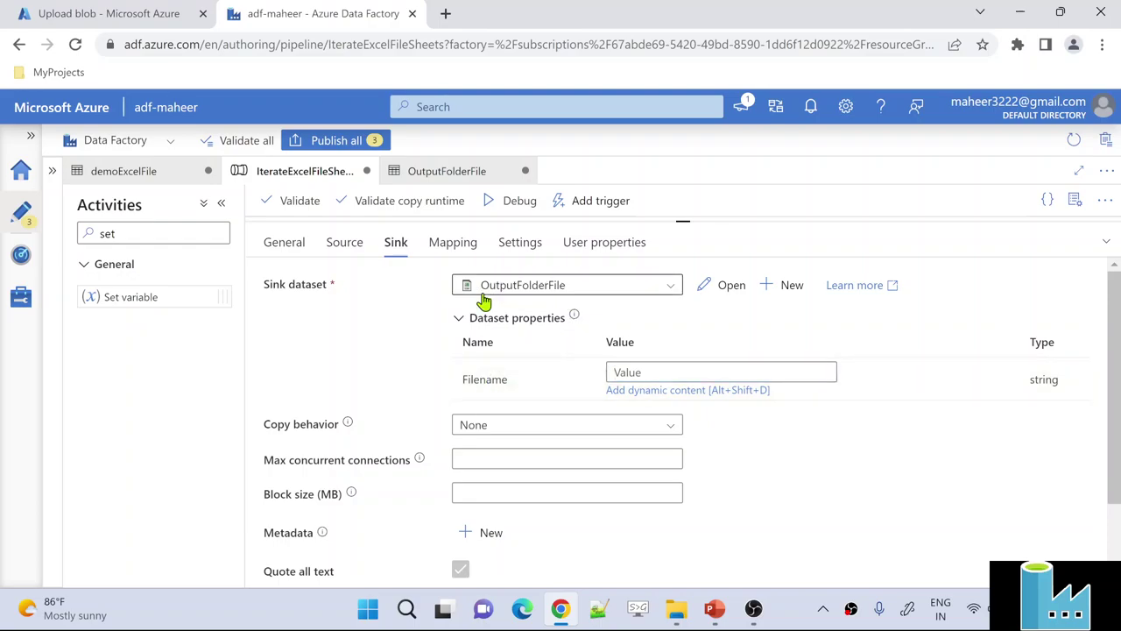
click(689, 374)
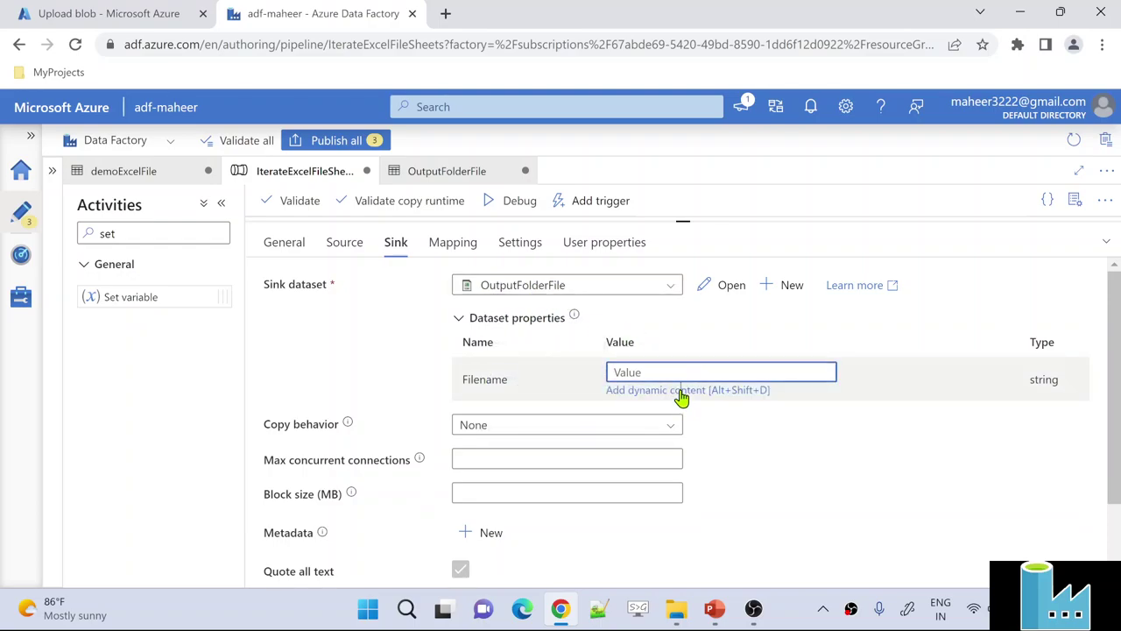
click(682, 390)
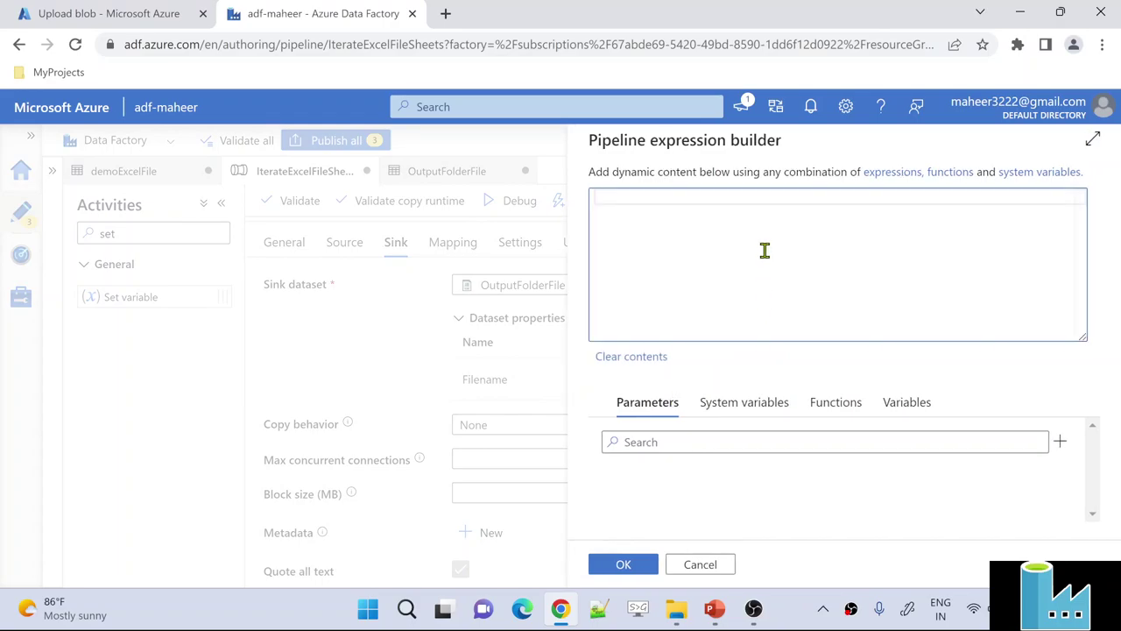
text(demp)
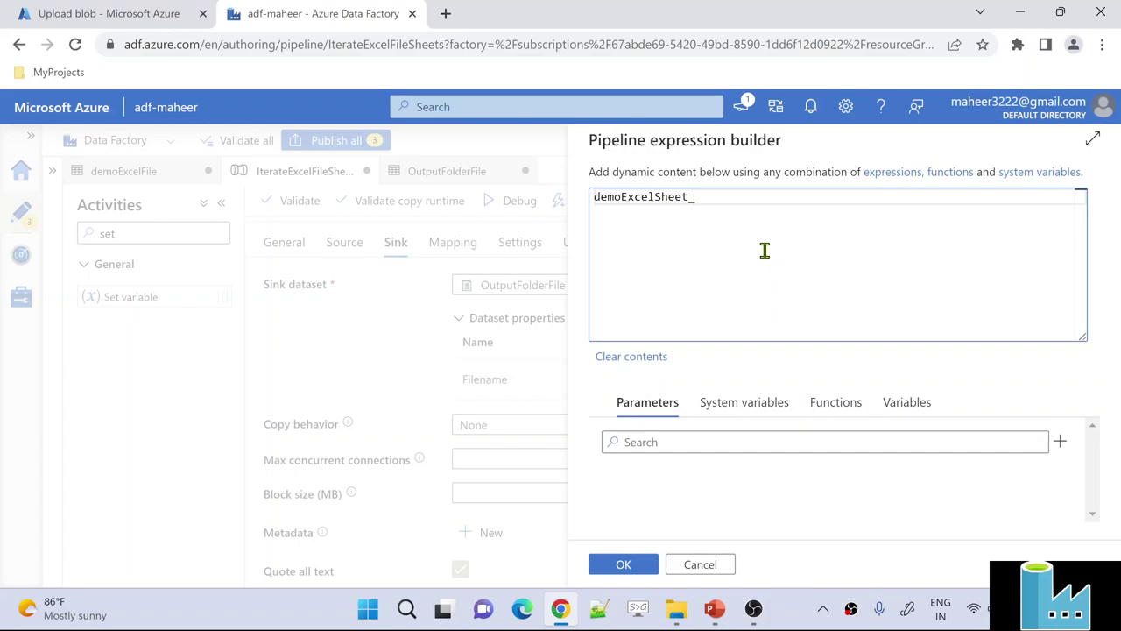
Build the sink file name expression demoExcelSheet_@{variables('counter')}.csv and confirm it.
text({)
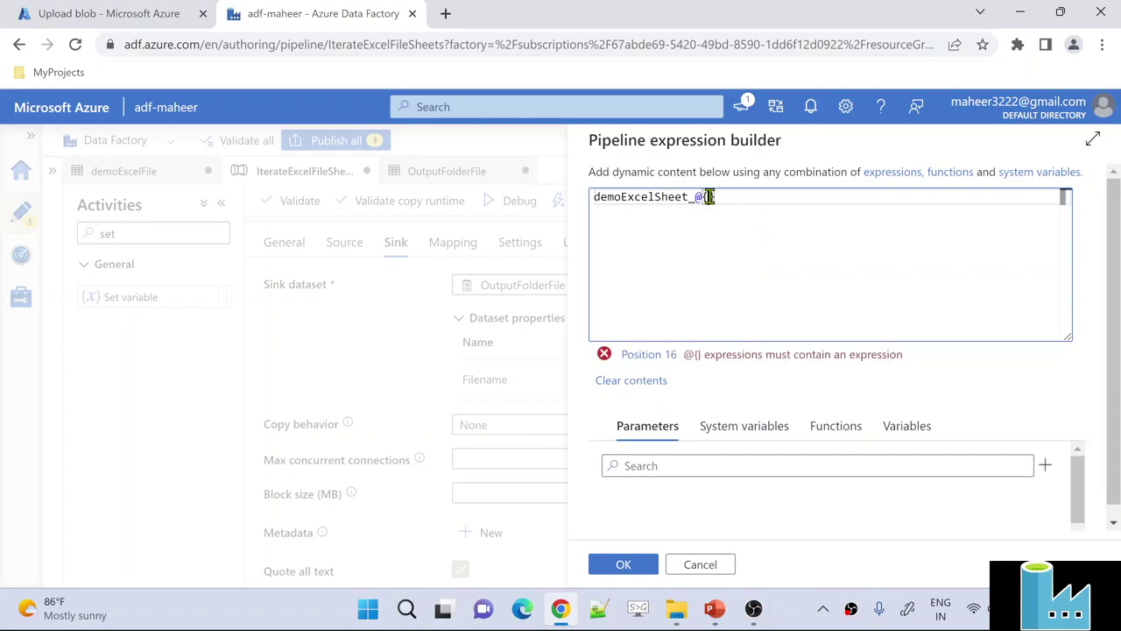
click(769, 431)
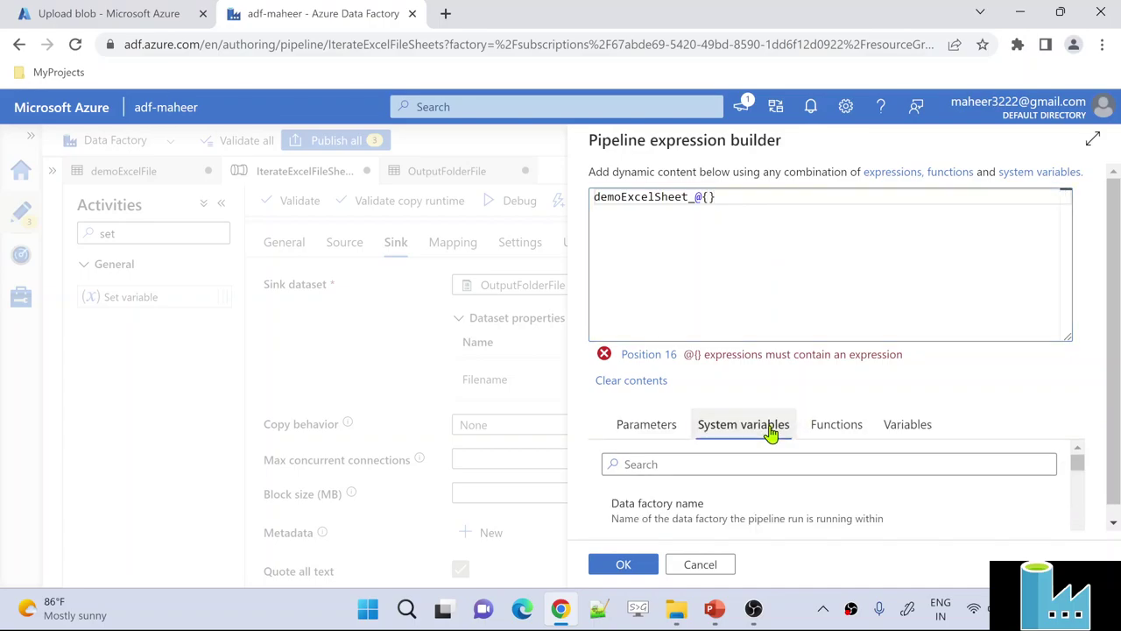
click(892, 433)
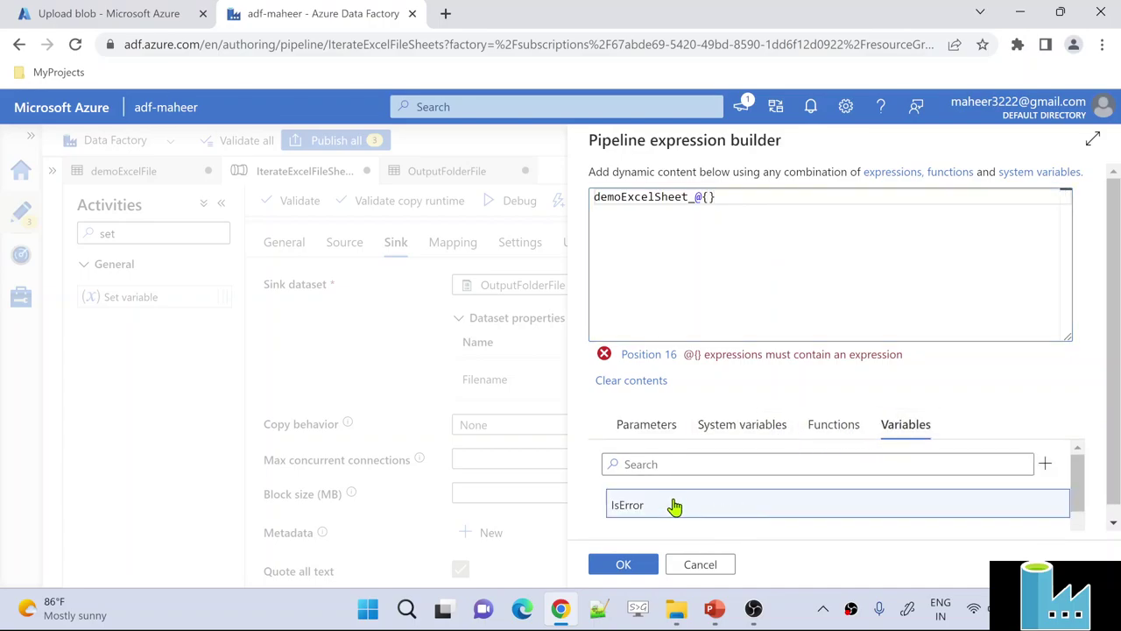
scroll(671, 505, down, 1)
click(657, 506)
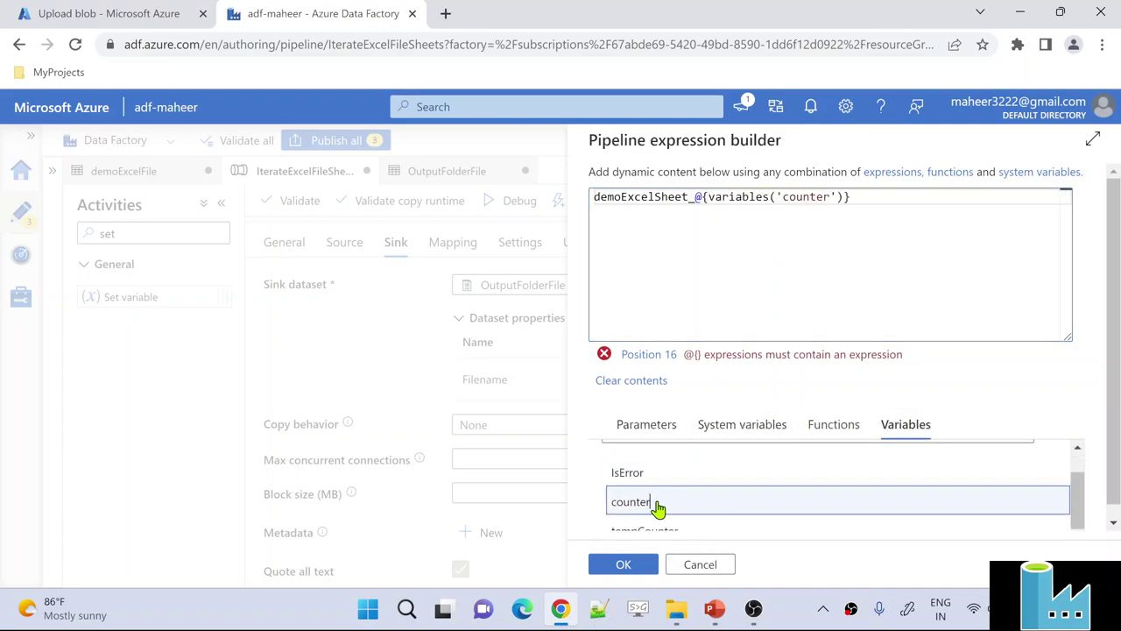
click(874, 198)
text(.csv)
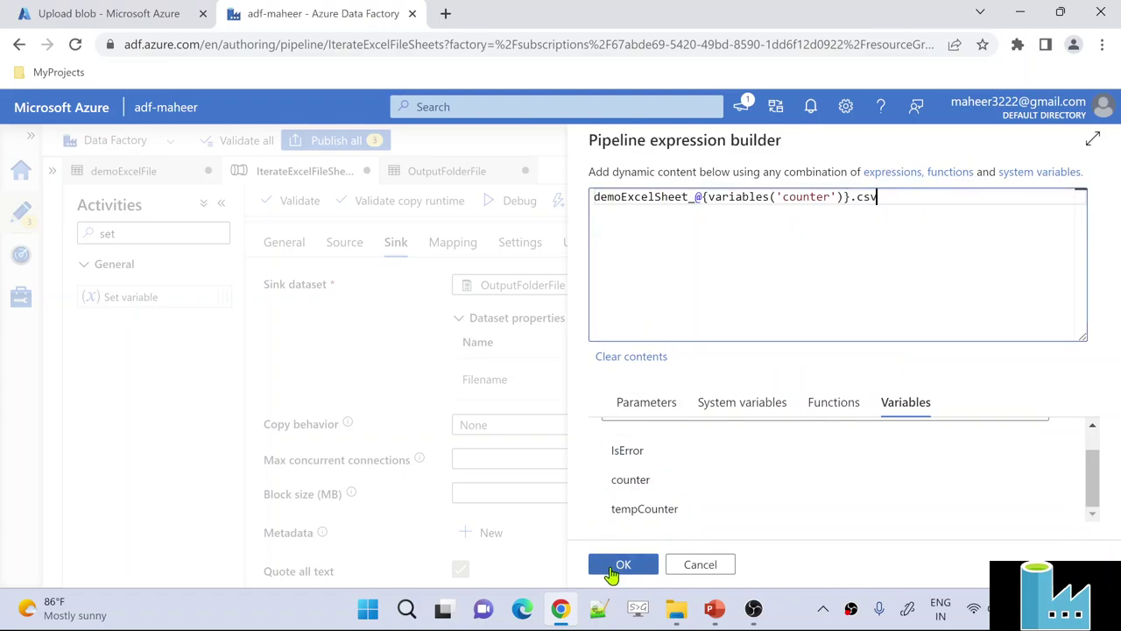
click(620, 565)
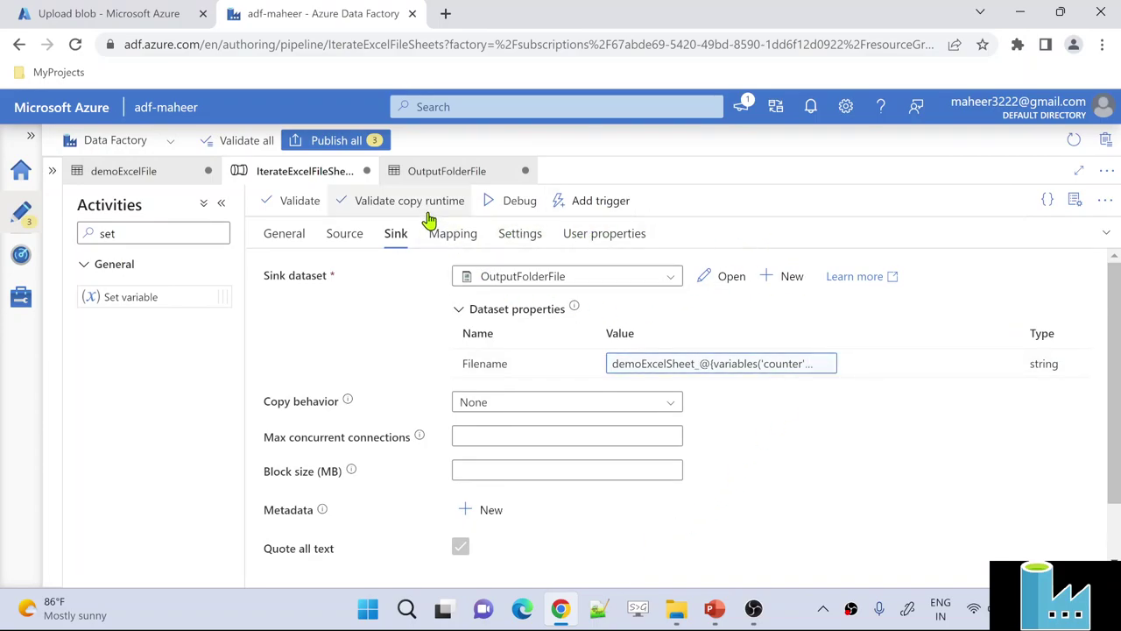
Return to the IterateExcelFileSheets pipeline and open Until1 to review its four activities.
click(1108, 241)
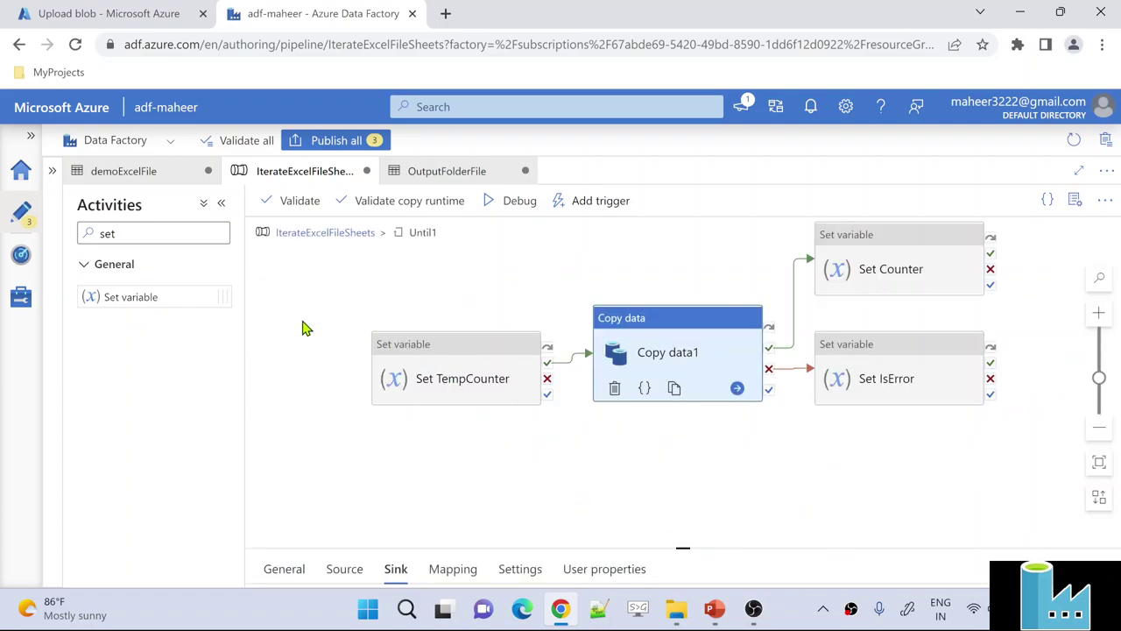
click(313, 235)
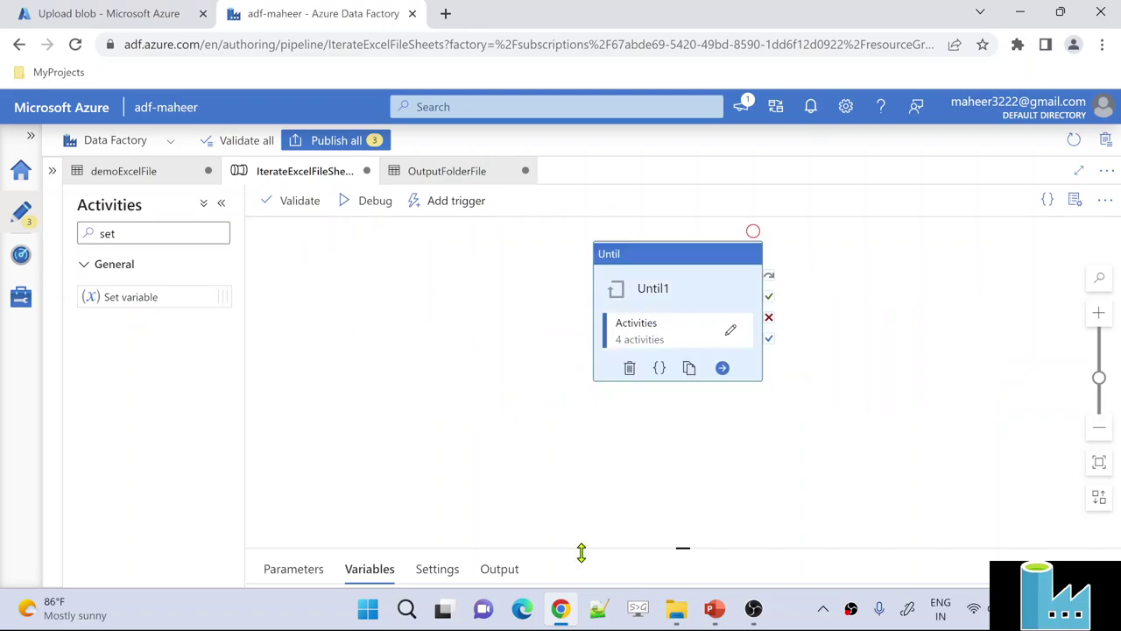
drag(587, 549, 564, 420)
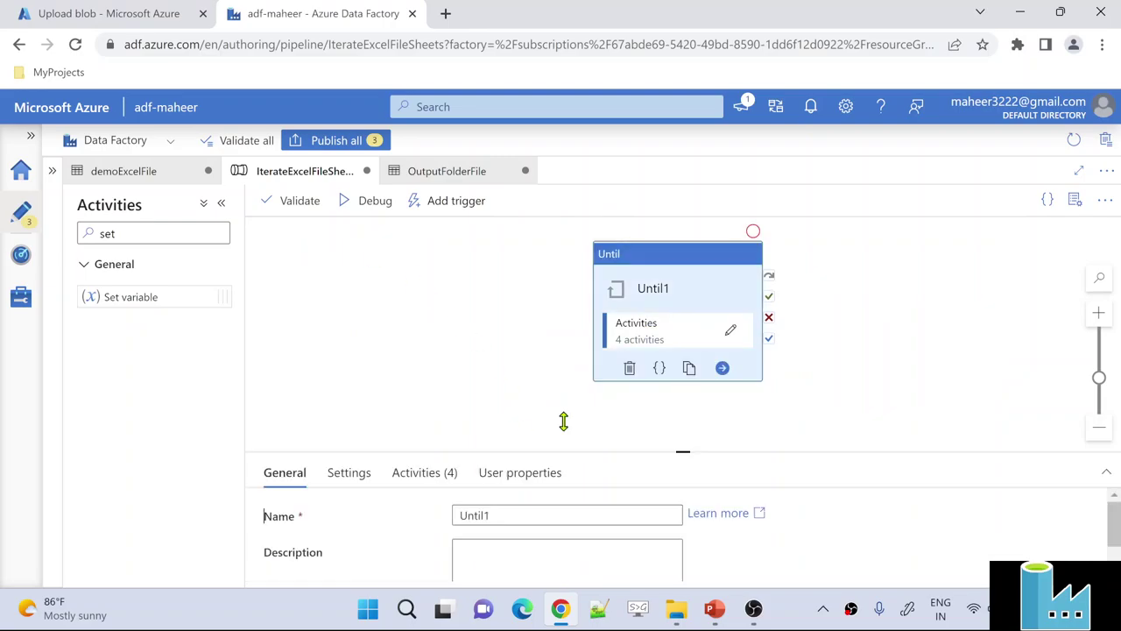
click(416, 332)
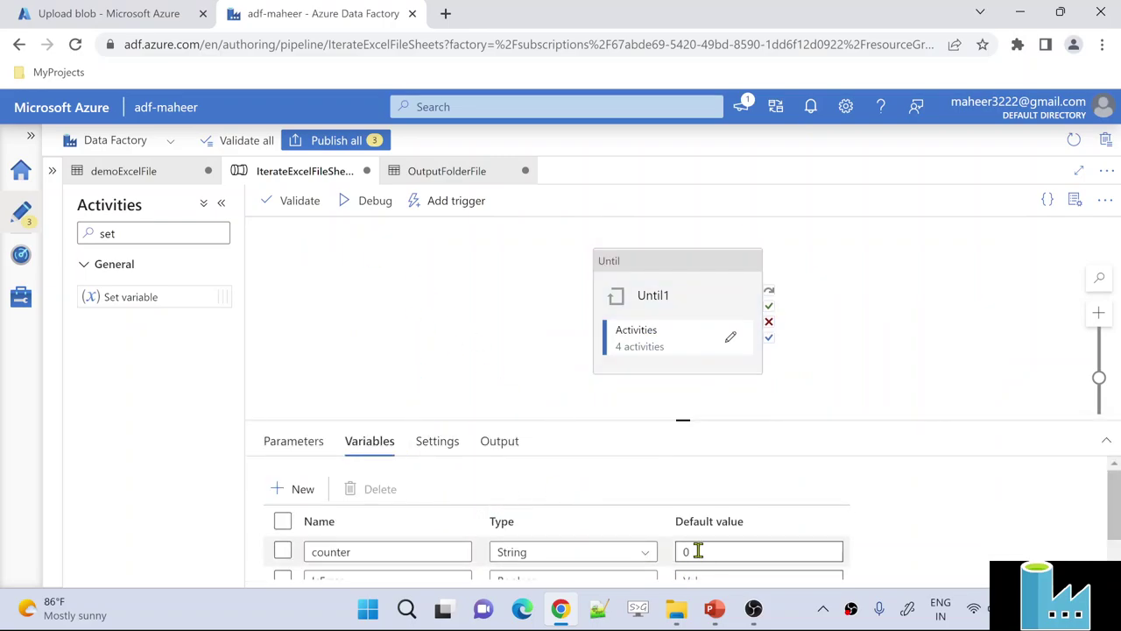
click(662, 298)
double_click(662, 298)
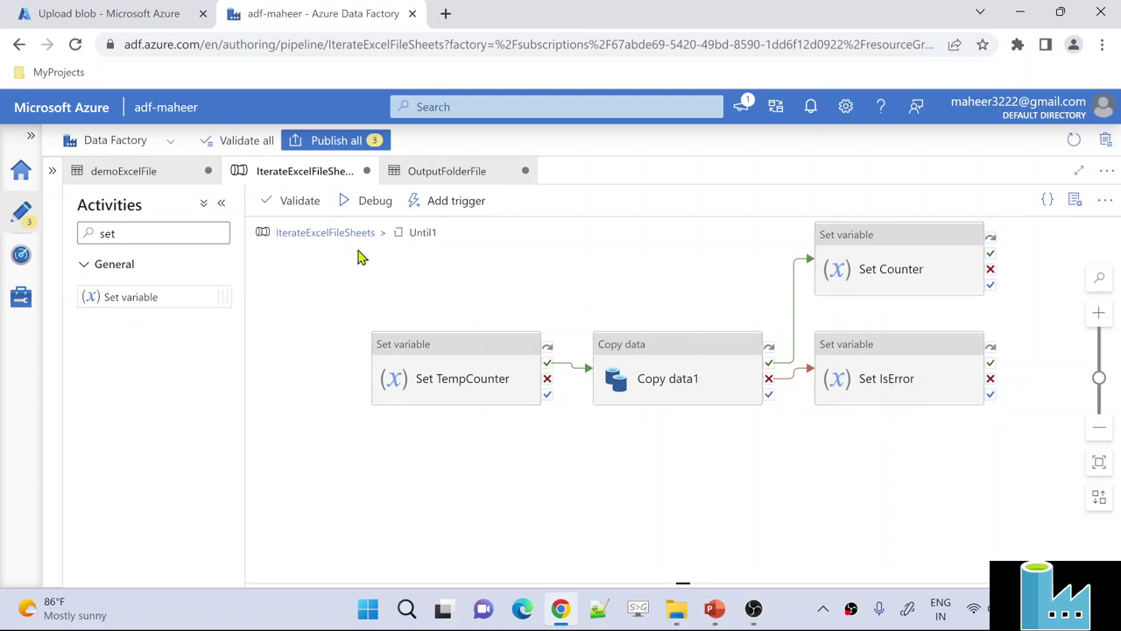
Go back to the top-level pipeline and review the Until1 loop's settings.
click(346, 245)
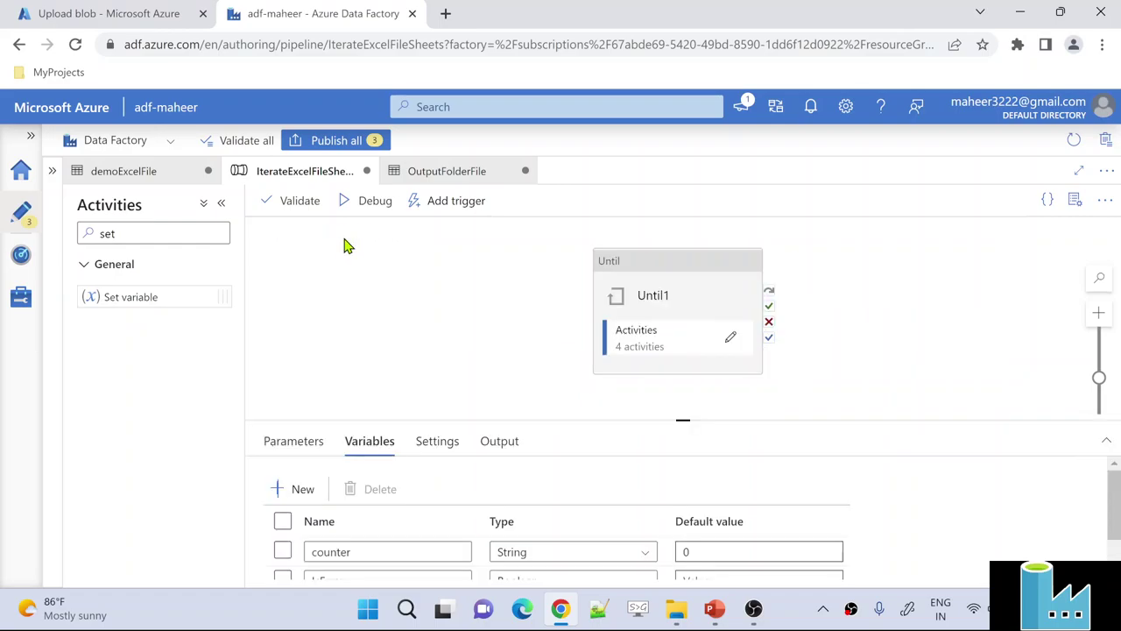
click(684, 298)
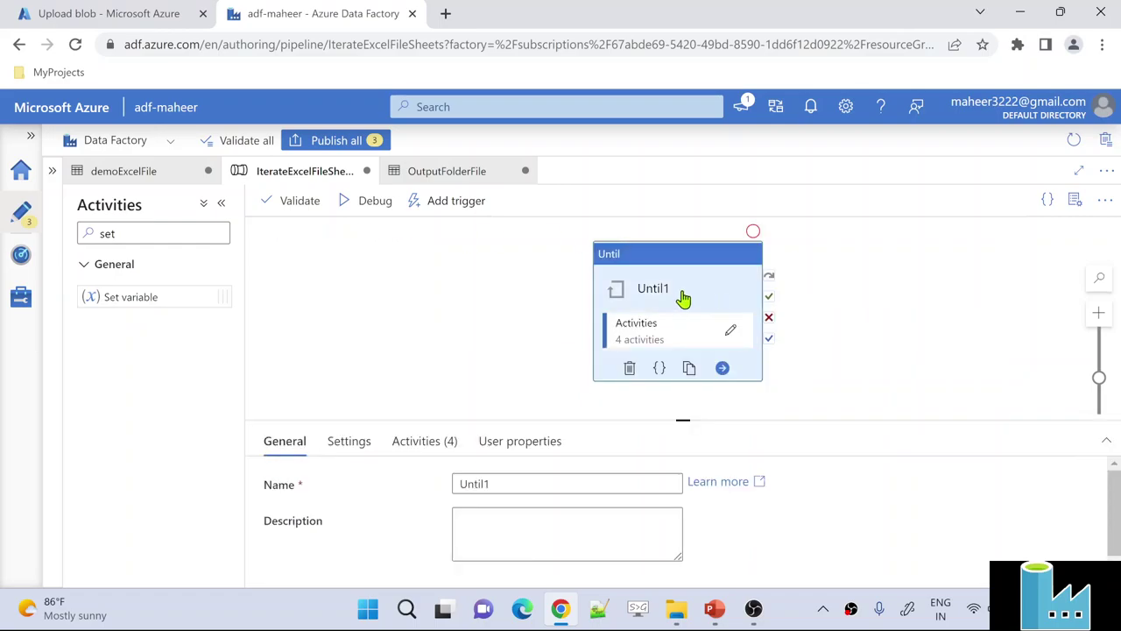
click(351, 442)
click(465, 361)
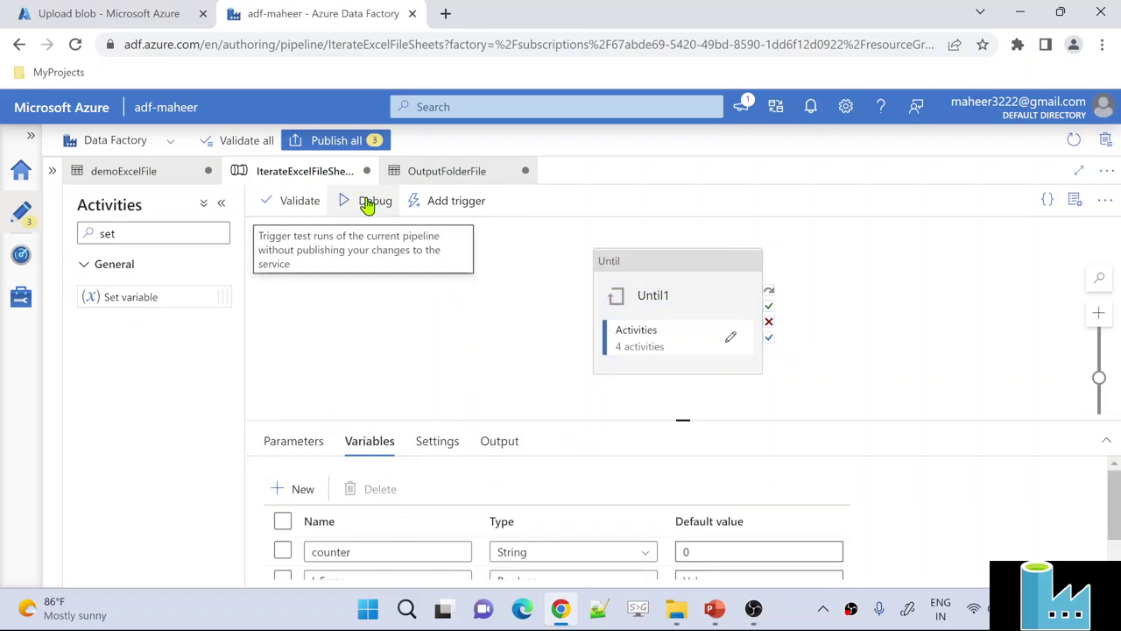
Publish the three pending changes, trigger IterateExcelFileSheets now, and view Pipeline runs.
click(349, 142)
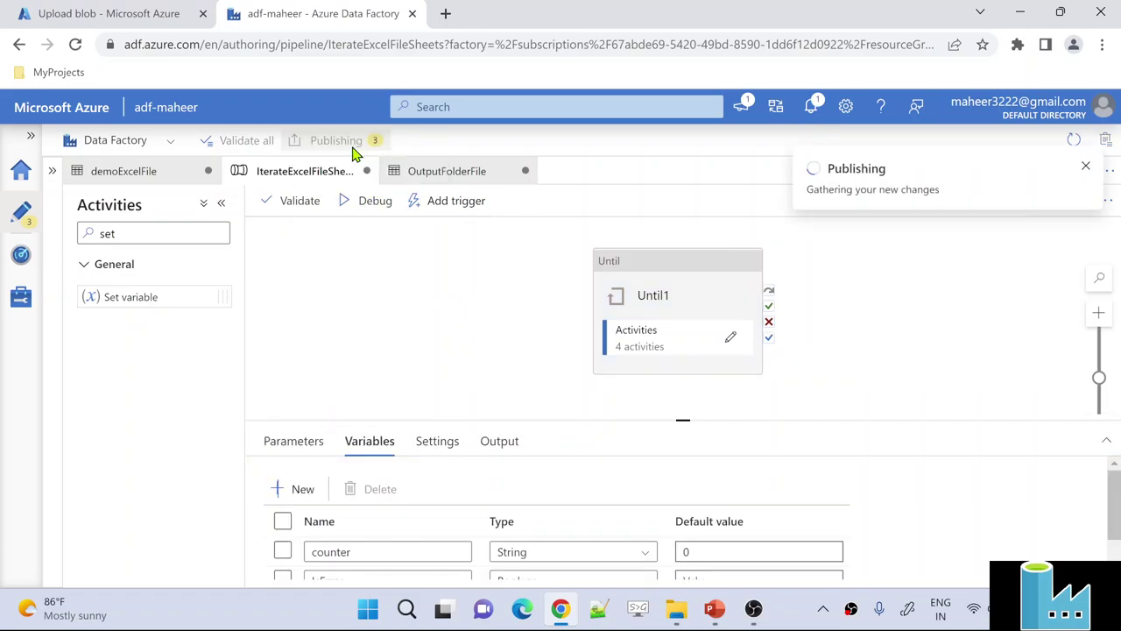
click(675, 565)
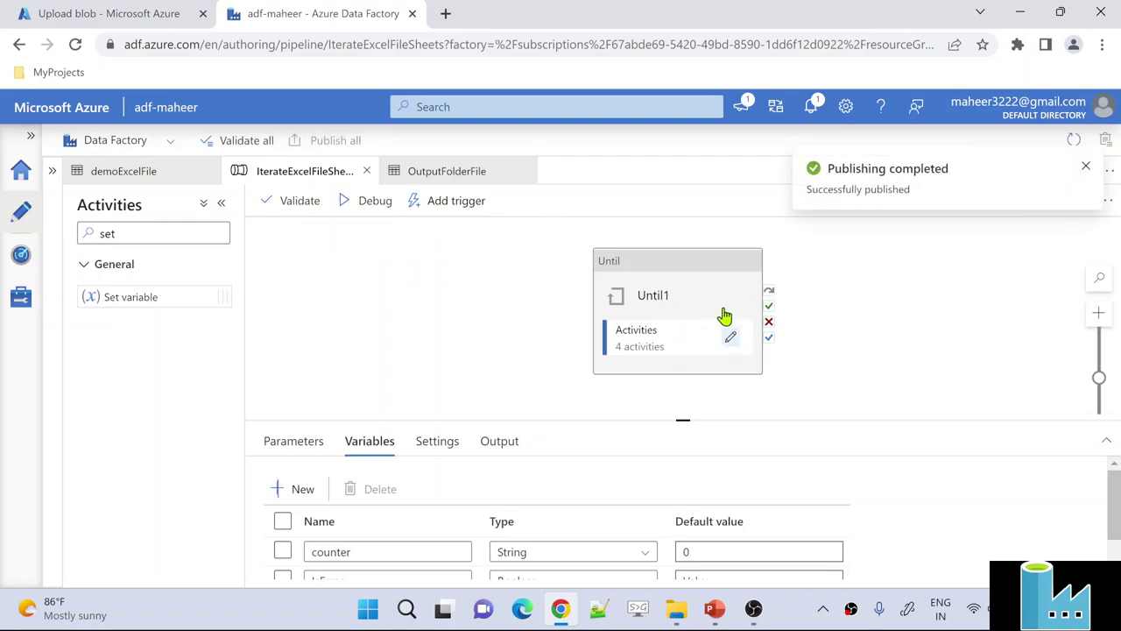
click(457, 211)
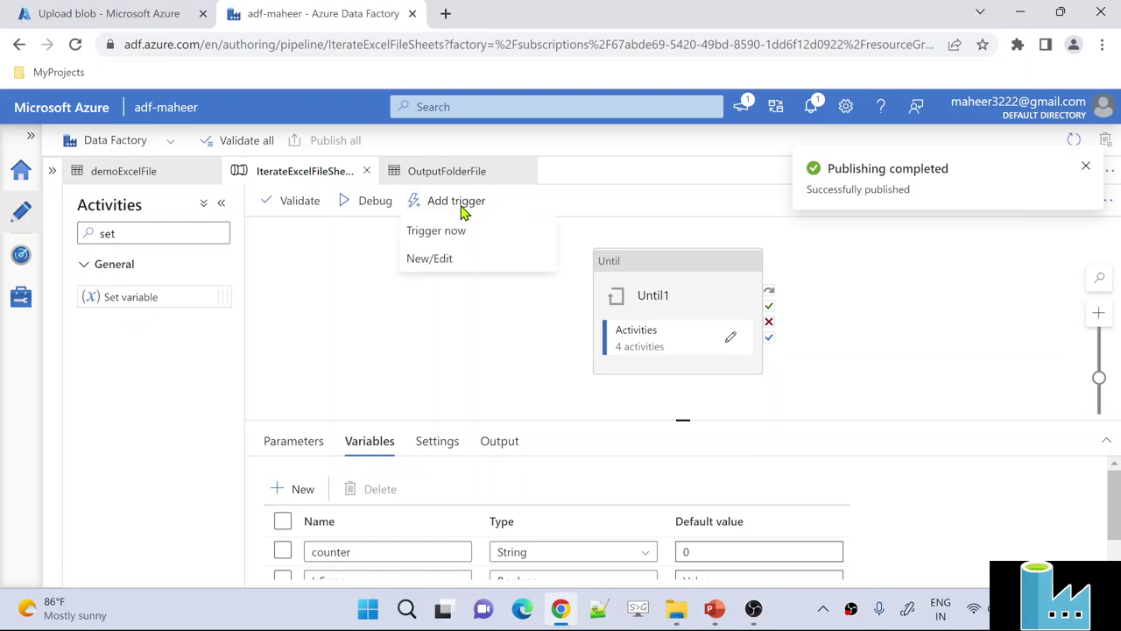
click(465, 232)
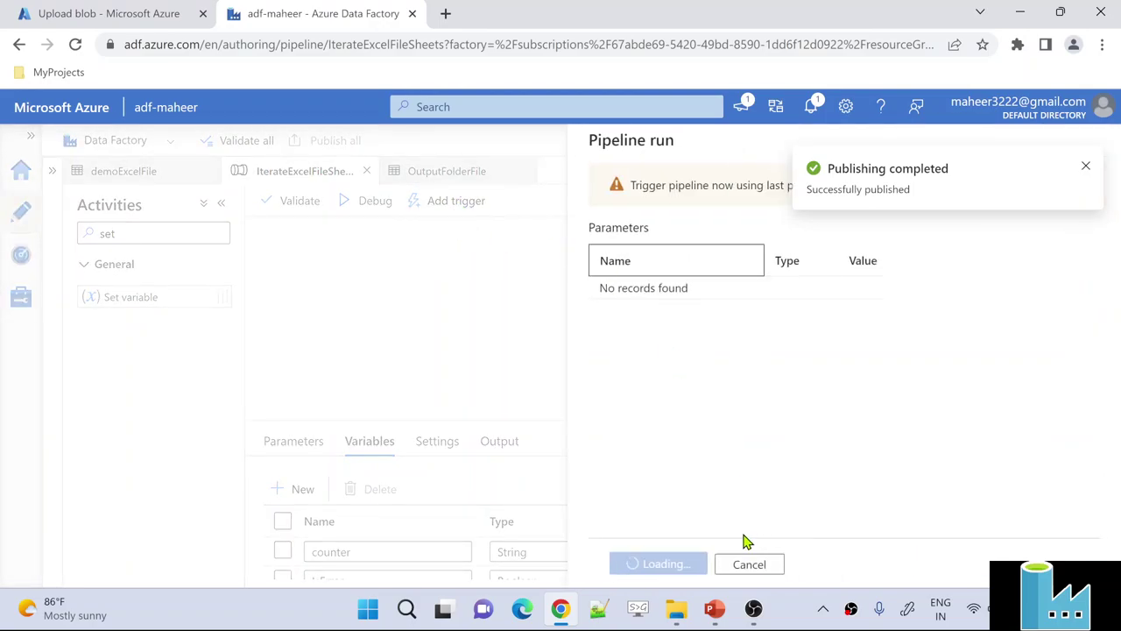
click(674, 568)
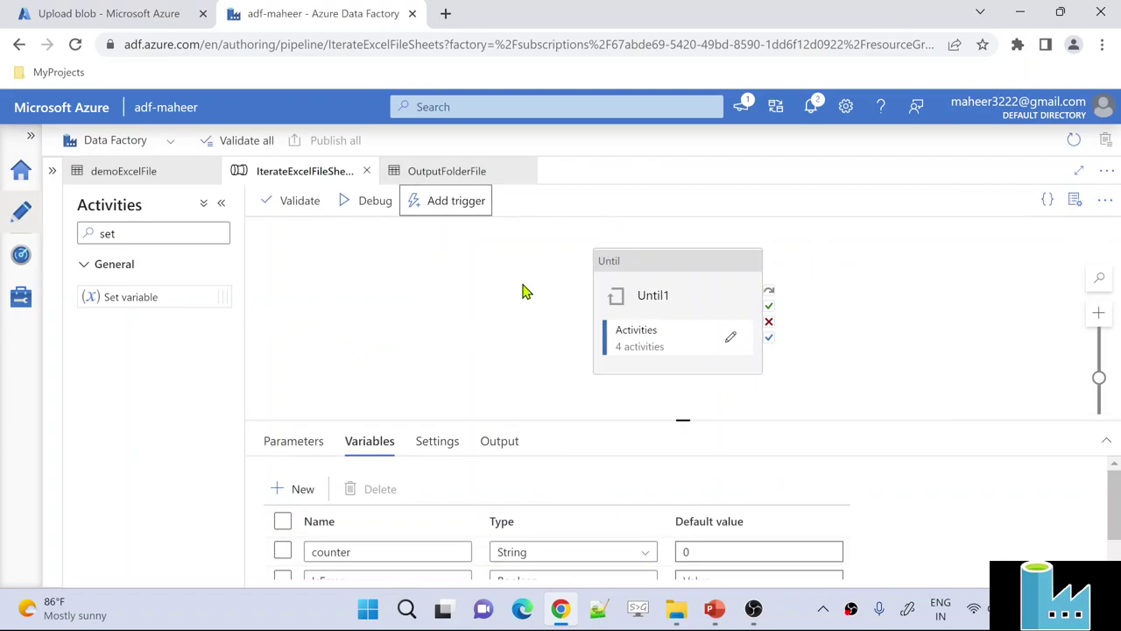
click(19, 256)
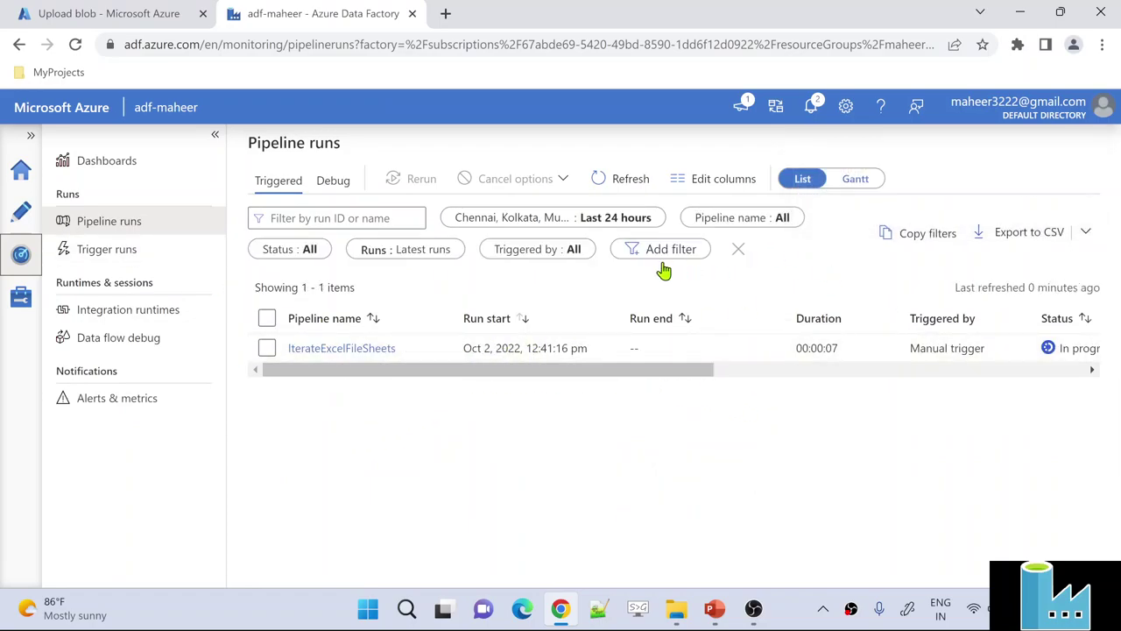
Refresh pipeline runs and open the IterateExcelFileSheets run's activity runs list.
click(599, 182)
click(599, 182)
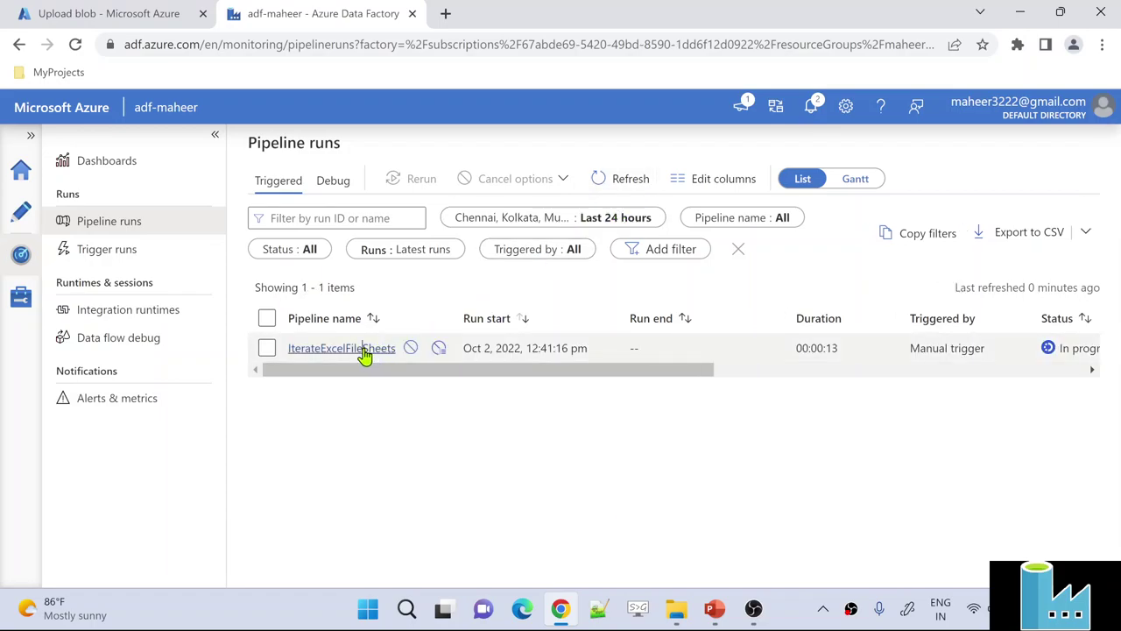
click(363, 351)
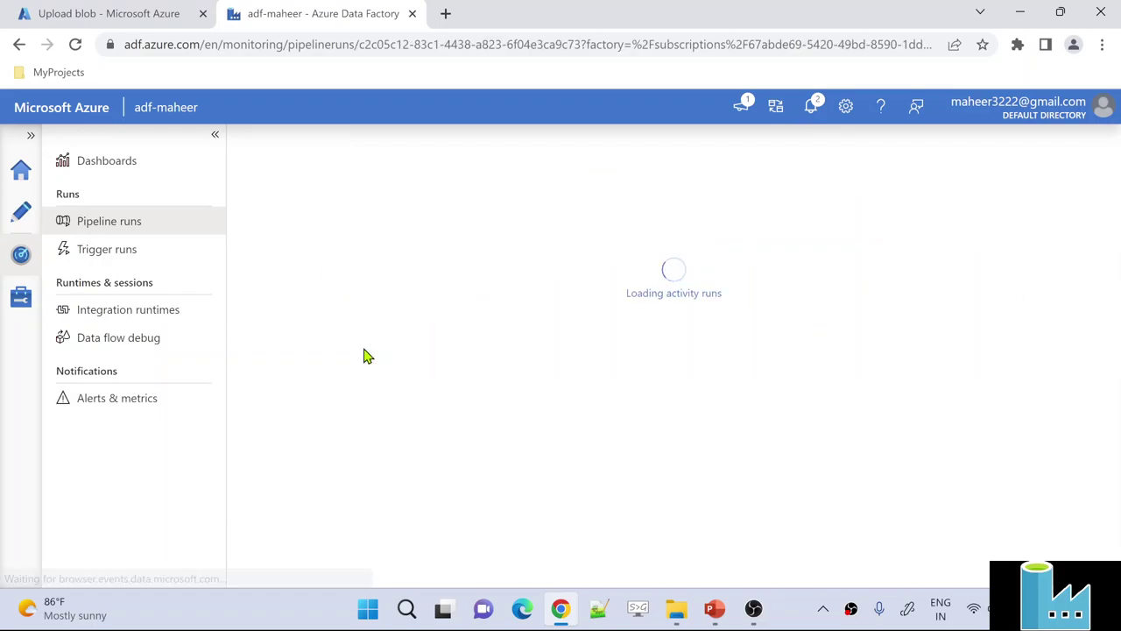
click(213, 138)
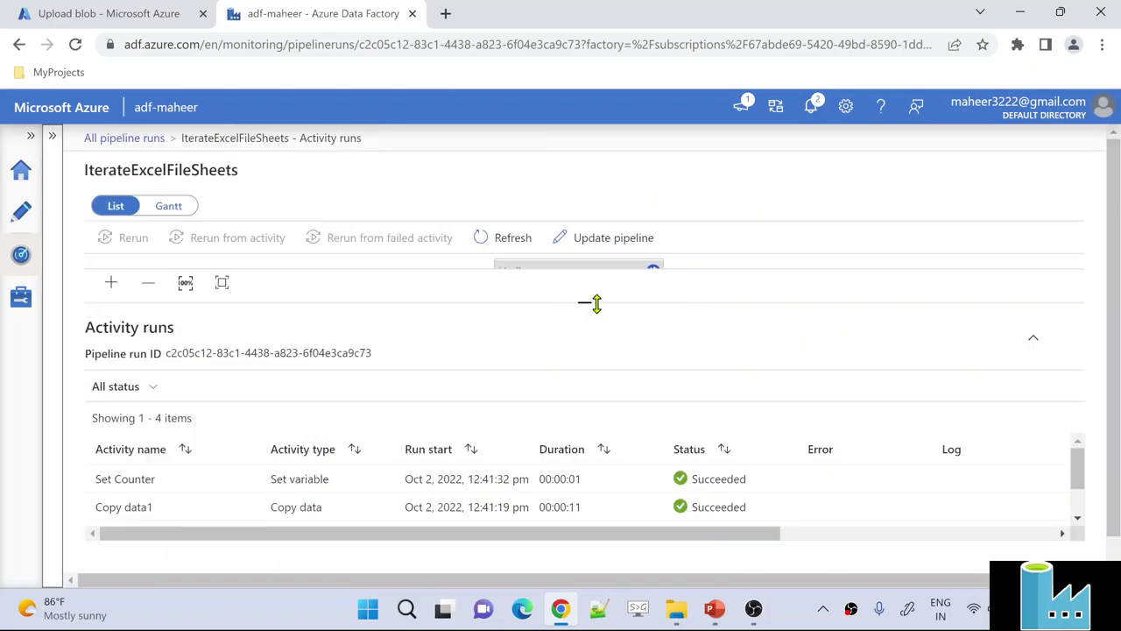
drag(595, 303, 605, 258)
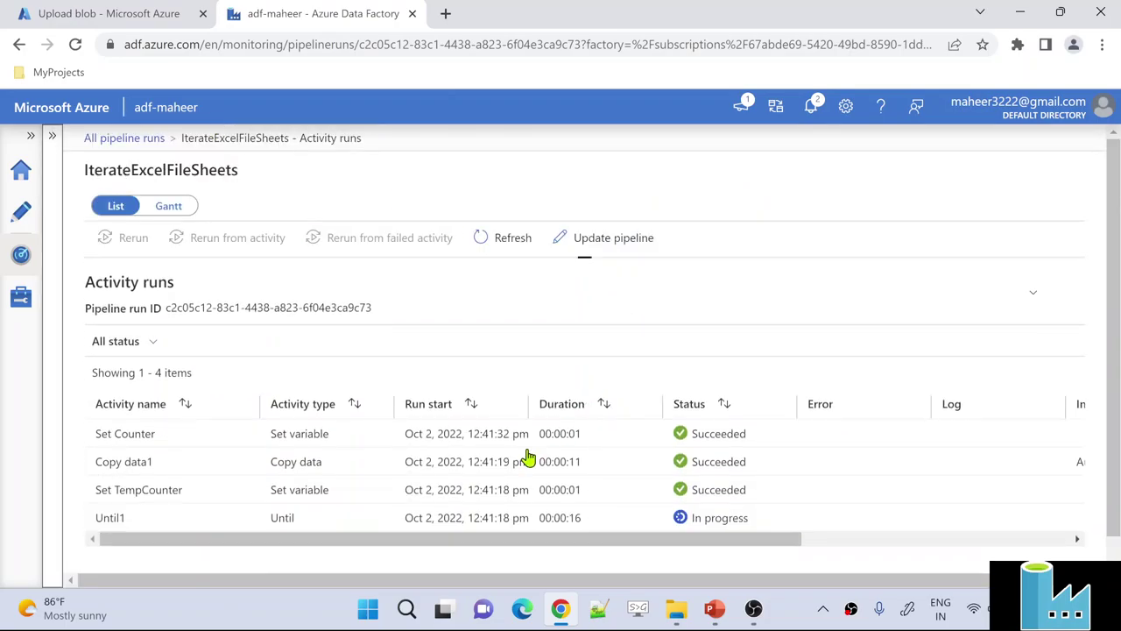
scroll(525, 455, down, 1)
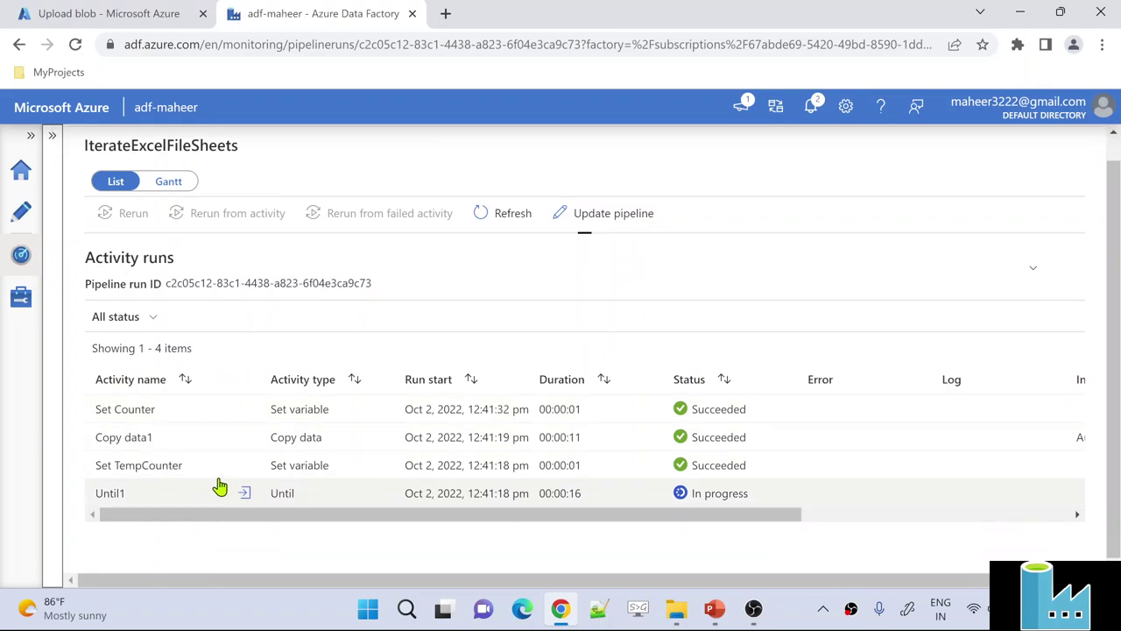
Check the Set TempCounter and Set Counter outputs, refreshing until tempCounter reads 3.
click(243, 465)
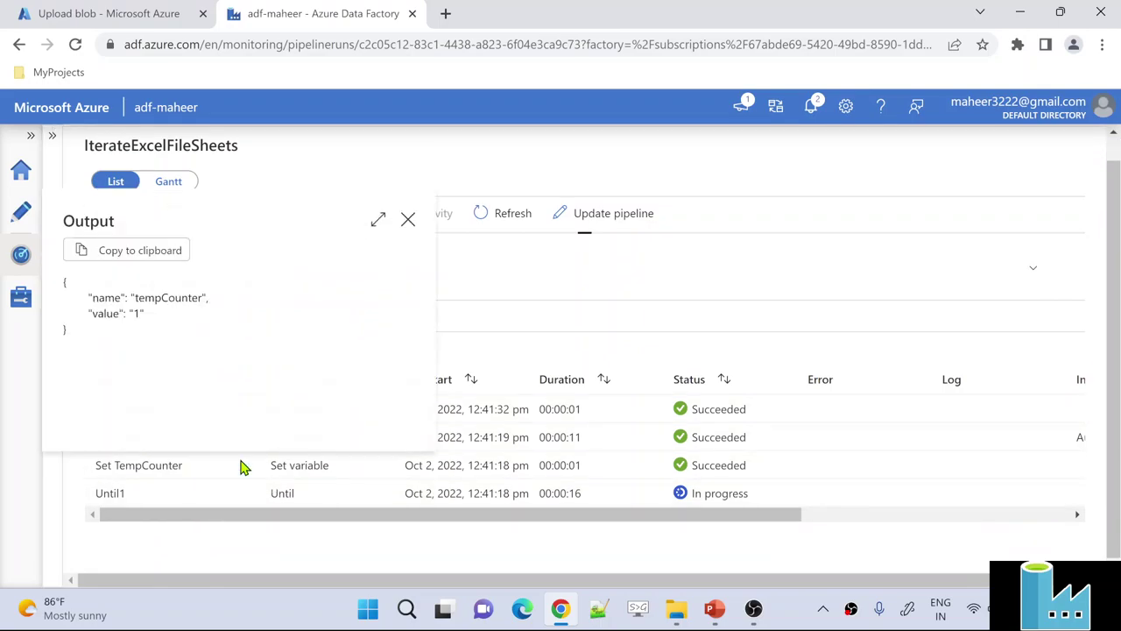
click(243, 465)
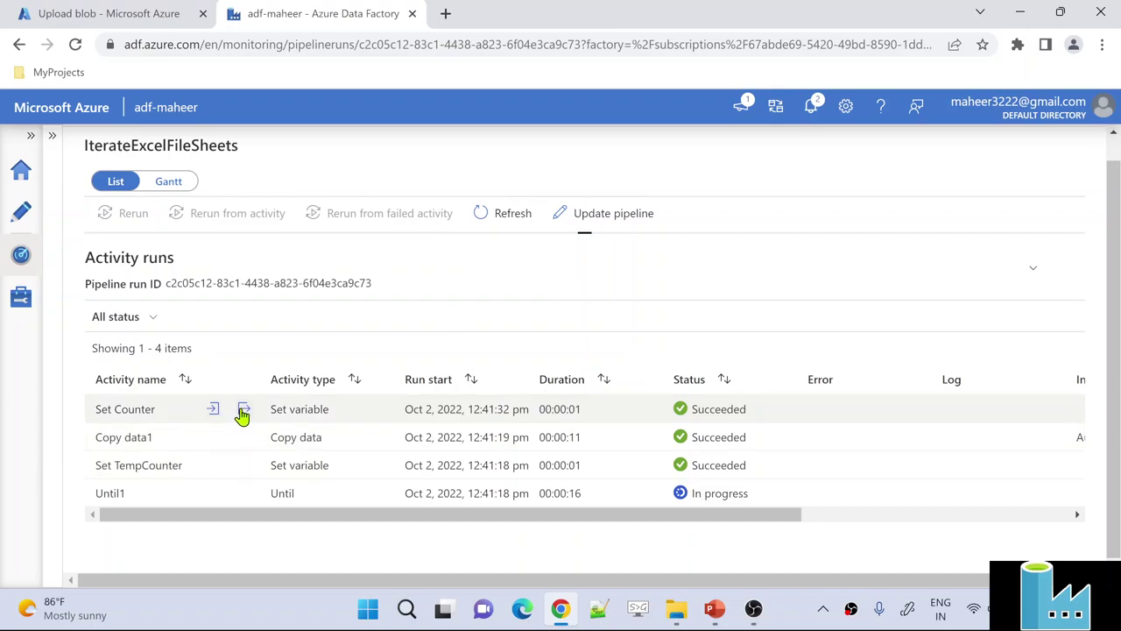
click(243, 412)
click(242, 412)
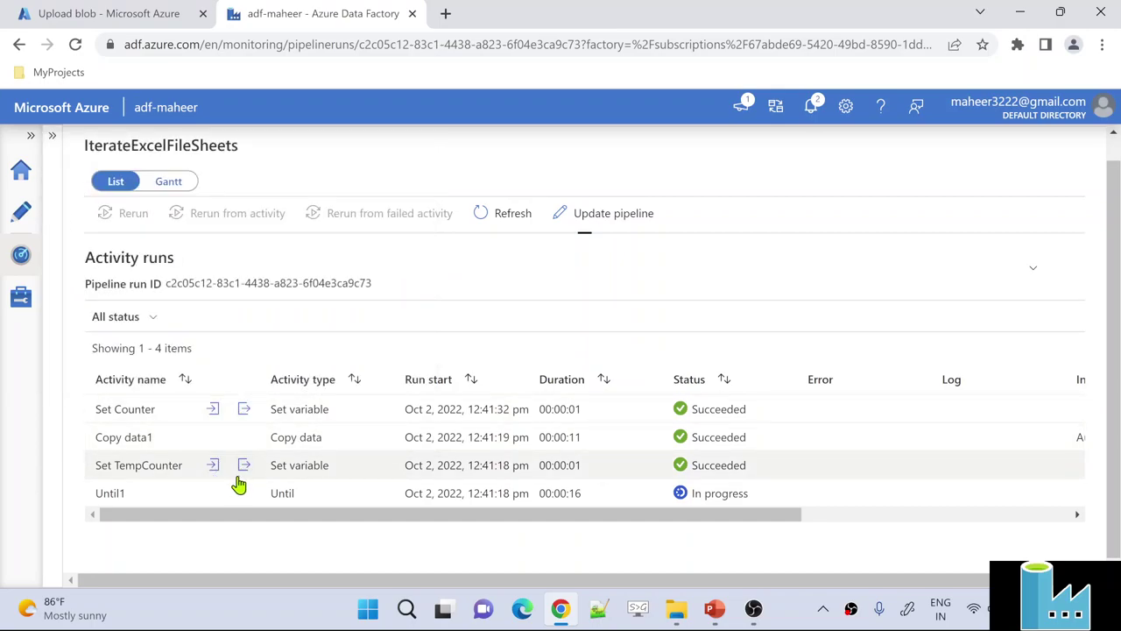
click(520, 224)
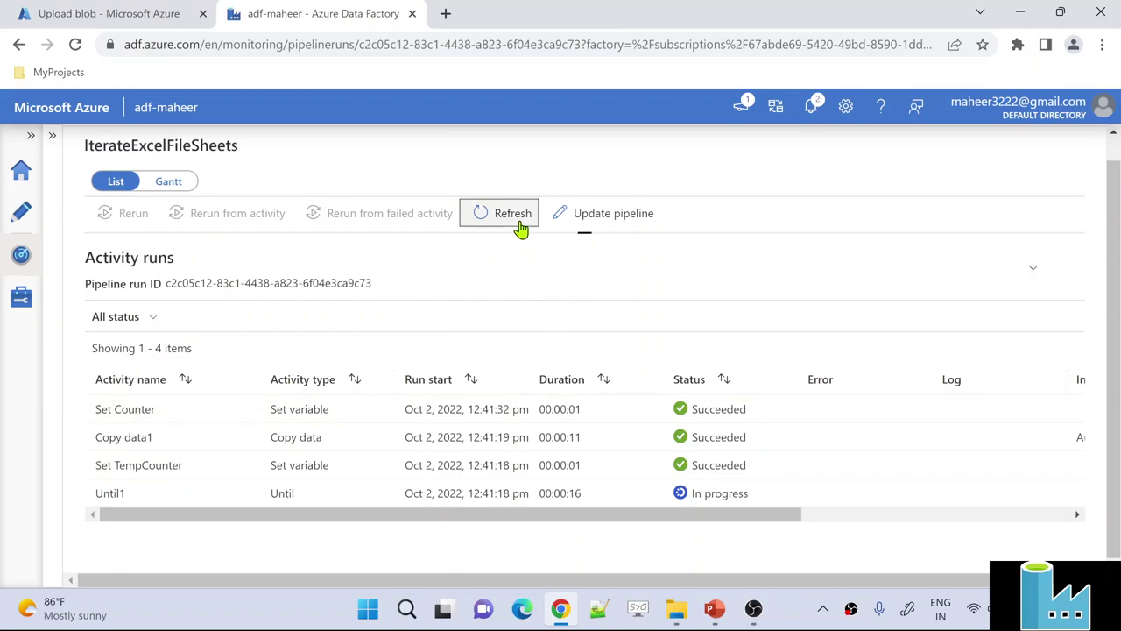
click(513, 214)
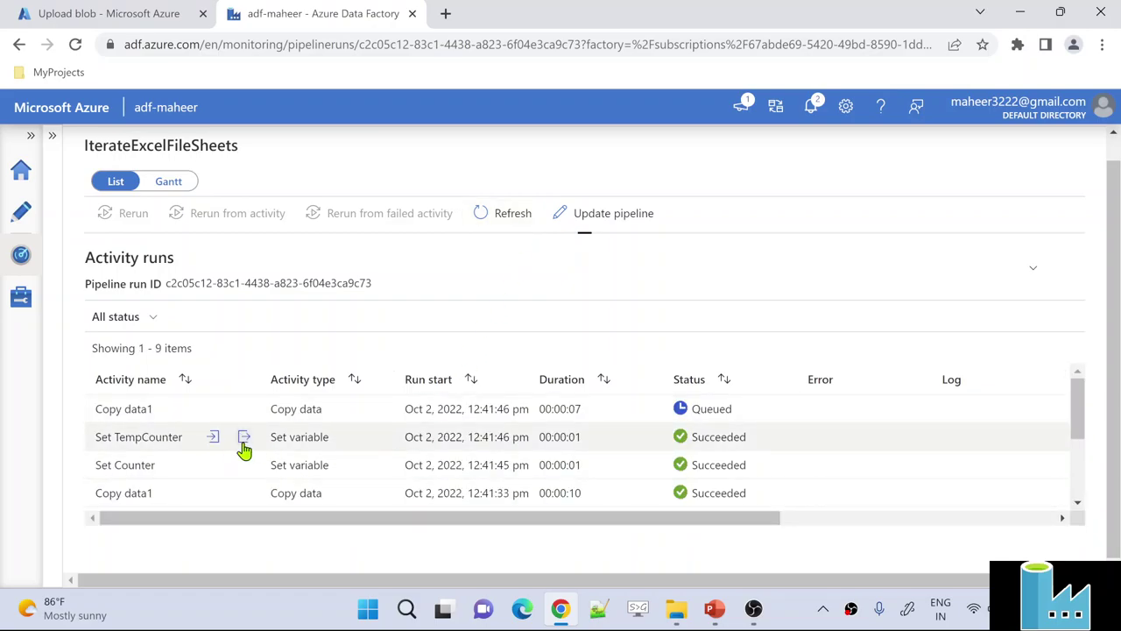
click(244, 438)
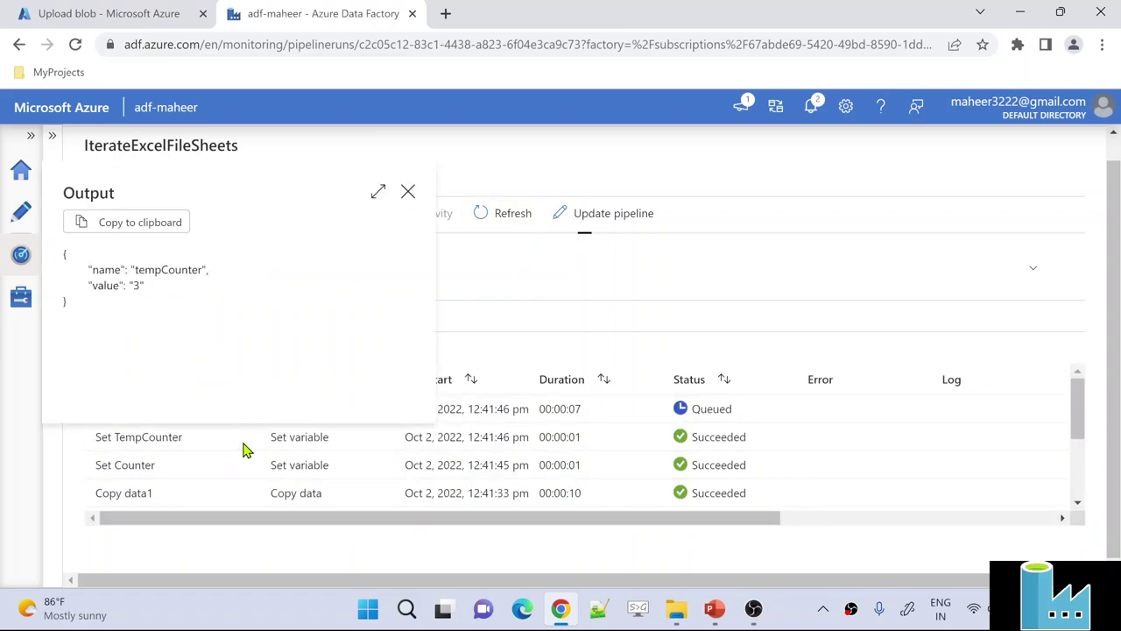
click(340, 445)
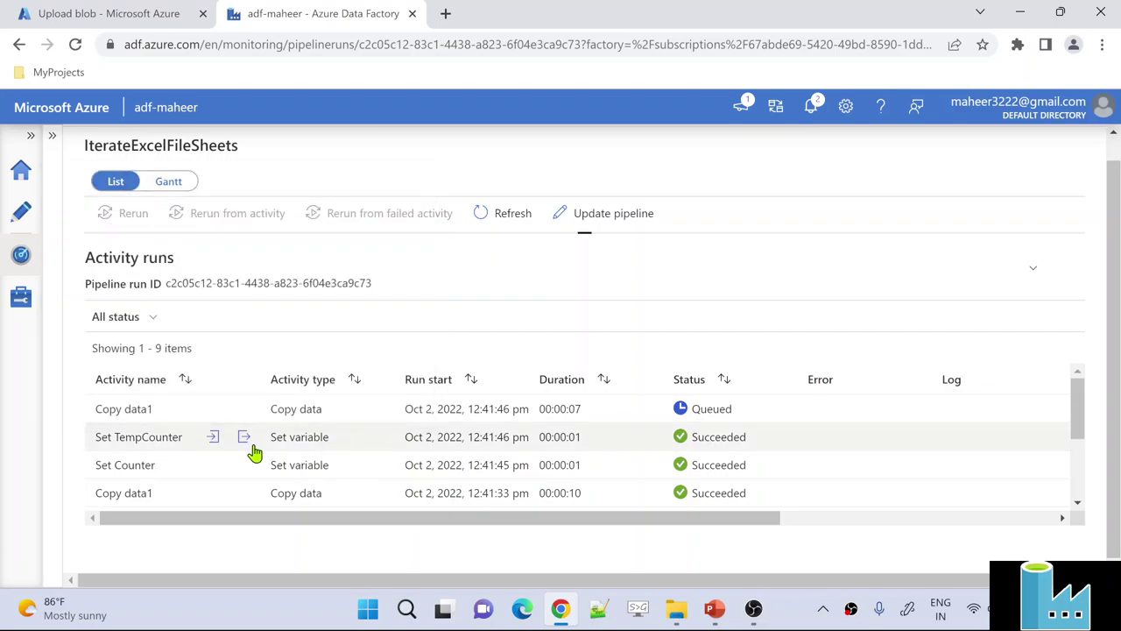
Refresh the activity runs and check that Set IsError output is true.
click(506, 223)
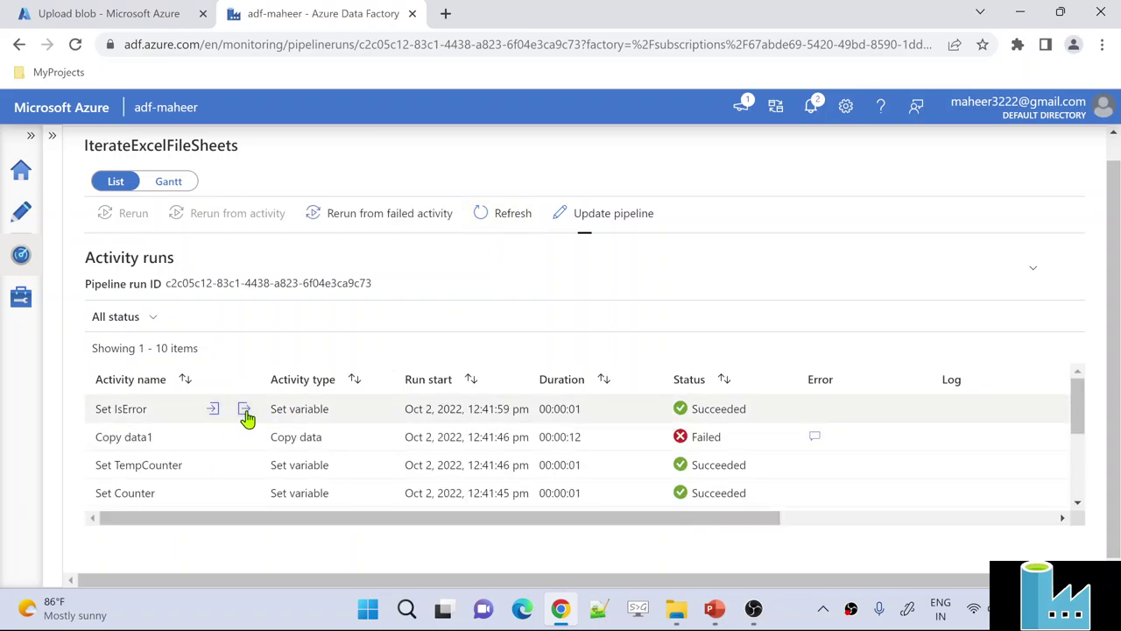
click(244, 410)
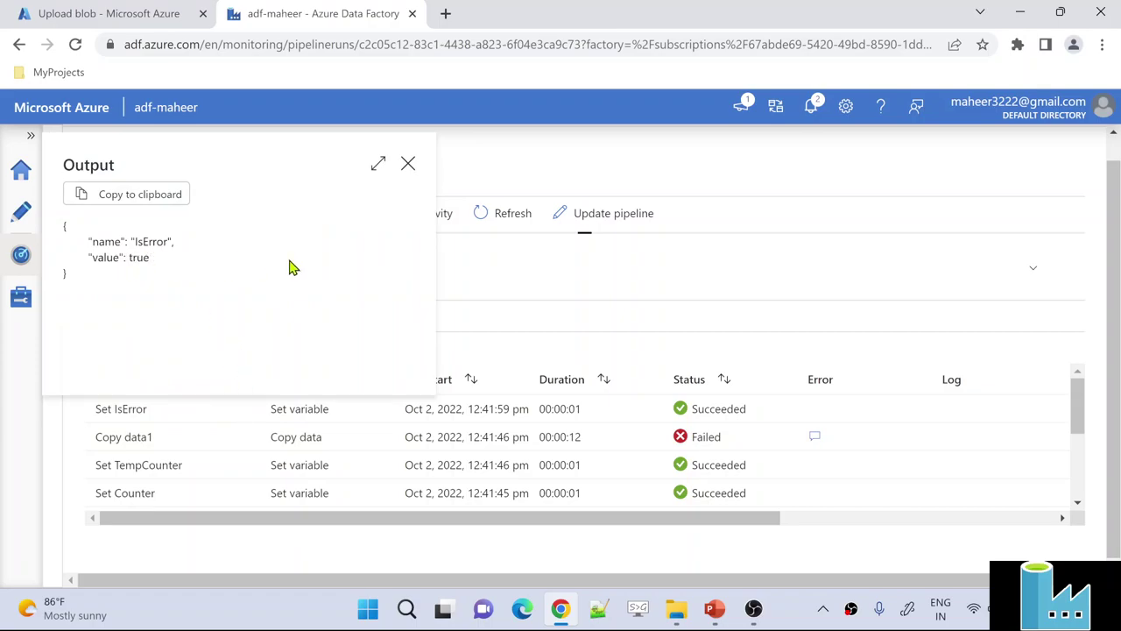
click(496, 219)
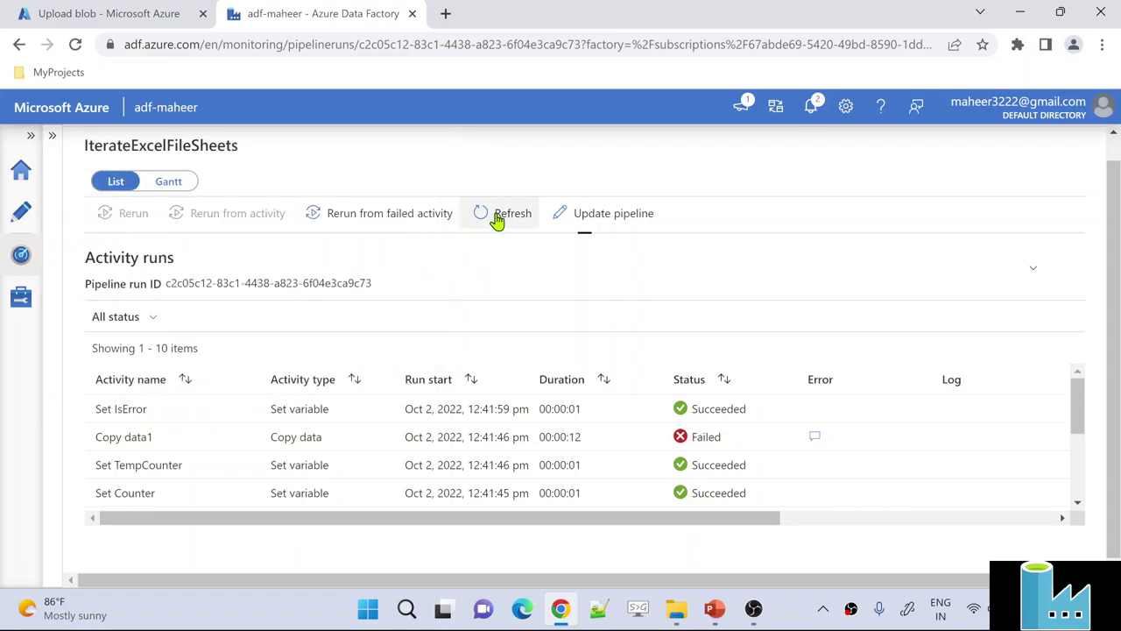
Read Copy data1's sheet index out-of-range error details.
click(813, 437)
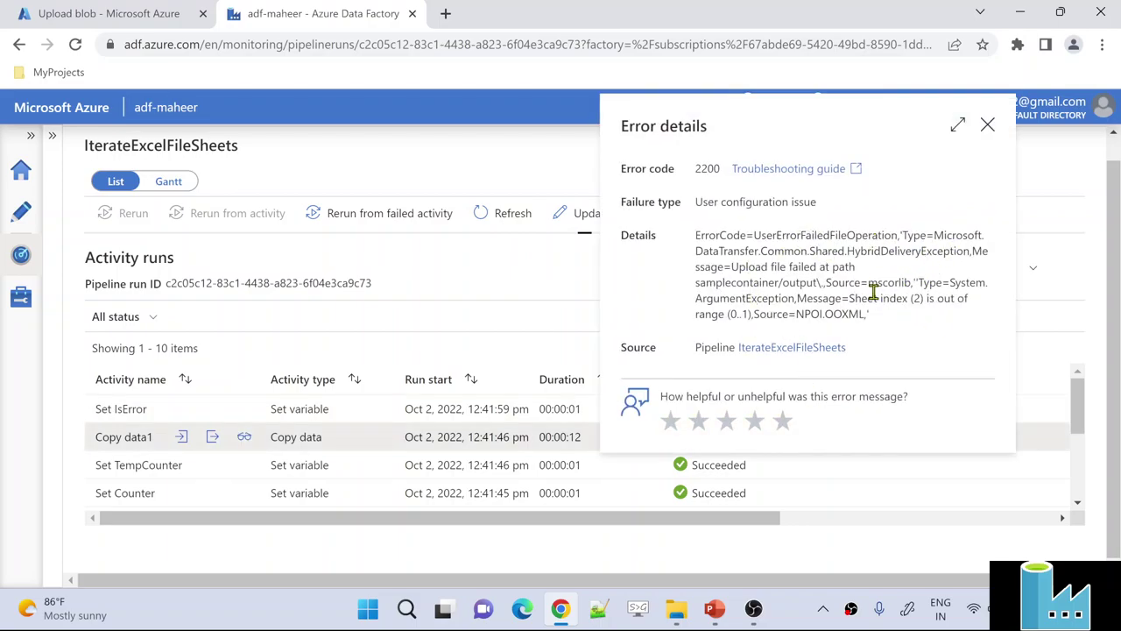
drag(865, 297, 740, 328)
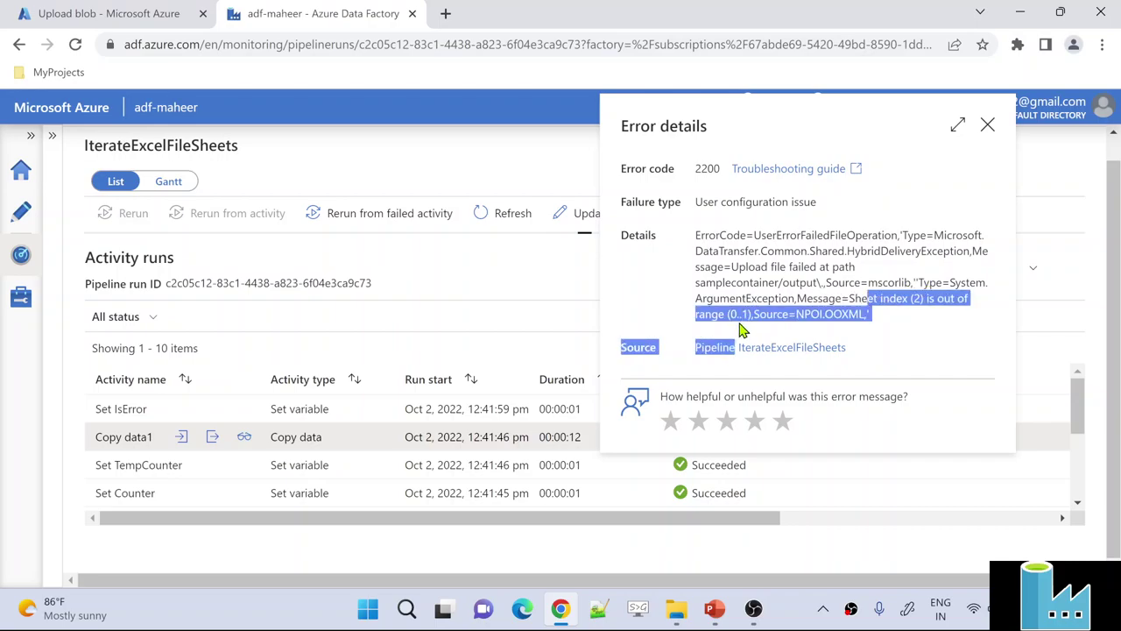
click(987, 125)
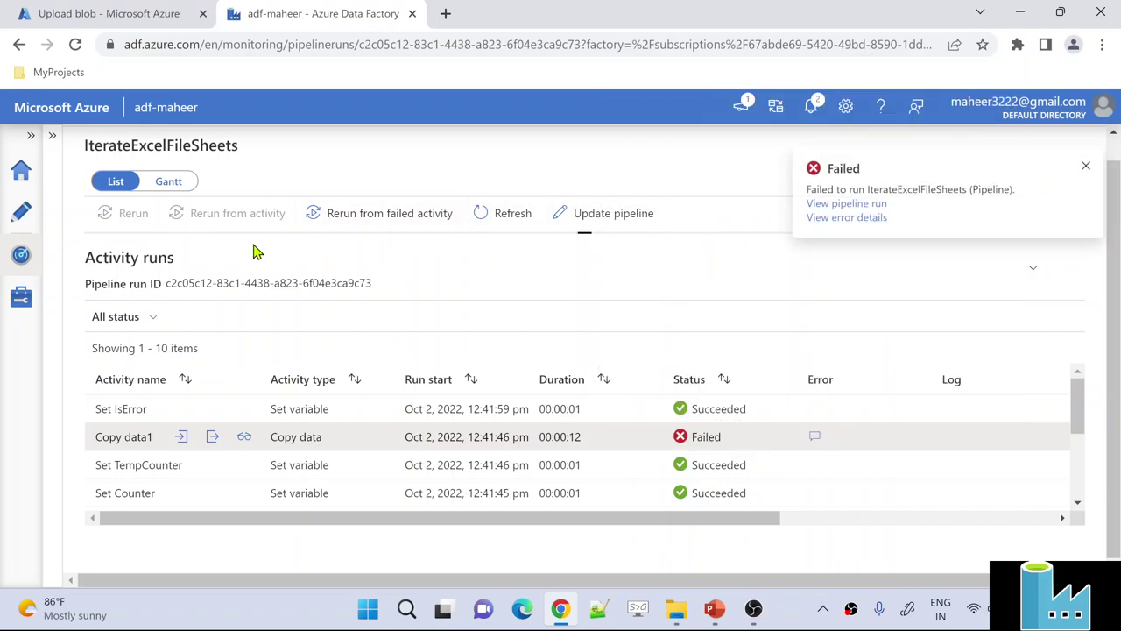
Refresh Pipeline runs to confirm the IterateExcelFileSheets run Failed after 00:00:49.
click(22, 264)
click(54, 136)
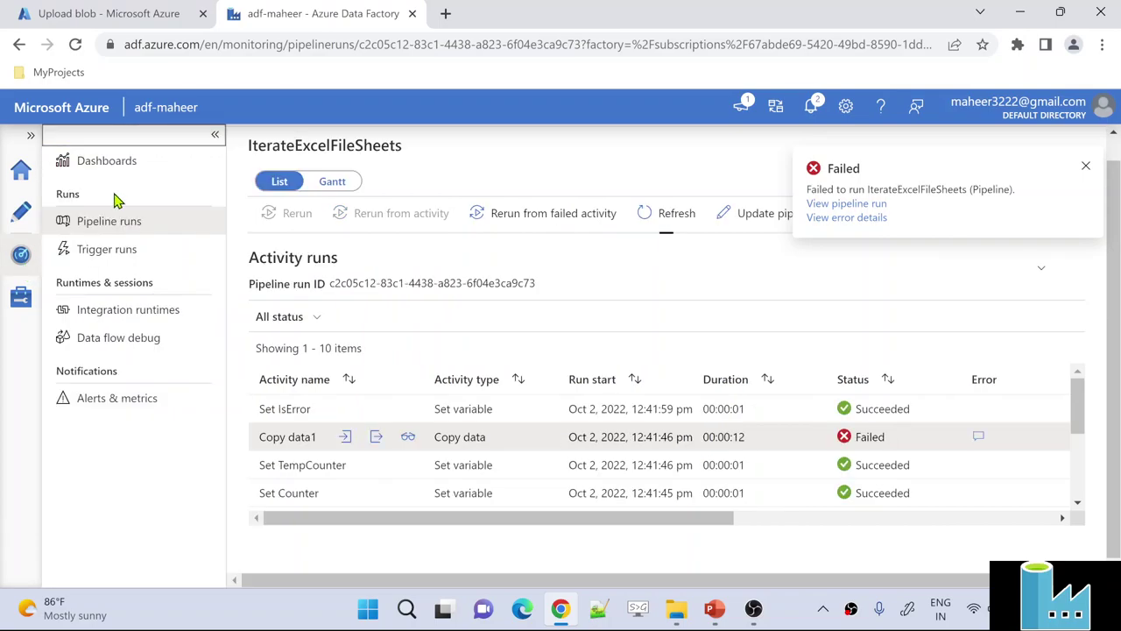
click(123, 223)
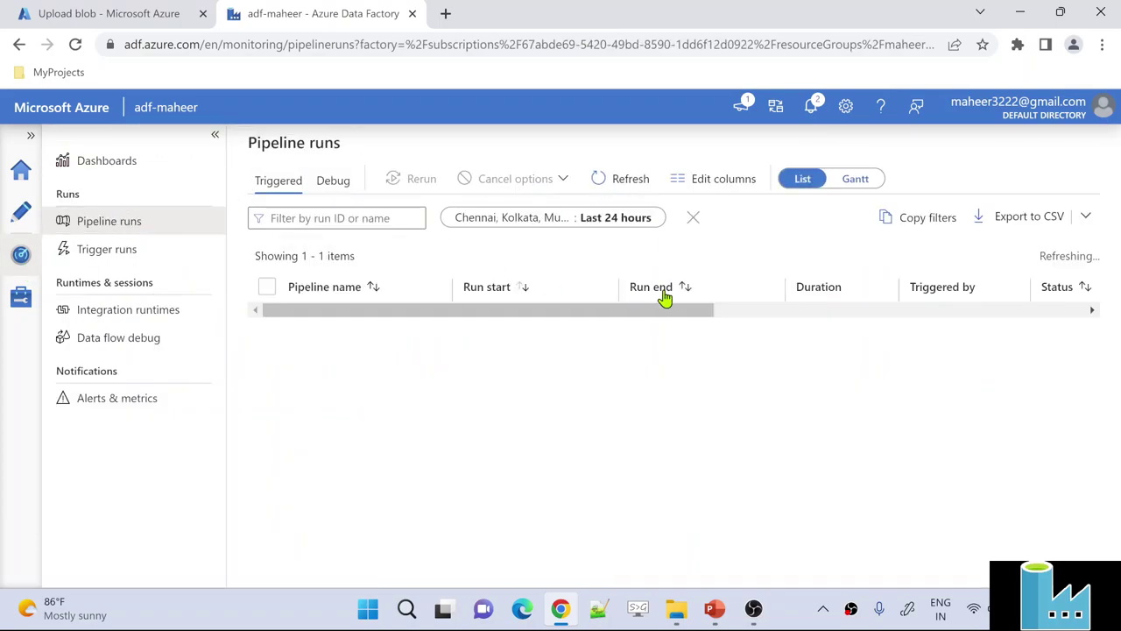
click(635, 178)
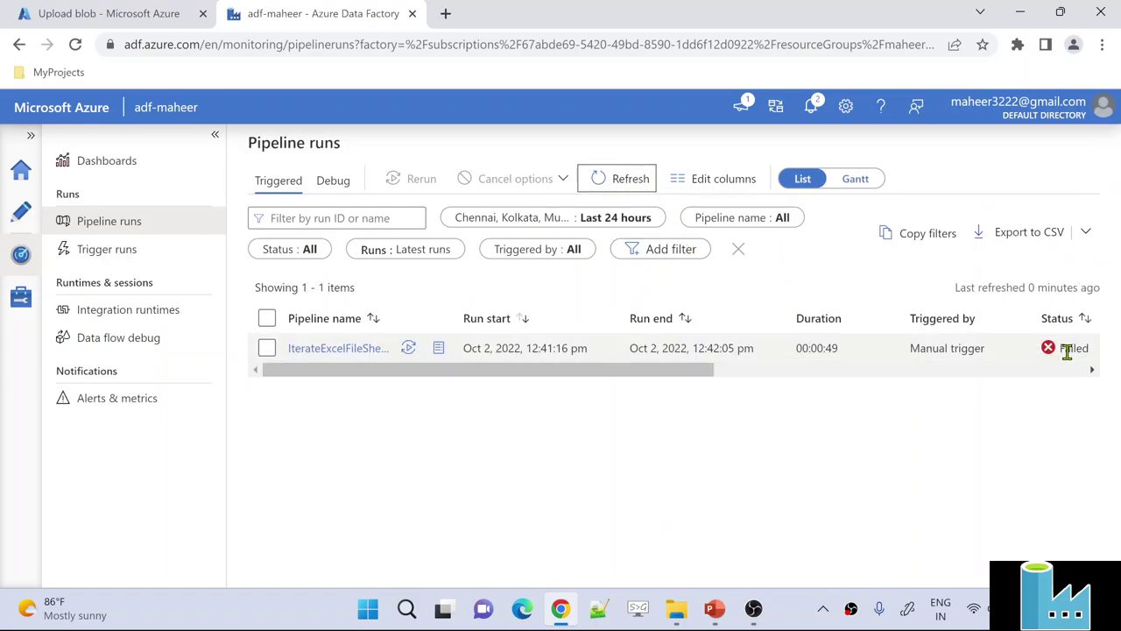
In samplecontainer's output folder, view the contents of demoExcelSheet_0.csv.
click(136, 23)
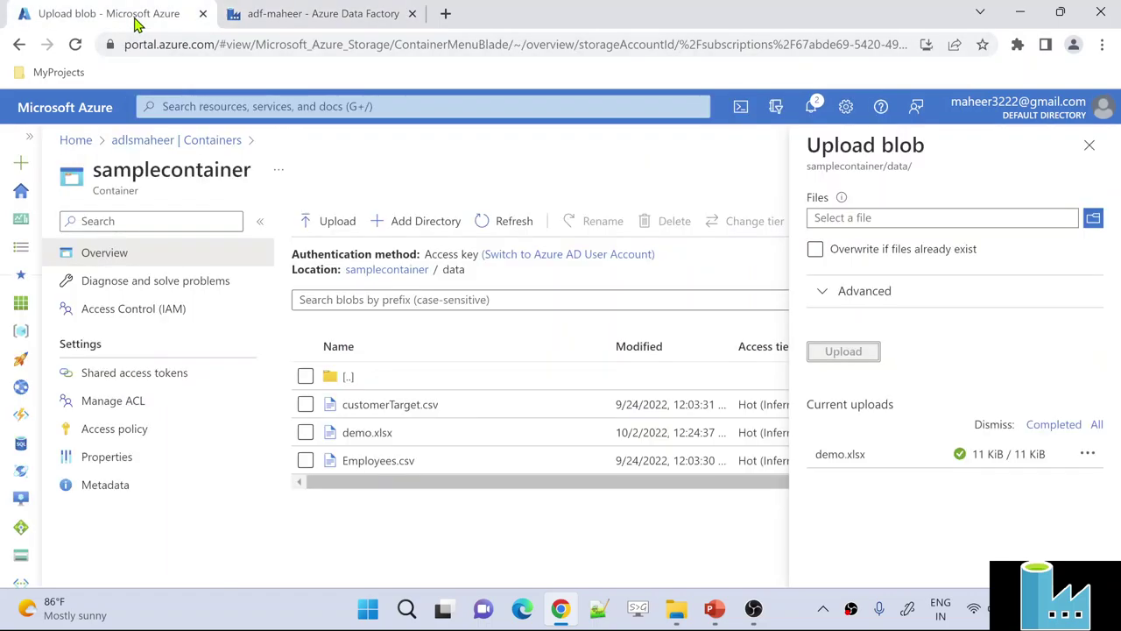
click(400, 271)
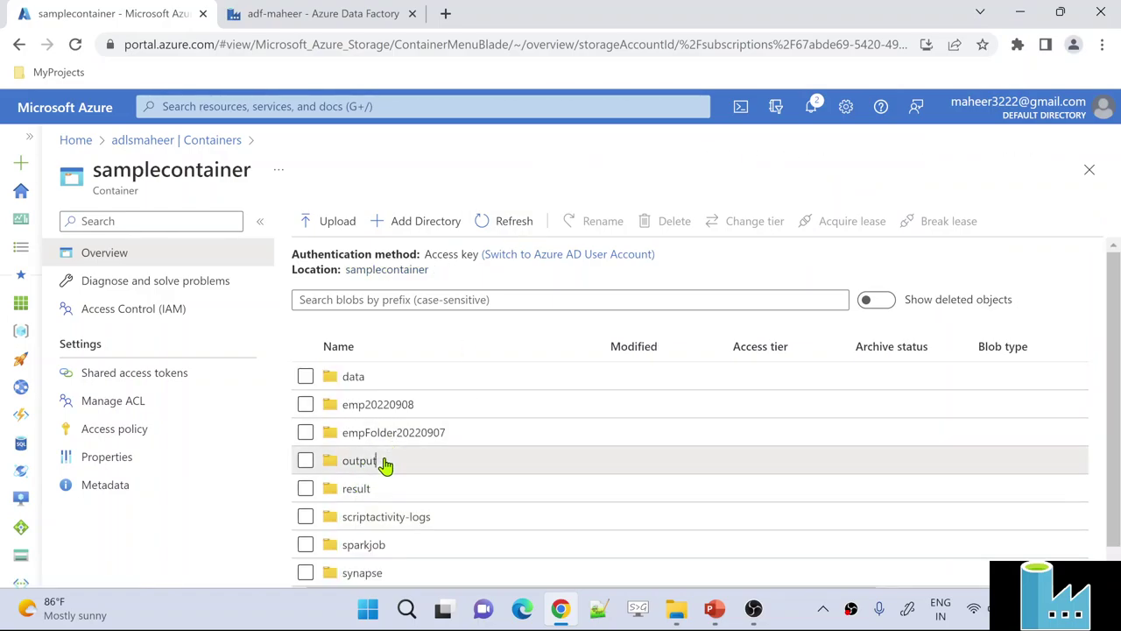
click(385, 464)
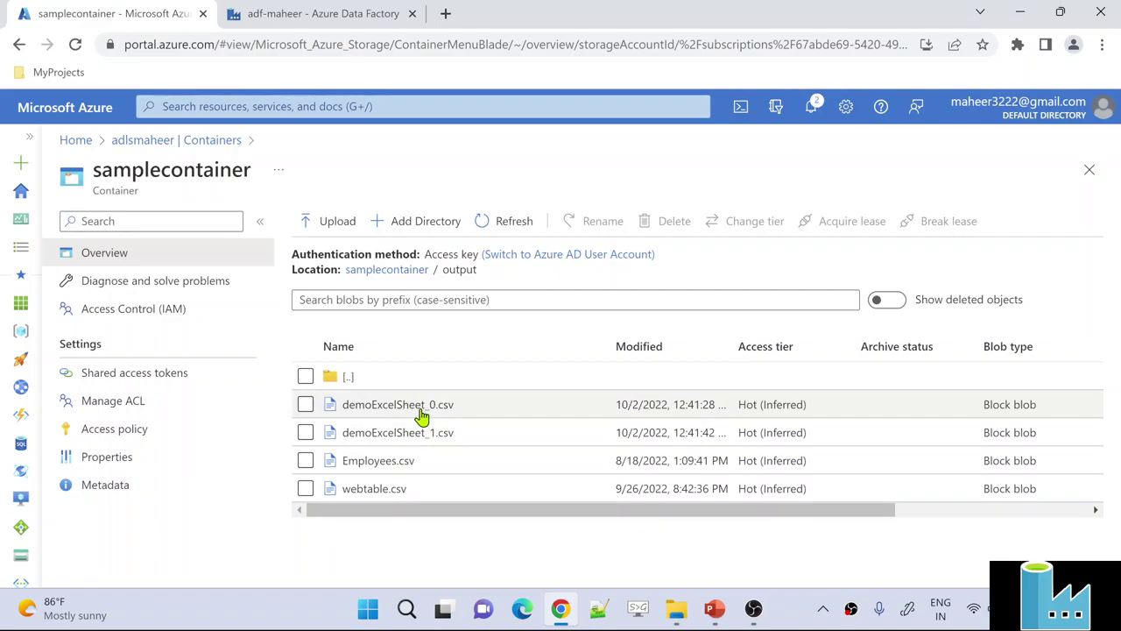
click(421, 414)
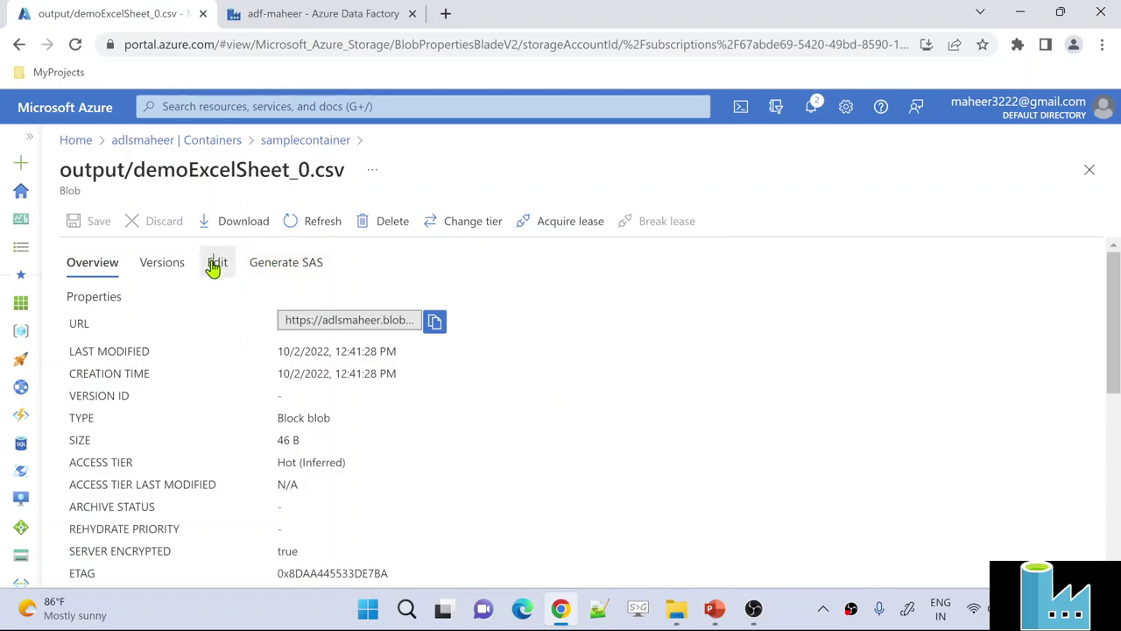
click(214, 263)
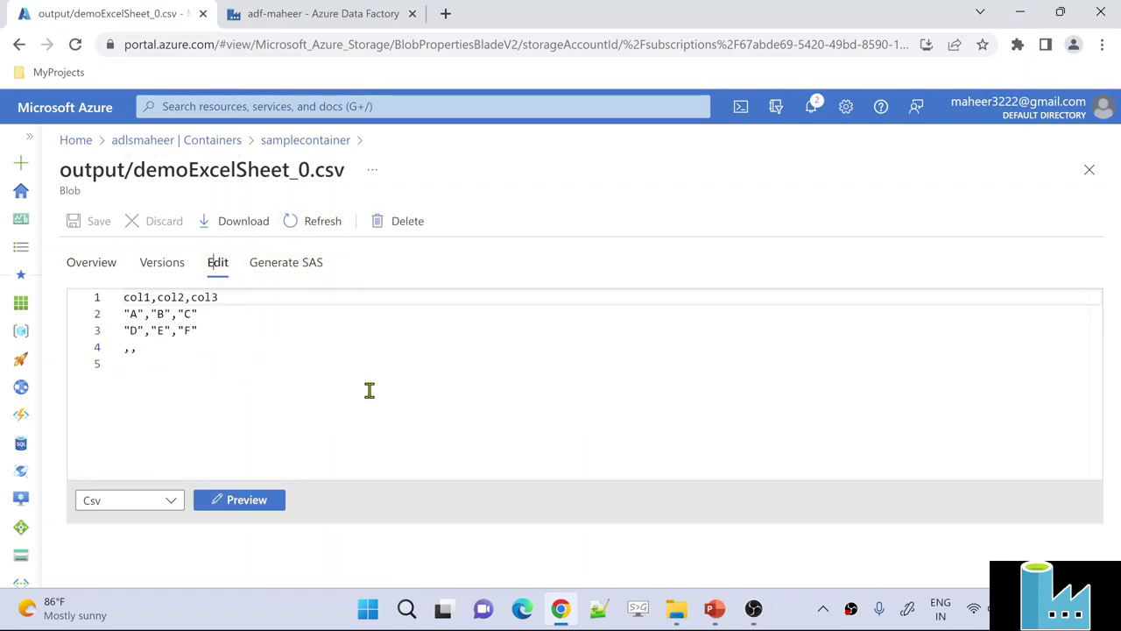
click(1091, 173)
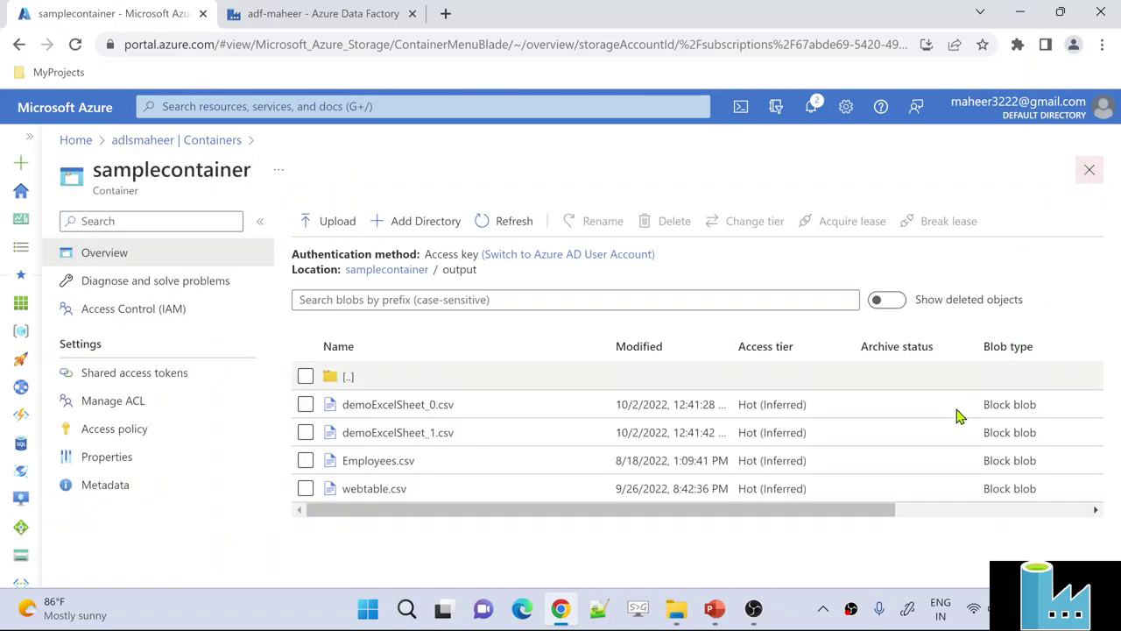
View the contents of demoExcelSheet_1.csv, then return to the Data Factory tab.
click(473, 433)
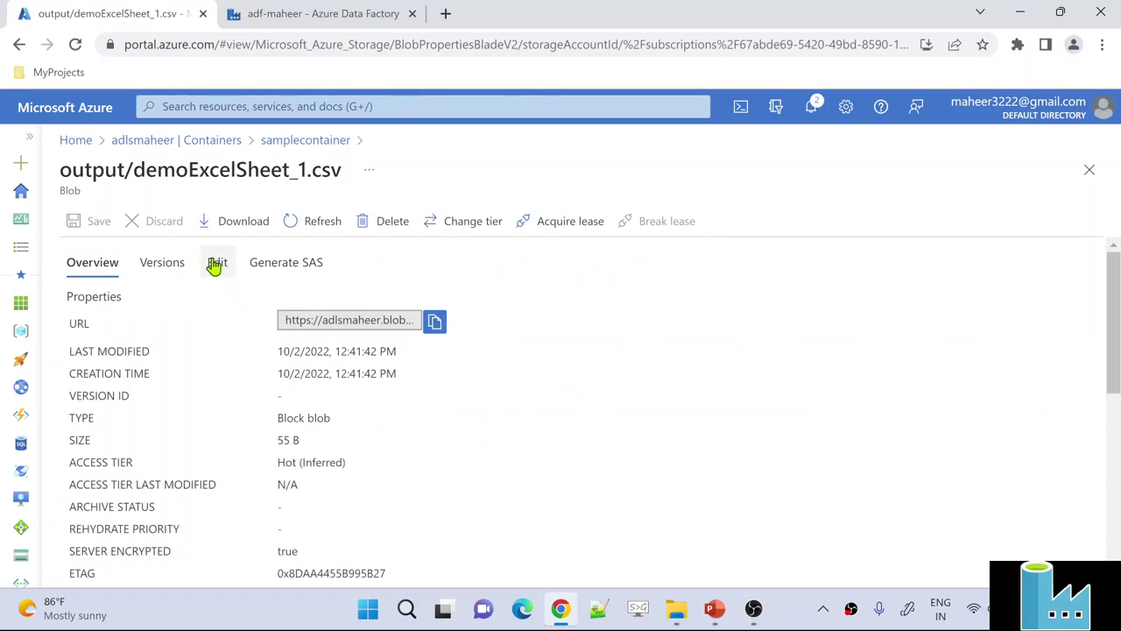
click(217, 263)
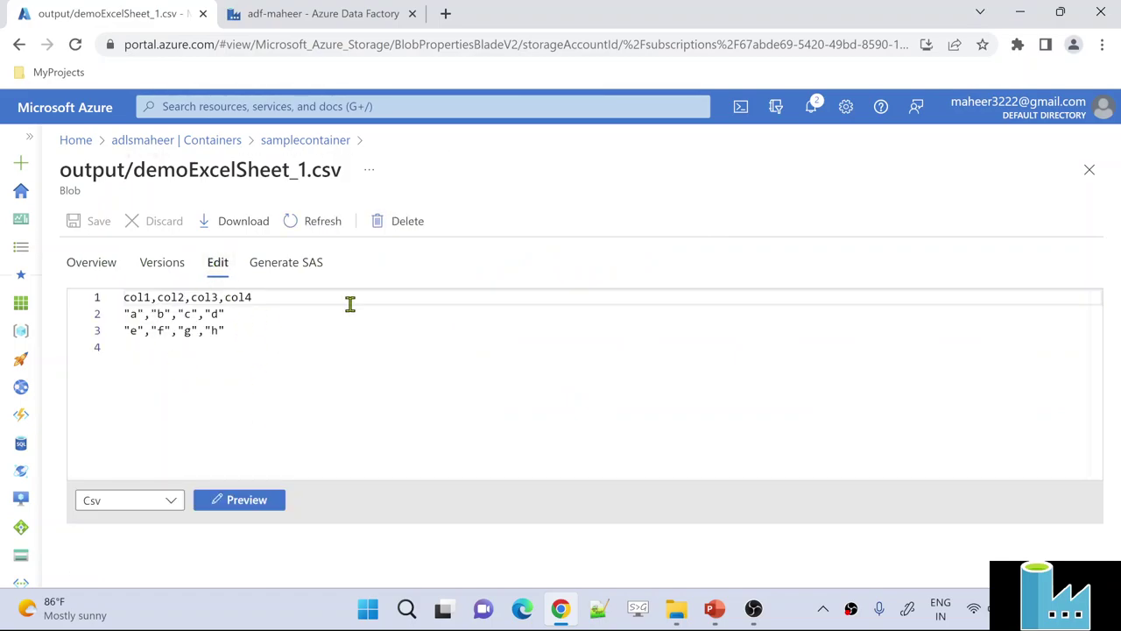
click(311, 15)
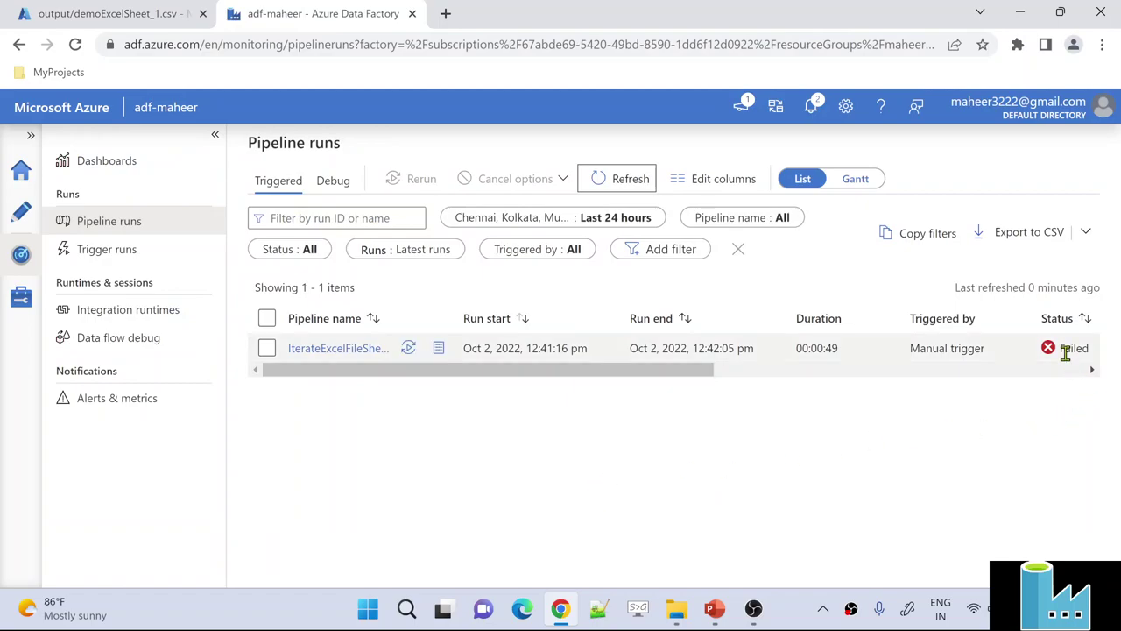
Open IterateExcelFileSheets in the Author view and review Until1's four activities.
drag(714, 370, 613, 384)
click(17, 215)
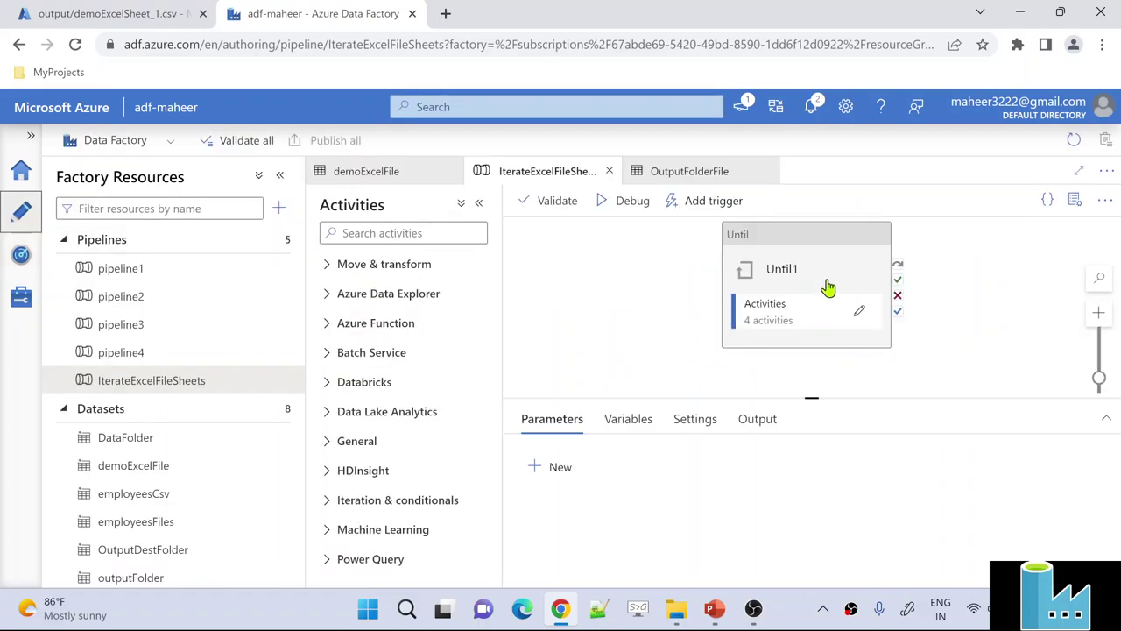
double_click(828, 288)
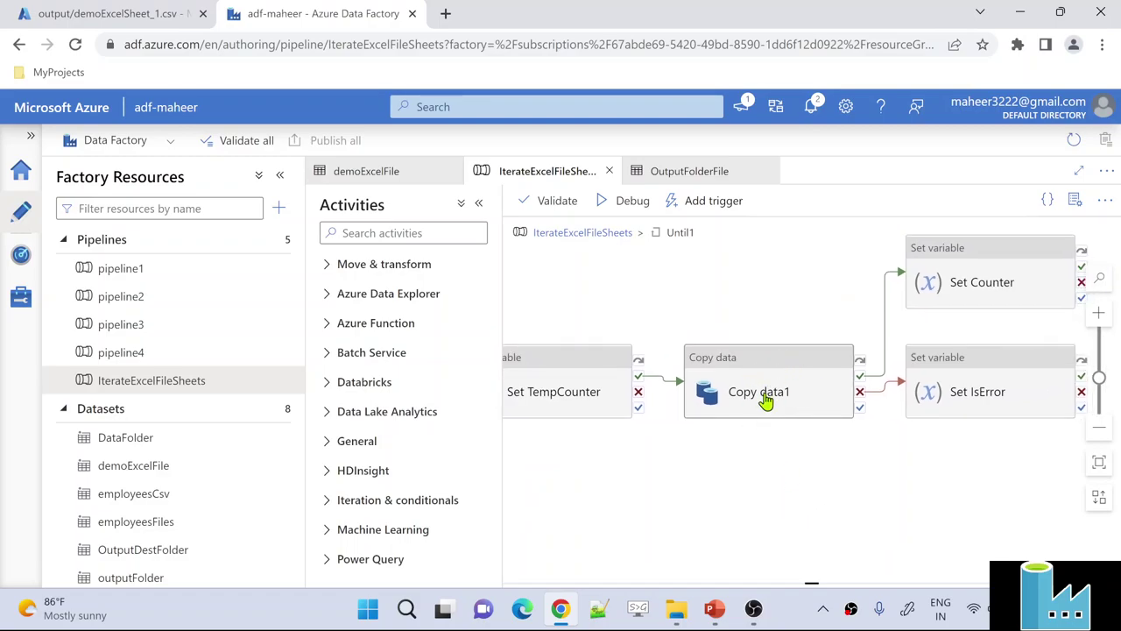
click(585, 232)
Move the Until1 loop further left on the pipeline canvas.
click(863, 341)
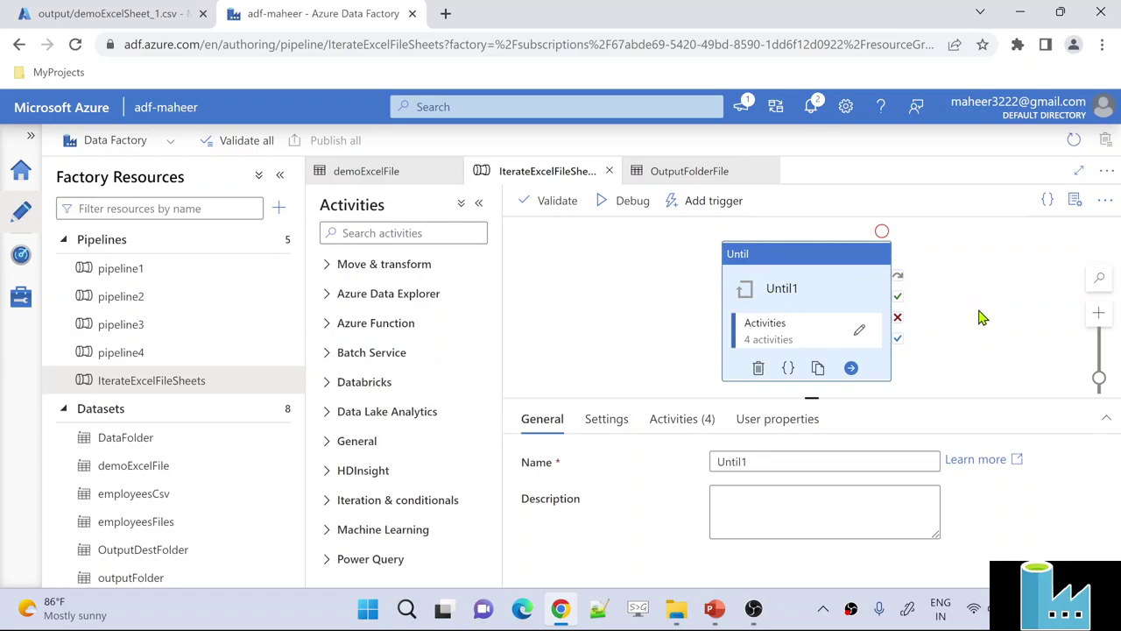
drag(814, 295, 762, 298)
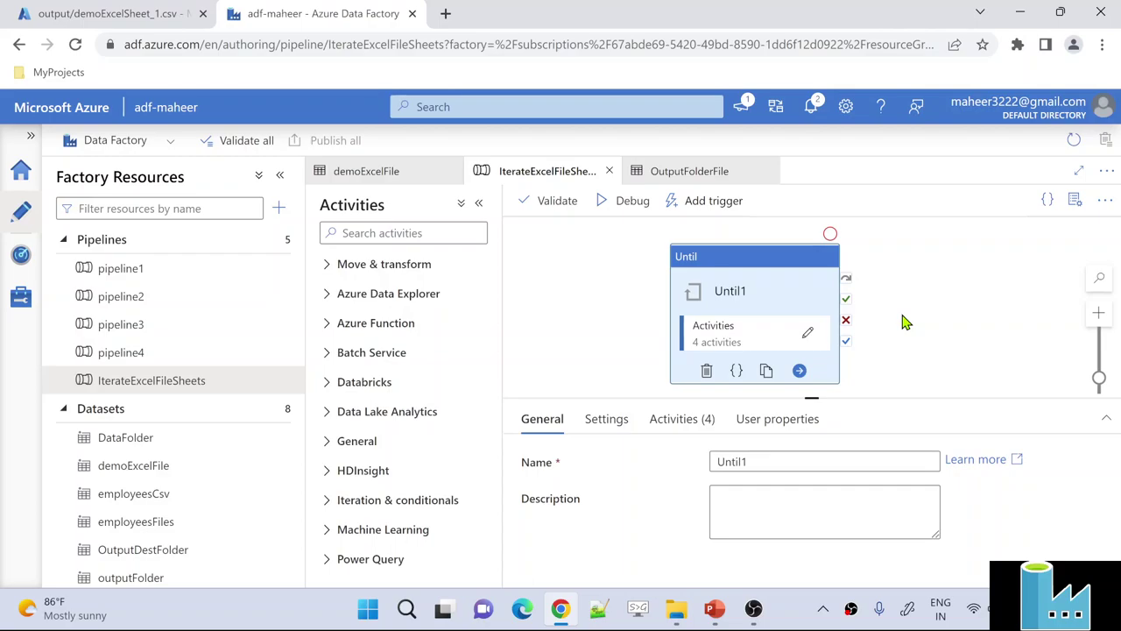
click(457, 237)
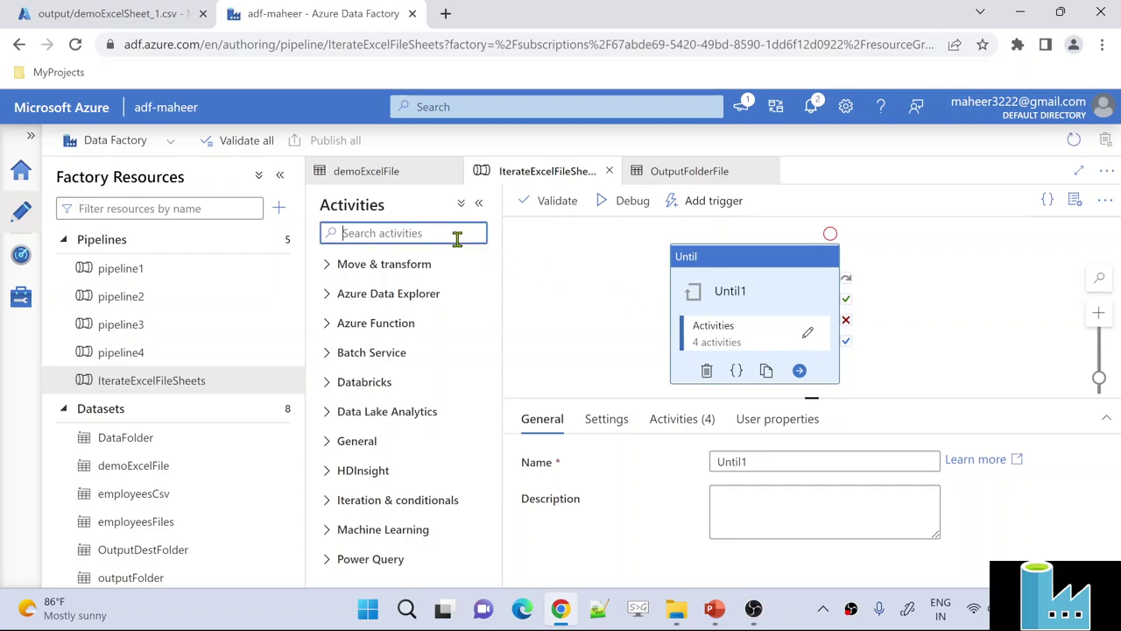
Add a Wait activity, Wait1, right of Until1 and link Until1's On failure output to it.
text(wait)
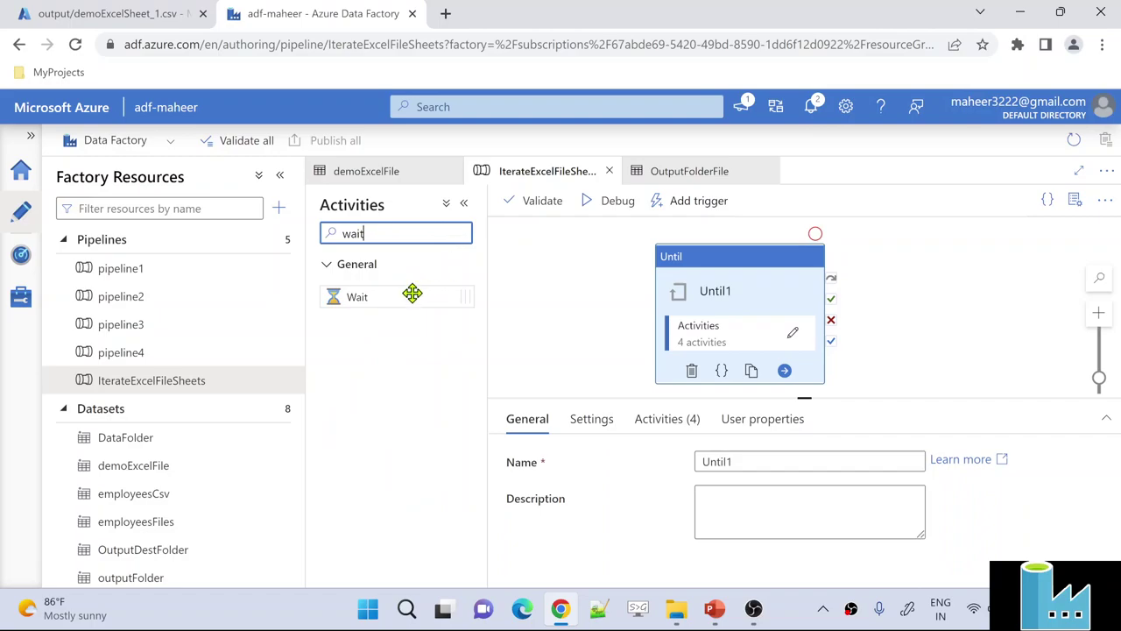
drag(413, 293, 974, 301)
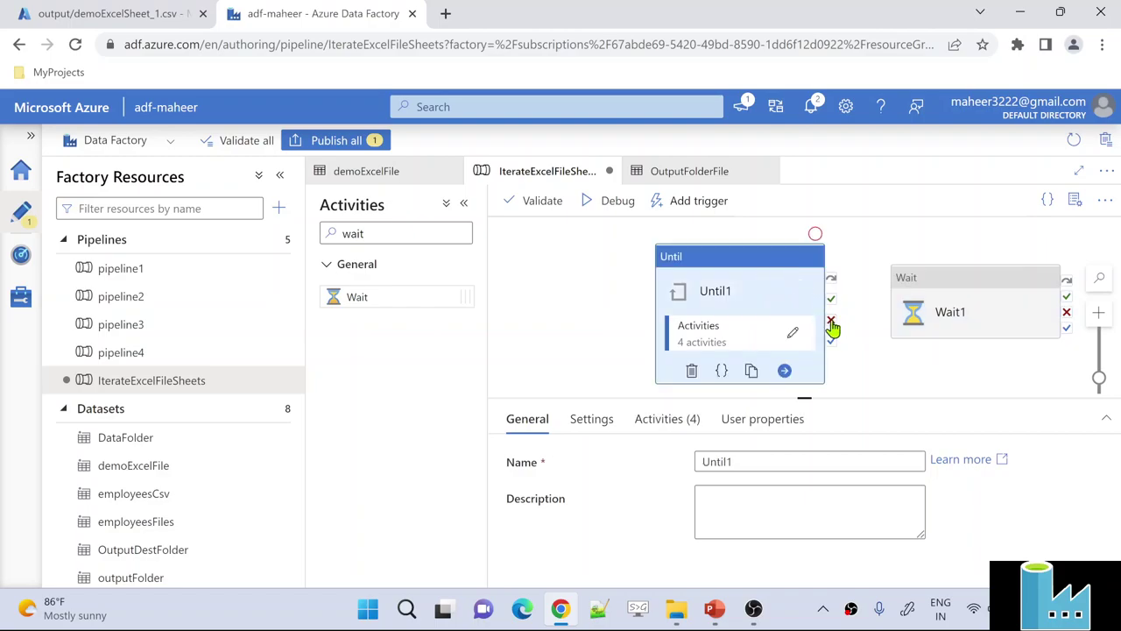
drag(831, 324, 939, 318)
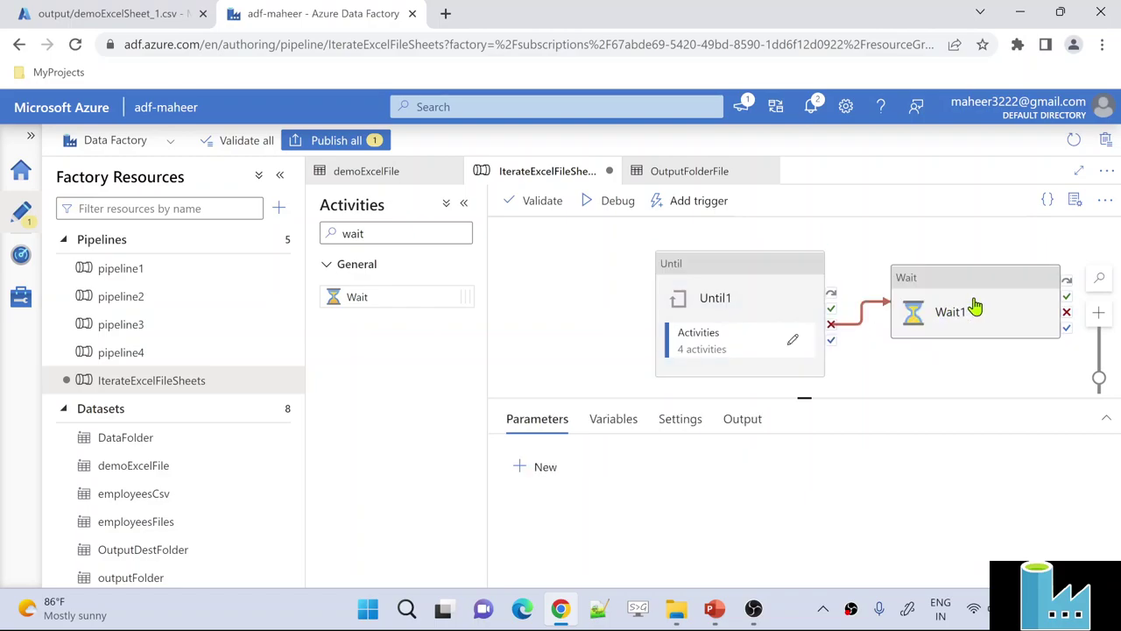
click(973, 305)
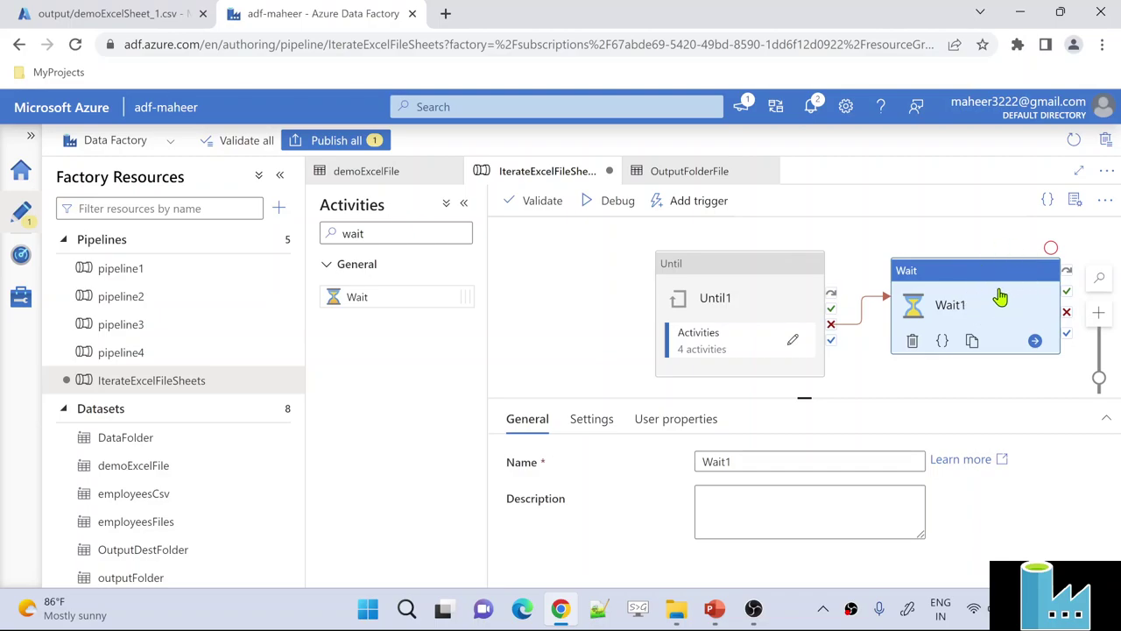
Publish the edited pipeline and confirm success in Notifications.
click(368, 140)
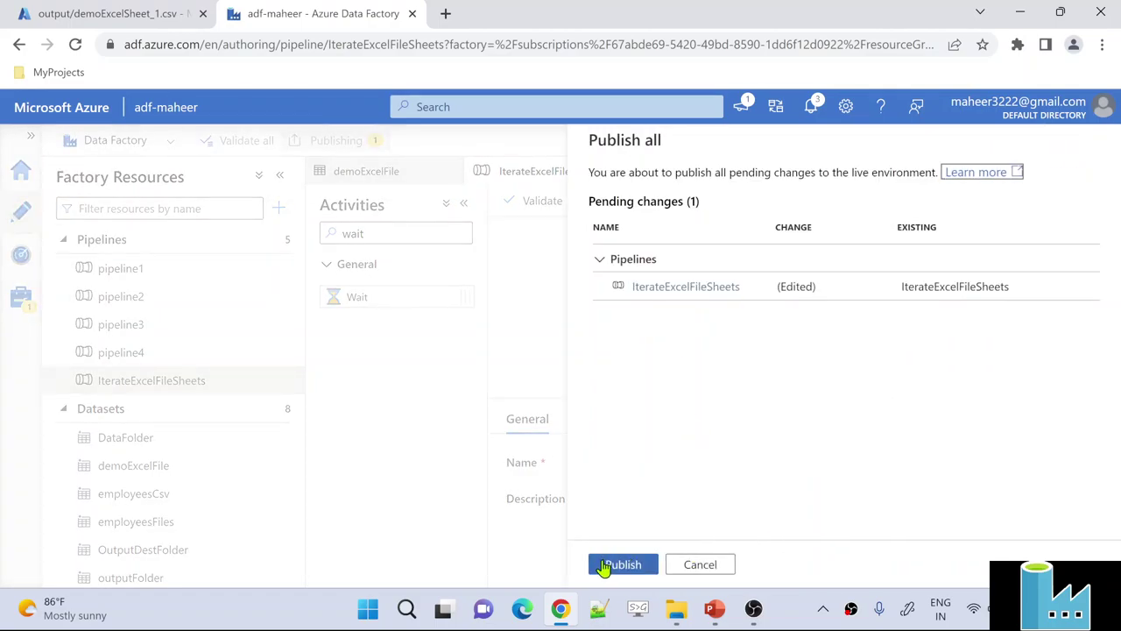
click(606, 565)
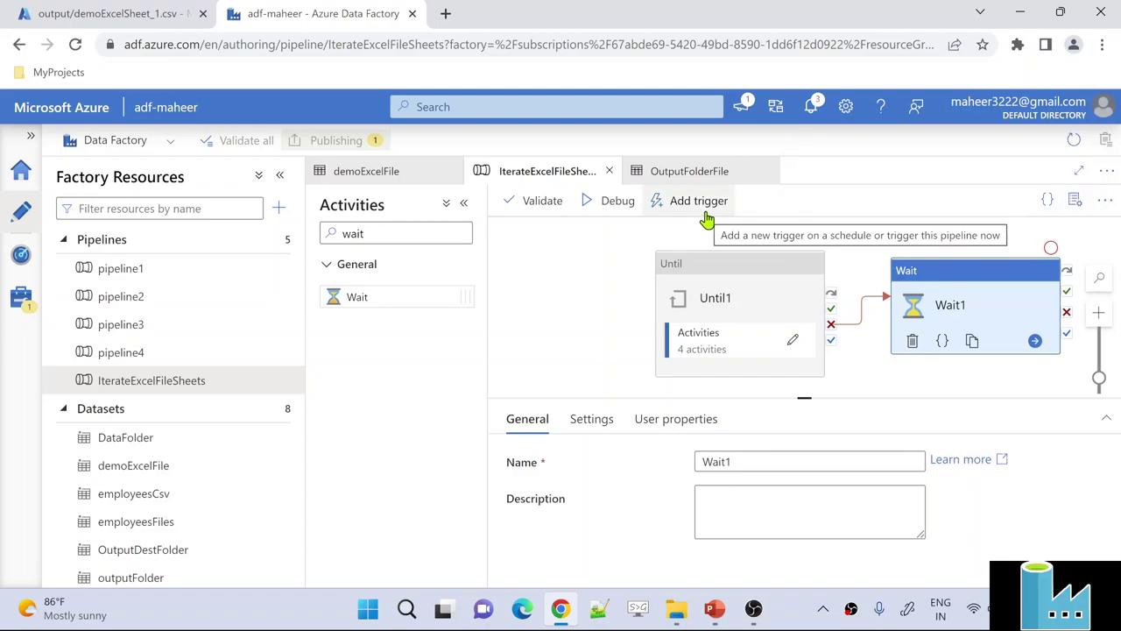
click(811, 111)
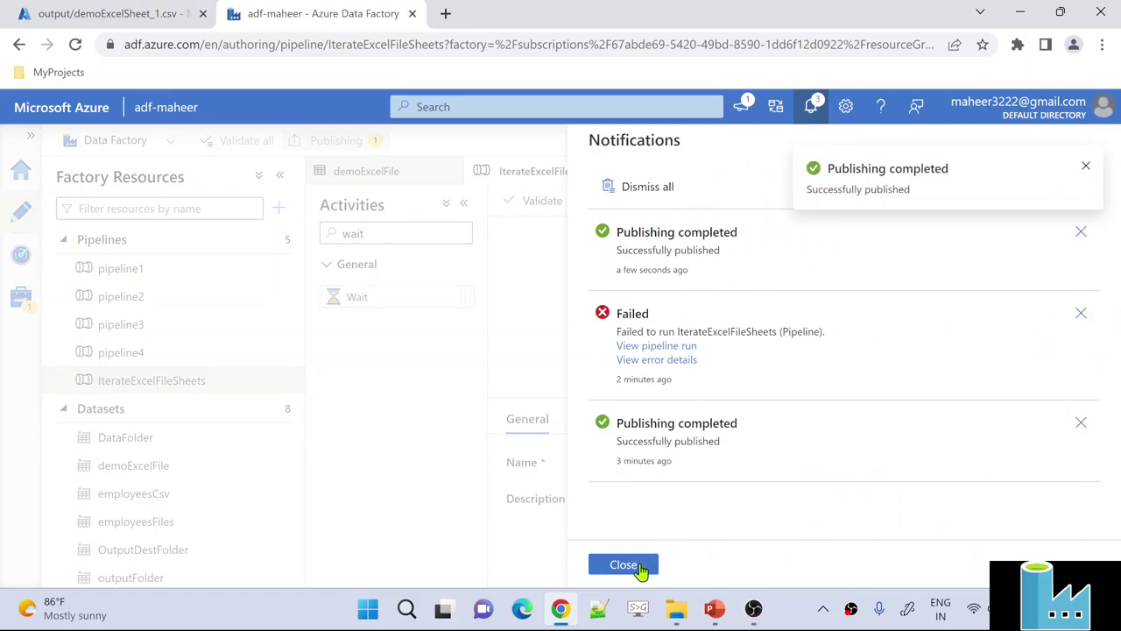
click(624, 565)
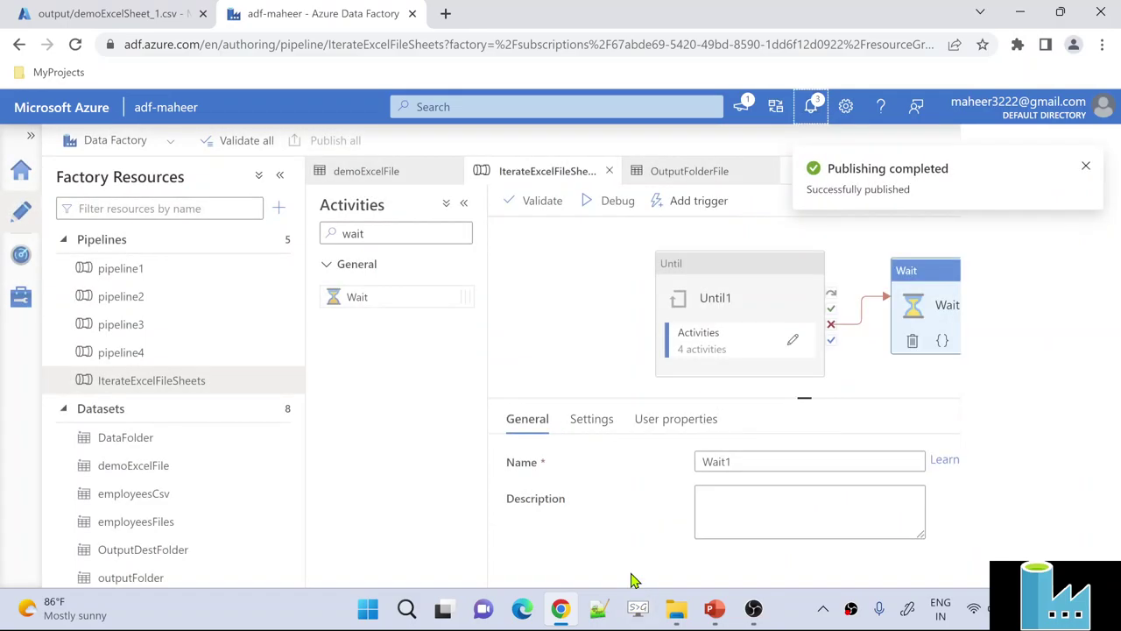
Trigger an immediate IterateExcelFileSheets run and view it in Pipeline runs.
click(714, 209)
click(710, 231)
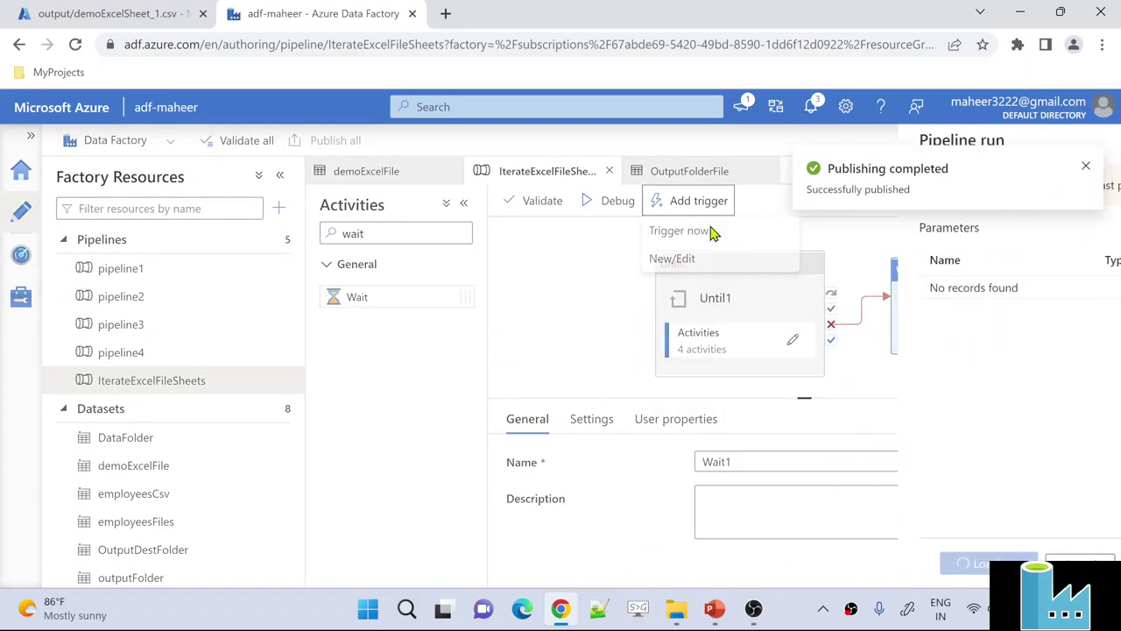
click(659, 565)
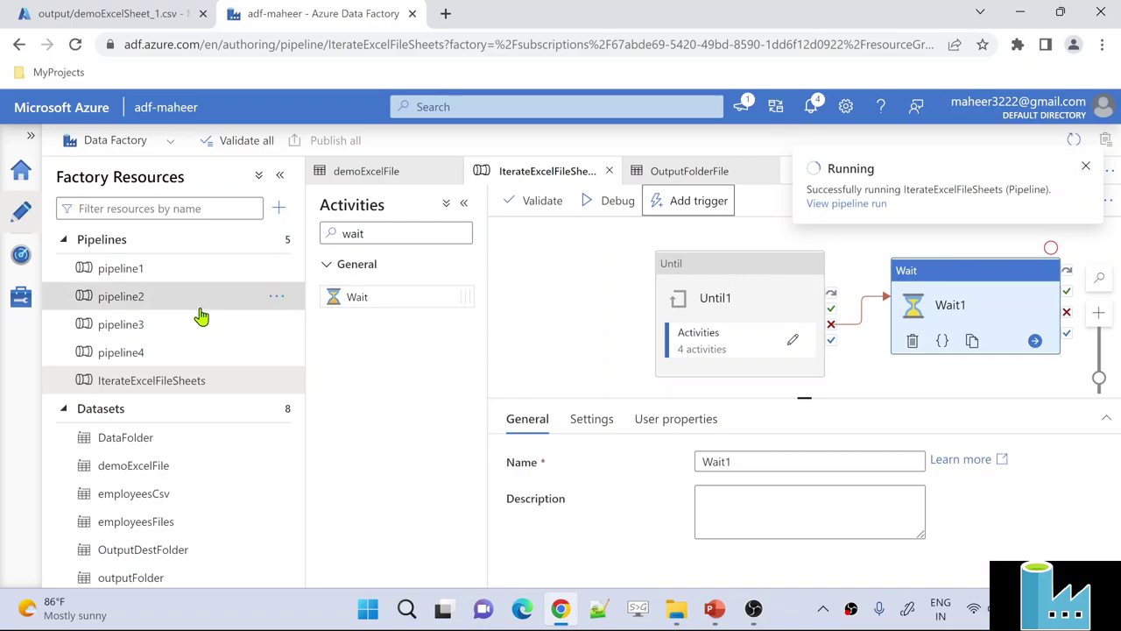
click(20, 261)
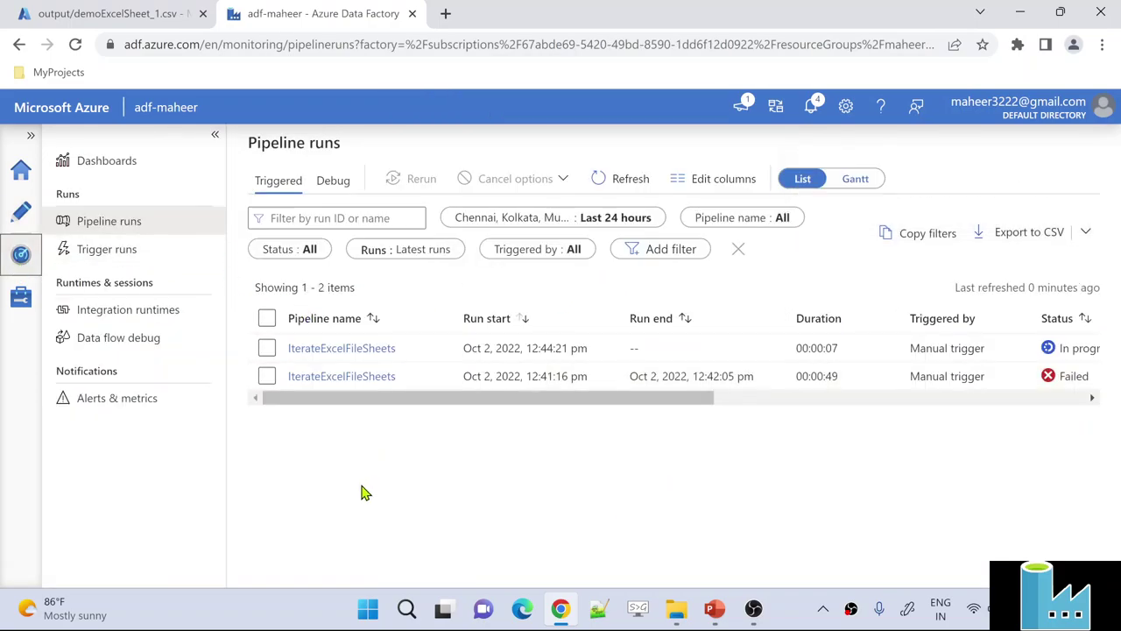
Open the latest IterateExcelFileSheets run to show its Until1 and Wait1 activity runs.
click(215, 135)
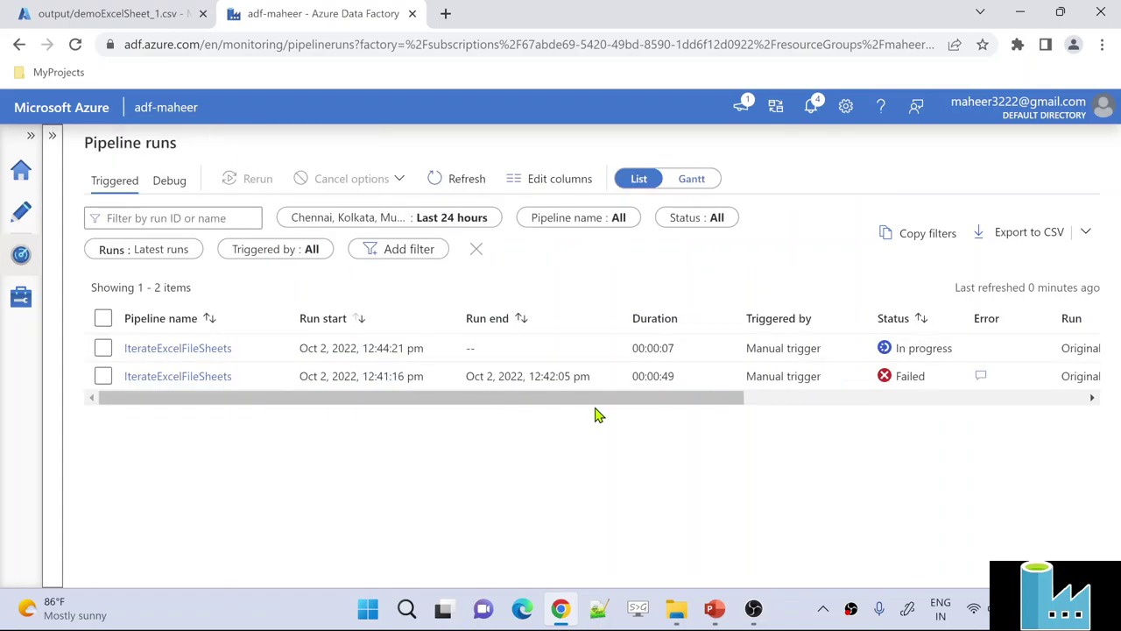
click(473, 183)
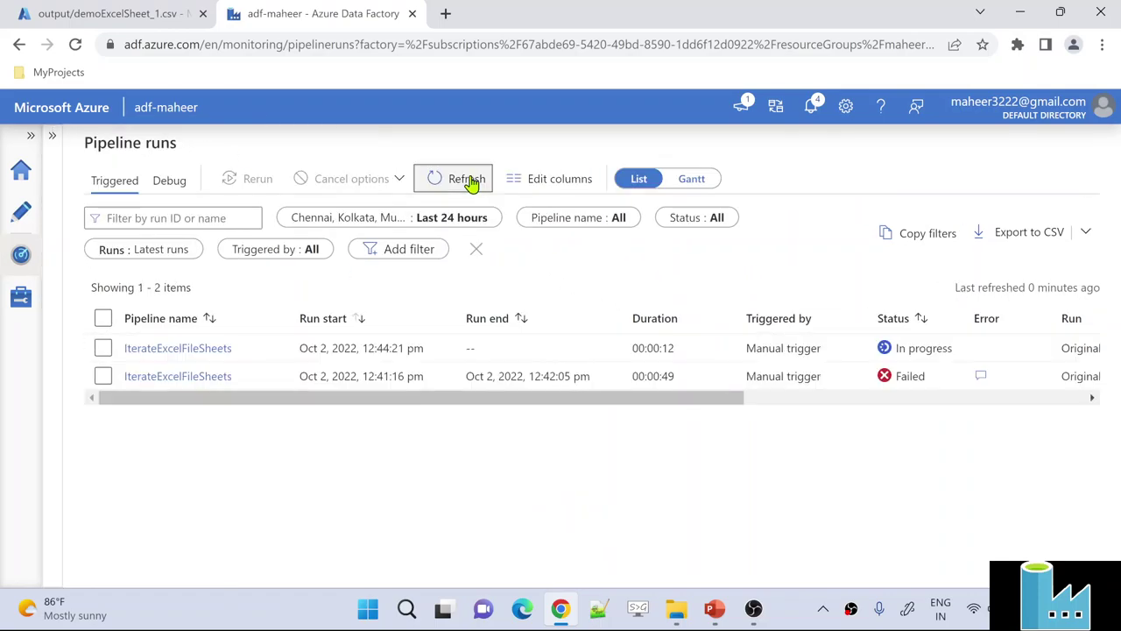
click(201, 353)
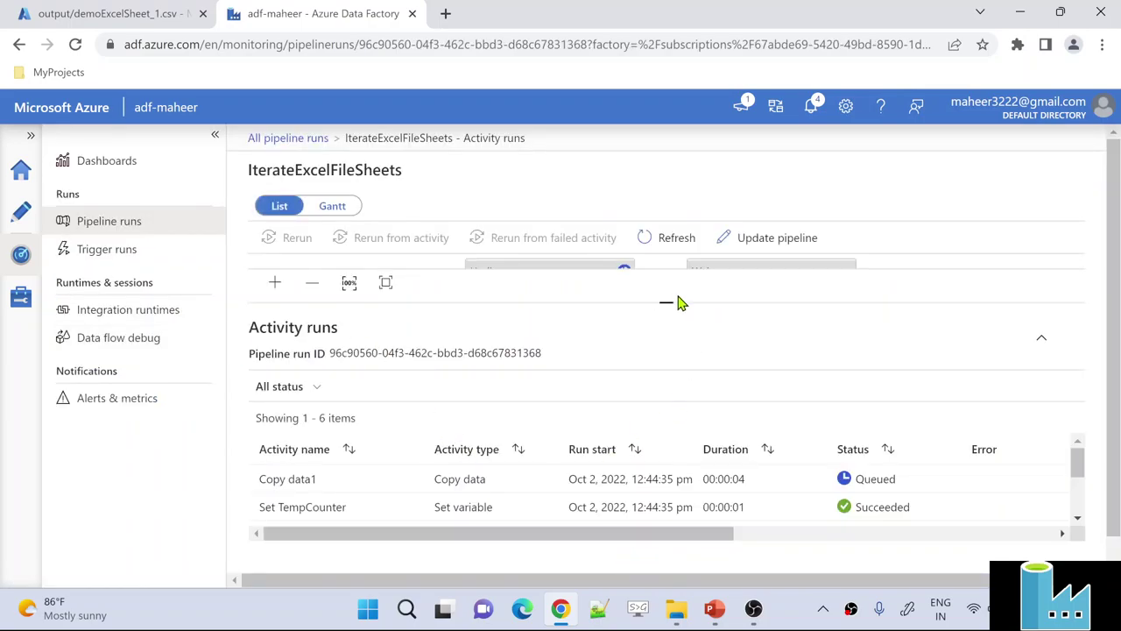
drag(671, 302, 685, 379)
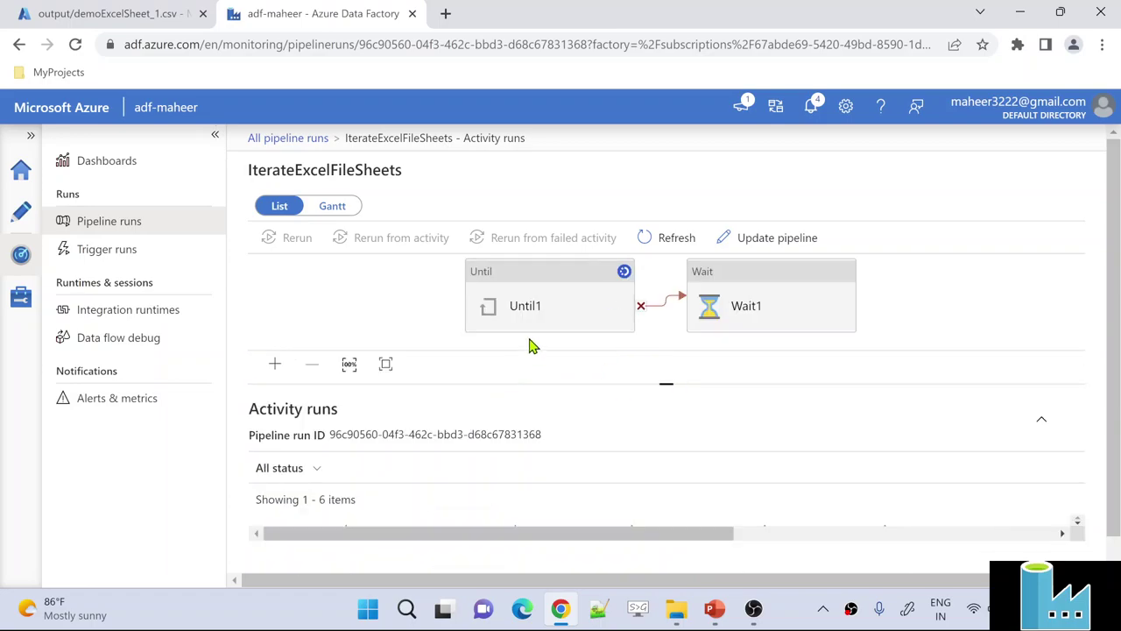
click(680, 250)
drag(663, 383, 681, 207)
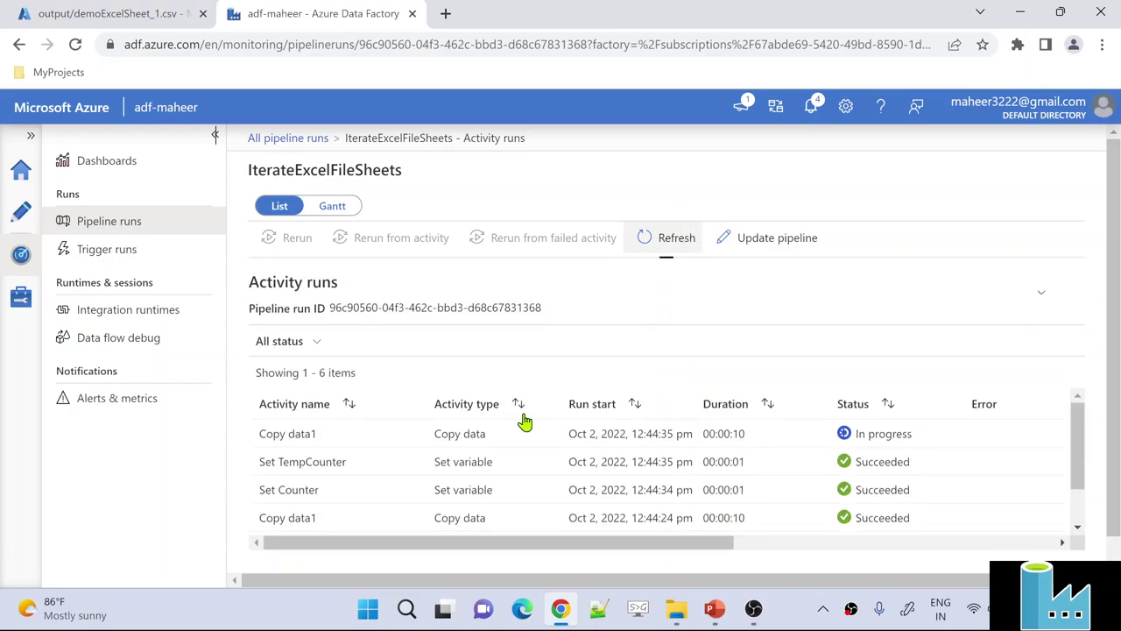
Check the Set TempCounter output and keep refreshing activity runs until the run completes.
click(407, 463)
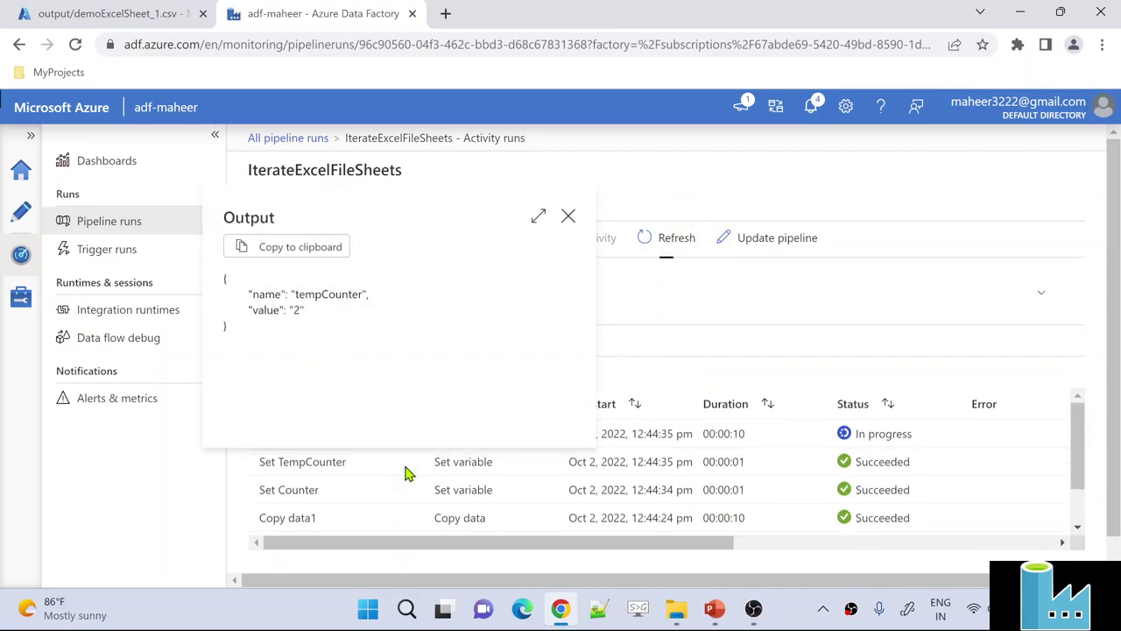
click(406, 473)
click(676, 242)
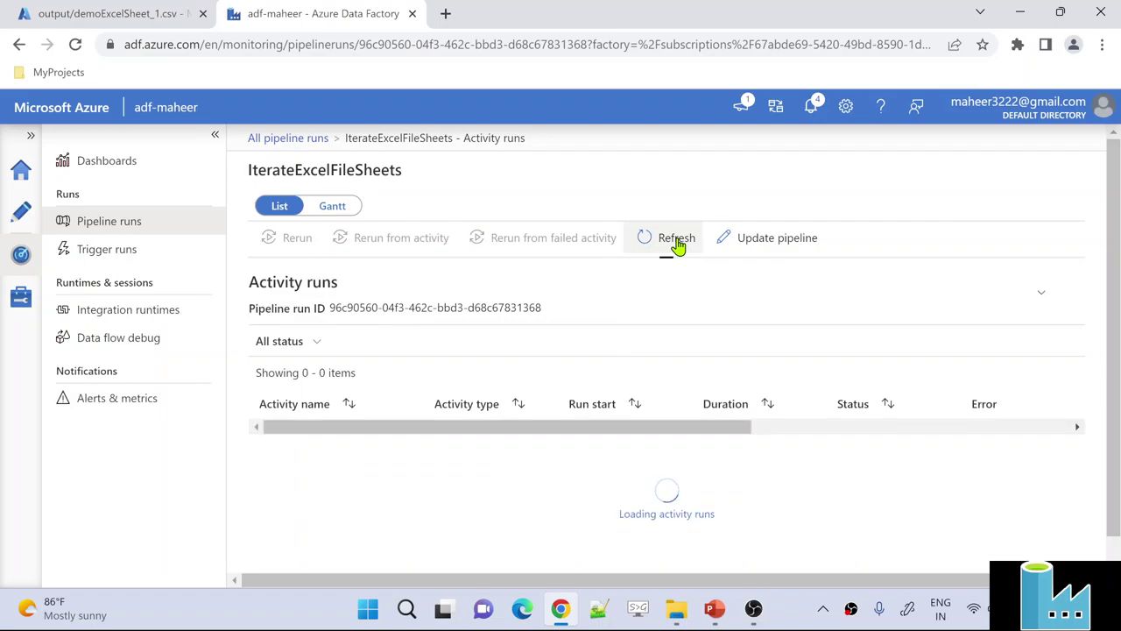
click(677, 246)
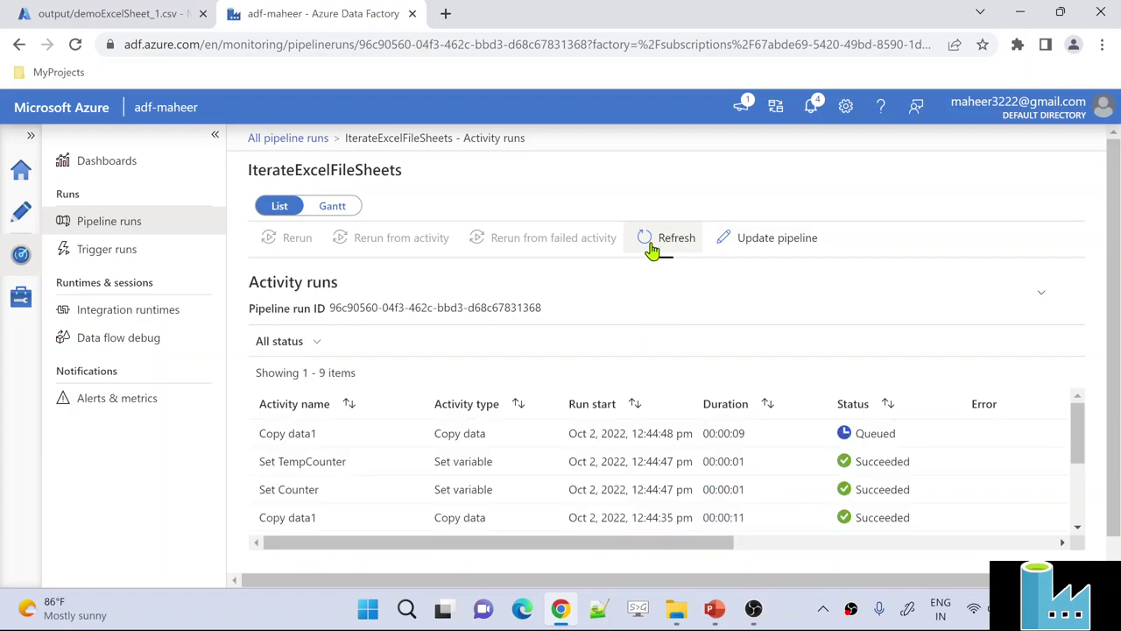
click(658, 249)
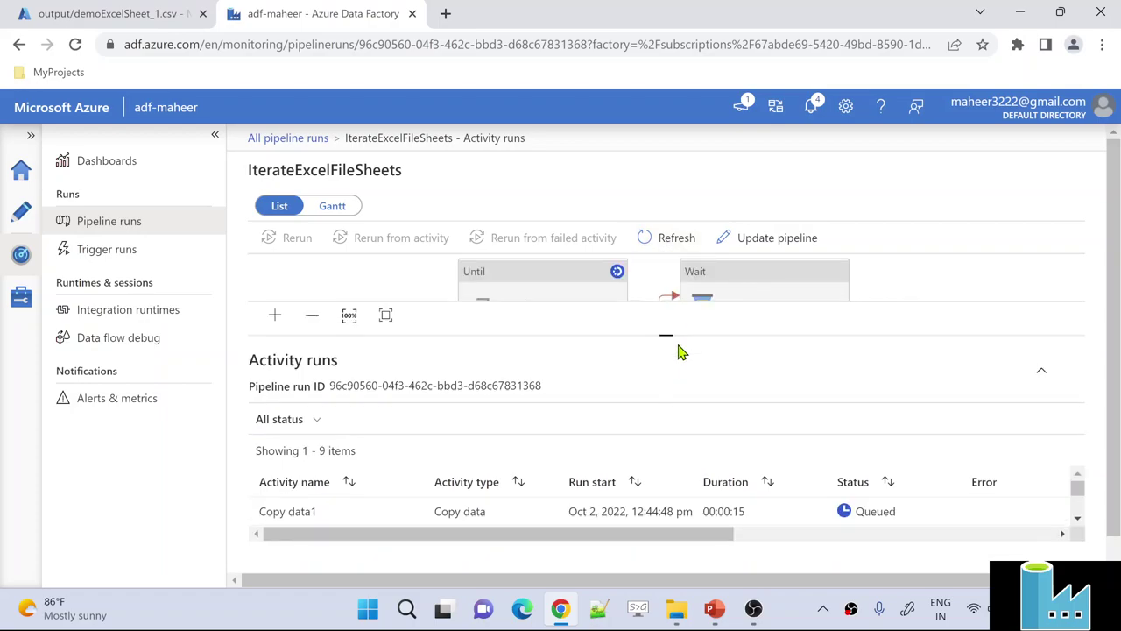
drag(673, 333, 678, 306)
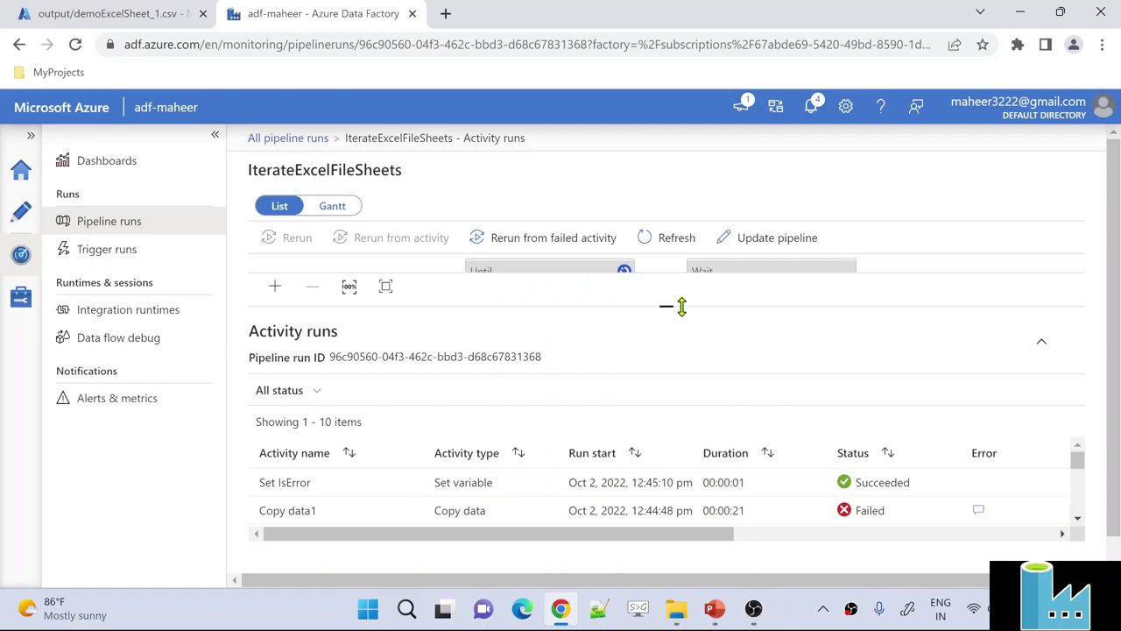
drag(678, 304, 701, 425)
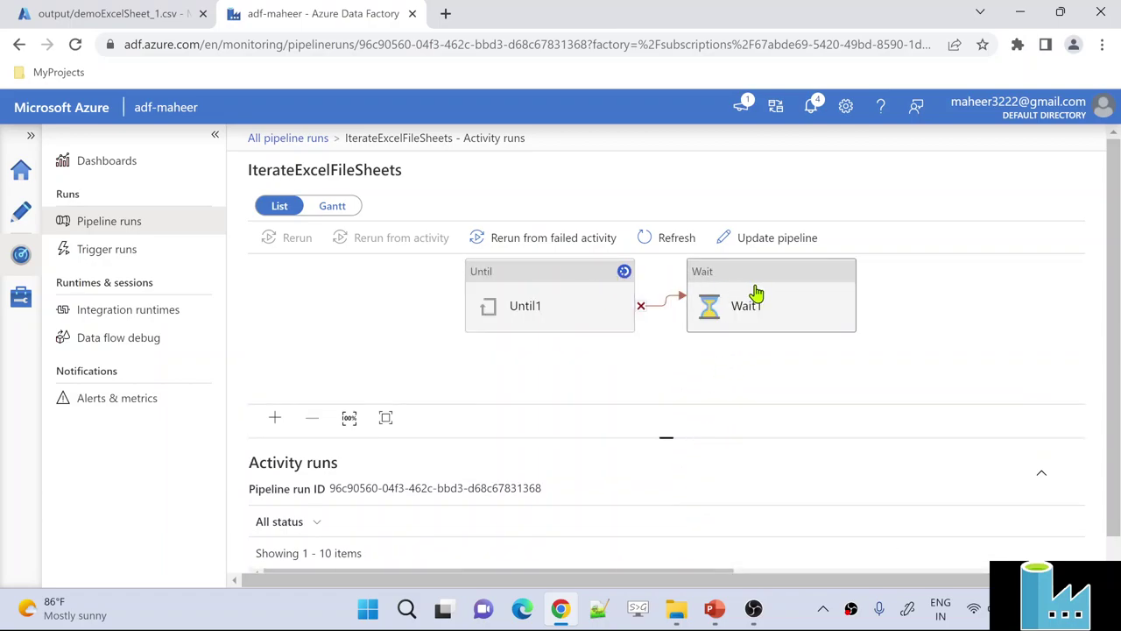
click(663, 239)
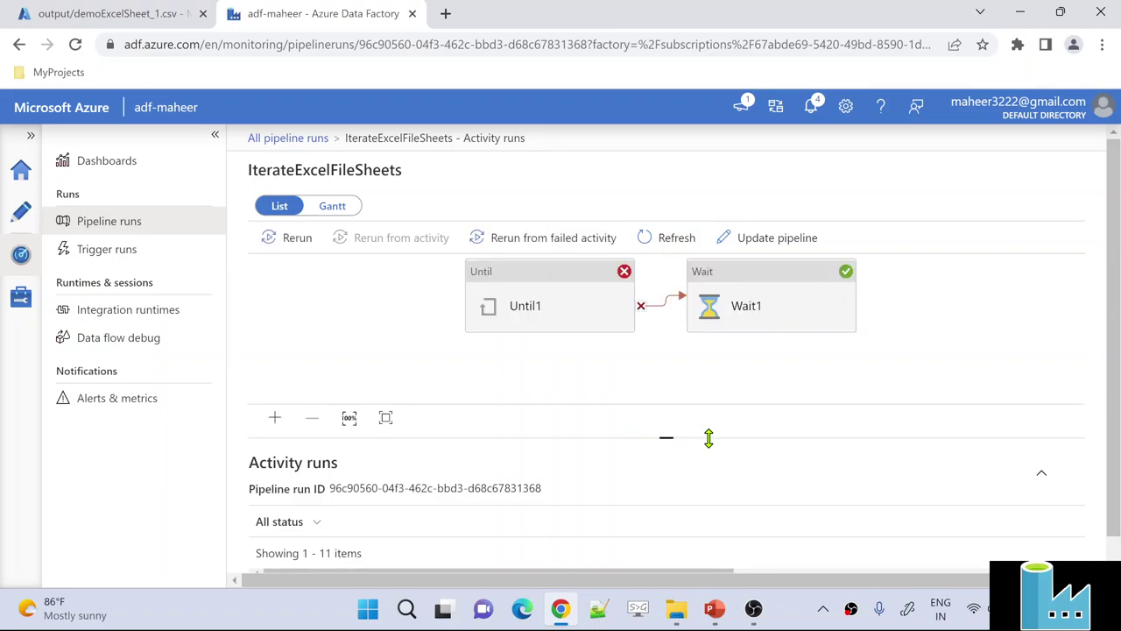
drag(709, 438, 708, 456)
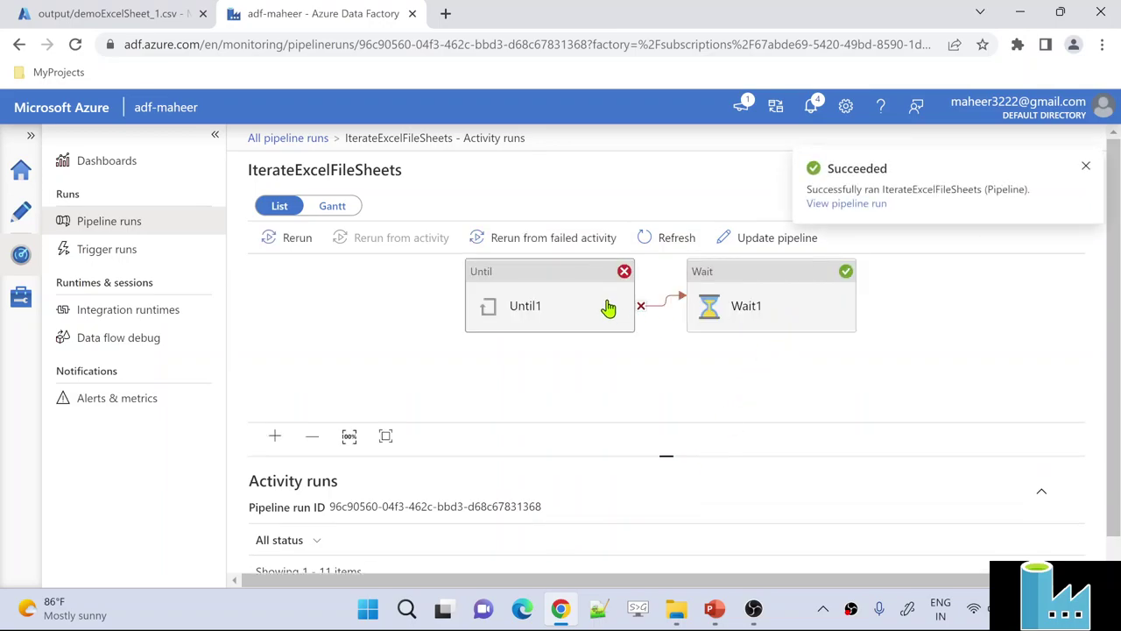
Confirm the run succeeded in 00:00:56, check demoExcelSheet_1.csv, and show the Agenda slide.
click(304, 140)
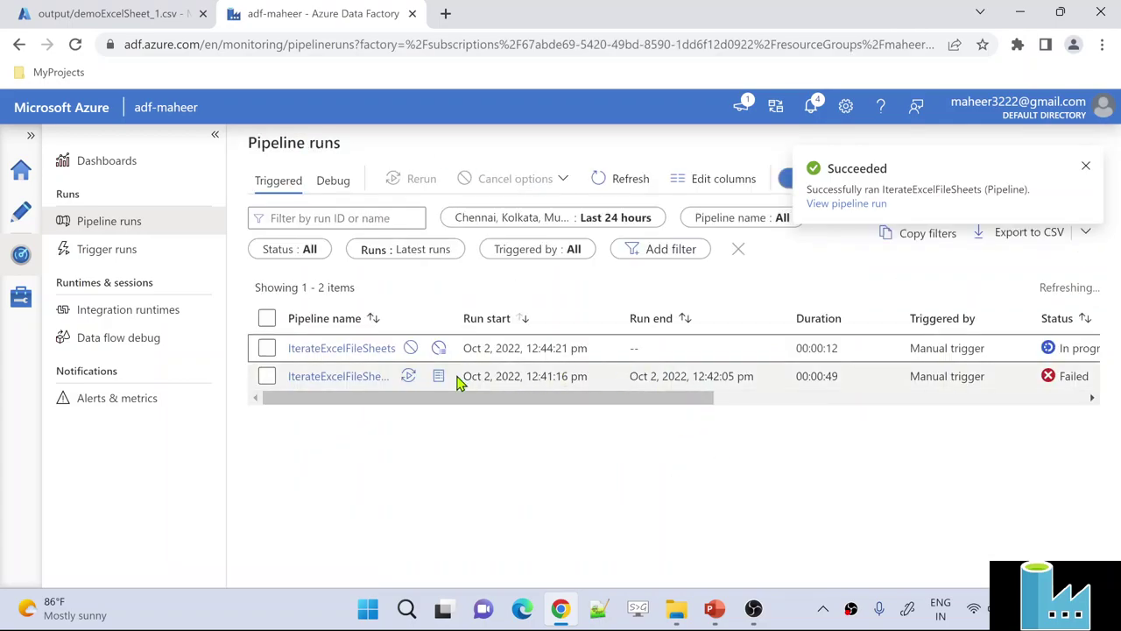
click(604, 191)
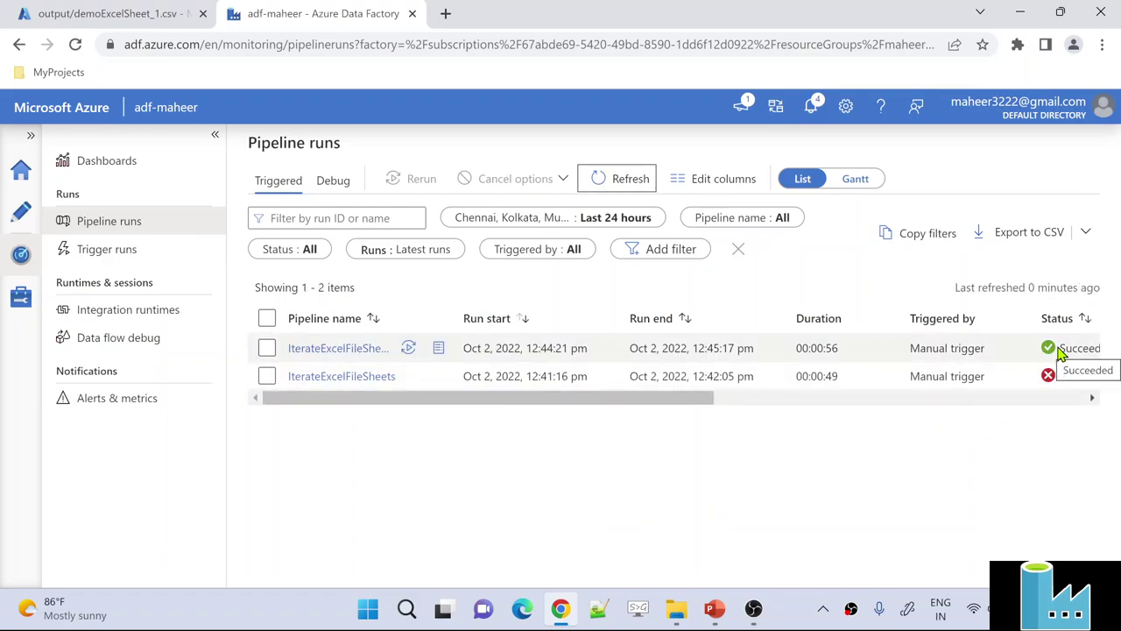
click(173, 25)
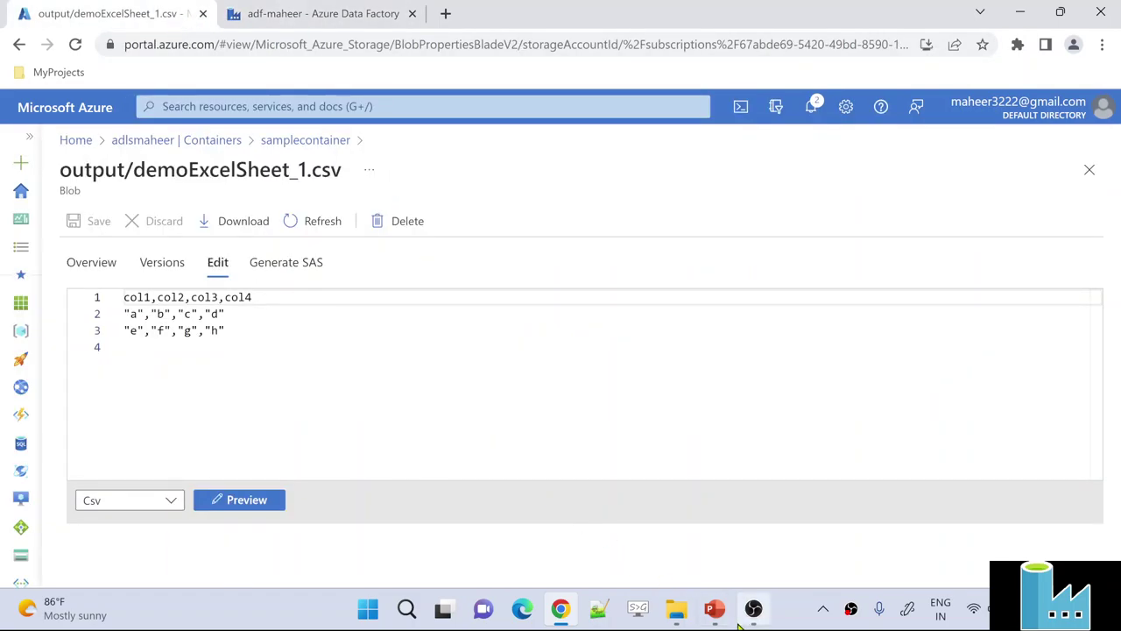
mouse_move(716, 612)
click(779, 523)
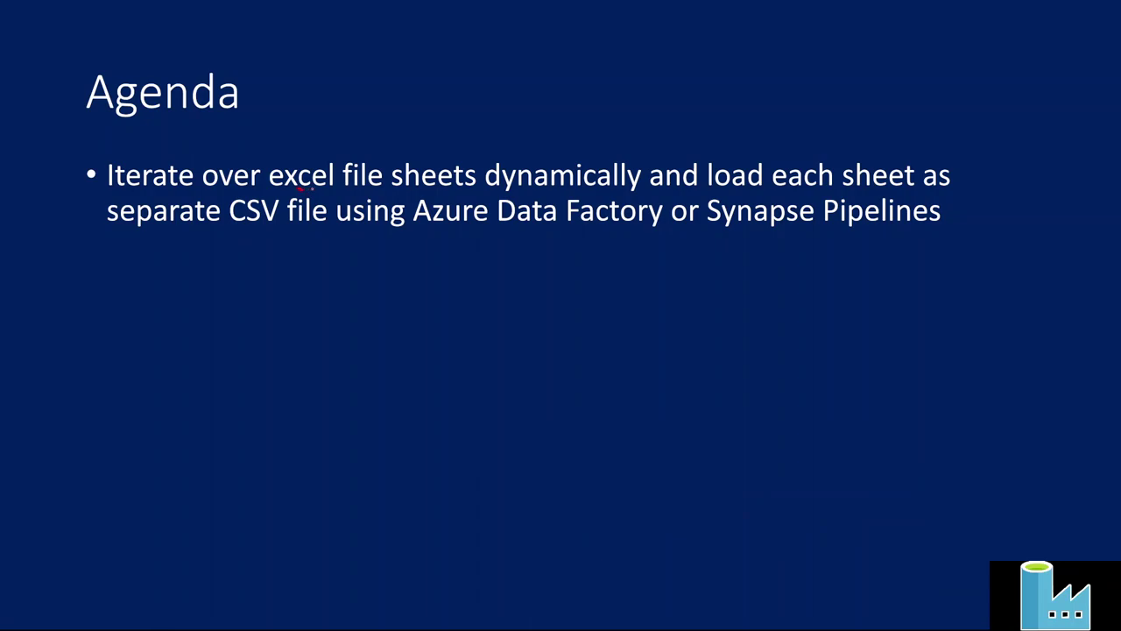
Underline 'excel file sheets' in red, then 'Thank you', 'subscribe to my channel' and the bell icon on the next slide.
mouse_move(312, 187)
mouse_down()
mouse_move(366, 189)
mouse_move(277, 193)
mouse_move(666, 206)
mouse_up()
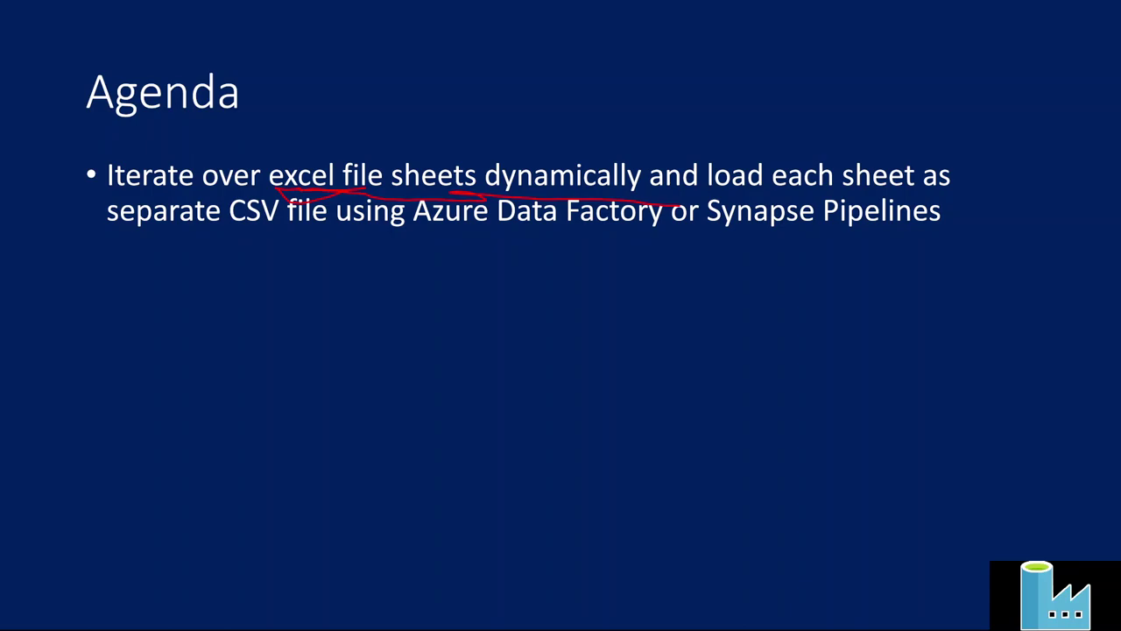
key(Right)
key(Right)
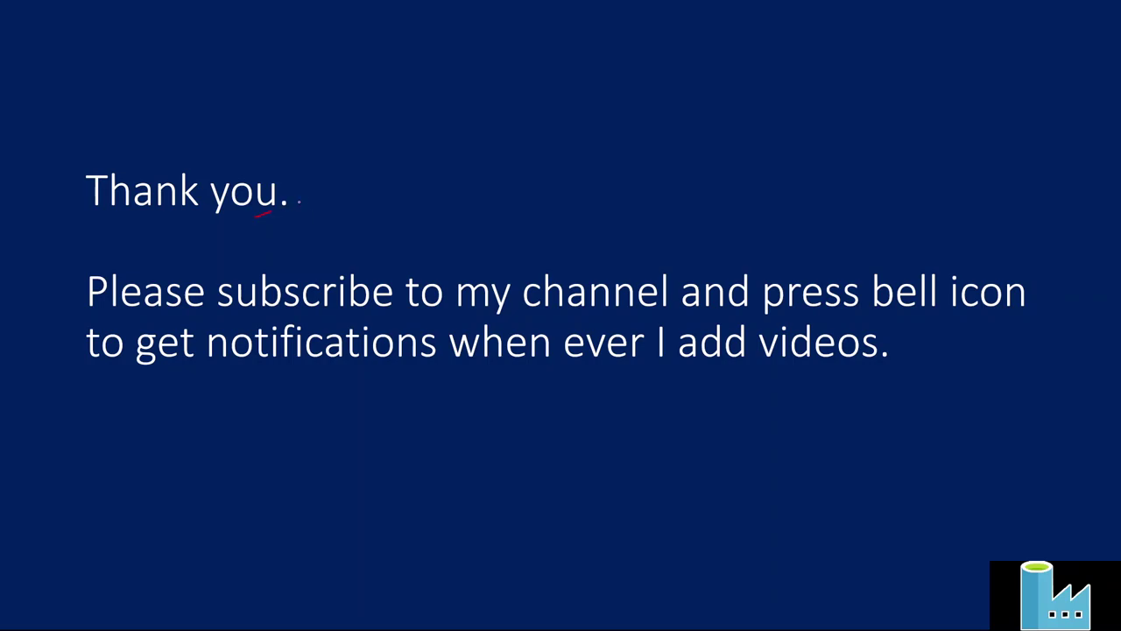
drag(298, 200, 317, 203)
drag(350, 317, 592, 322)
drag(855, 313, 1011, 304)
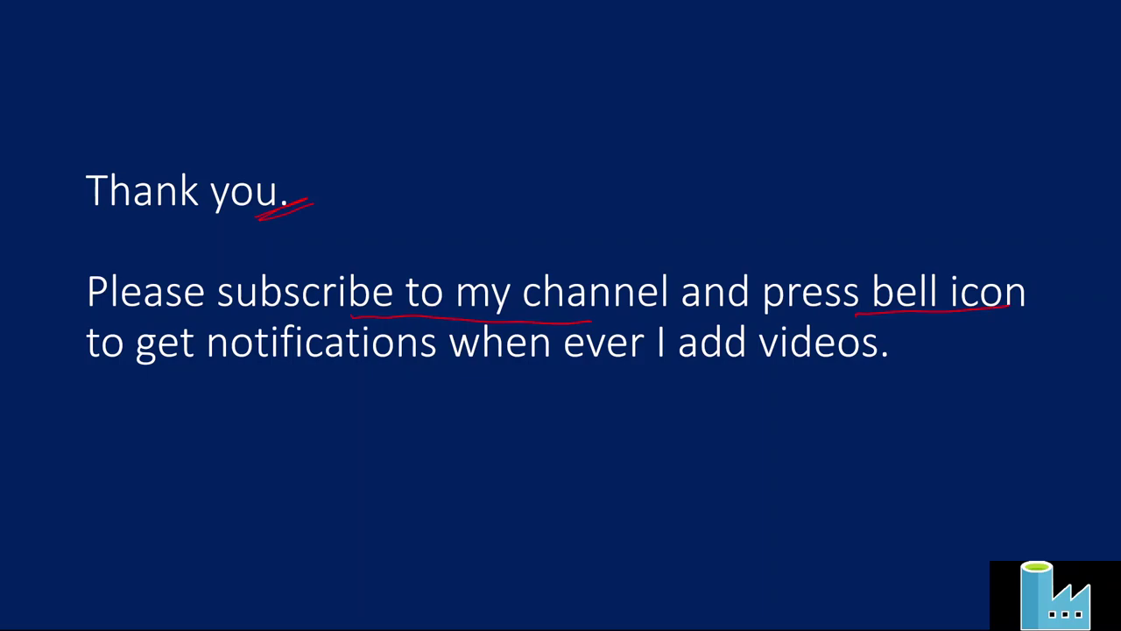